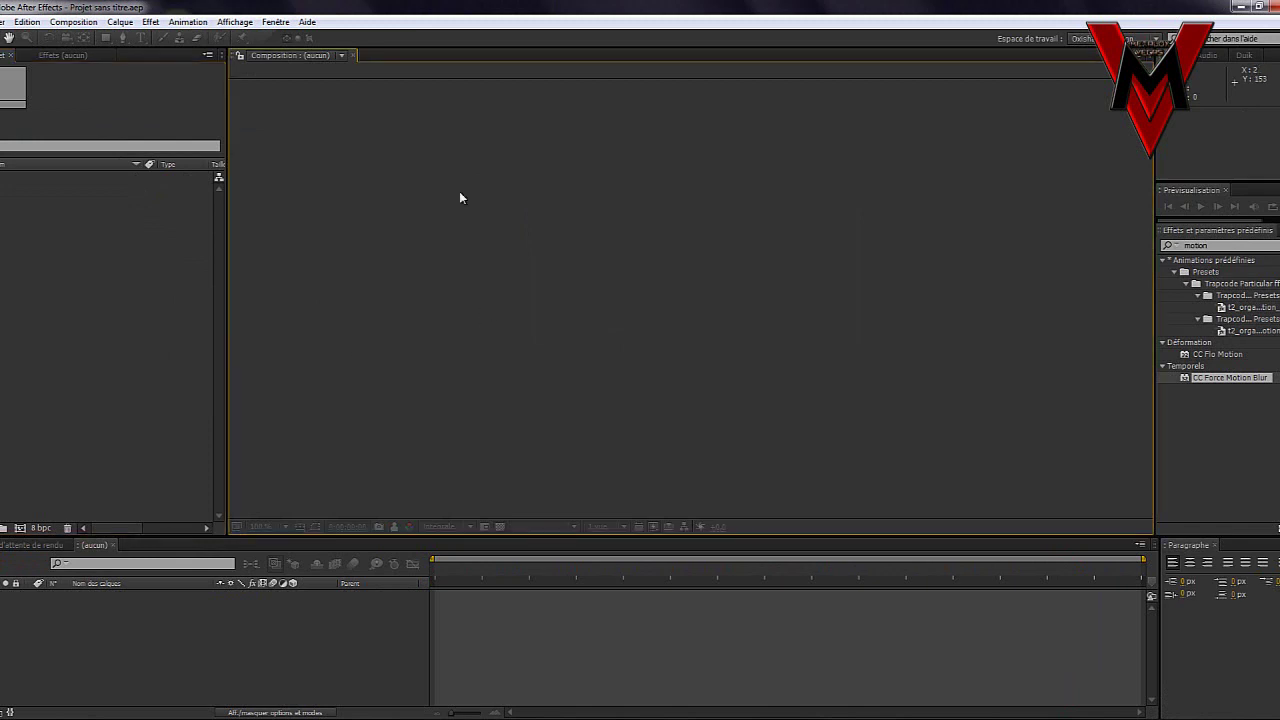
click(360, 322)
click(139, 677)
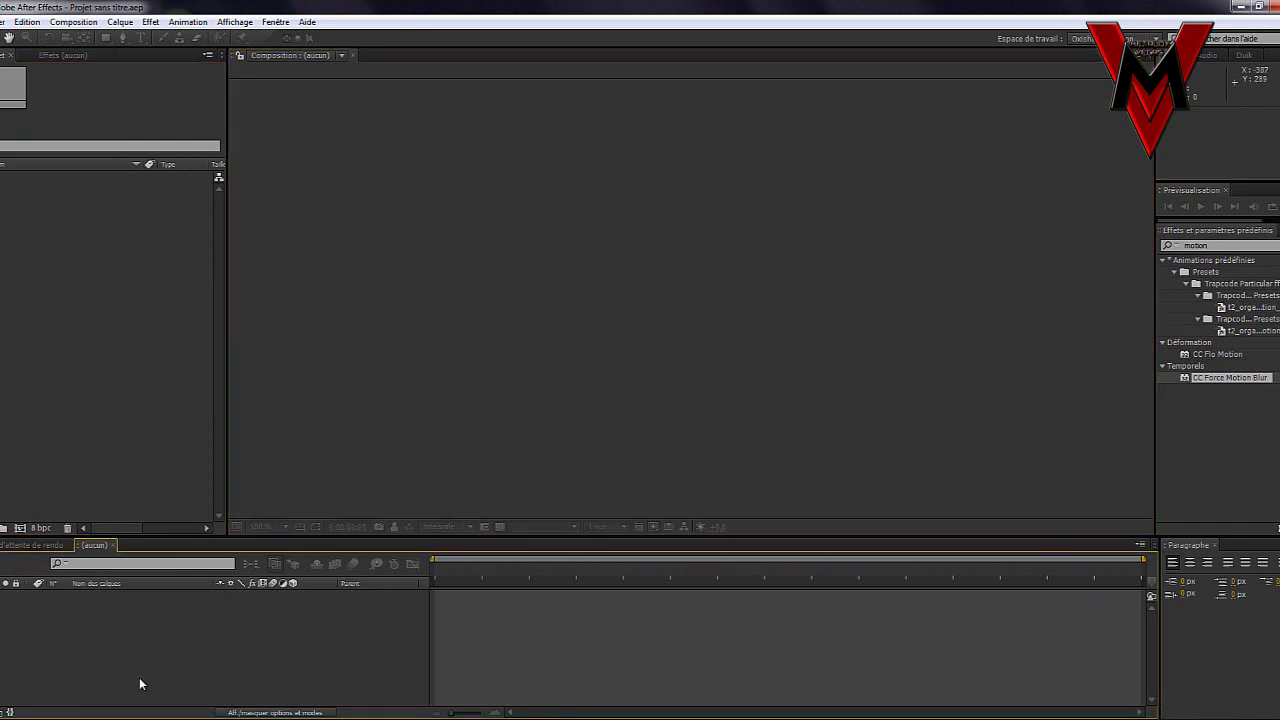
click(141, 371)
click(440, 172)
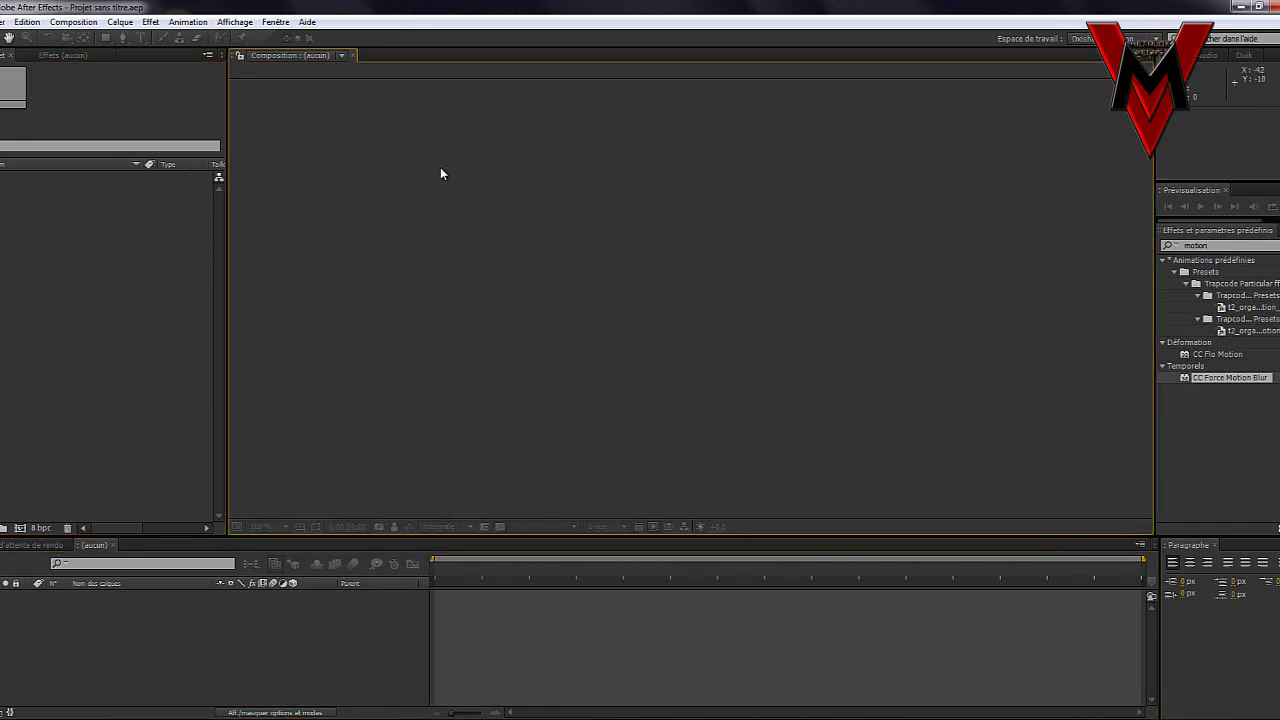
click(120, 258)
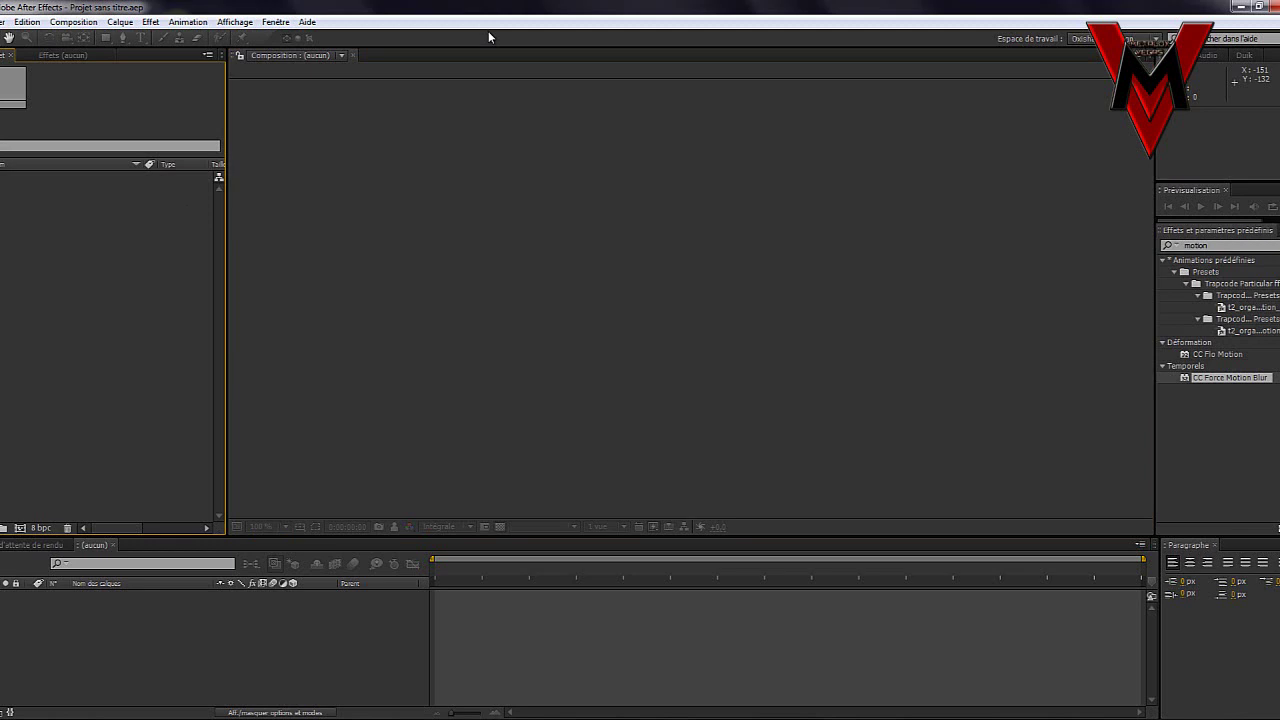
key(alt+Tab)
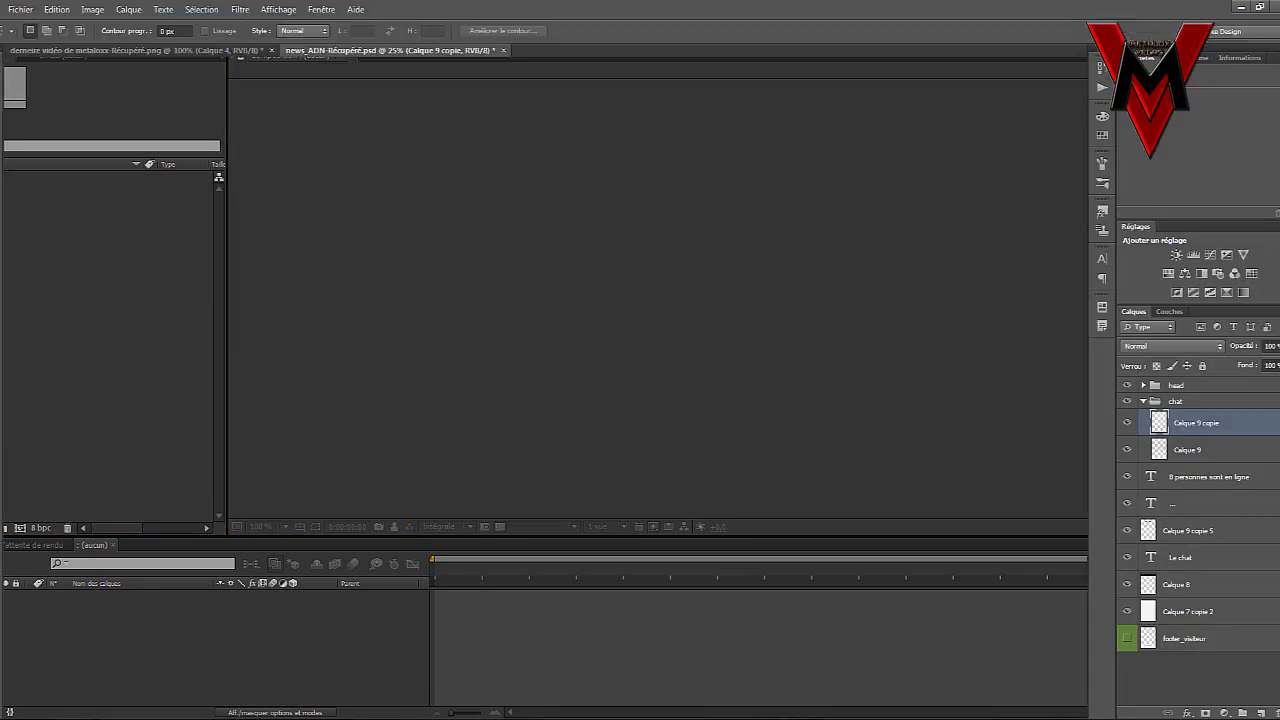
click(1143, 385)
key(alt+Tab)
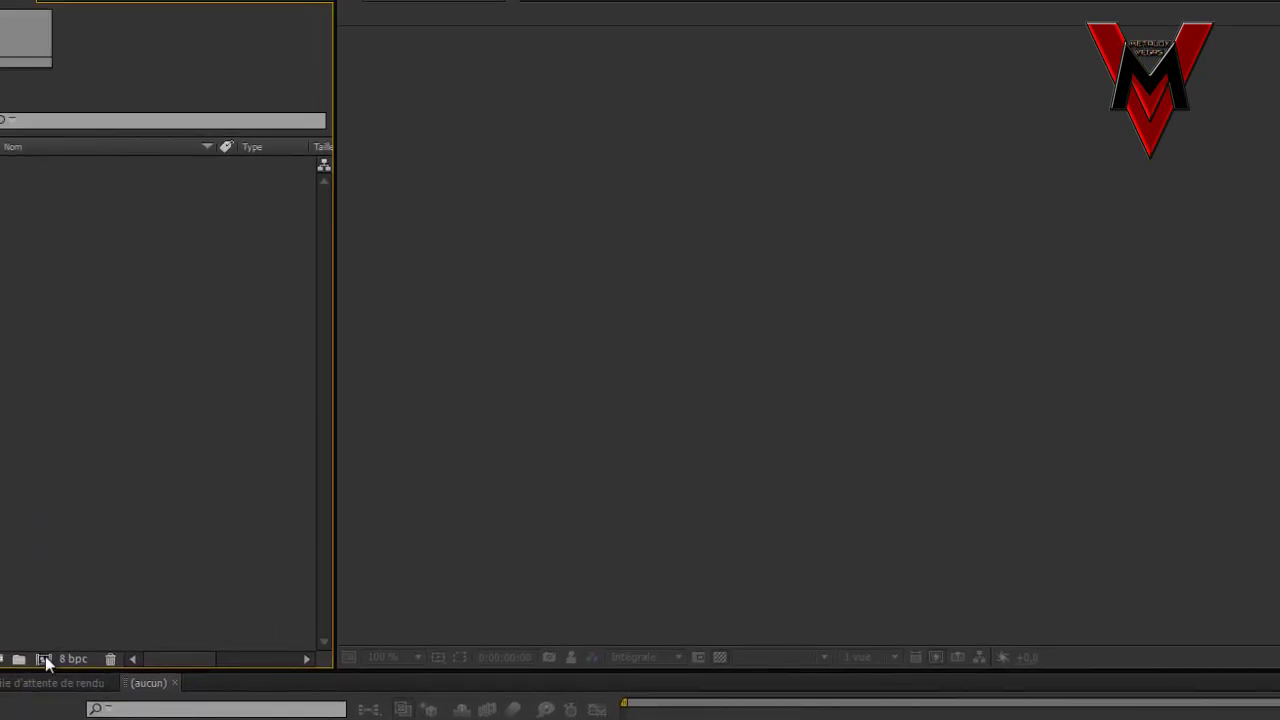
- Start a new composition and name it Tuto
click(44, 658)
drag(797, 116, 566, 54)
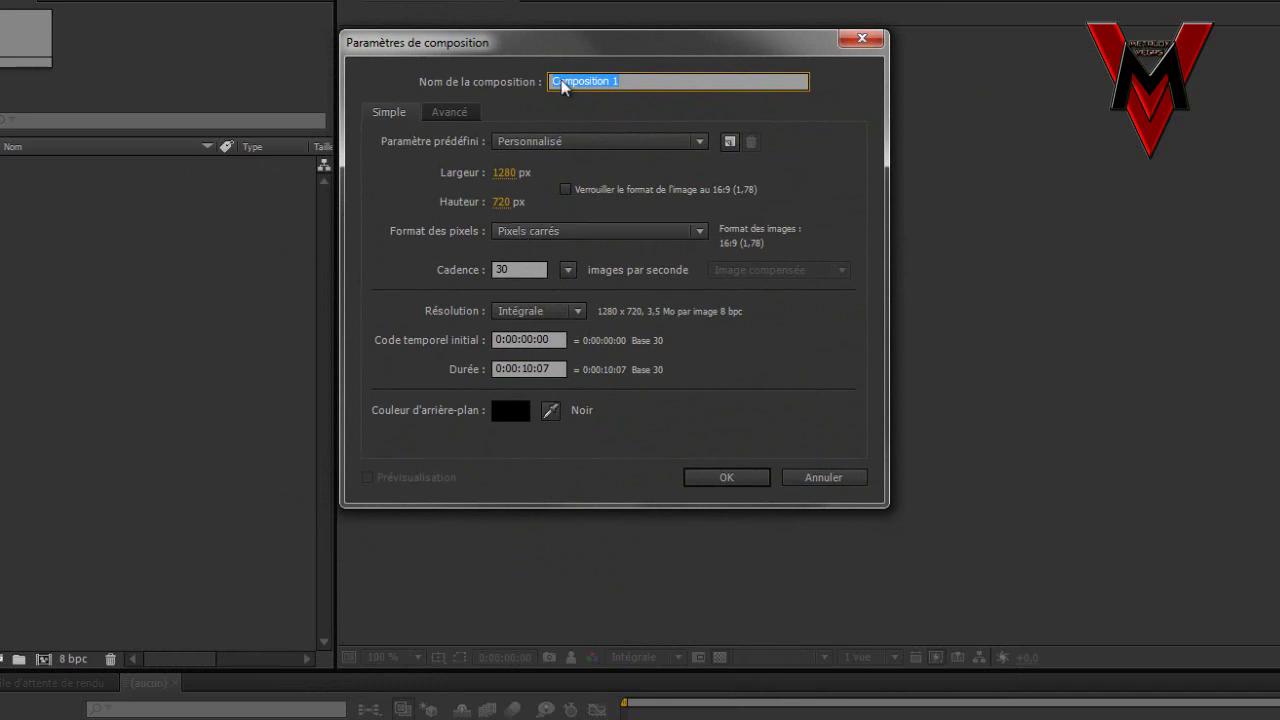
click(633, 79)
drag(638, 80, 530, 56)
click(648, 81)
drag(652, 84, 262, 40)
key(BackSpace)
text(Intro)
key(BackSpace)
key(BackSpace)
key(BackSpace)
key(BackSpace)
key(BackSpace)
key(BackSpace)
key(BackSpace)
key(BackSpace)
text(Tuto)
- Create the composition with a duration of 0:00:12:00 and fit its preview up to 100 %
click(550, 368)
click(552, 369)
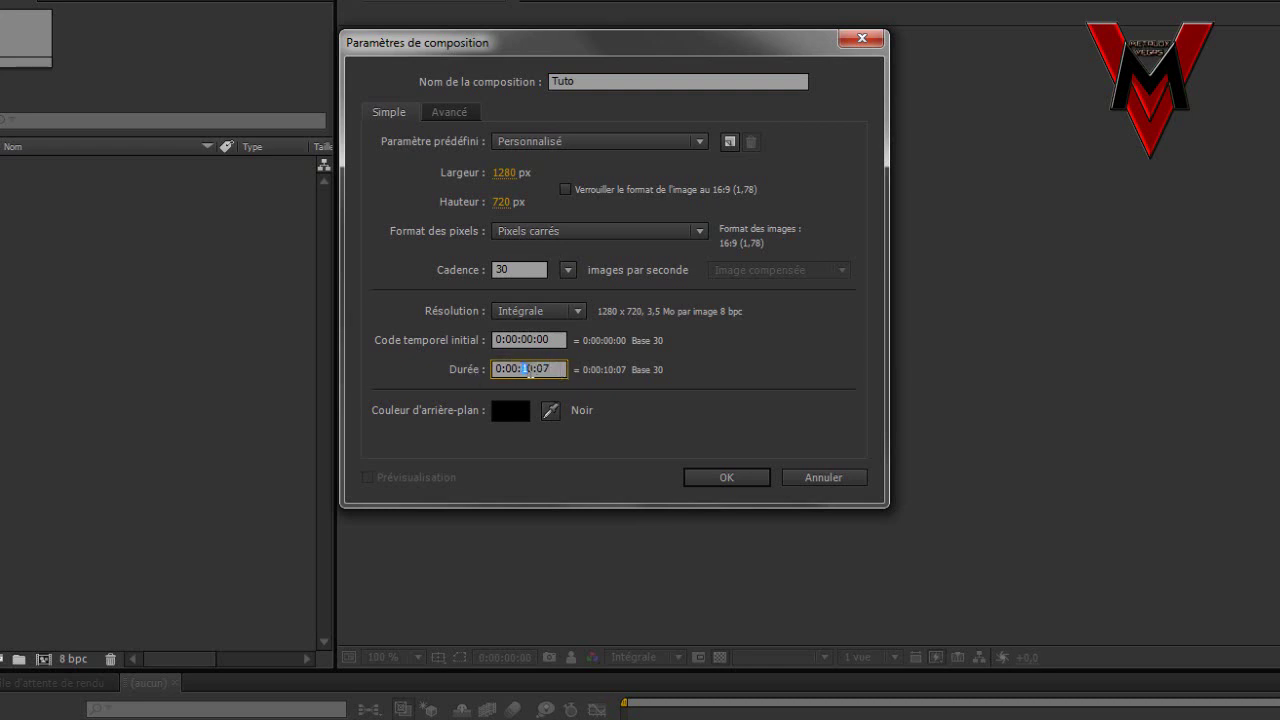
drag(555, 369, 522, 370)
key(BackSpace)
text(12:00)
click(637, 446)
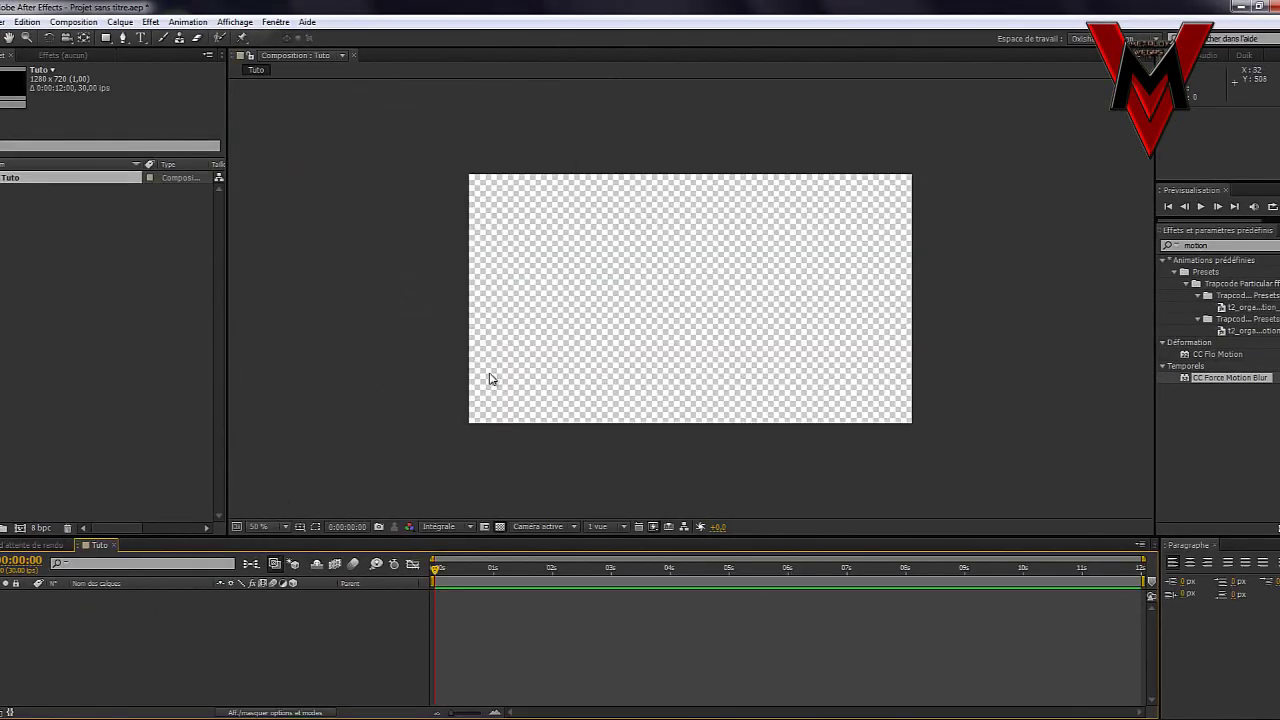
click(256, 526)
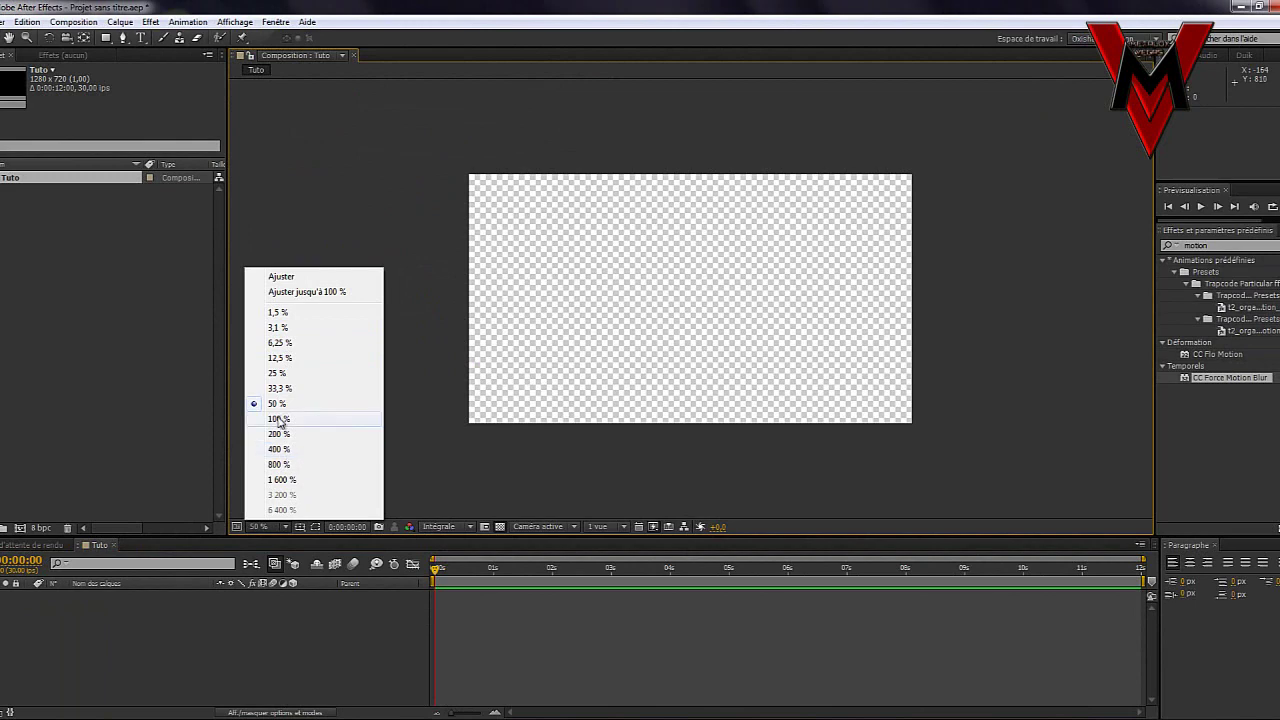
click(321, 296)
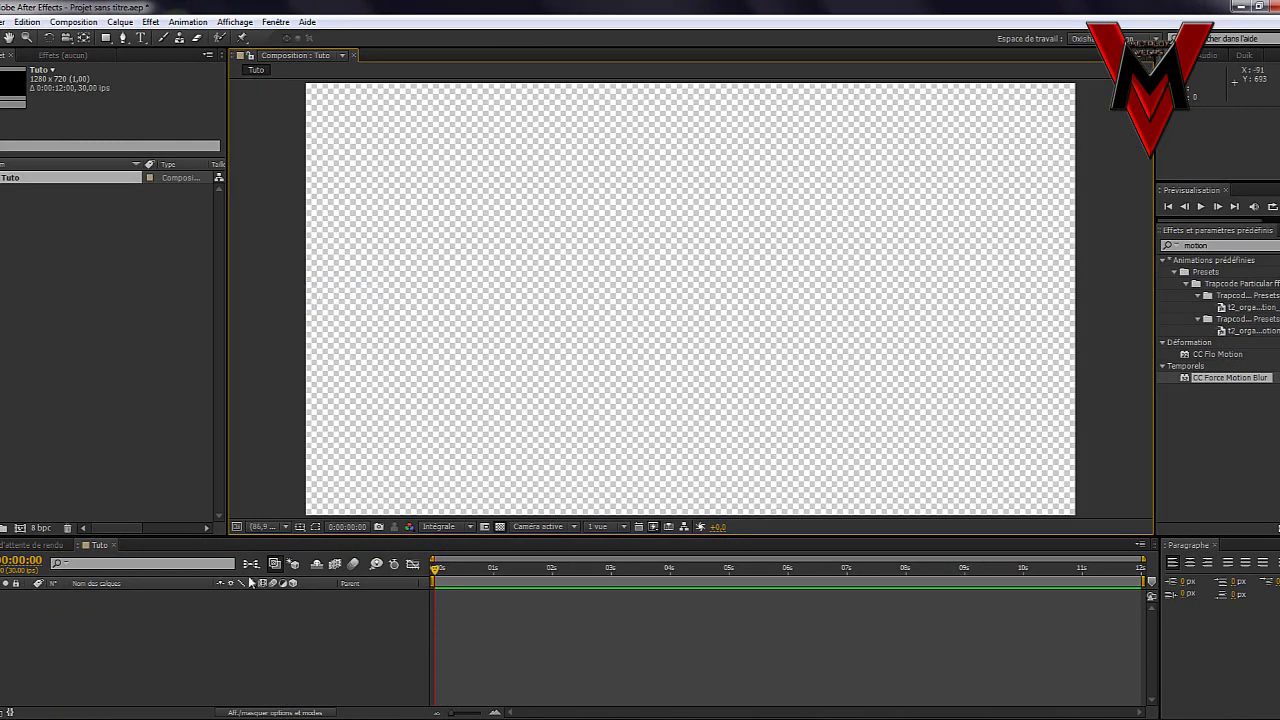
click(271, 646)
click(140, 387)
click(165, 618)
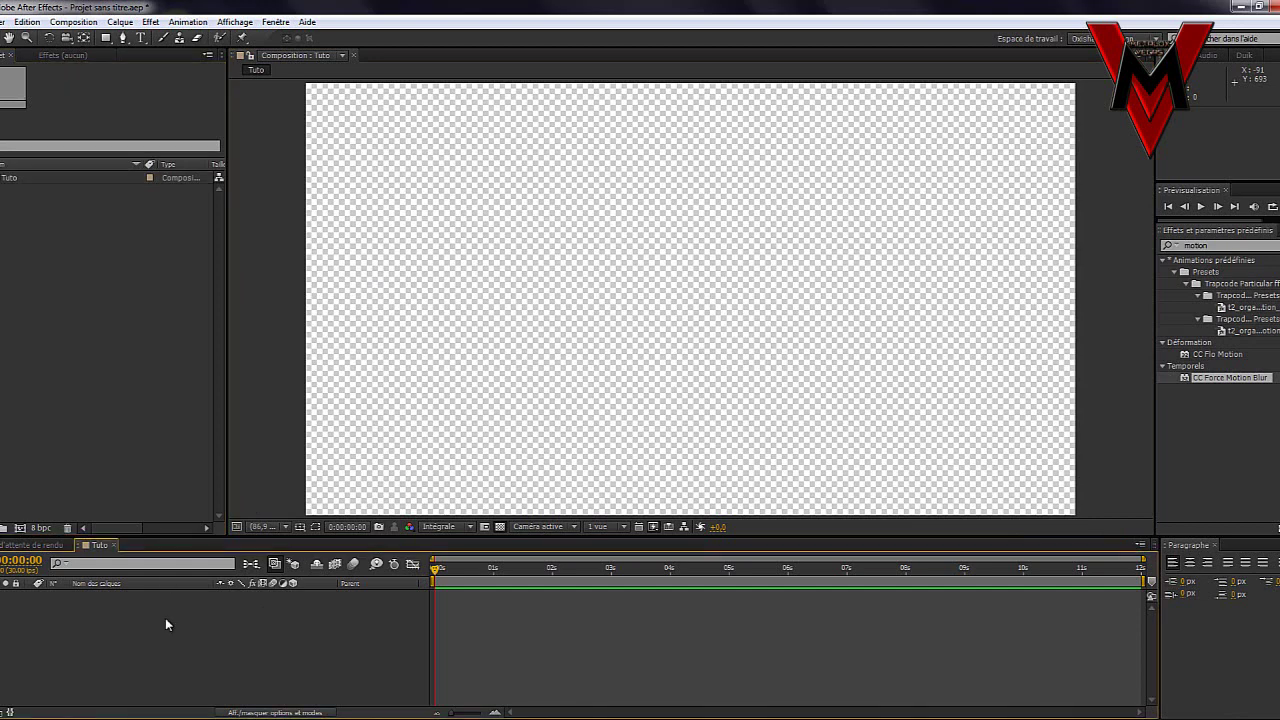
click(115, 372)
click(388, 335)
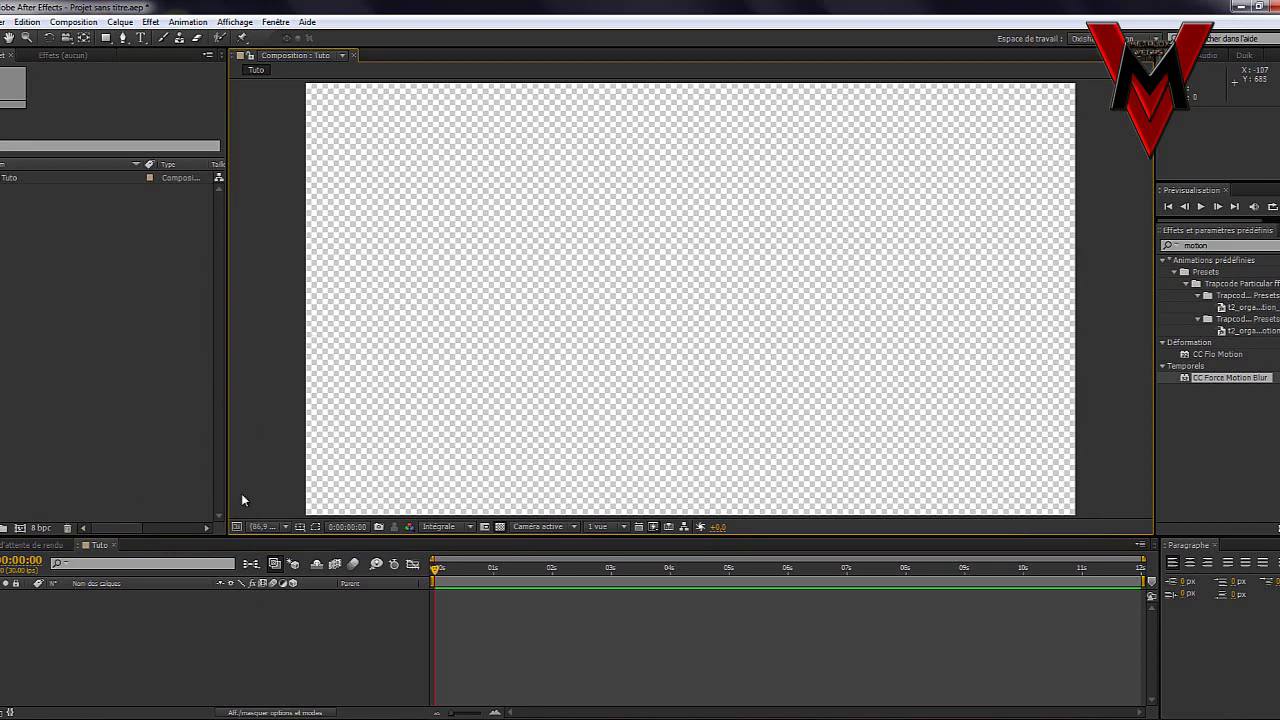
click(19, 528)
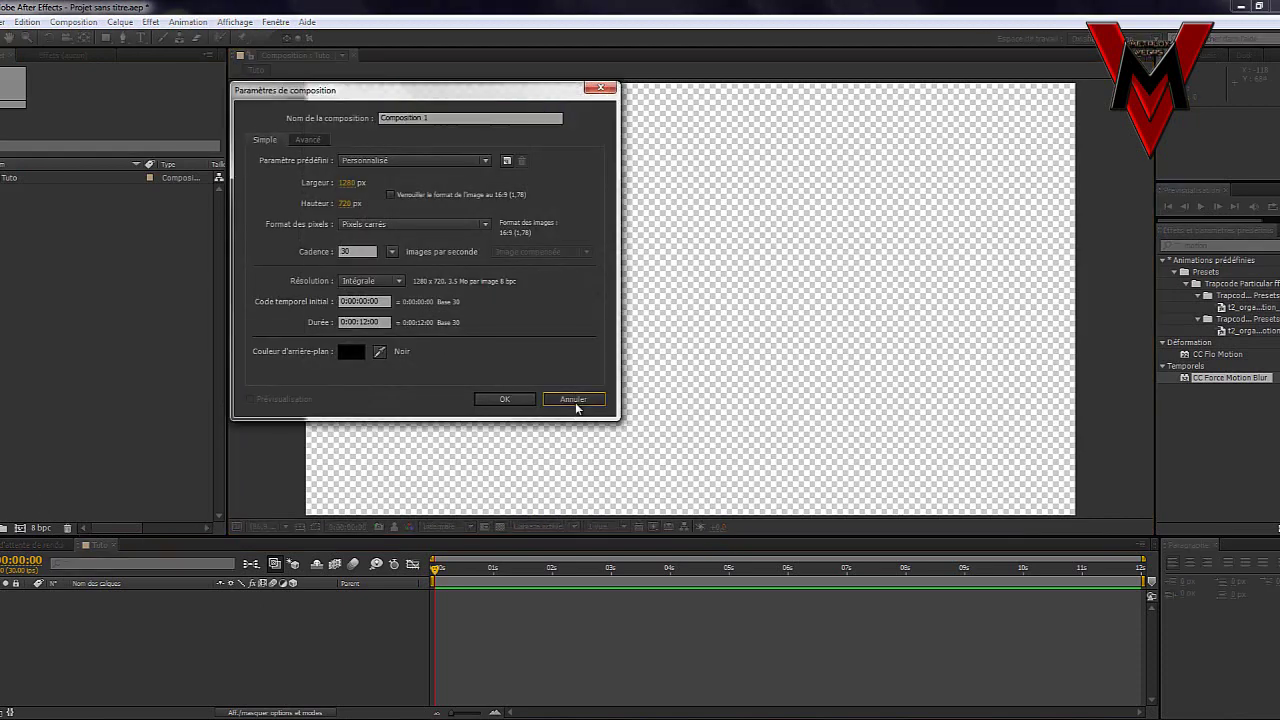
click(577, 401)
- Create a near-black 1280 × 720 px solid layer in the Tuto composition
click(338, 682)
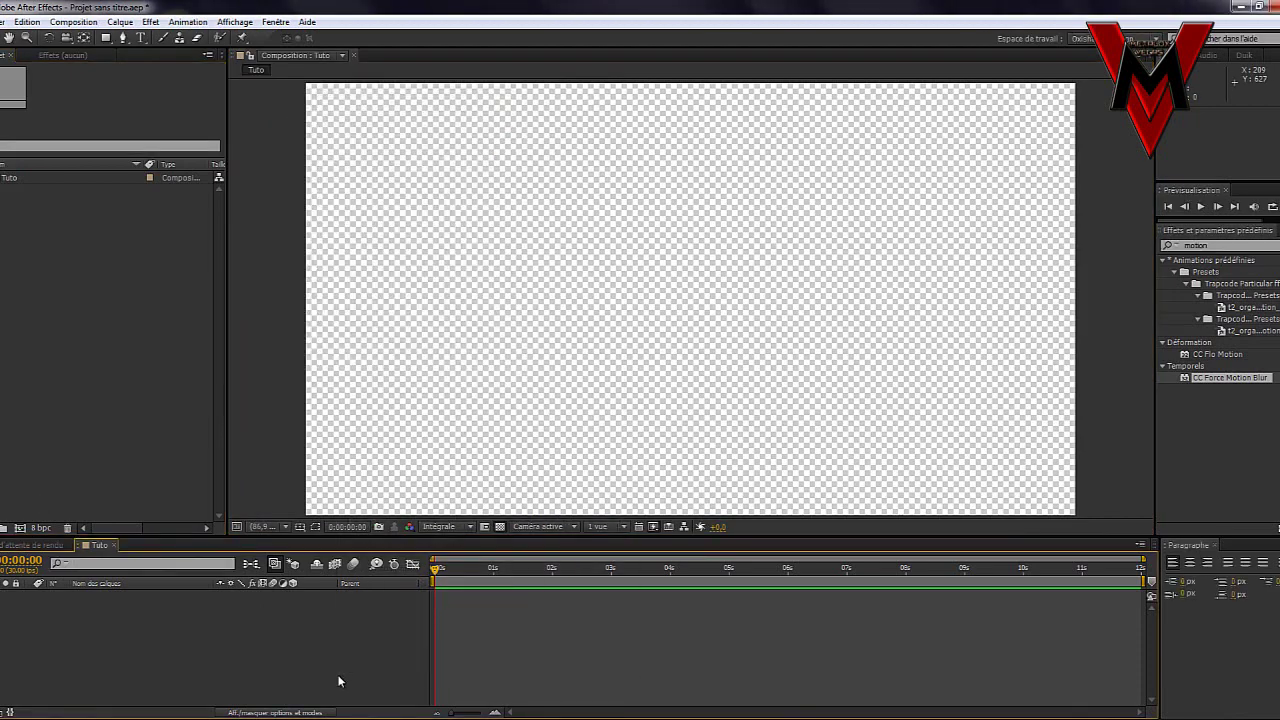
right_click(338, 682)
mouse_move(610, 523)
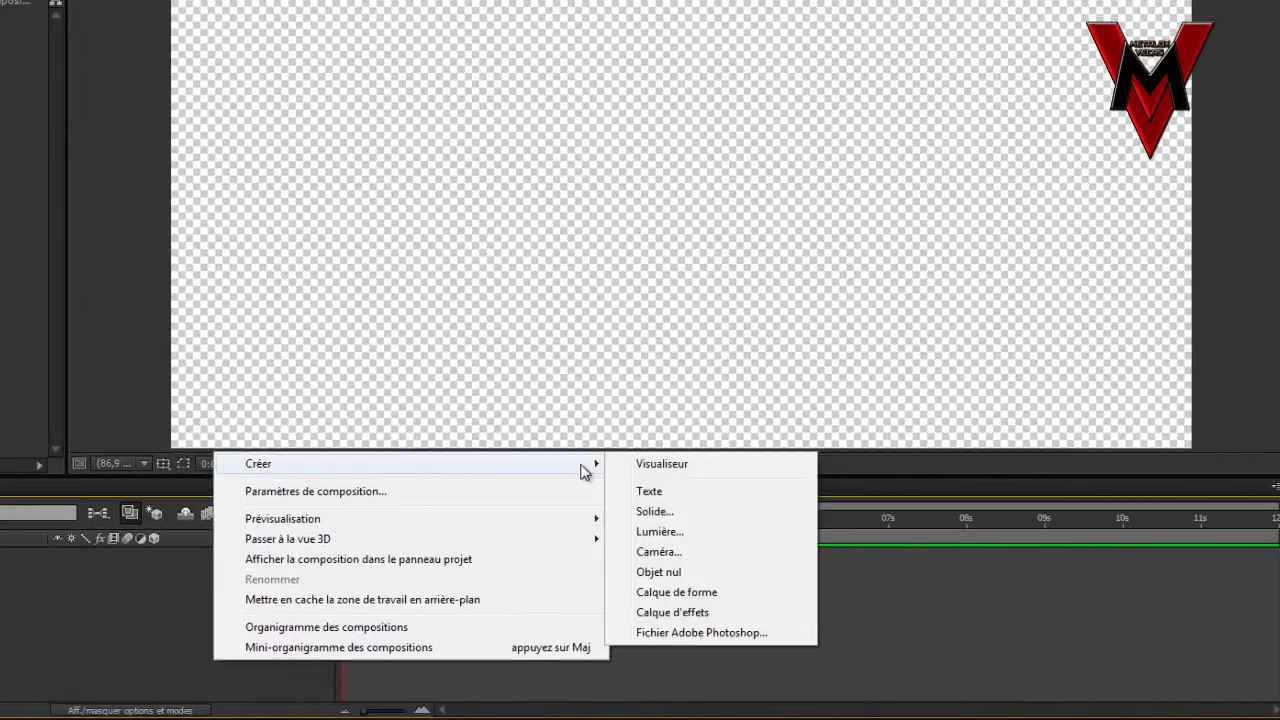
click(650, 493)
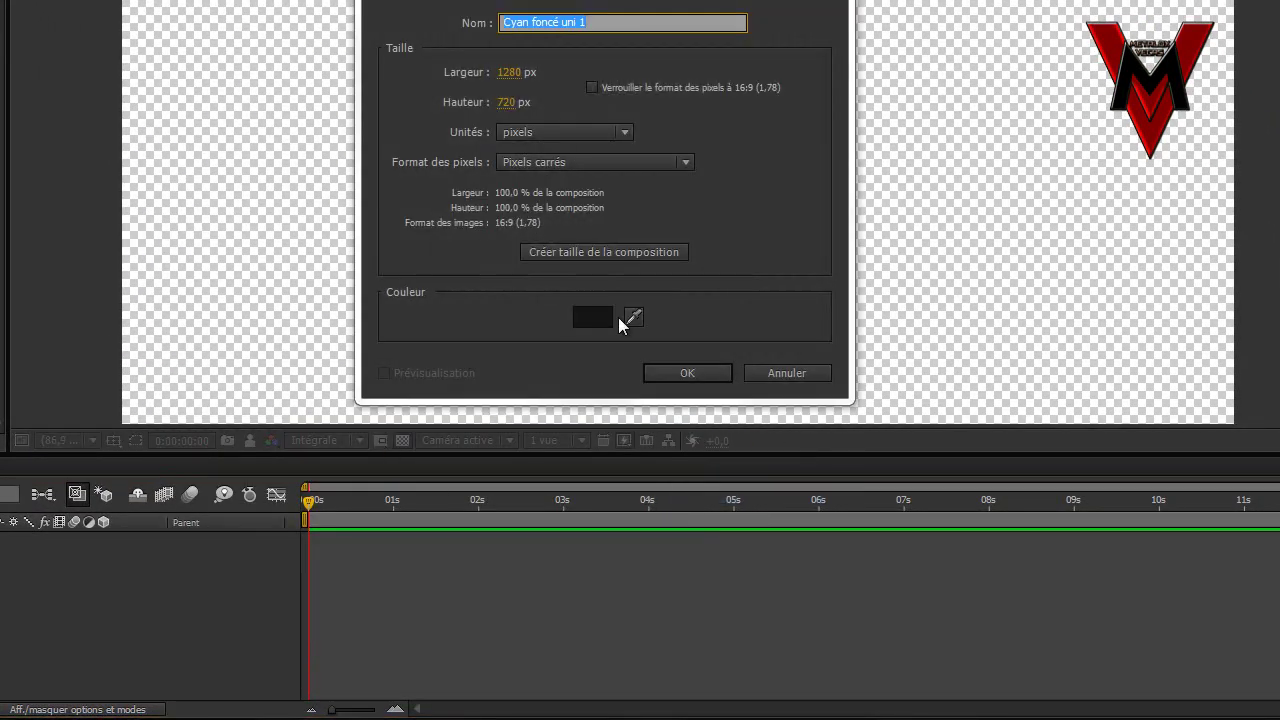
click(595, 314)
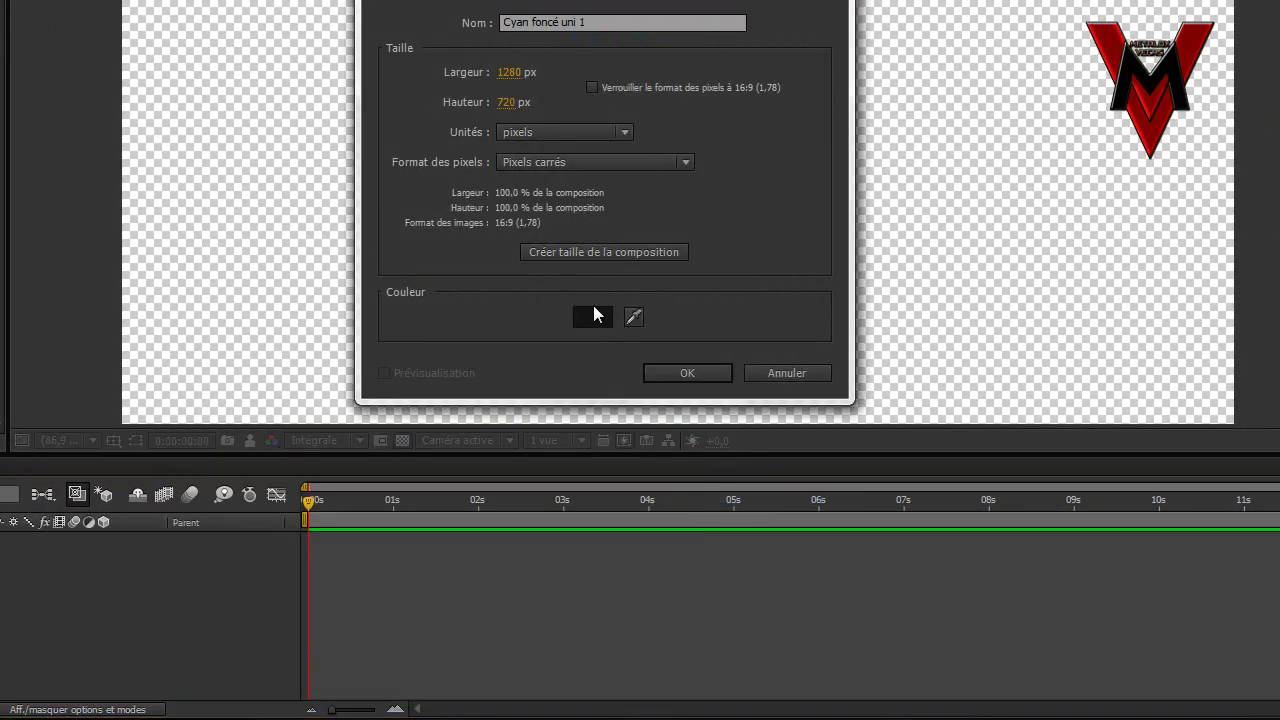
click(708, 371)
click(64, 612)
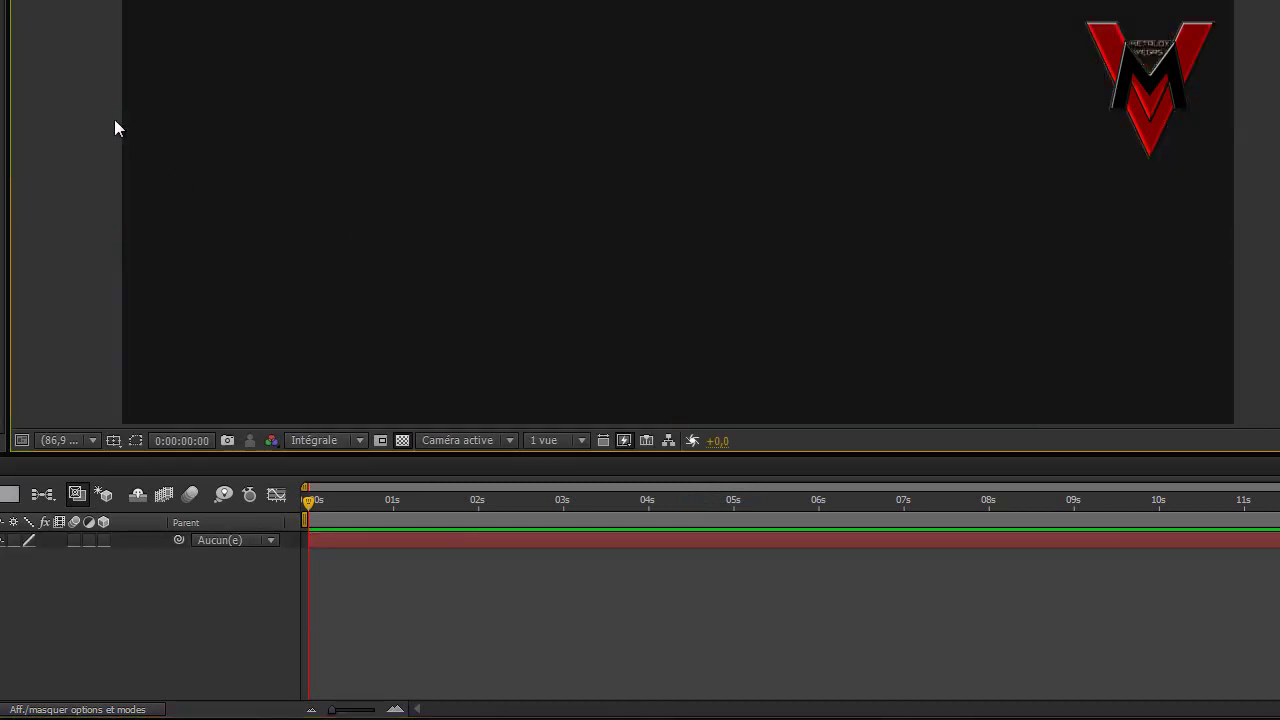
- Try moving the solid around the composition frame, and undo the moves
drag(176, 155, 654, 63)
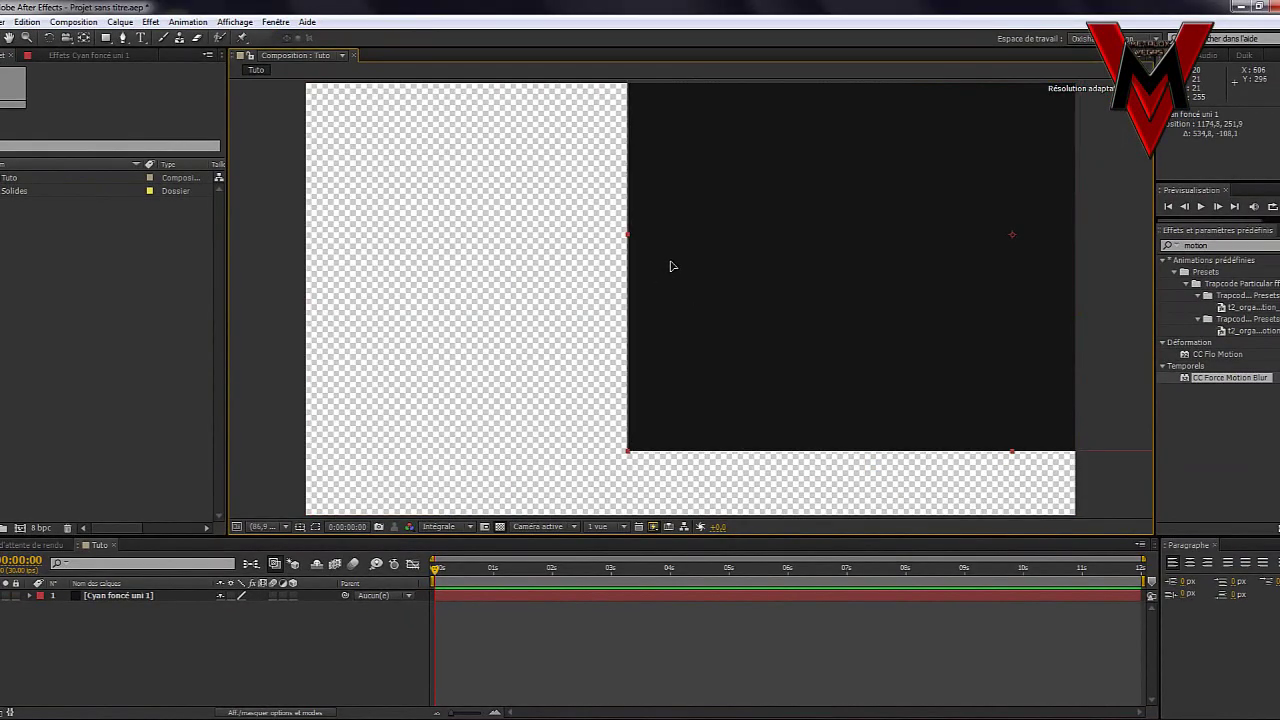
drag(672, 266, 490, 384)
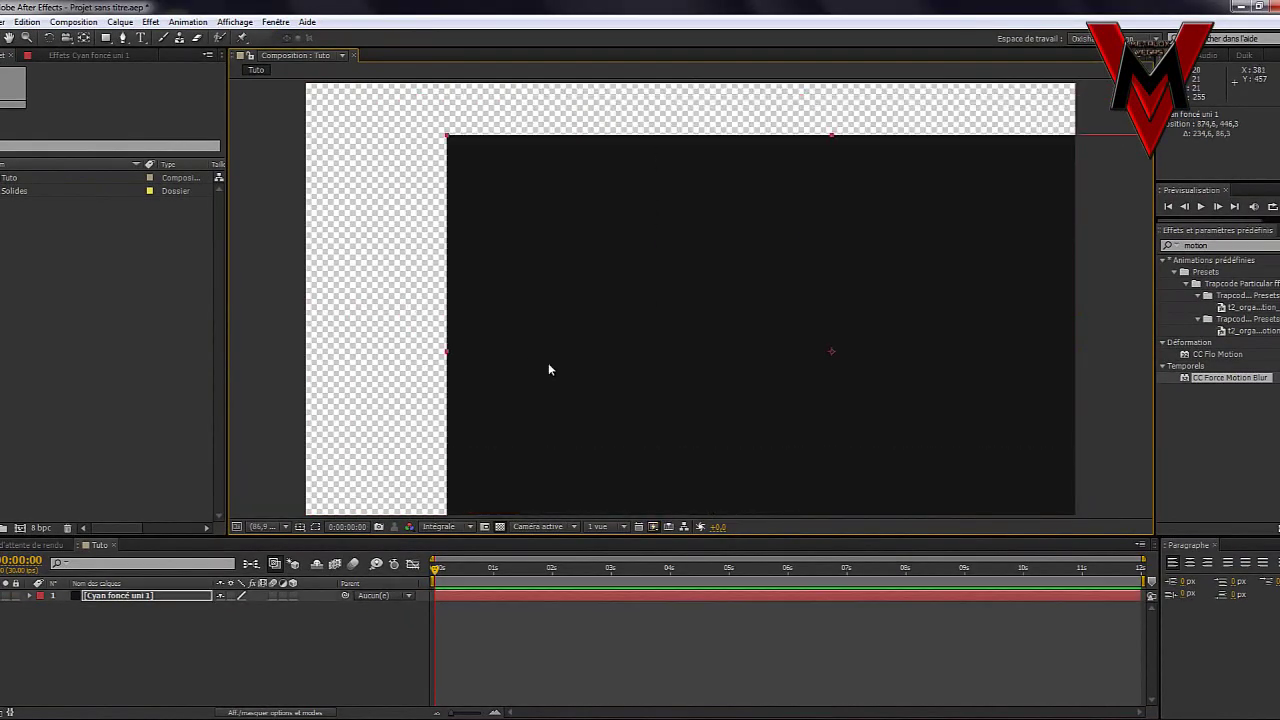
key(ctrl+z)
click(273, 411)
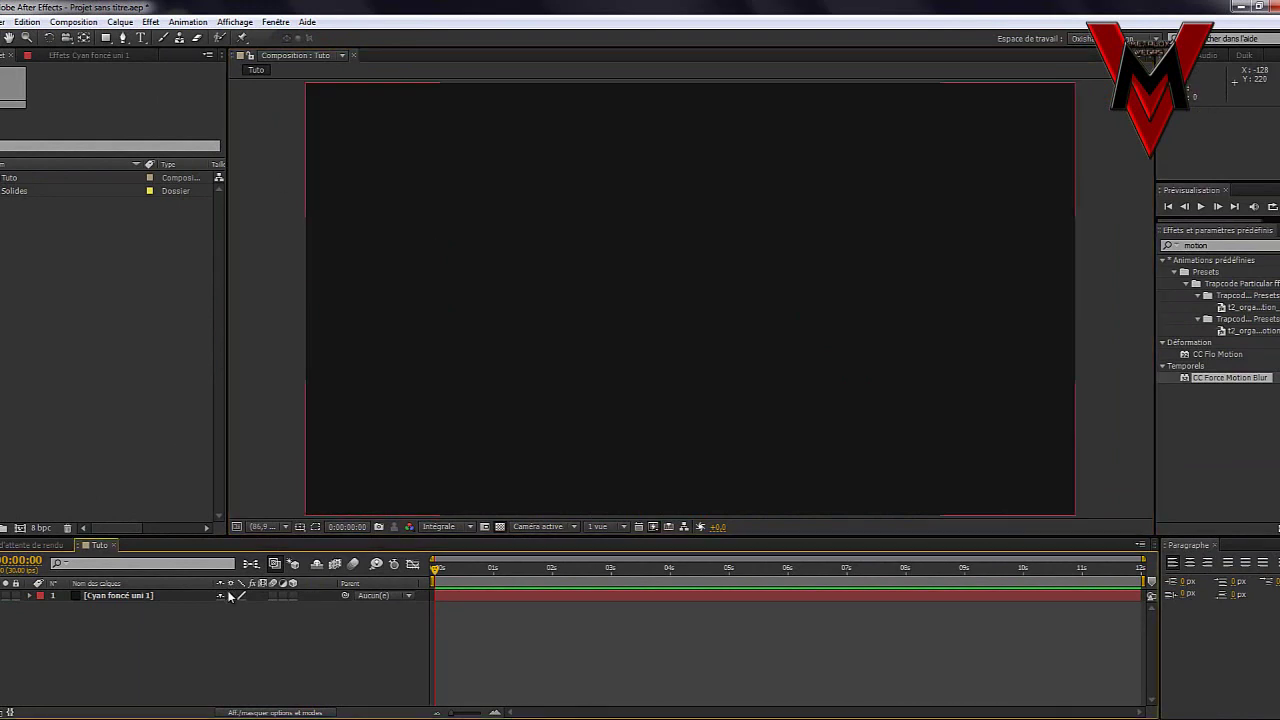
- Import Mon_Logo.PNG from the desktop into the project and place it above the solid in the timeline
right_click(196, 661)
click(121, 516)
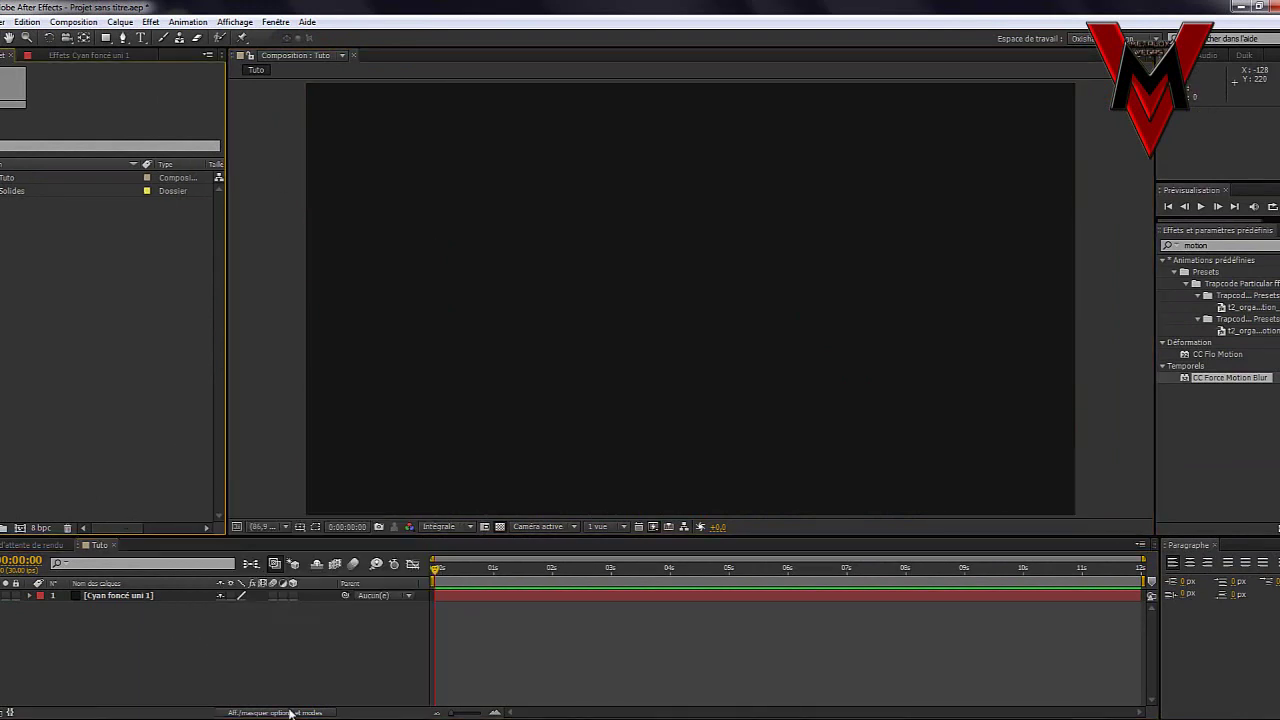
key(super+d)
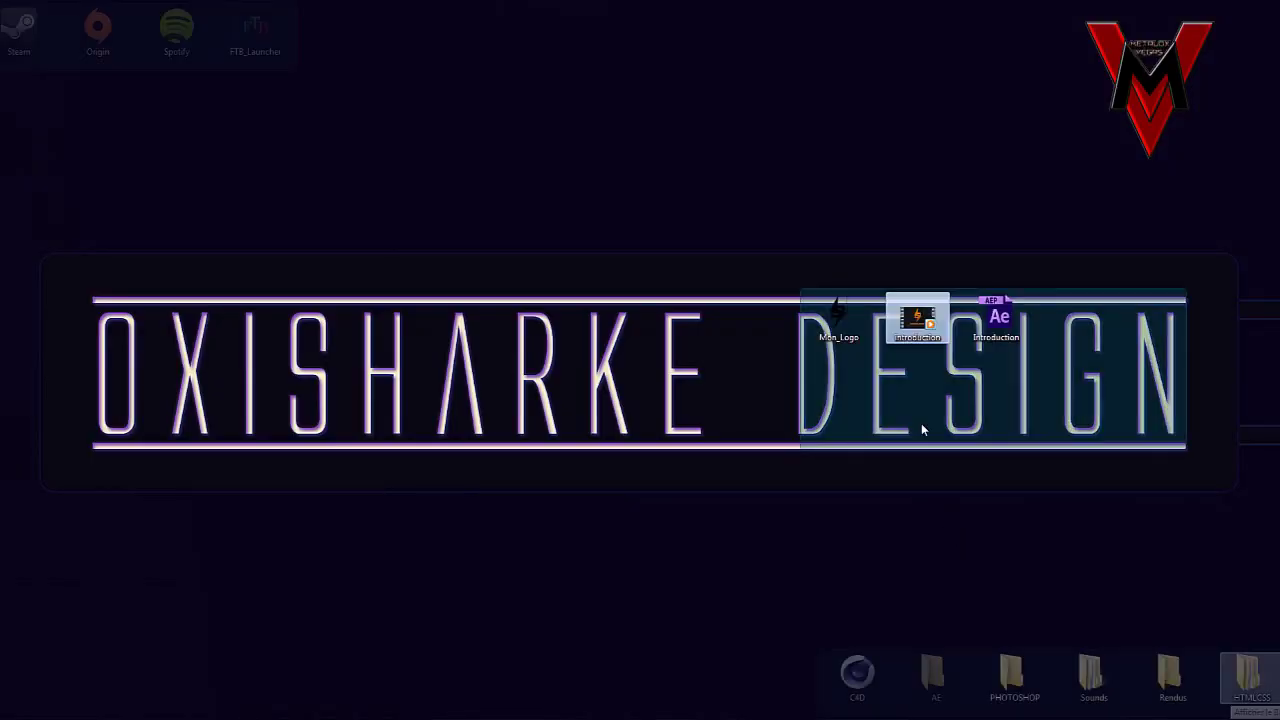
drag(843, 306, 25, 296)
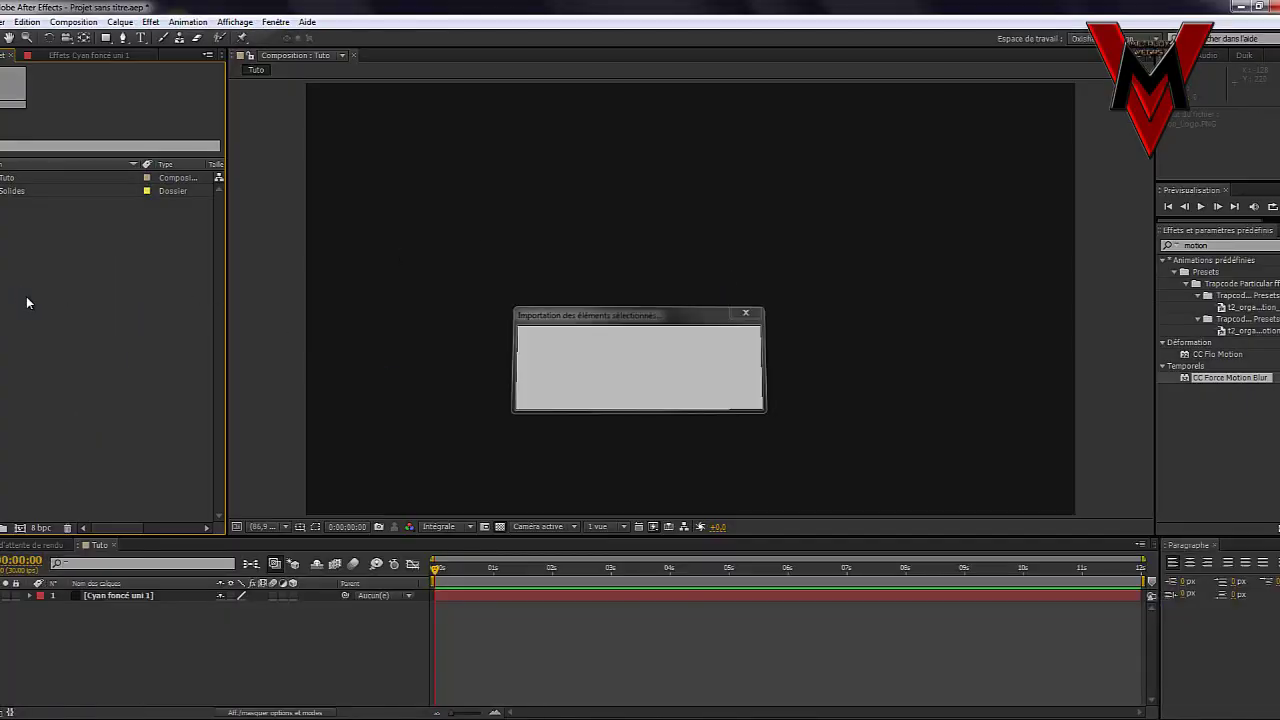
drag(58, 203, 100, 591)
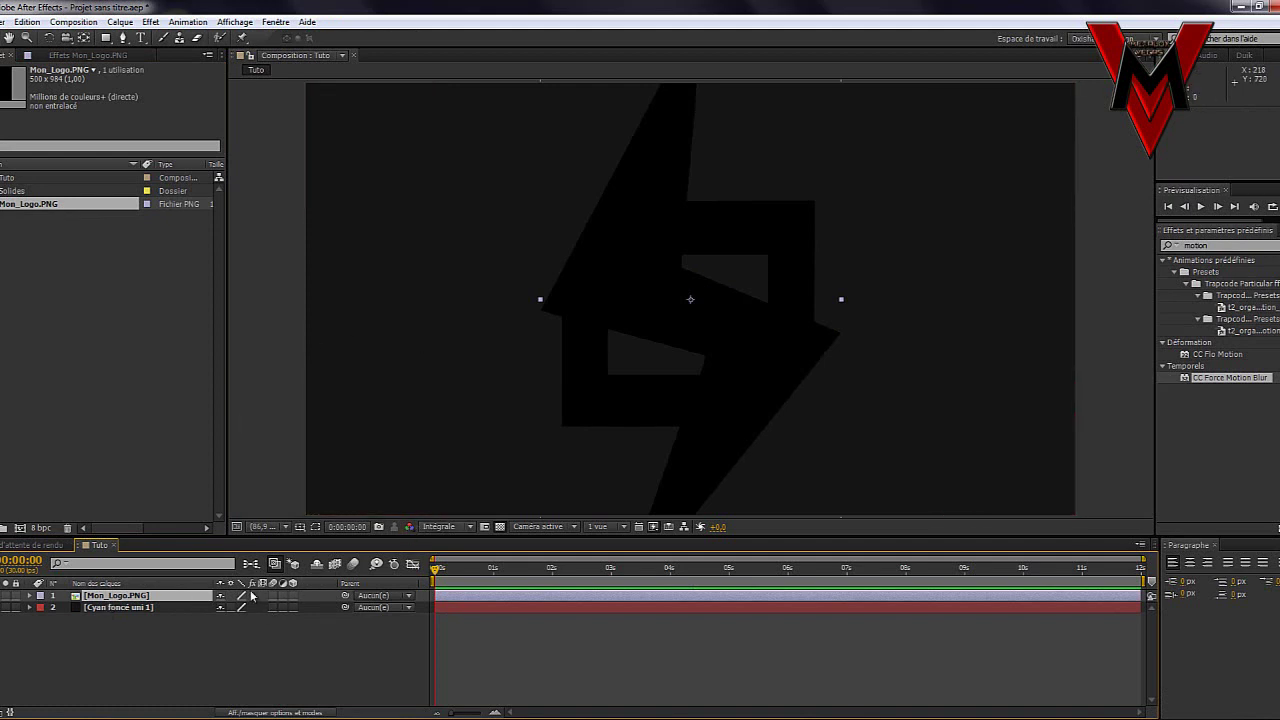
- Rename the dark solid layer to fond
right_click(155, 607)
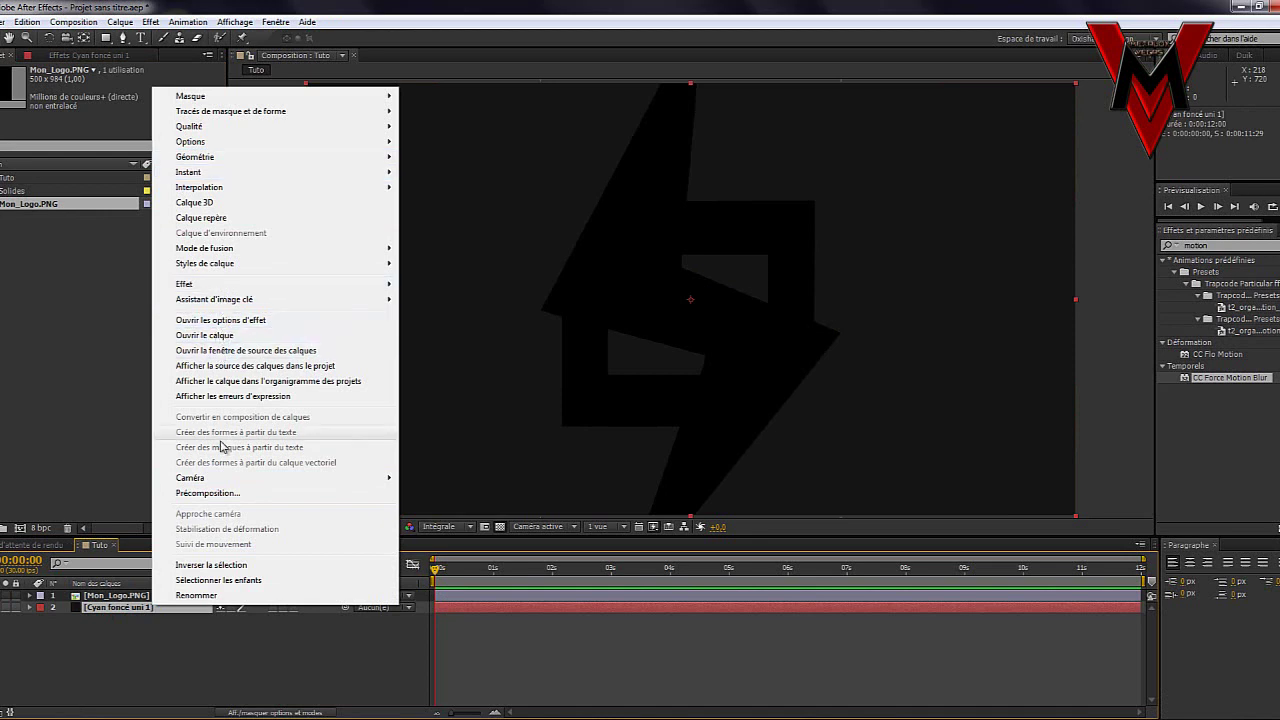
click(225, 595)
text(fond)
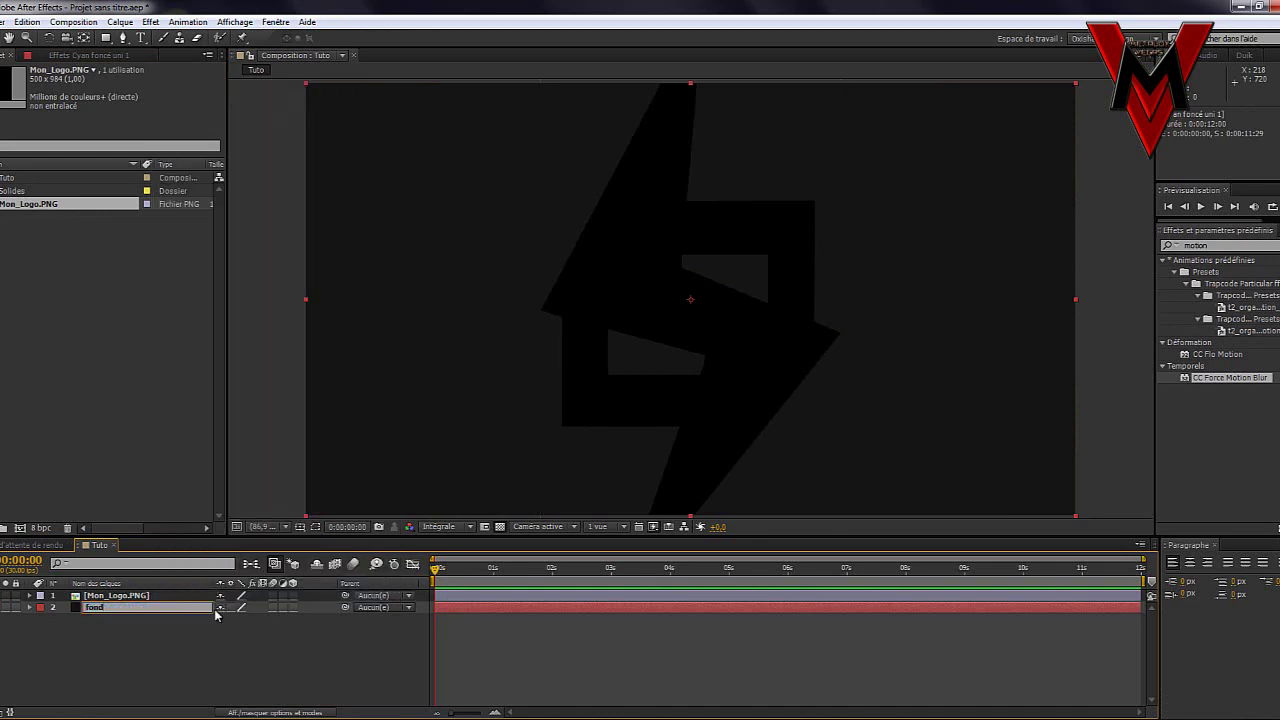
key(Return)
click(208, 652)
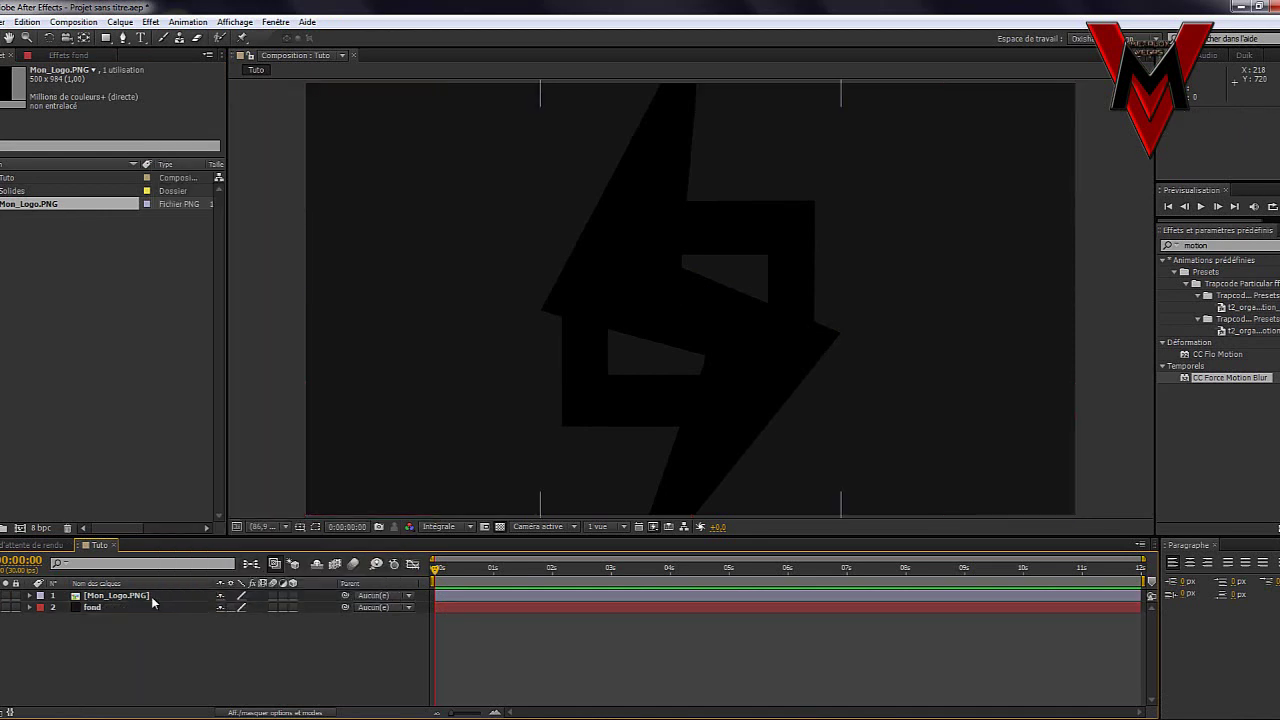
- Move the Mon_Logo.PNG layer below the fond layer and bring it back above
click(151, 596)
click(324, 671)
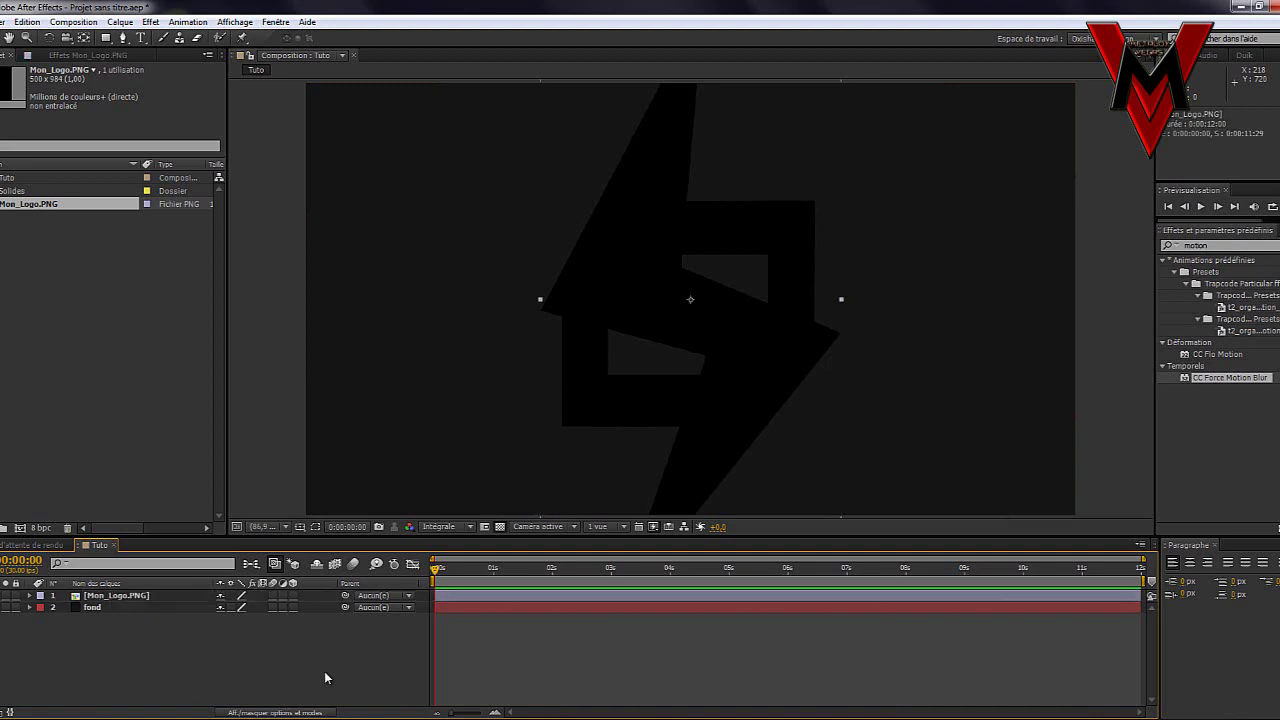
drag(179, 593, 214, 678)
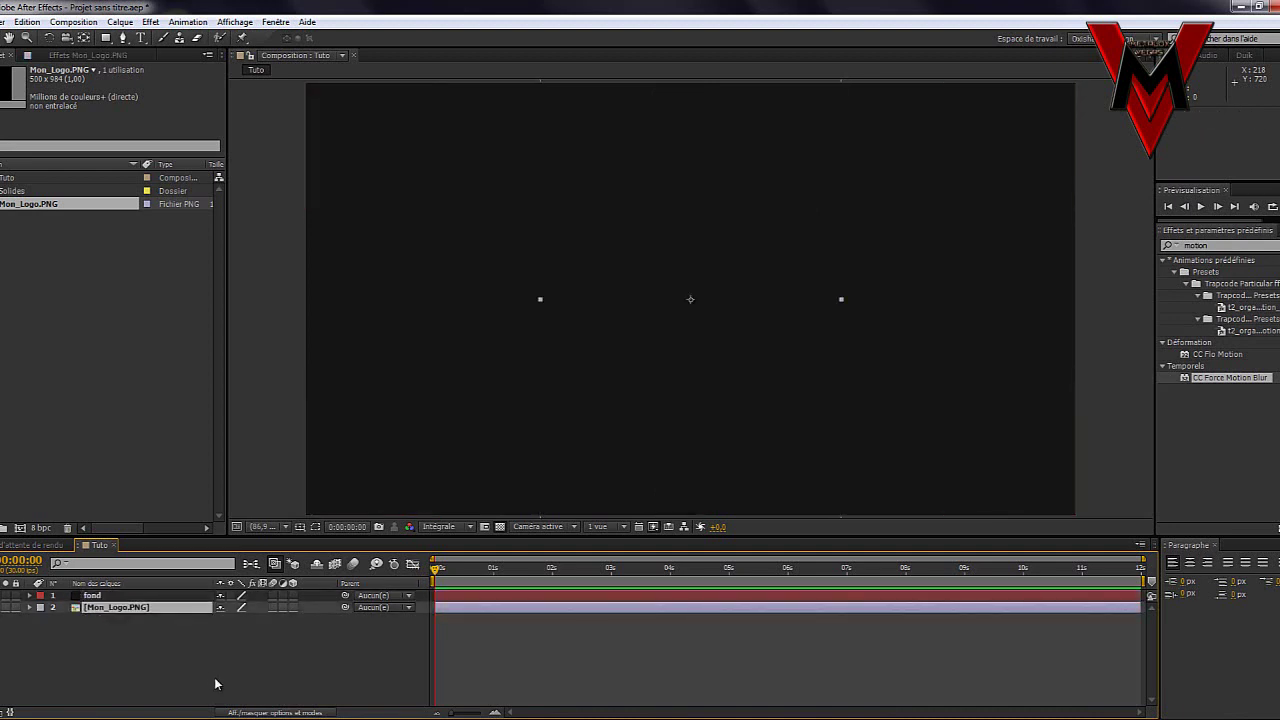
drag(193, 607, 188, 594)
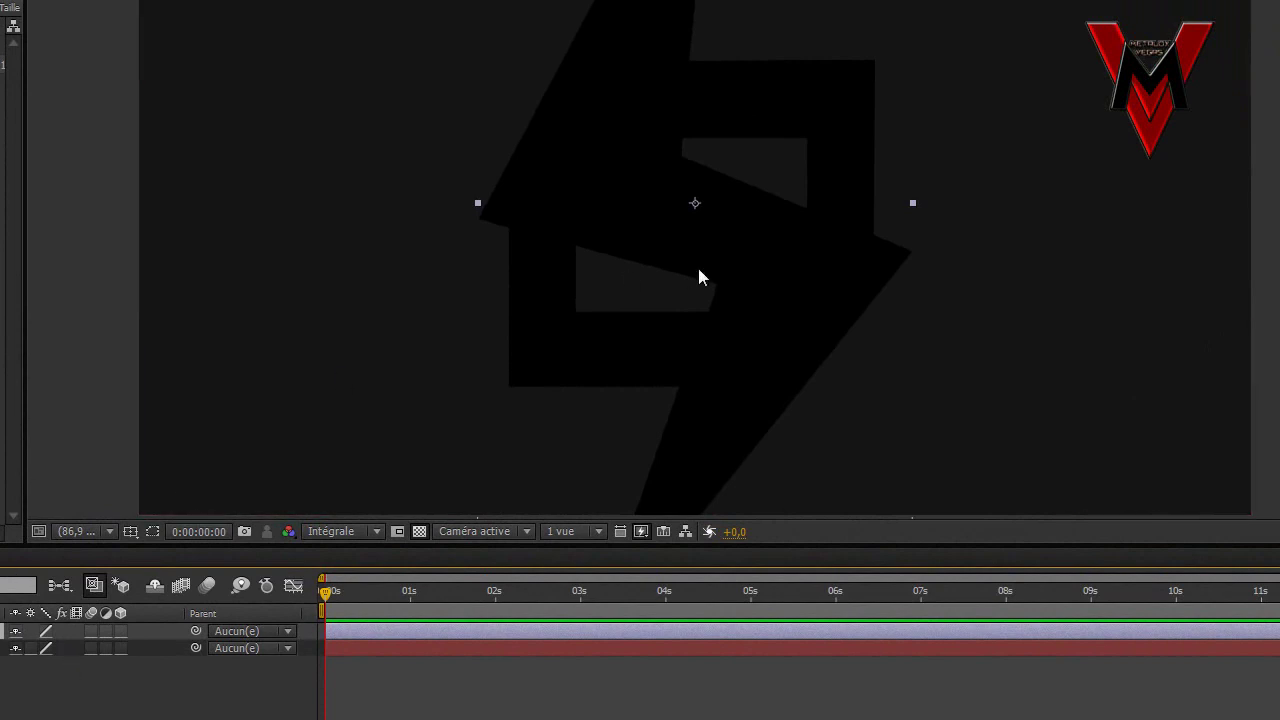
- Scale the logo down to about 34 % and move it near the centre of the frame
drag(609, 180, 614, 282)
drag(637, 149, 637, 94)
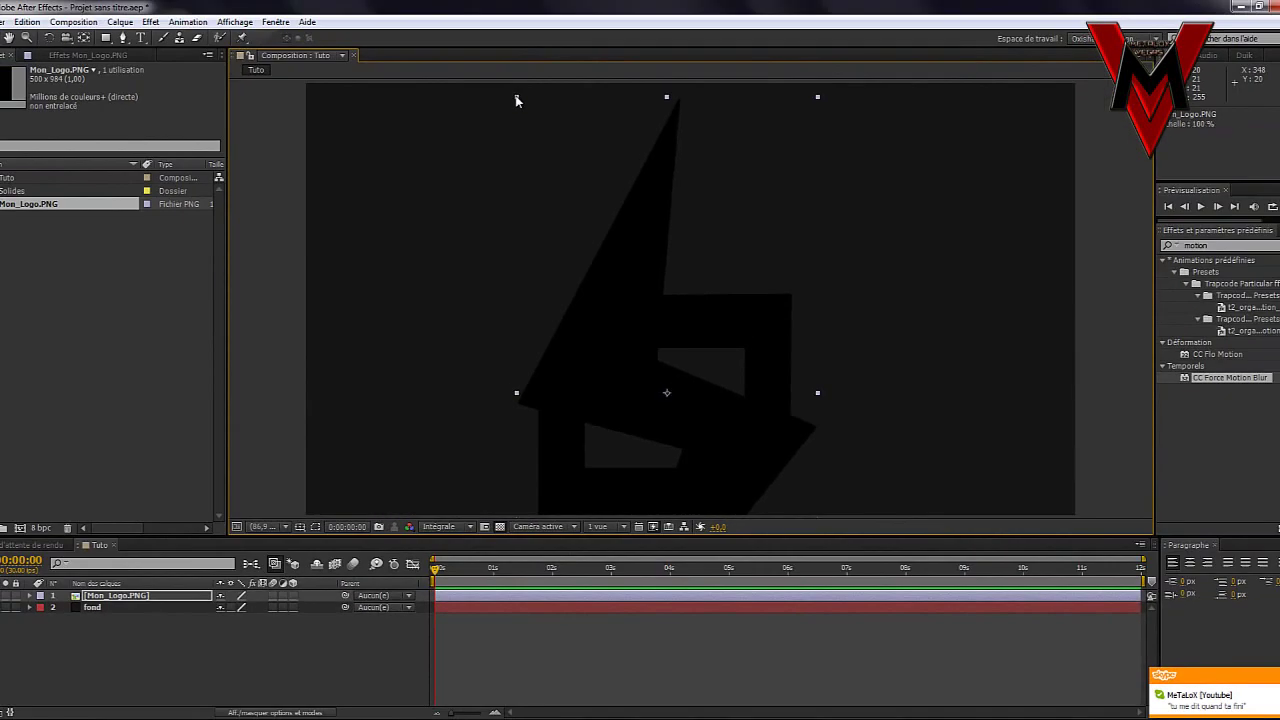
drag(516, 100, 660, 296)
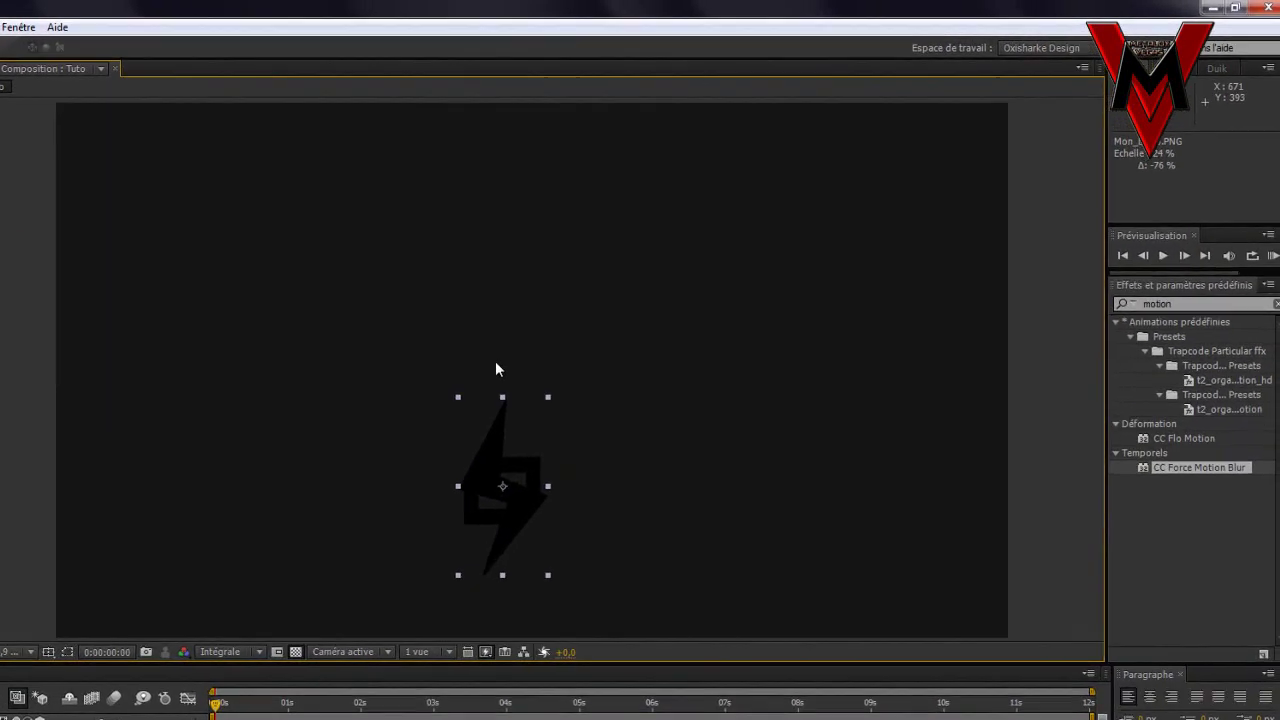
drag(495, 368, 450, 365)
drag(297, 419, 283, 380)
drag(346, 517, 326, 331)
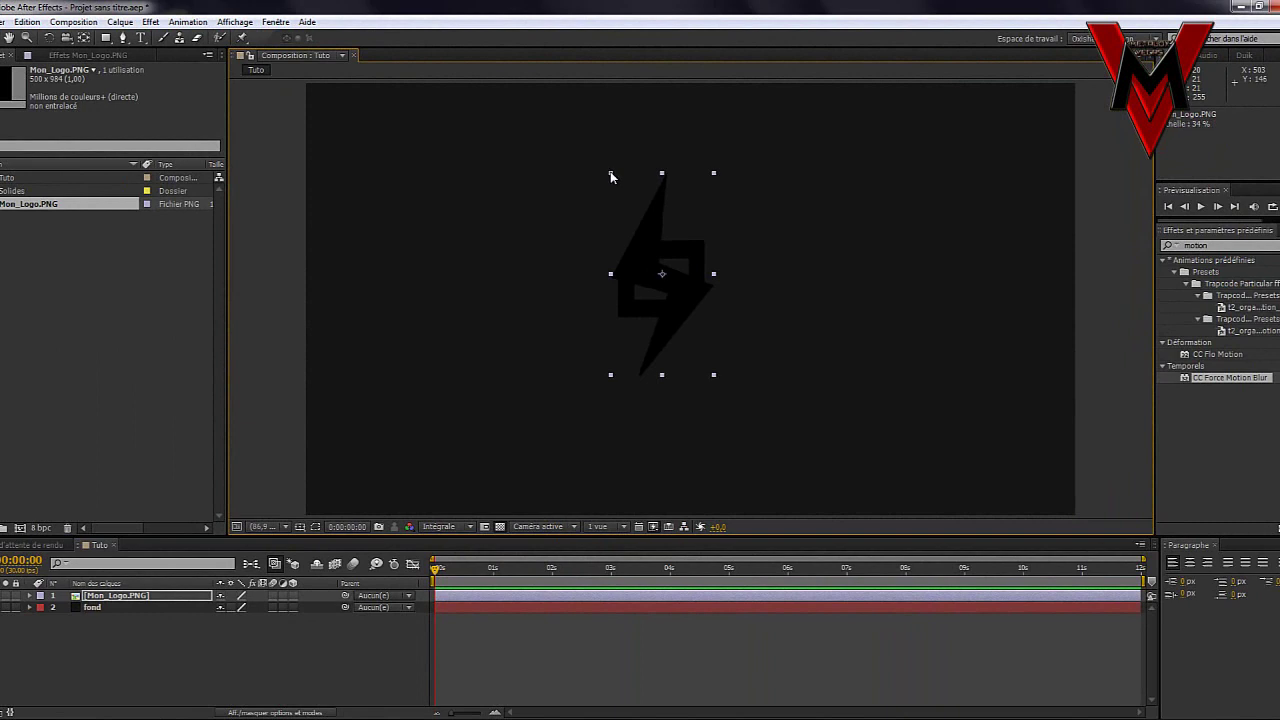
- Shrink the logo to about 24 % and position it horizontally centred in the upper half of the frame
mouse_move(713, 375)
mouse_down()
mouse_move(841, 425)
mouse_move(700, 446)
mouse_move(783, 514)
mouse_move(823, 374)
mouse_move(699, 362)
mouse_up()
drag(675, 292, 704, 255)
mouse_move(729, 324)
mouse_down()
mouse_move(799, 382)
mouse_move(730, 347)
mouse_up()
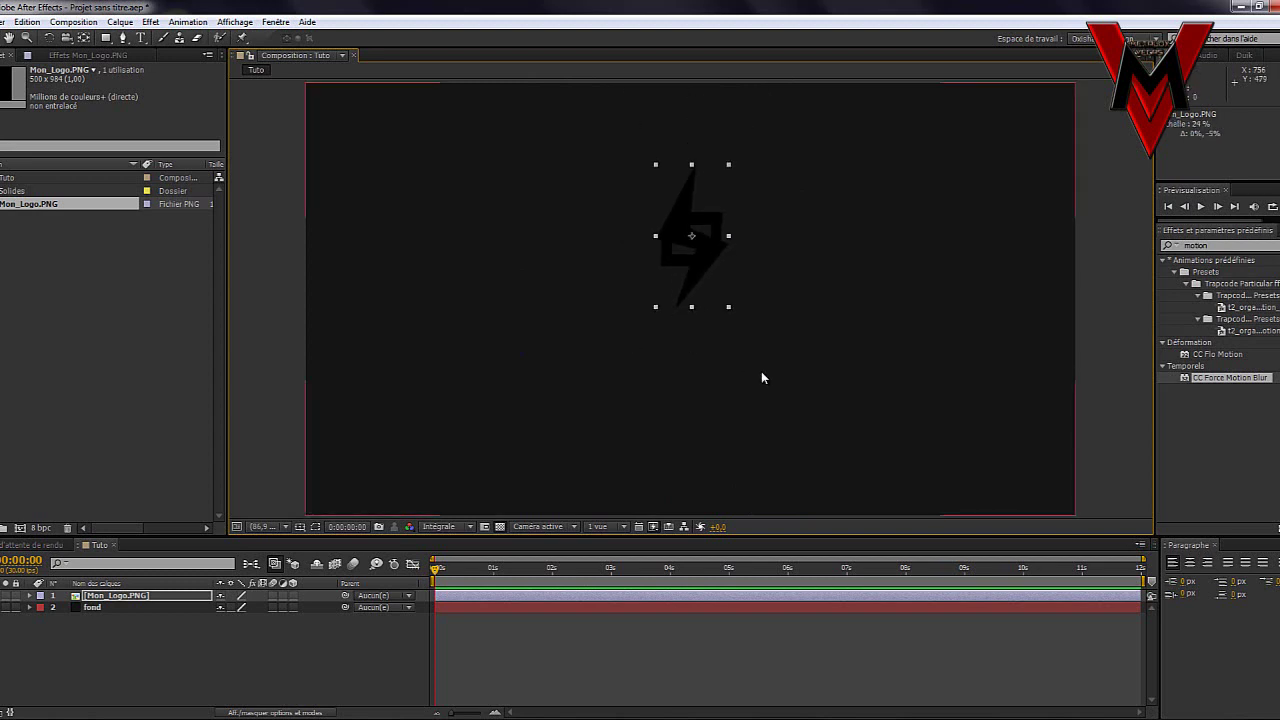
- Stretch the logo horizontally to about 190 % width while keeping its height at 24 %
click(172, 638)
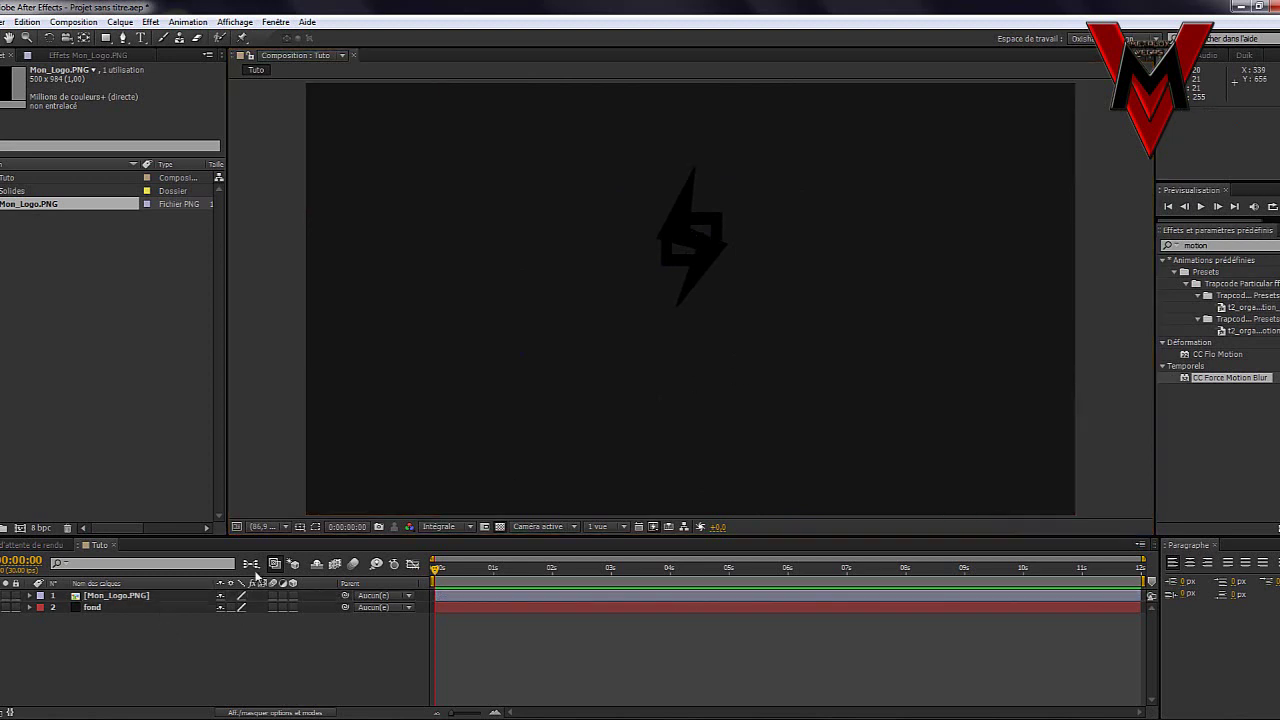
click(705, 290)
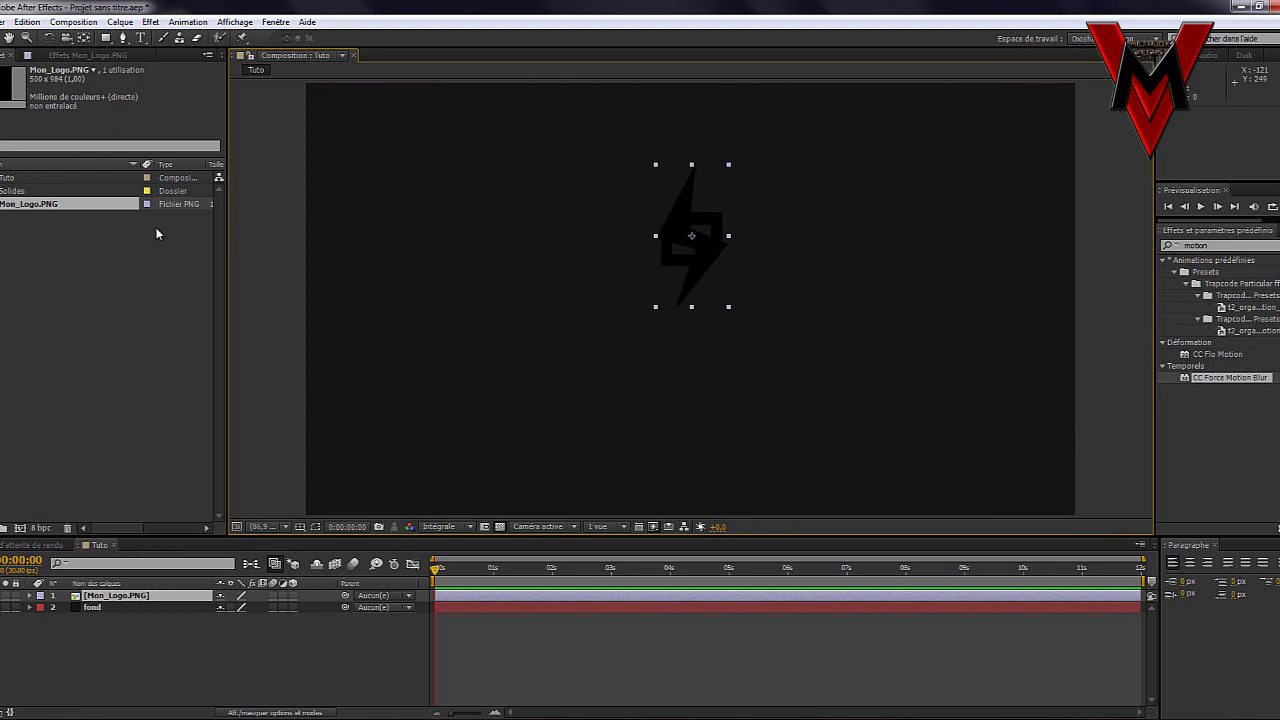
drag(730, 308, 976, 306)
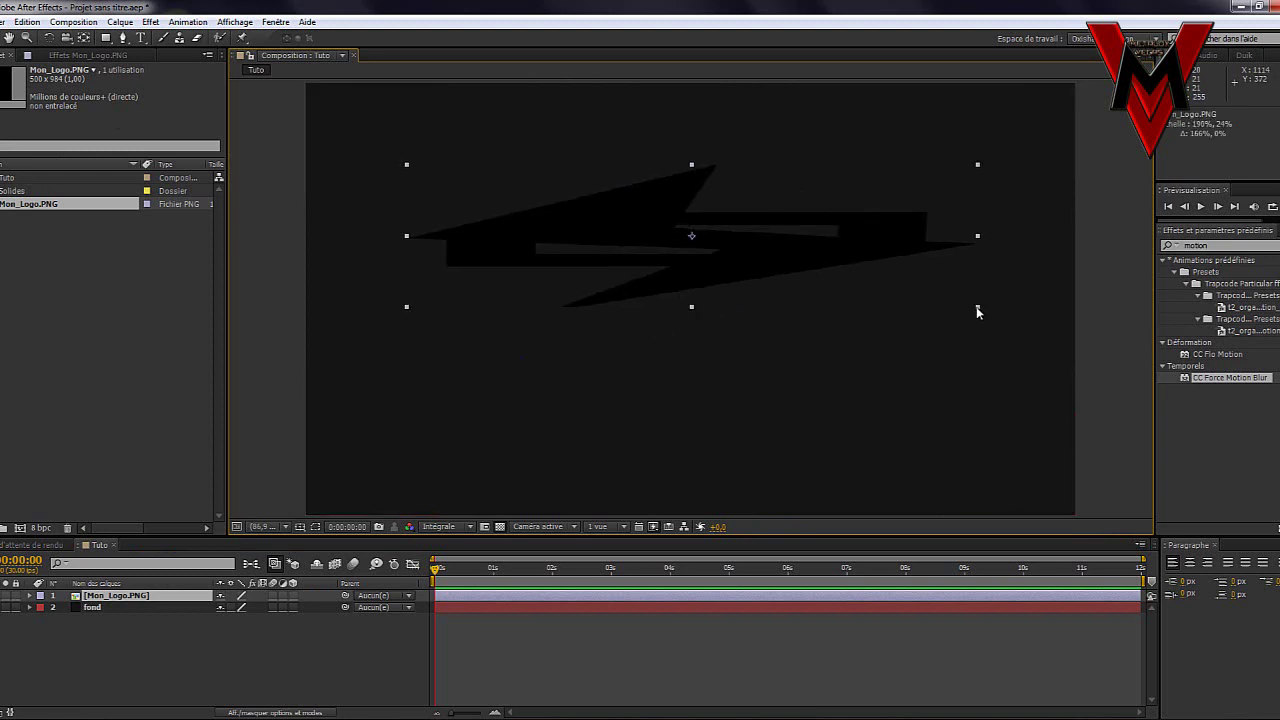
click(352, 652)
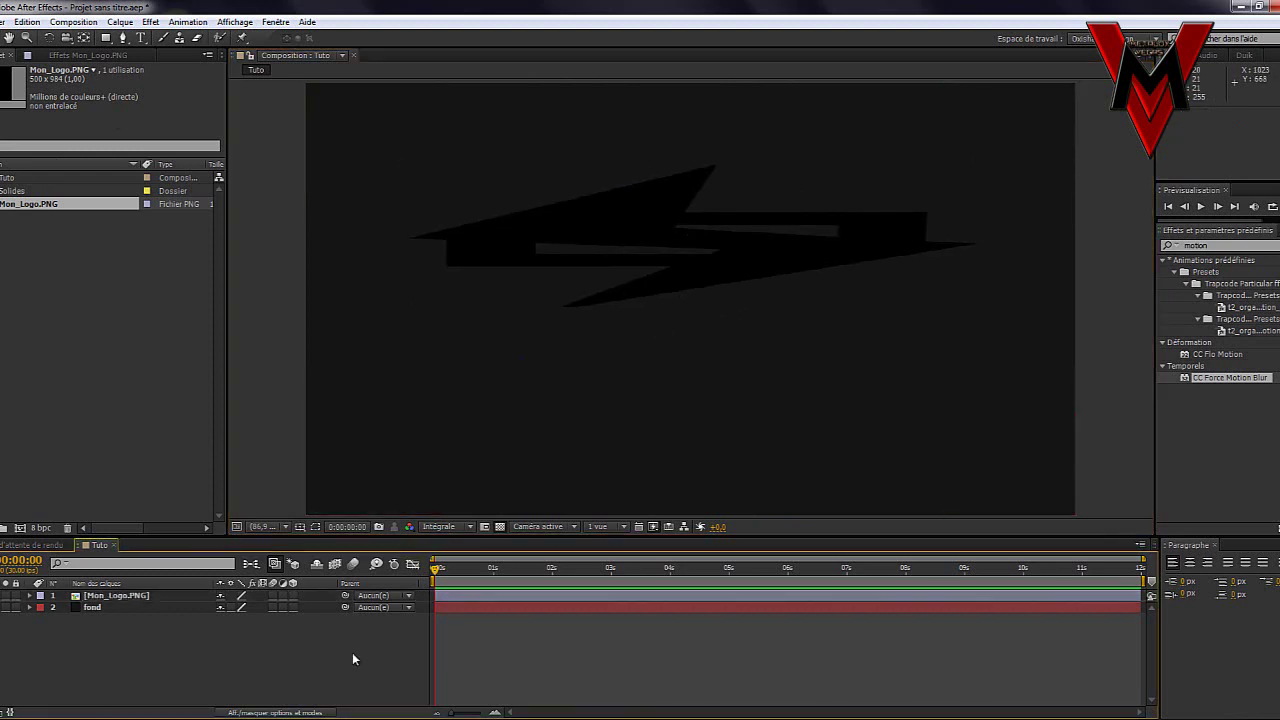
- Delete the distorted logo layer and add Mon_Logo.PNG to the composition again above the fond layer
click(158, 595)
key(Delete)
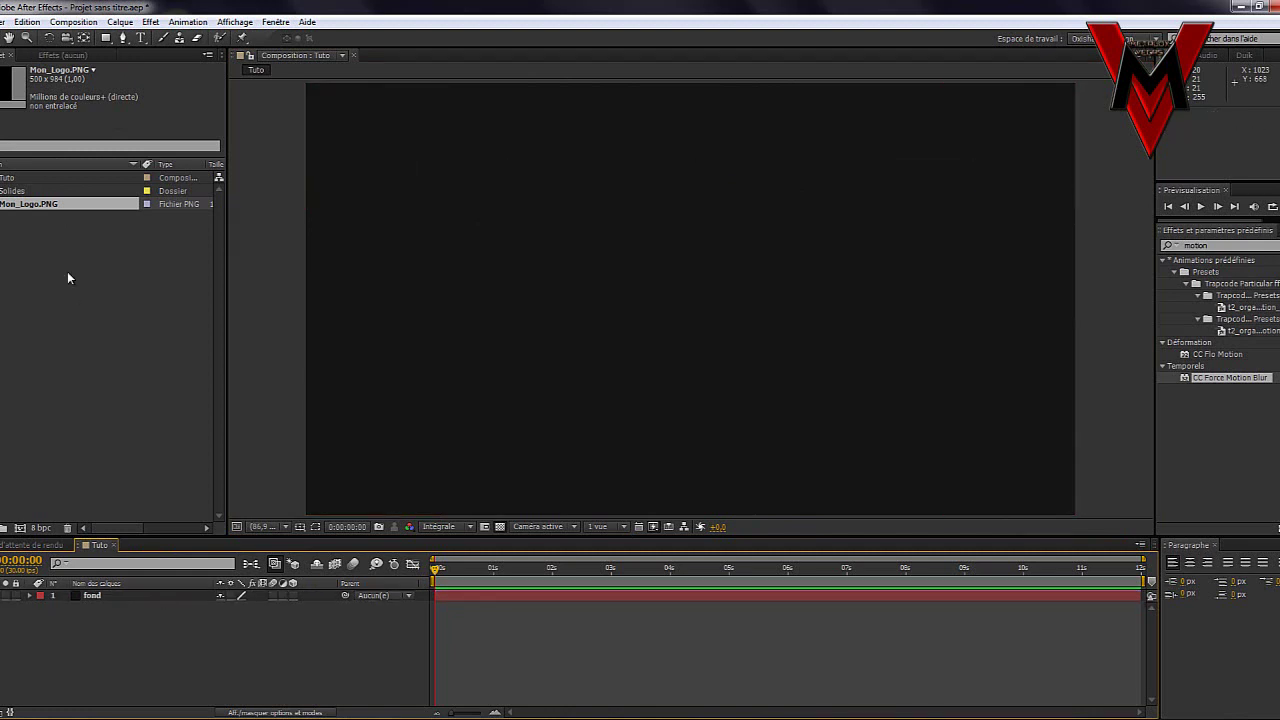
click(49, 205)
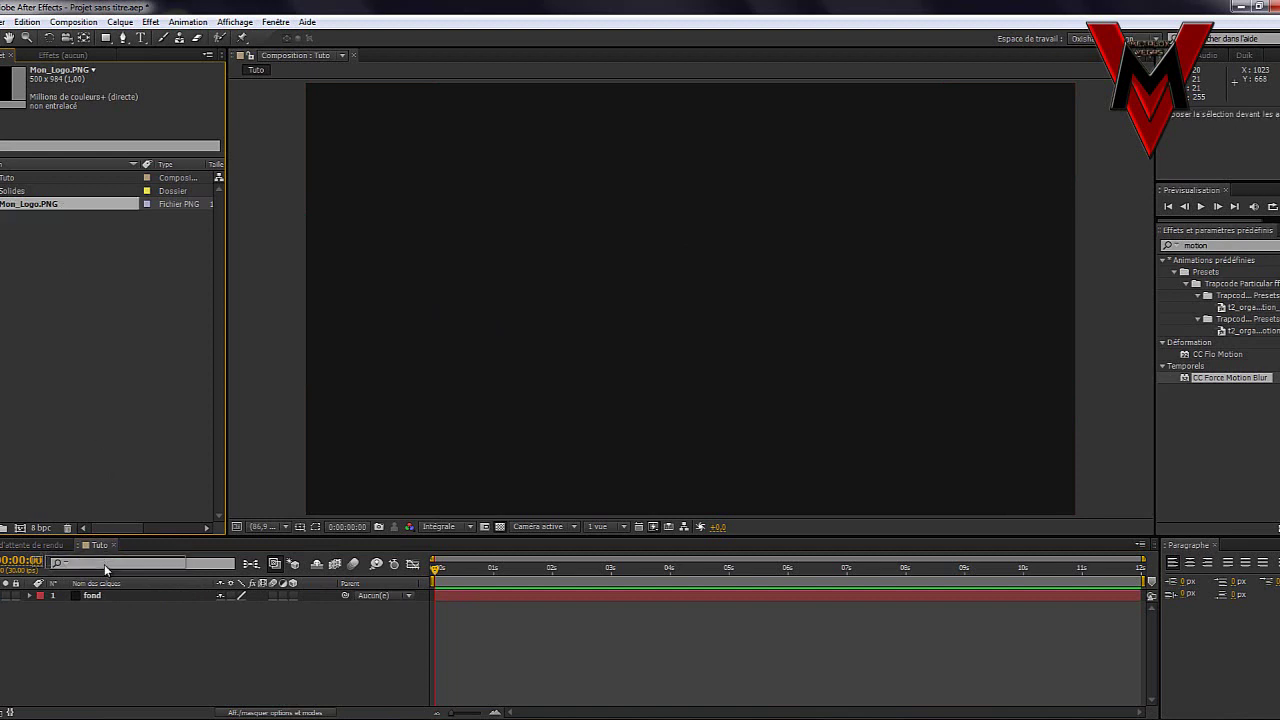
click(100, 595)
key(Return)
drag(100, 594, 103, 597)
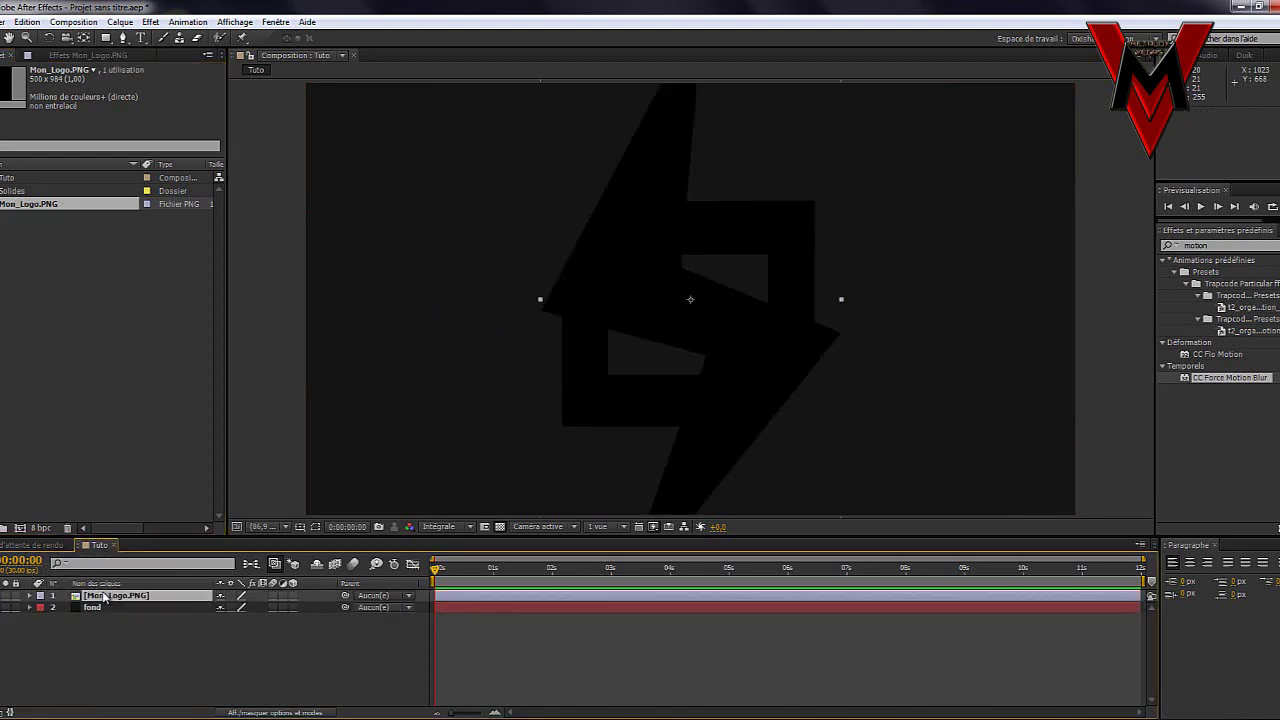
- Scale the new logo proportionally to about 69 % and move it near the centre of the frame
drag(609, 283, 612, 392)
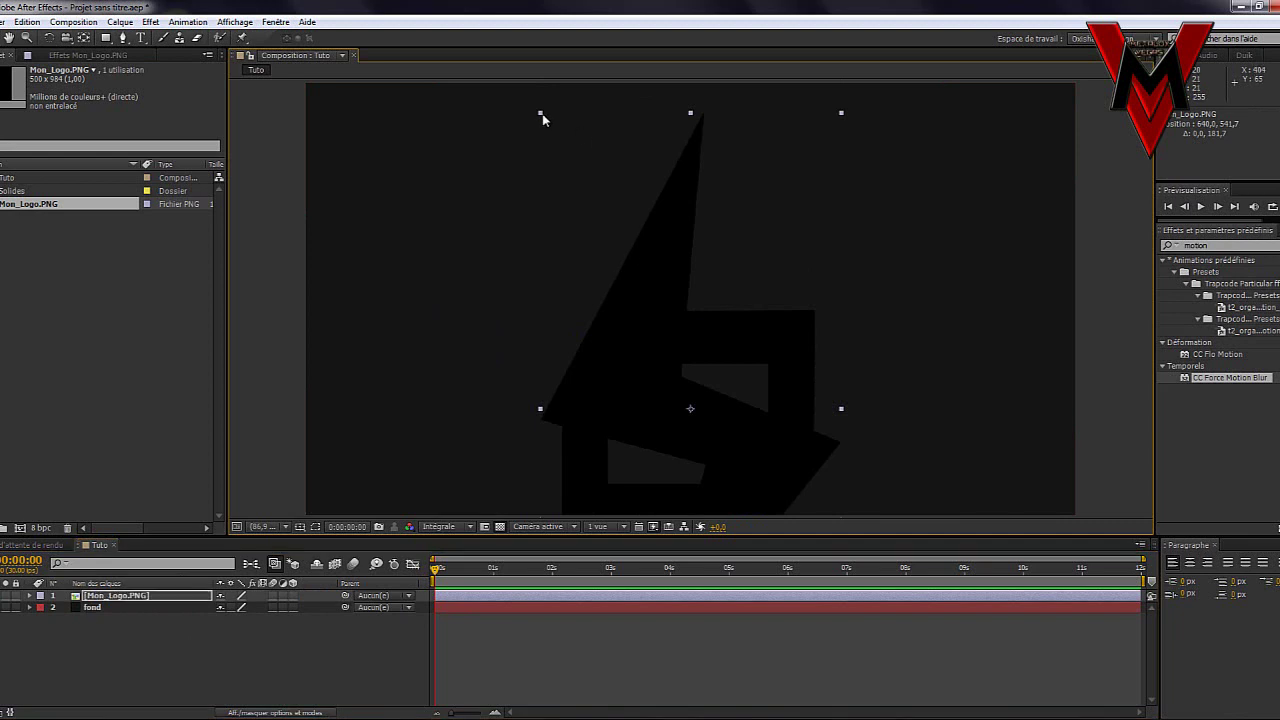
drag(540, 117, 587, 201)
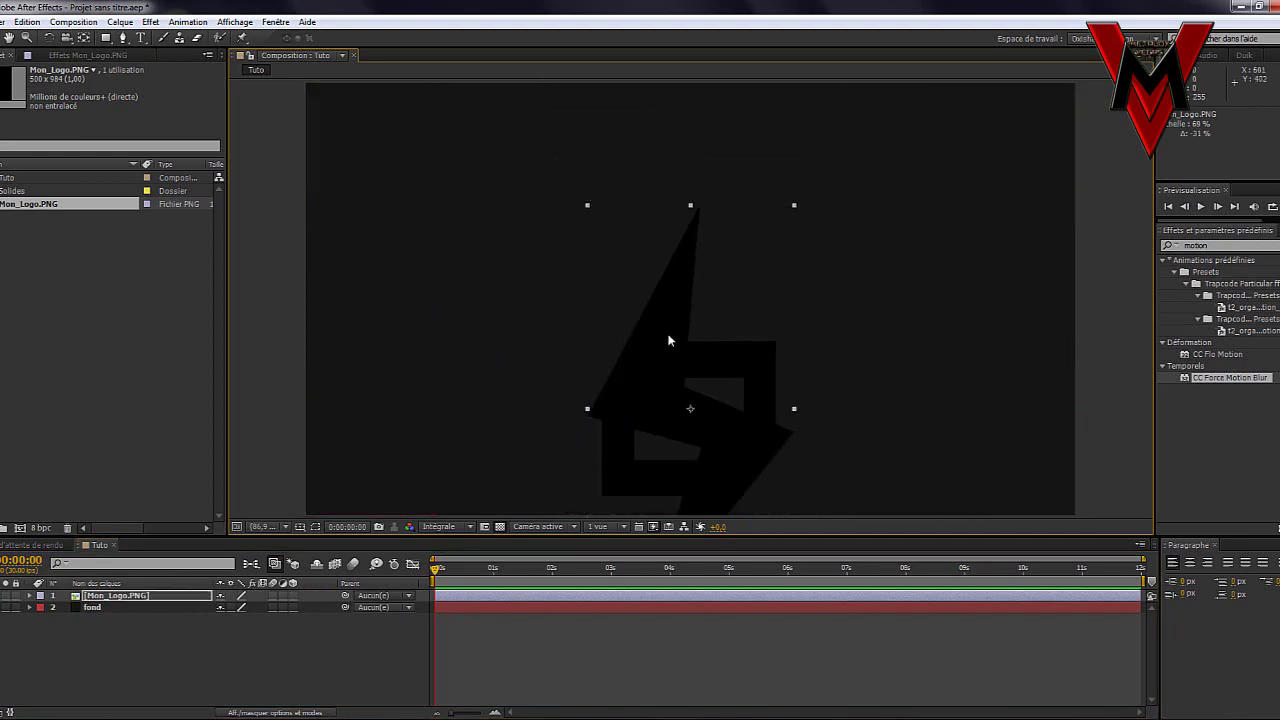
drag(668, 333, 646, 230)
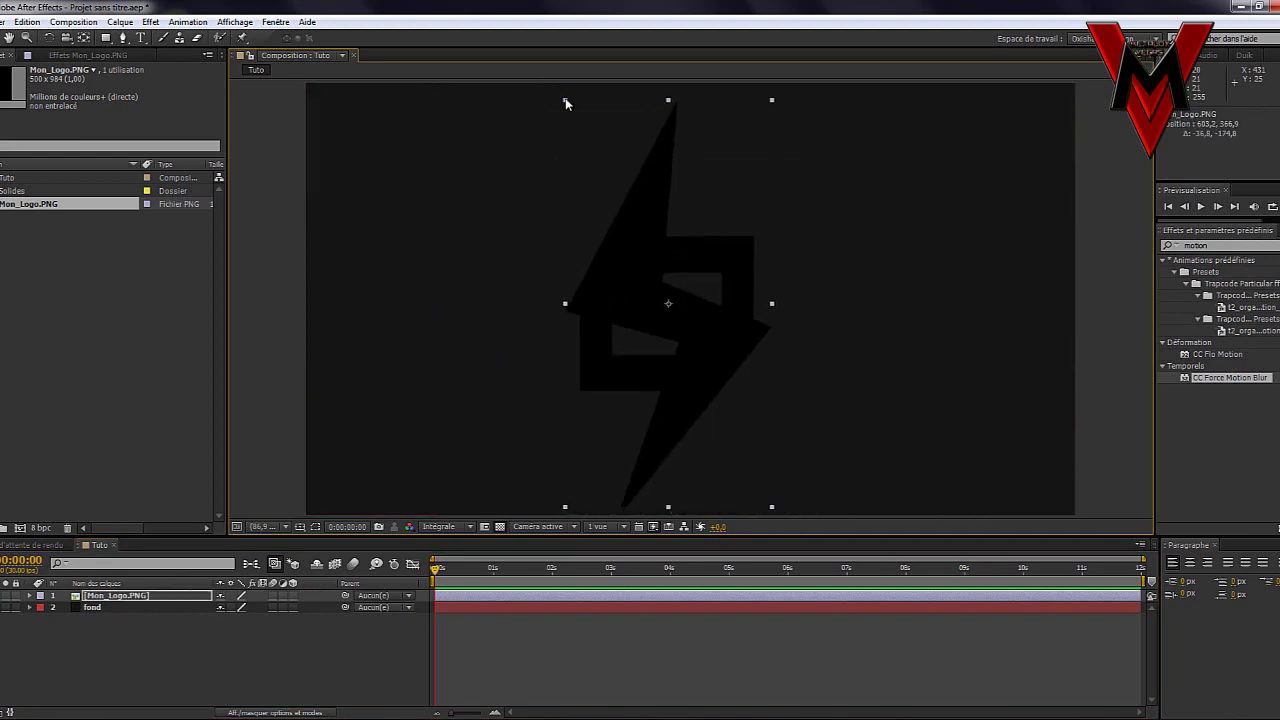
- Shrink the logo proportionally a bit more and move it into the upper half of the frame
drag(565, 103, 570, 108)
mouse_move(646, 267)
mouse_down()
mouse_move(650, 239)
mouse_move(649, 261)
mouse_up()
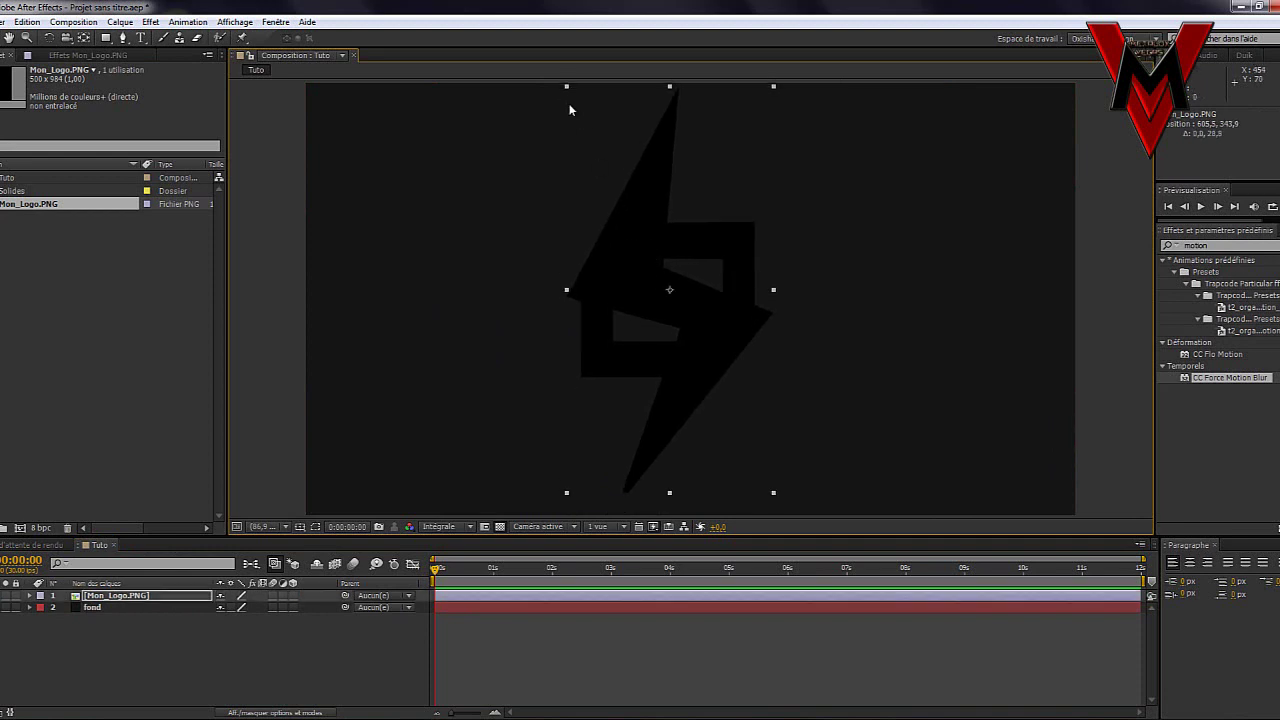
drag(566, 86, 611, 147)
drag(649, 246, 640, 206)
- Show the grid (Grille) over the composition and nudge the logo to a position of about 599.7, 239.2
click(299, 526)
click(322, 571)
drag(652, 212, 651, 203)
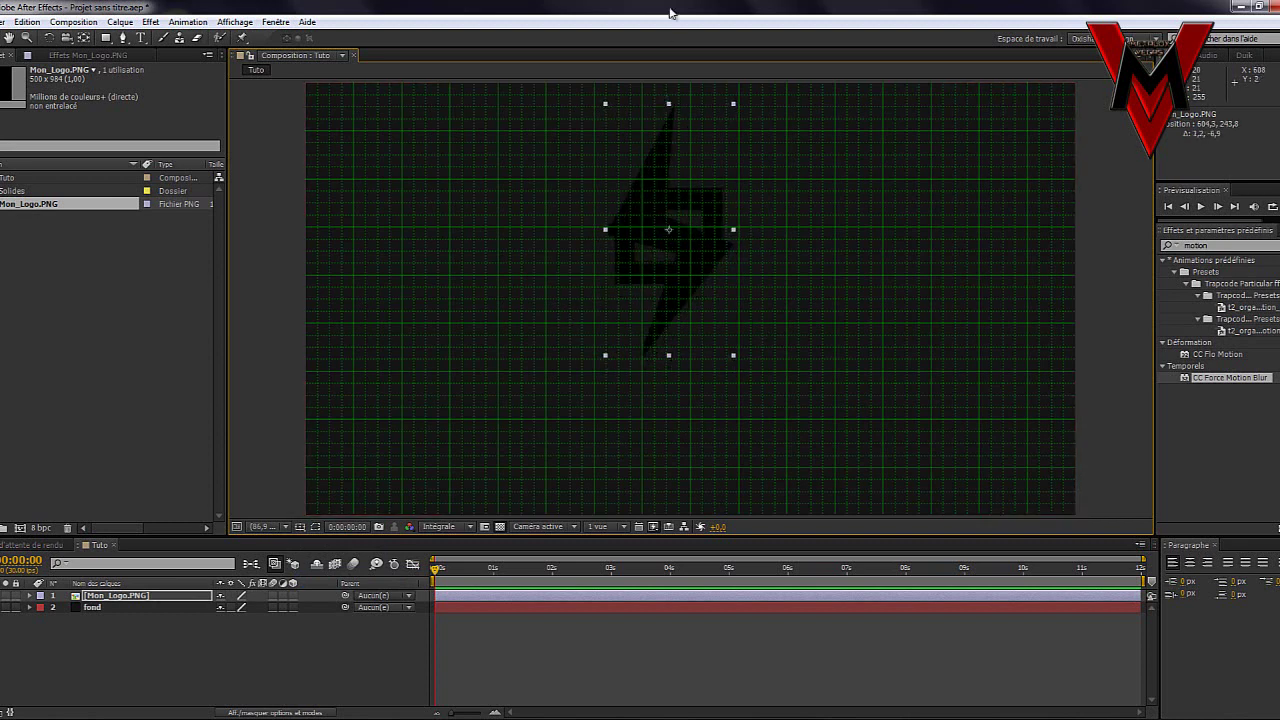
drag(648, 225, 634, 226)
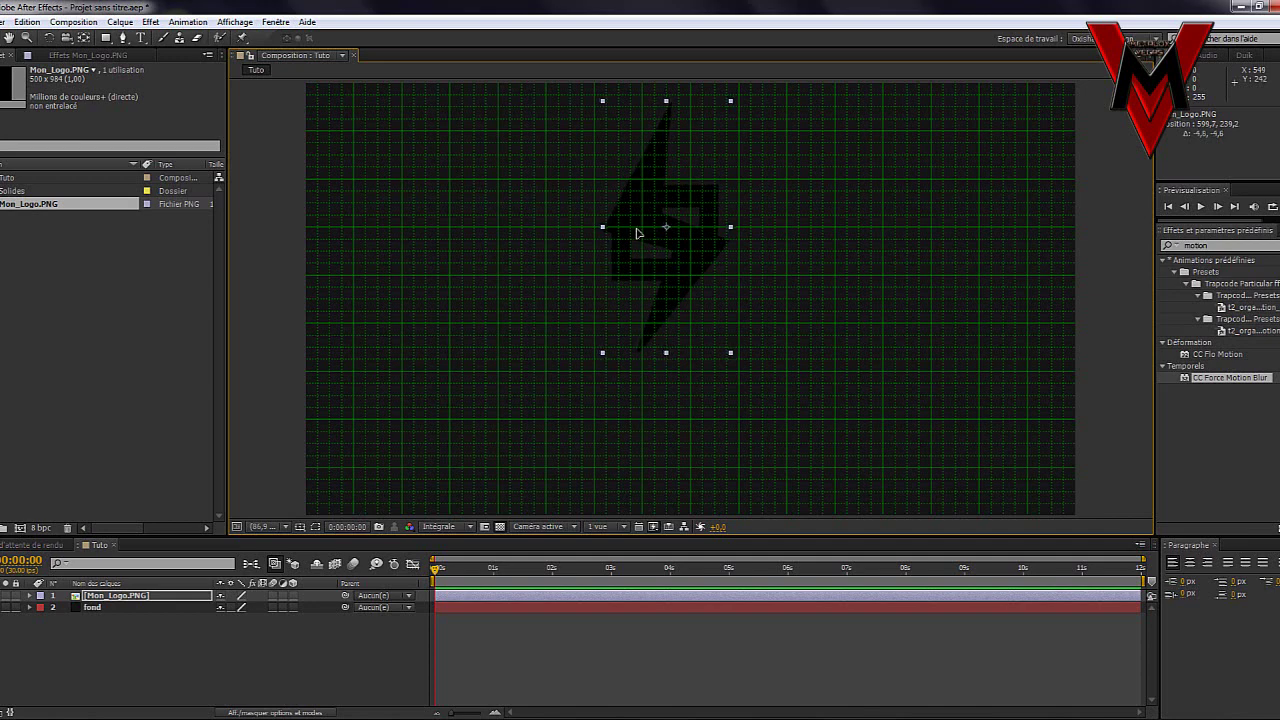
- Show the Titre/Action sécurisés guides and centre the logo horizontally on them at about 638.8, 250.7
click(299, 527)
click(384, 546)
drag(658, 287, 657, 293)
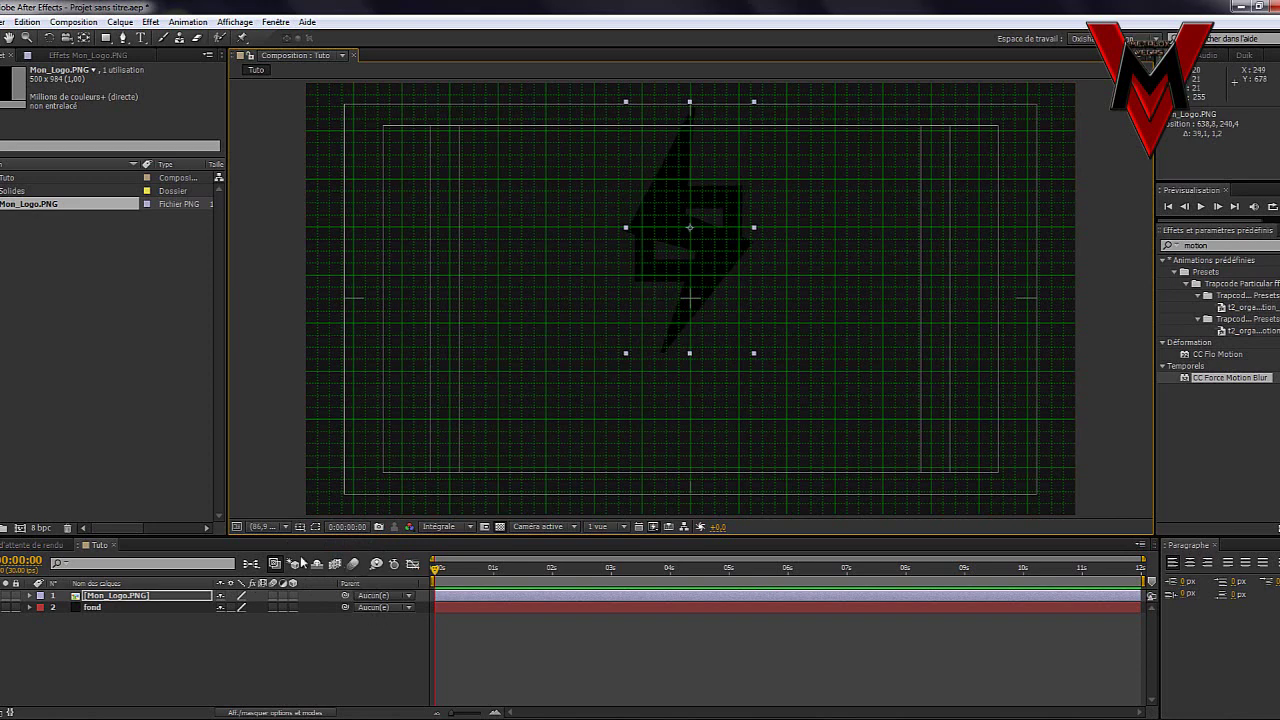
drag(662, 299, 663, 302)
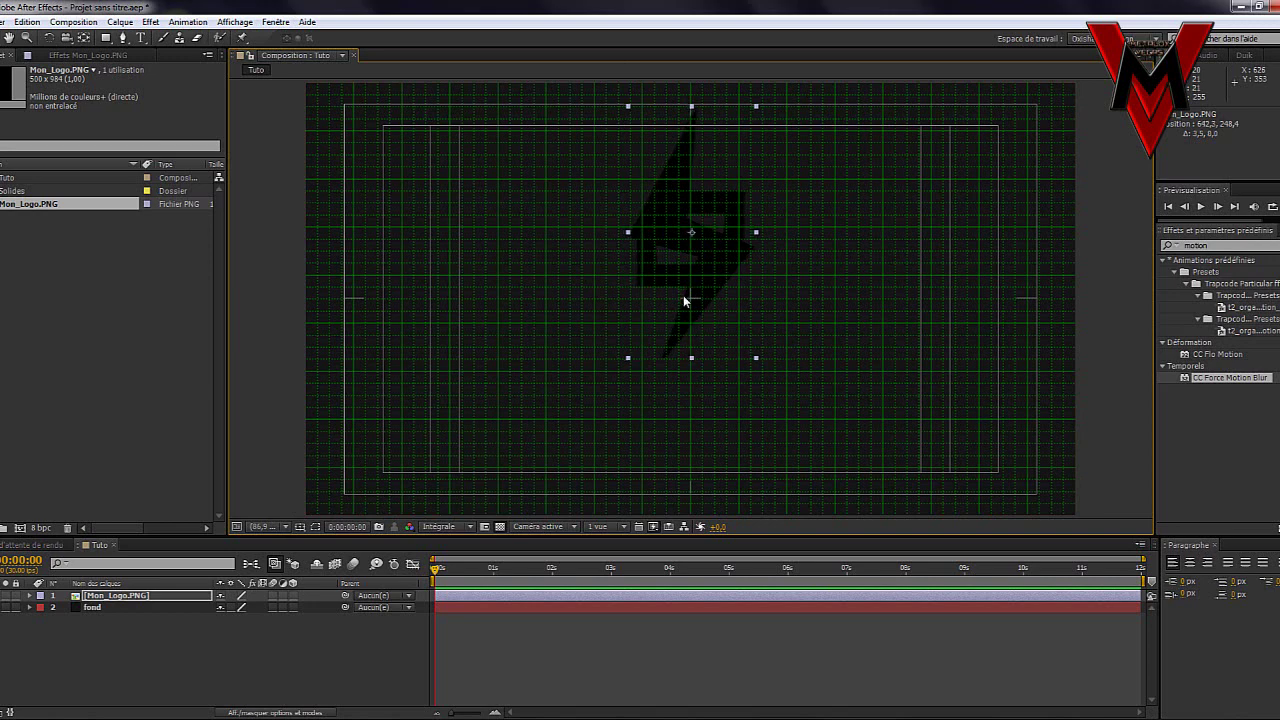
drag(684, 300, 680, 300)
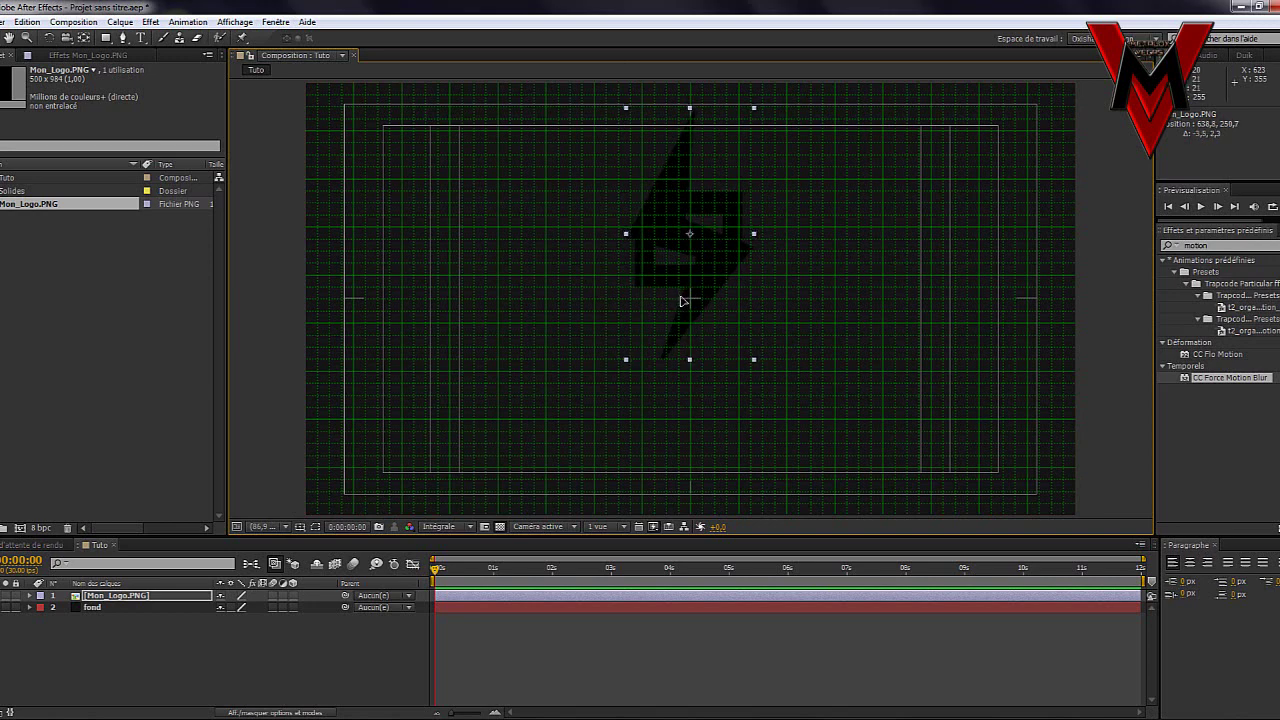
- Fit the preview with Ajuster jusqu'à 100 %, hide the grid and the Titre/Action sécurisés guides, and deselect the logo
click(277, 528)
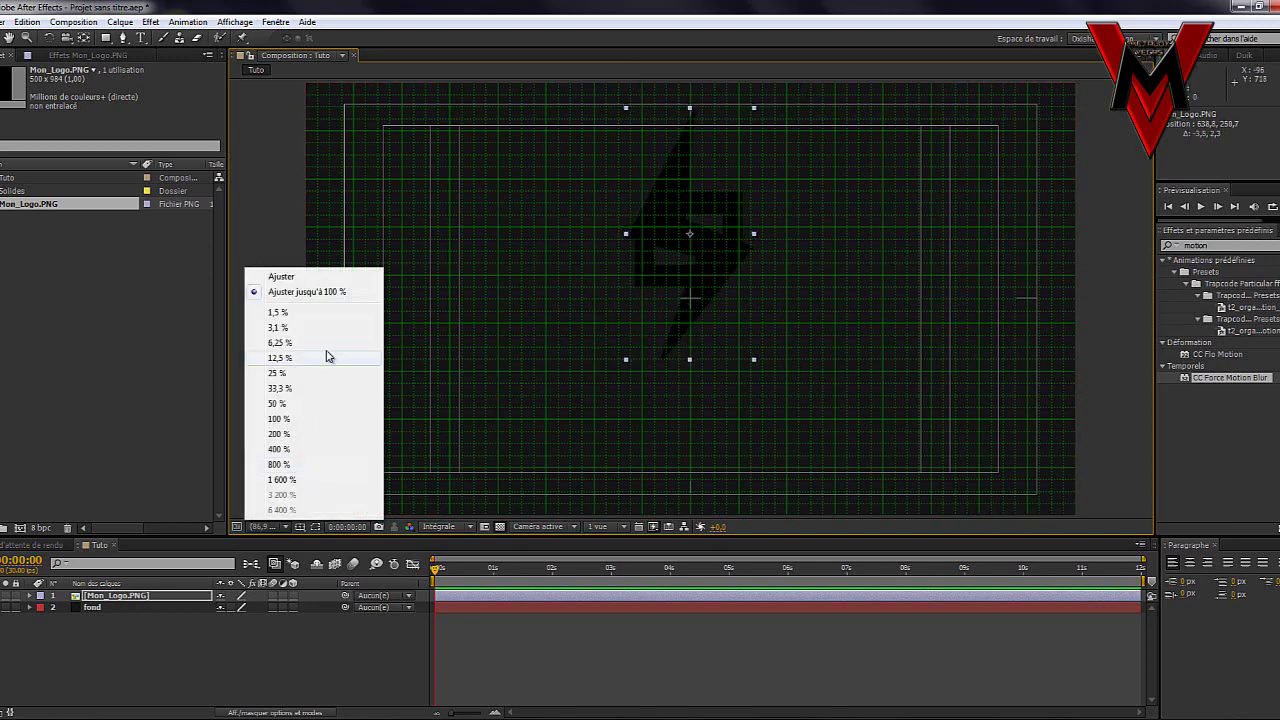
click(300, 294)
click(299, 525)
click(330, 574)
click(299, 525)
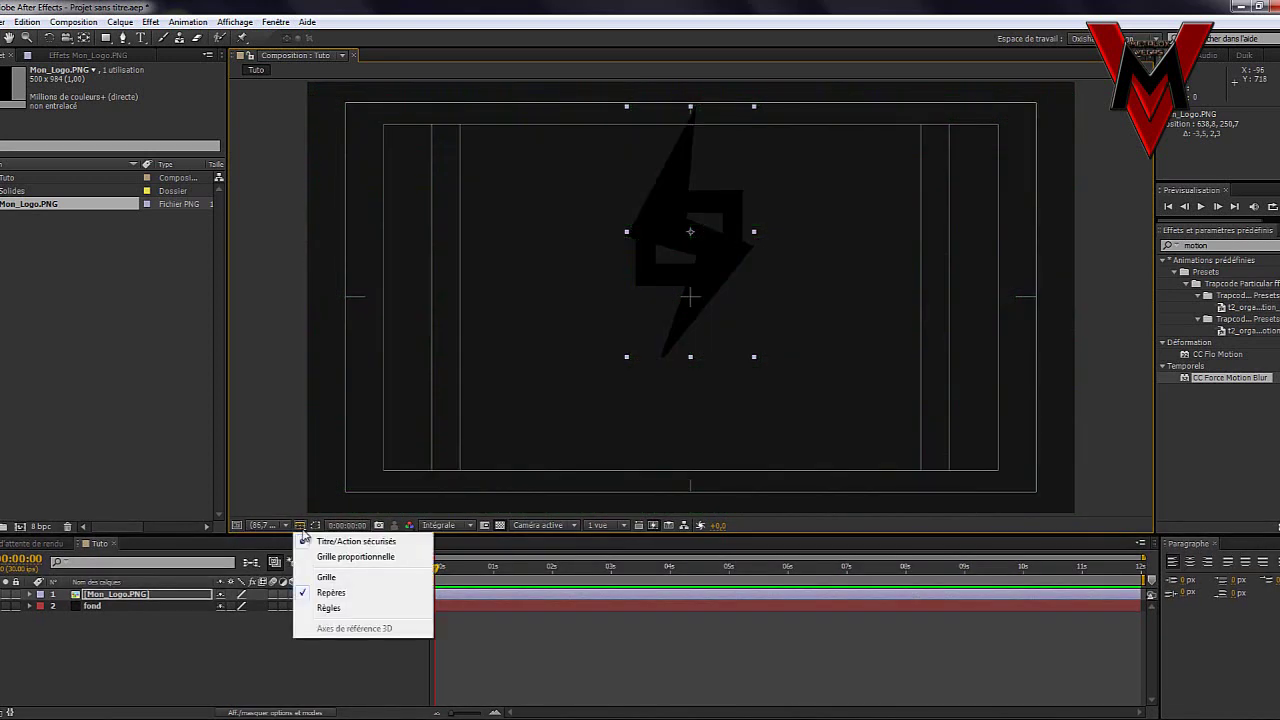
click(350, 542)
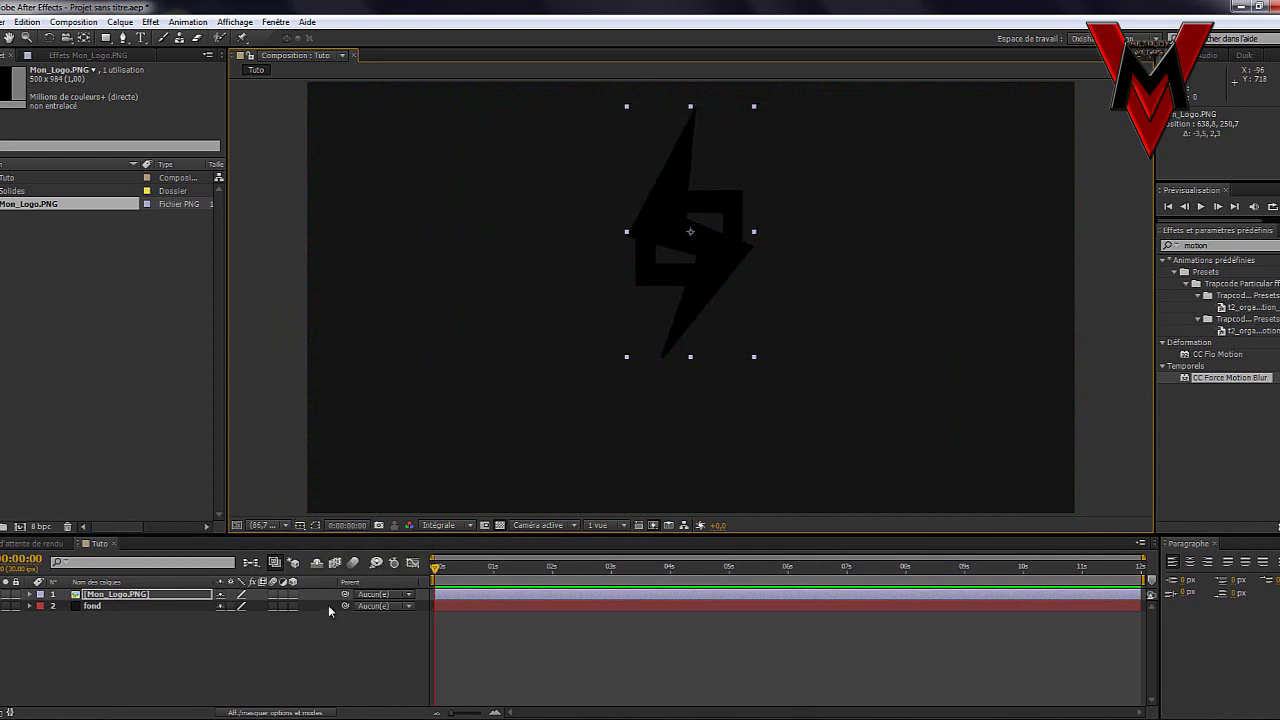
click(365, 640)
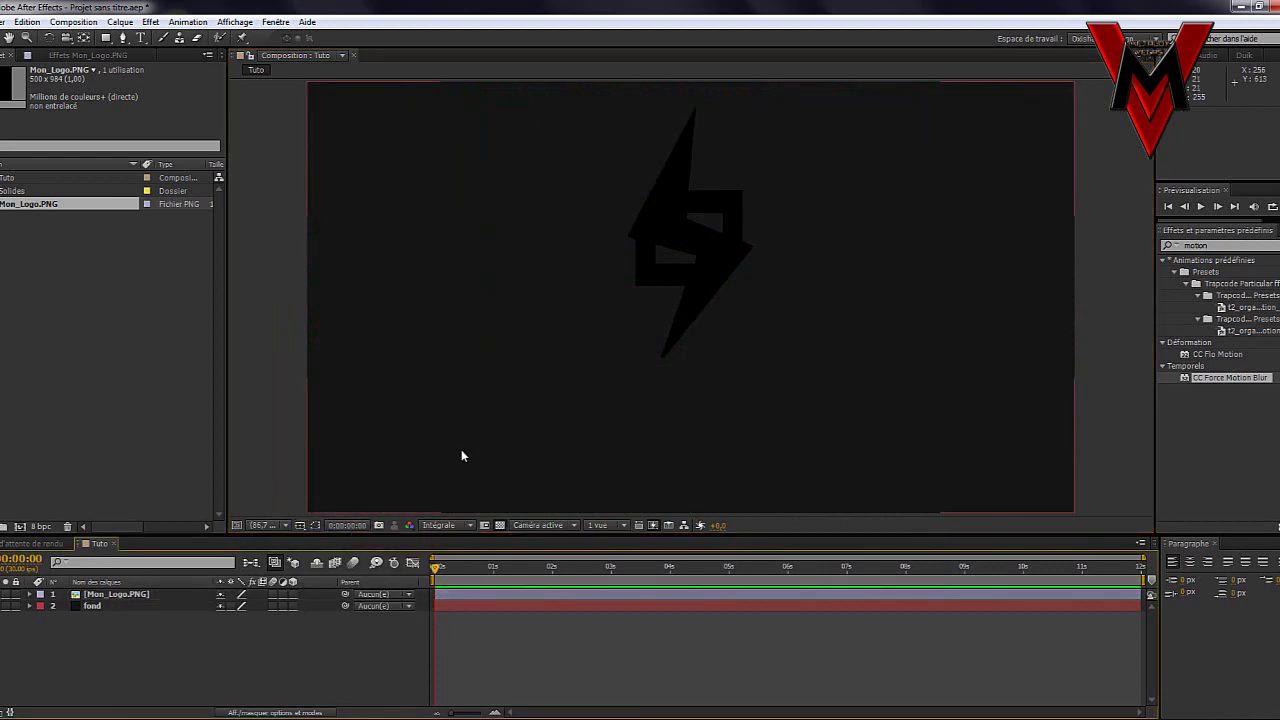
click(248, 322)
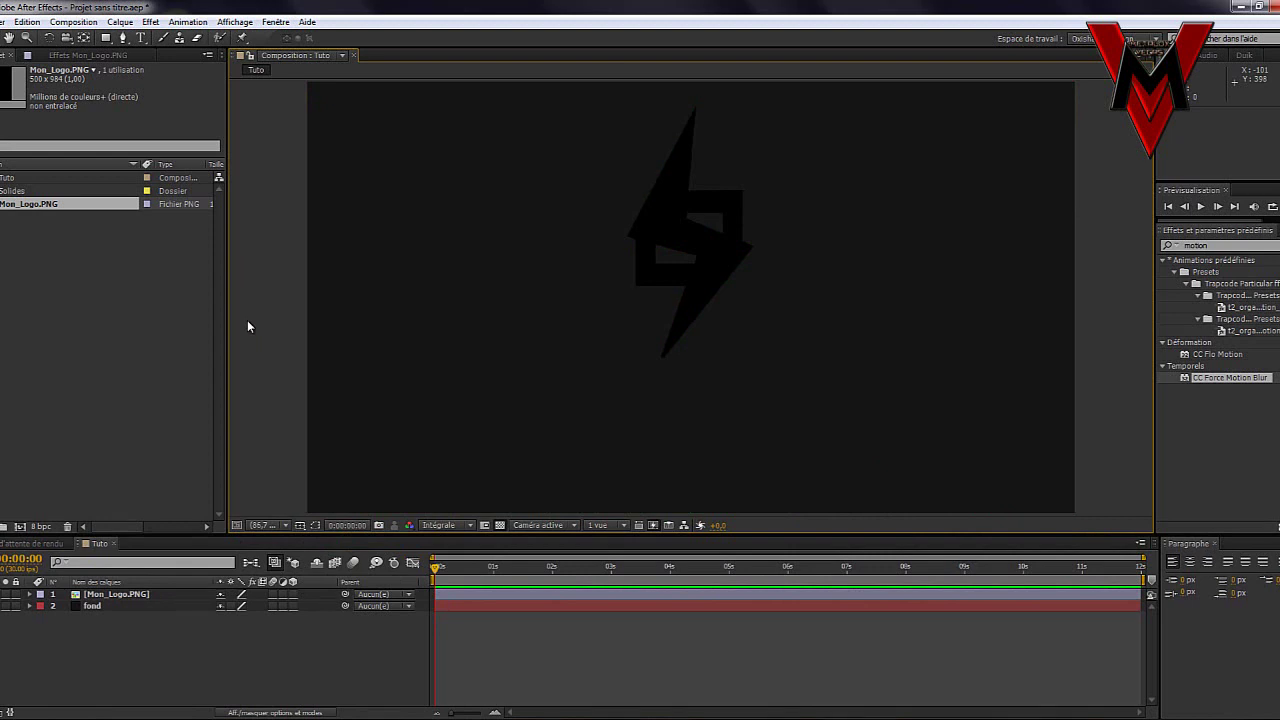
- Apply the Dégradé effect from the Génération category to the Mon_Logo.PNG layer
click(660, 209)
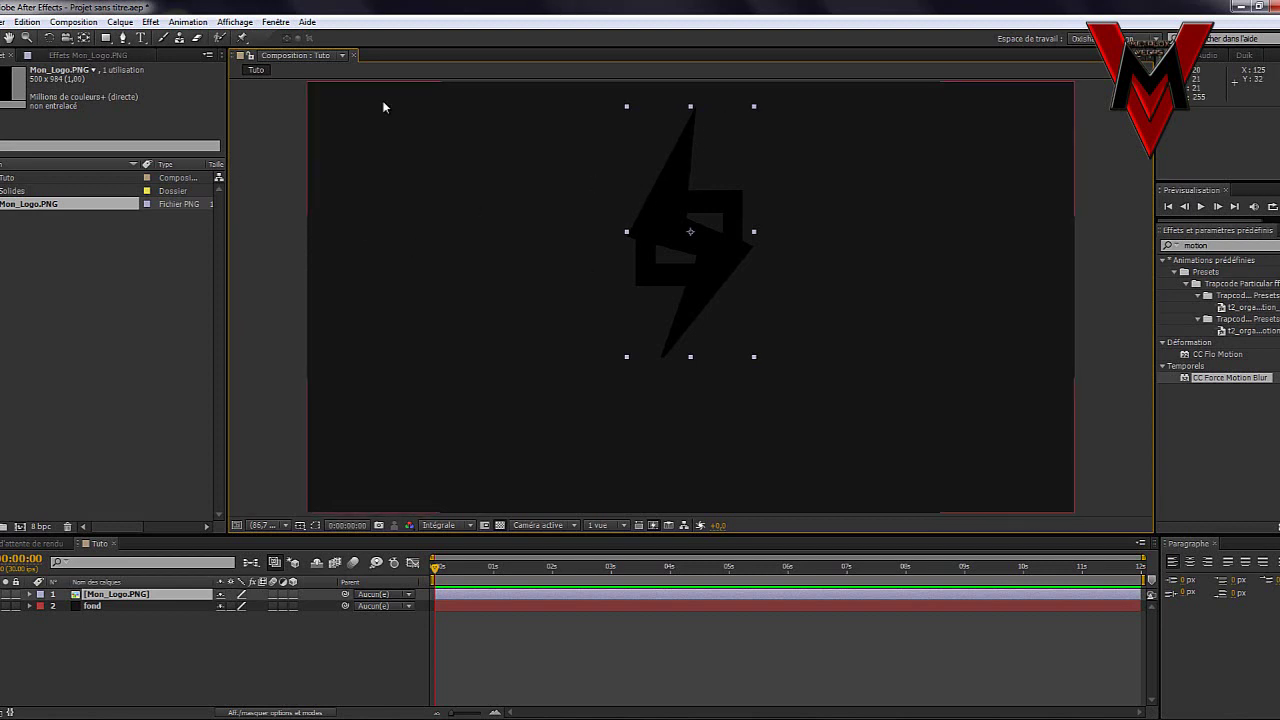
click(83, 56)
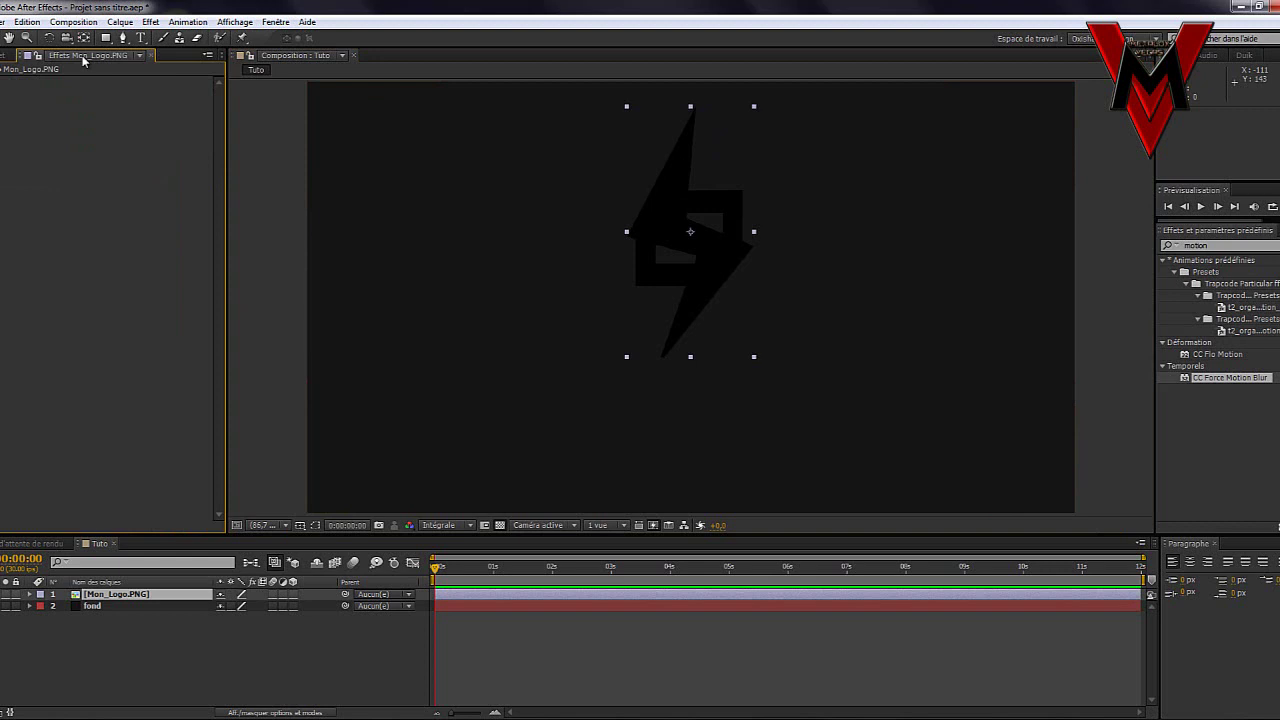
click(150, 22)
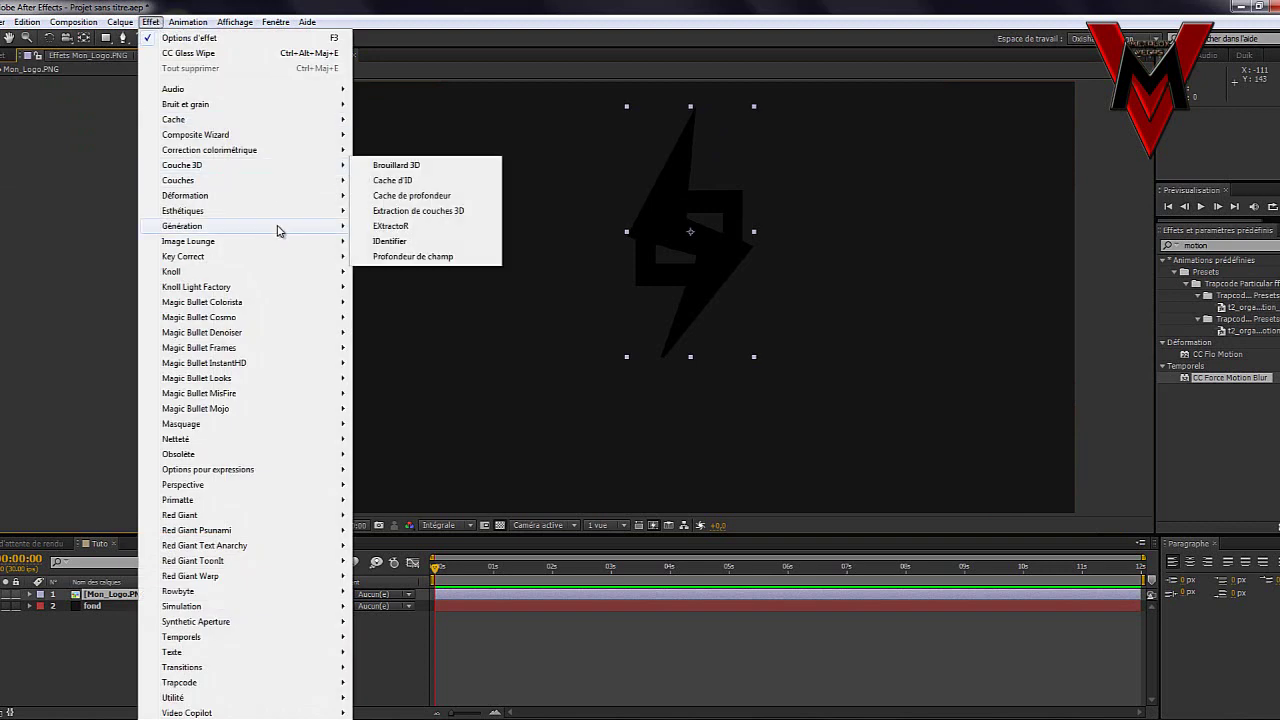
mouse_move(270, 230)
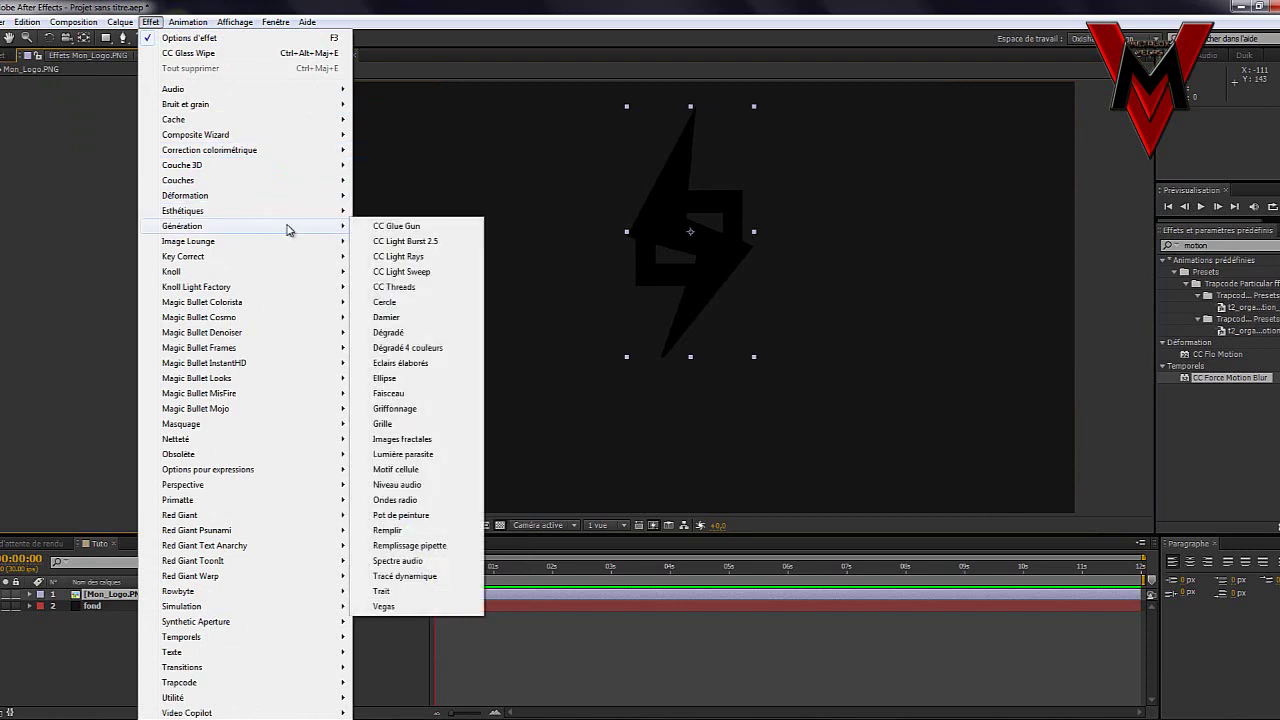
click(408, 333)
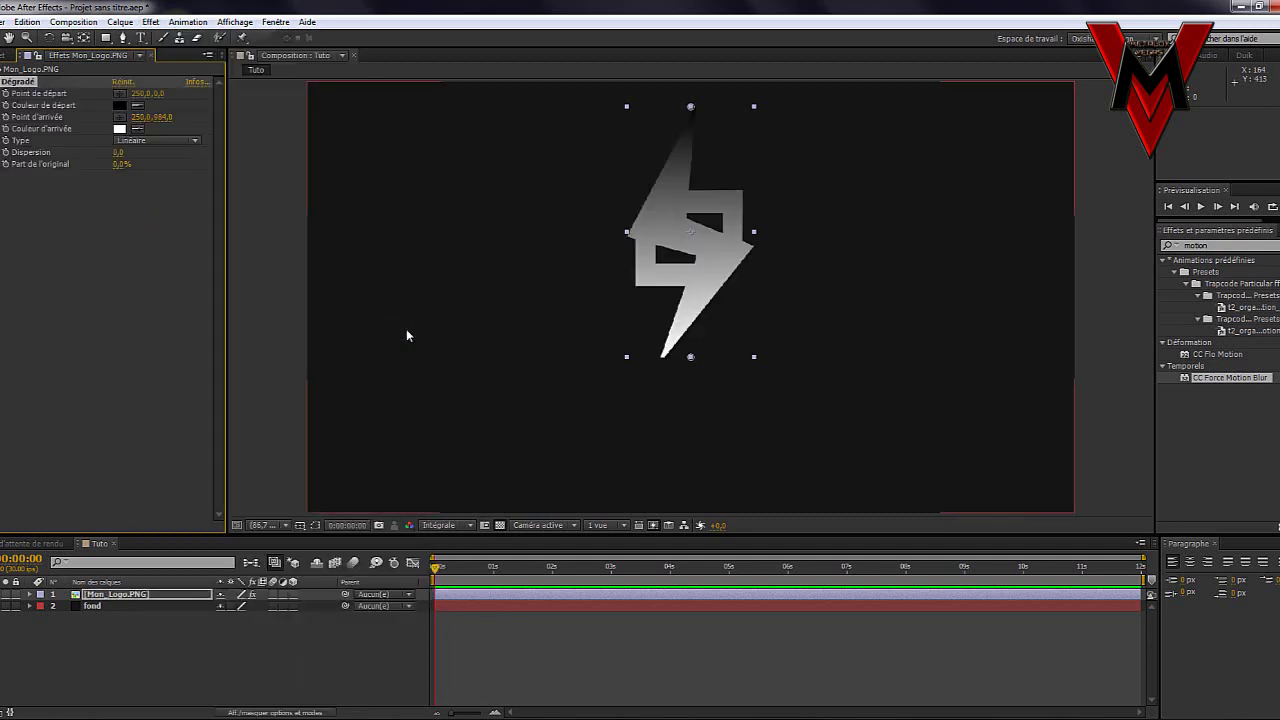
- Set the gradient's end colour (Couleur d'arrivée) to a dark orange, about 8E3803
click(120, 129)
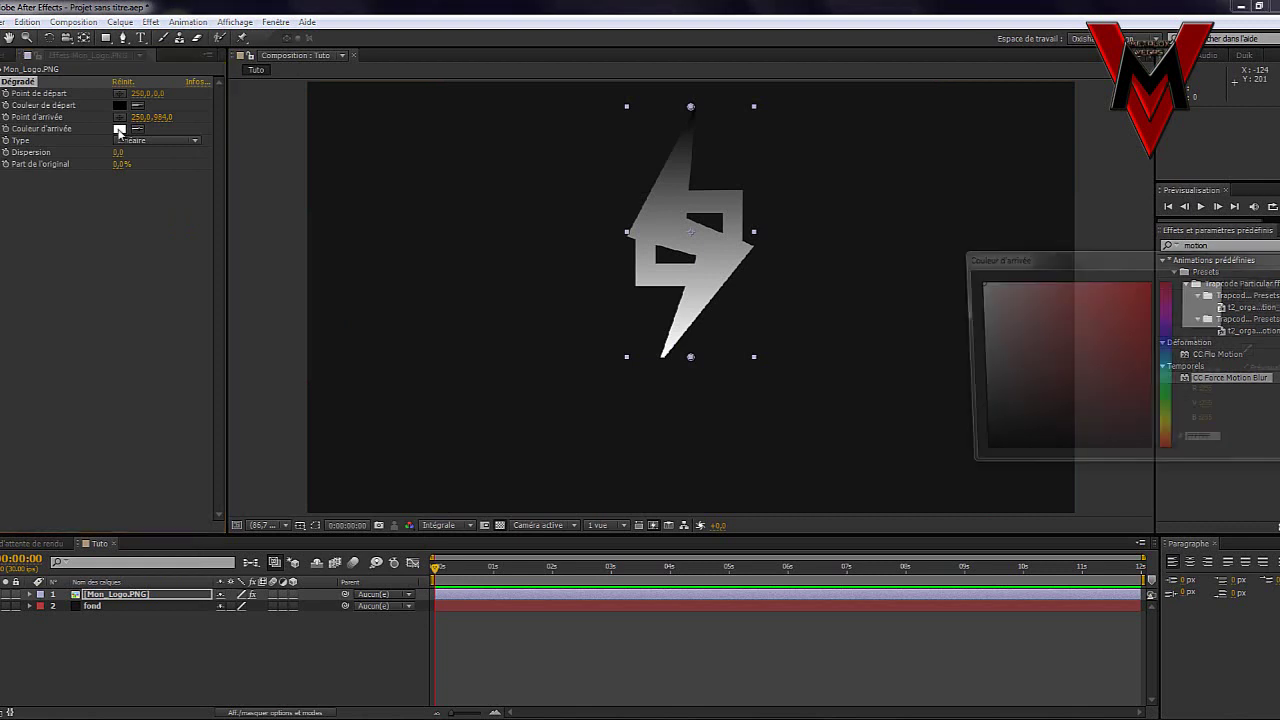
drag(1170, 452, 1168, 444)
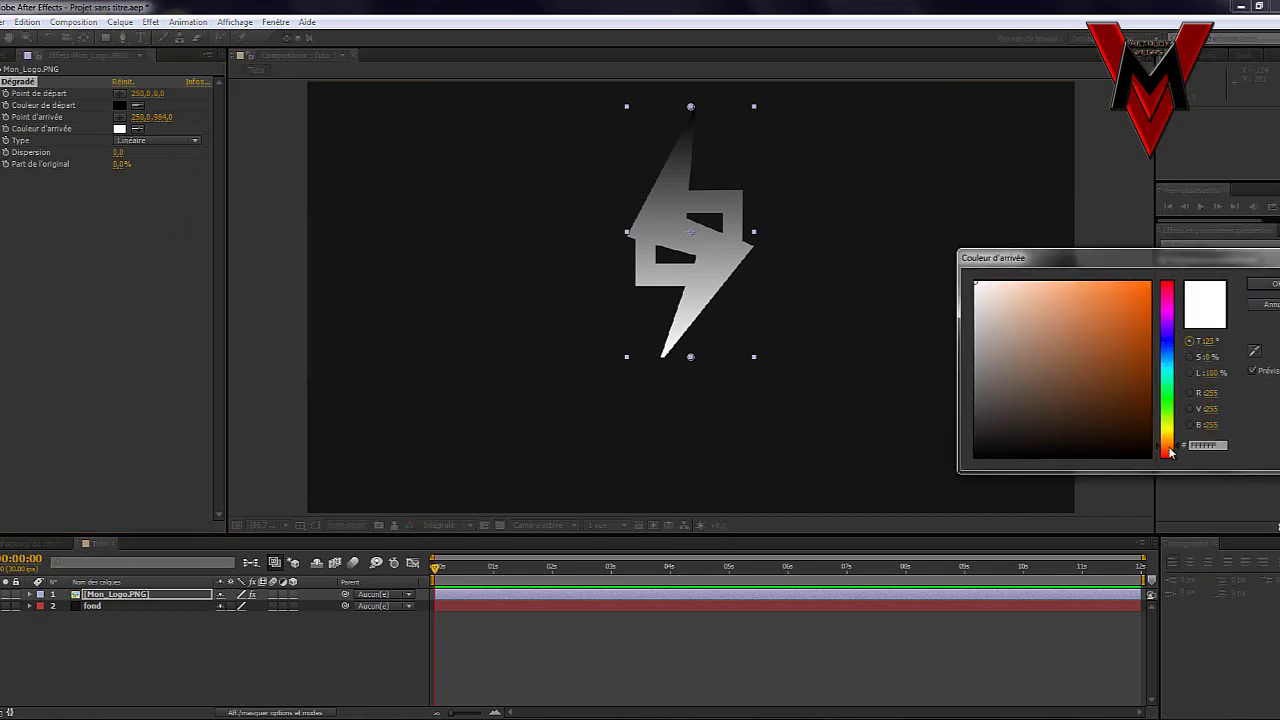
drag(1134, 380, 1146, 359)
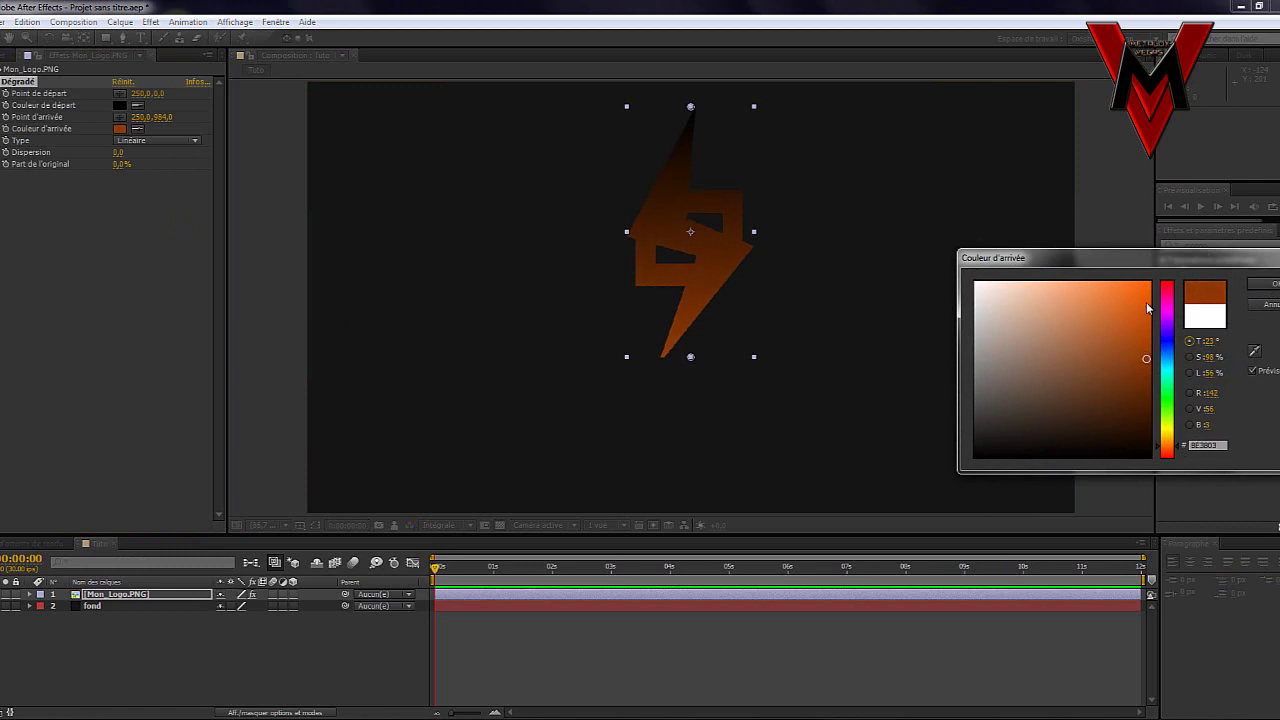
click(1257, 283)
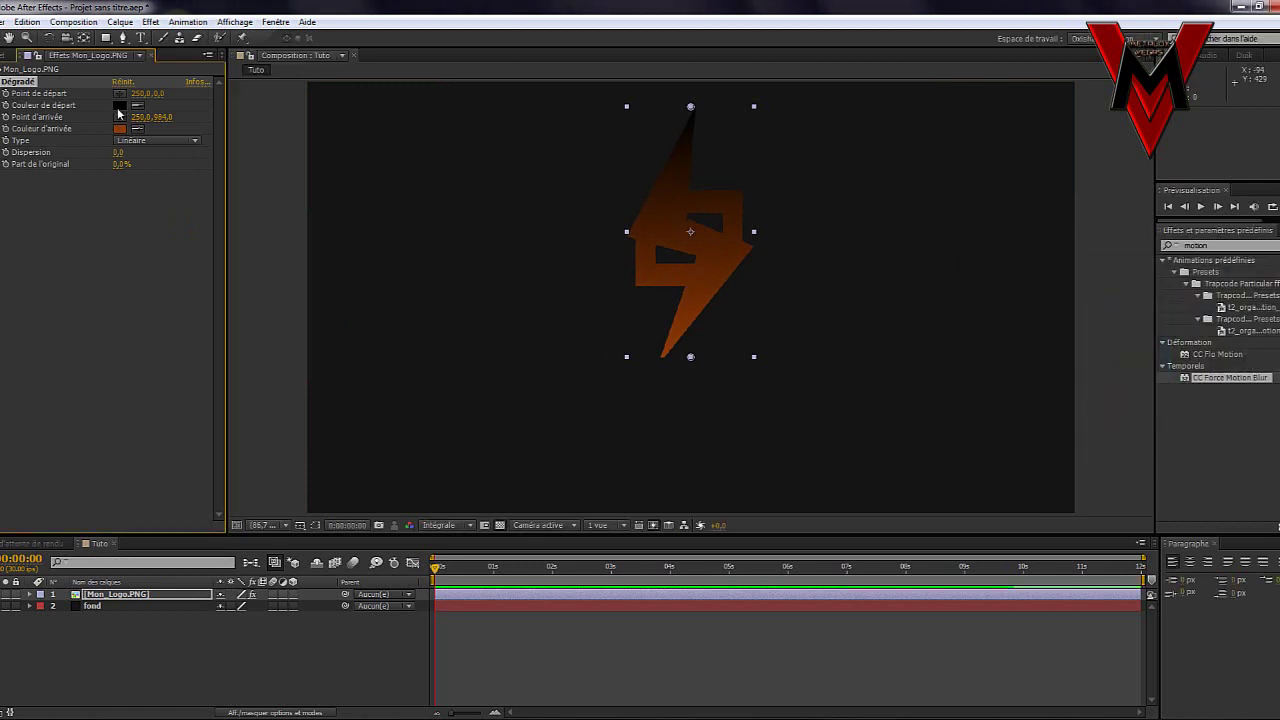
- Set the gradient's start colour (Couleur de départ) to a bright orange, about F28709, and deselect the logo
click(120, 105)
drag(1172, 447, 1170, 444)
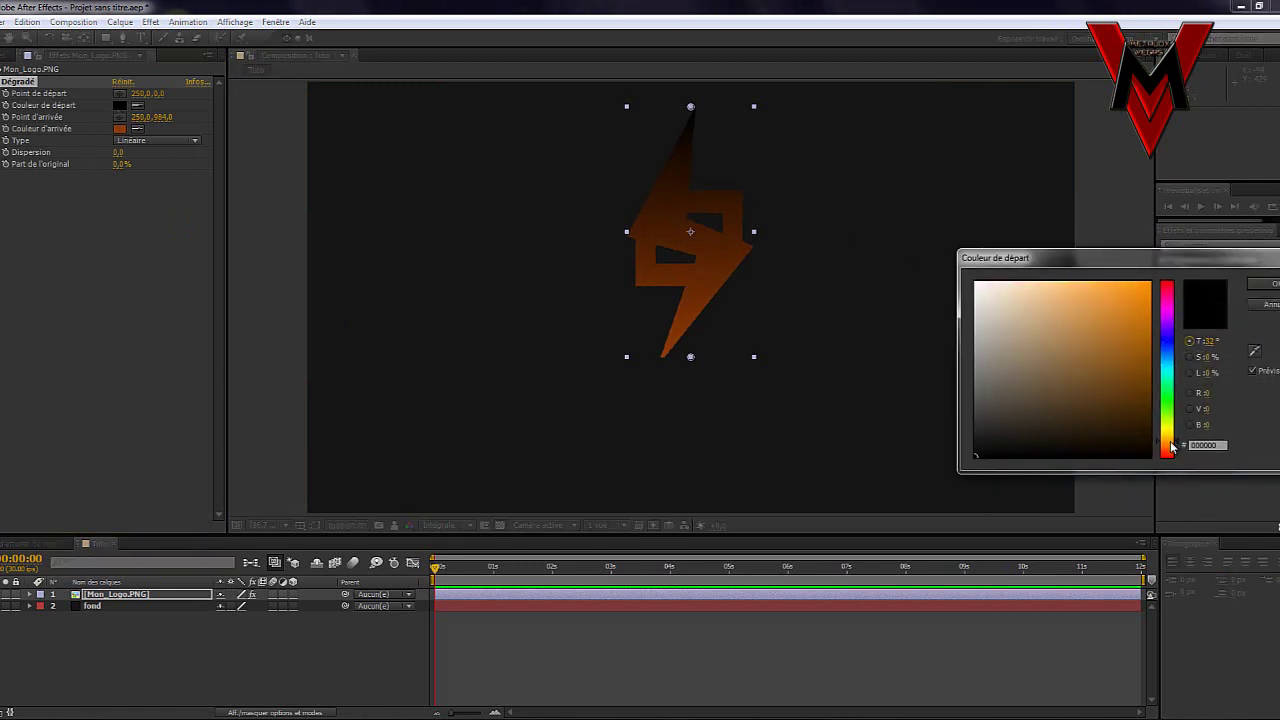
drag(1130, 344, 1144, 290)
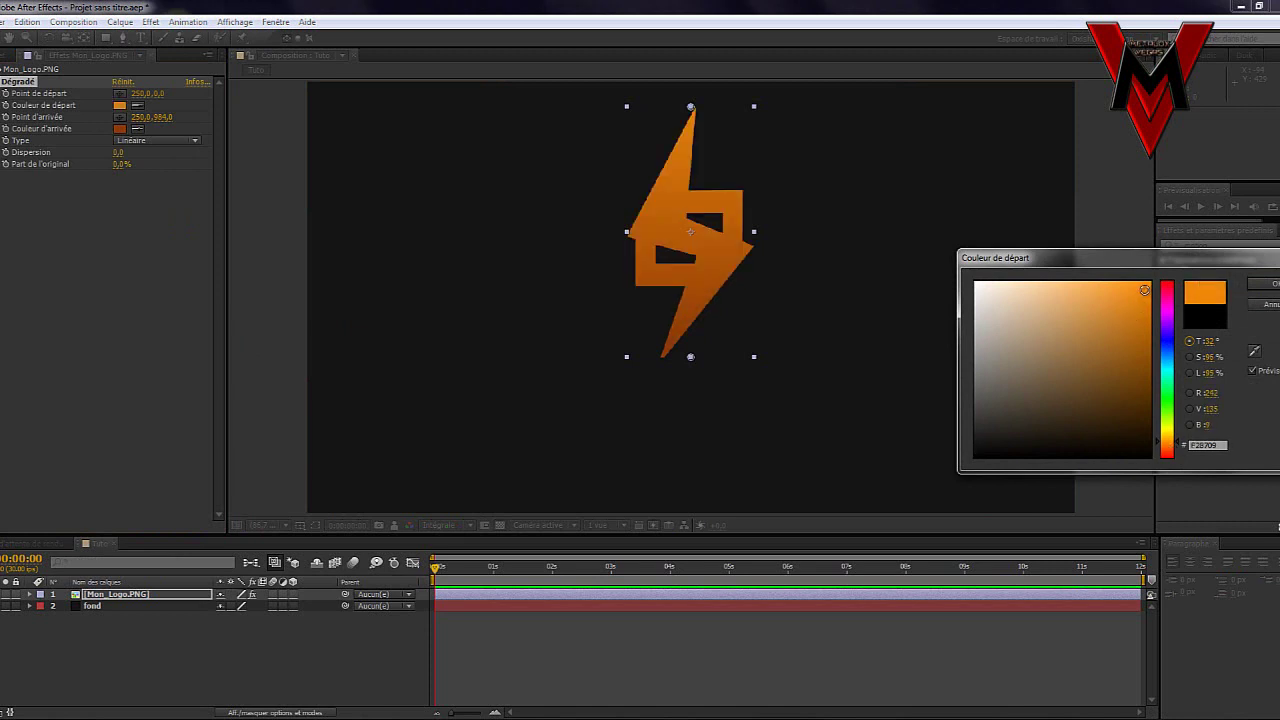
click(1263, 284)
click(258, 432)
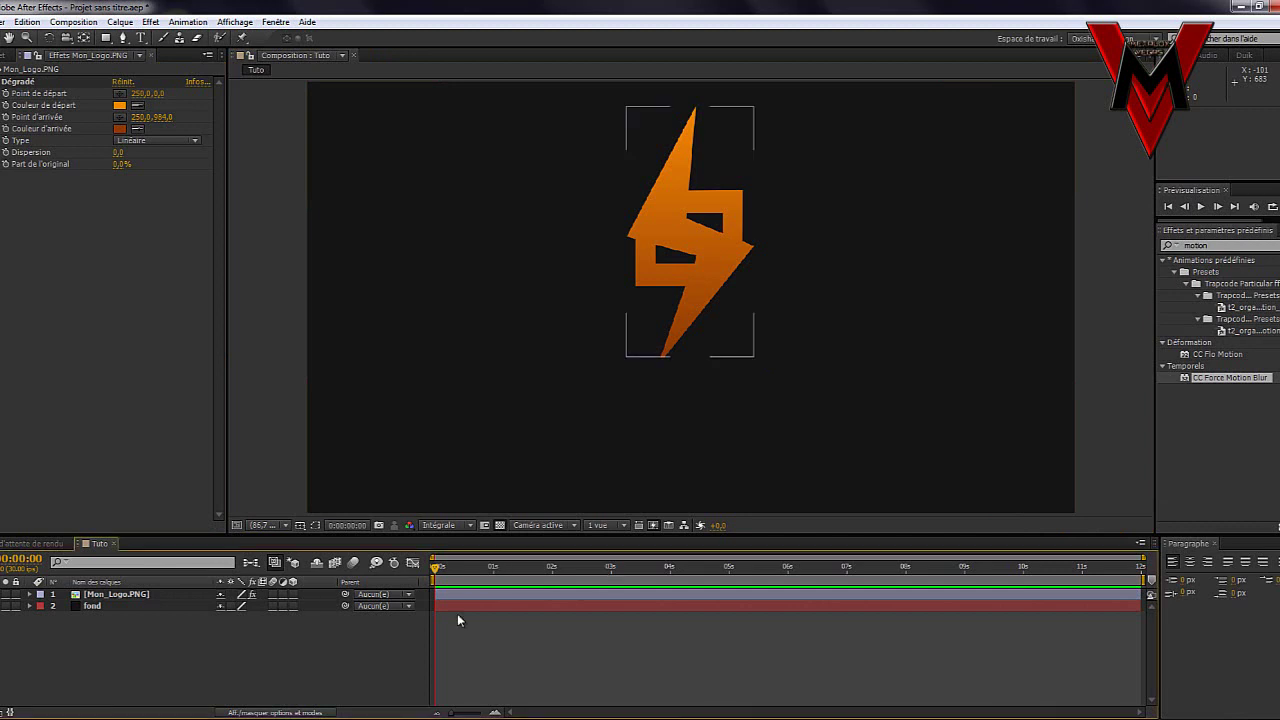
- Bring the project's asset list back into view
drag(437, 567, 669, 567)
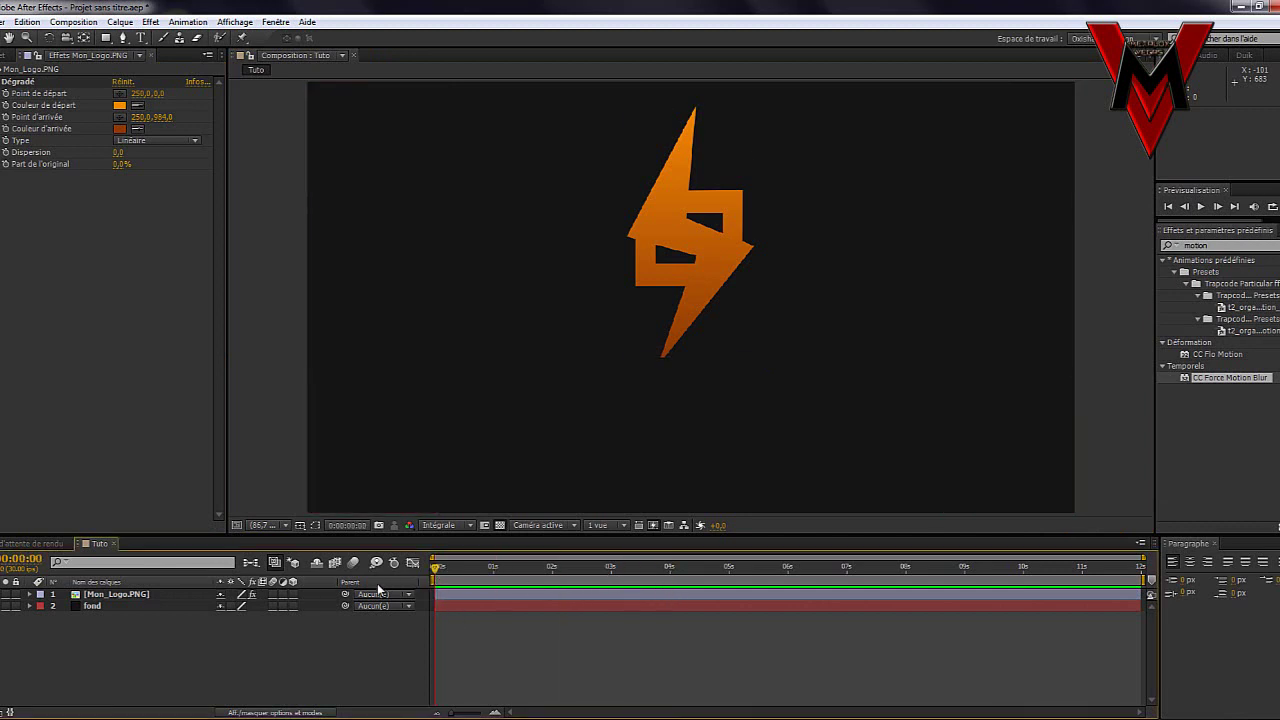
click(10, 55)
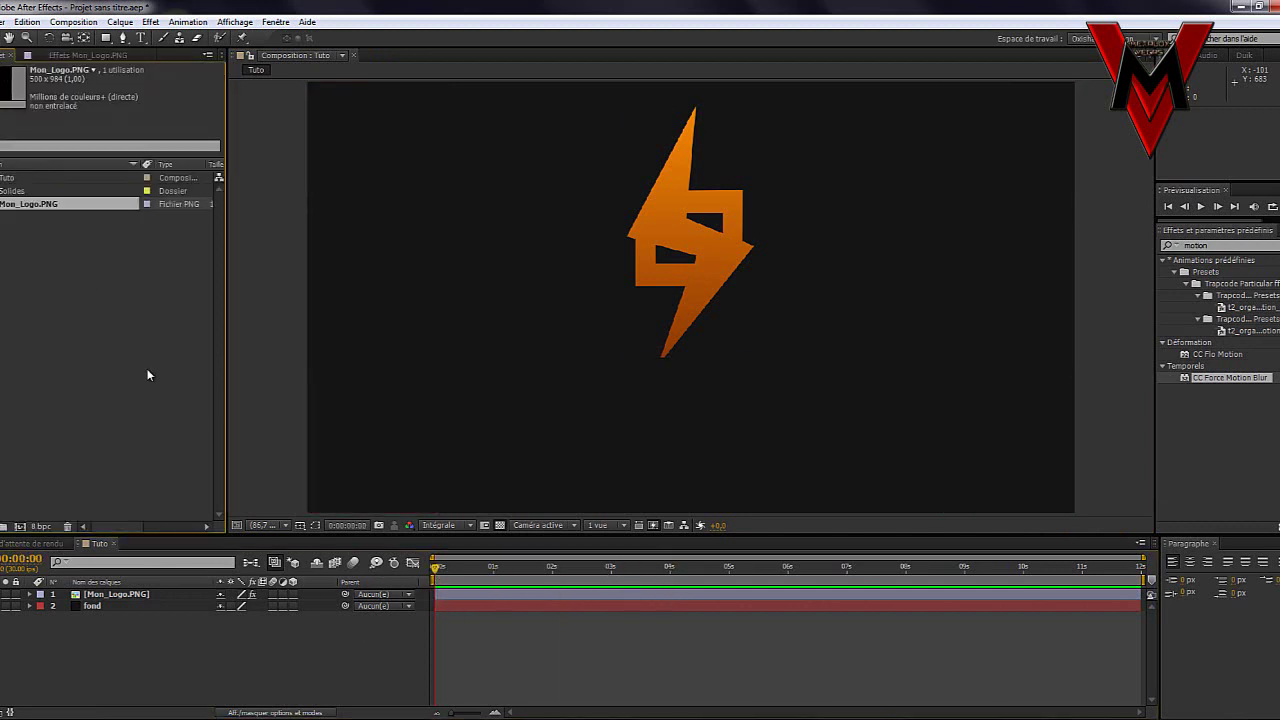
click(531, 567)
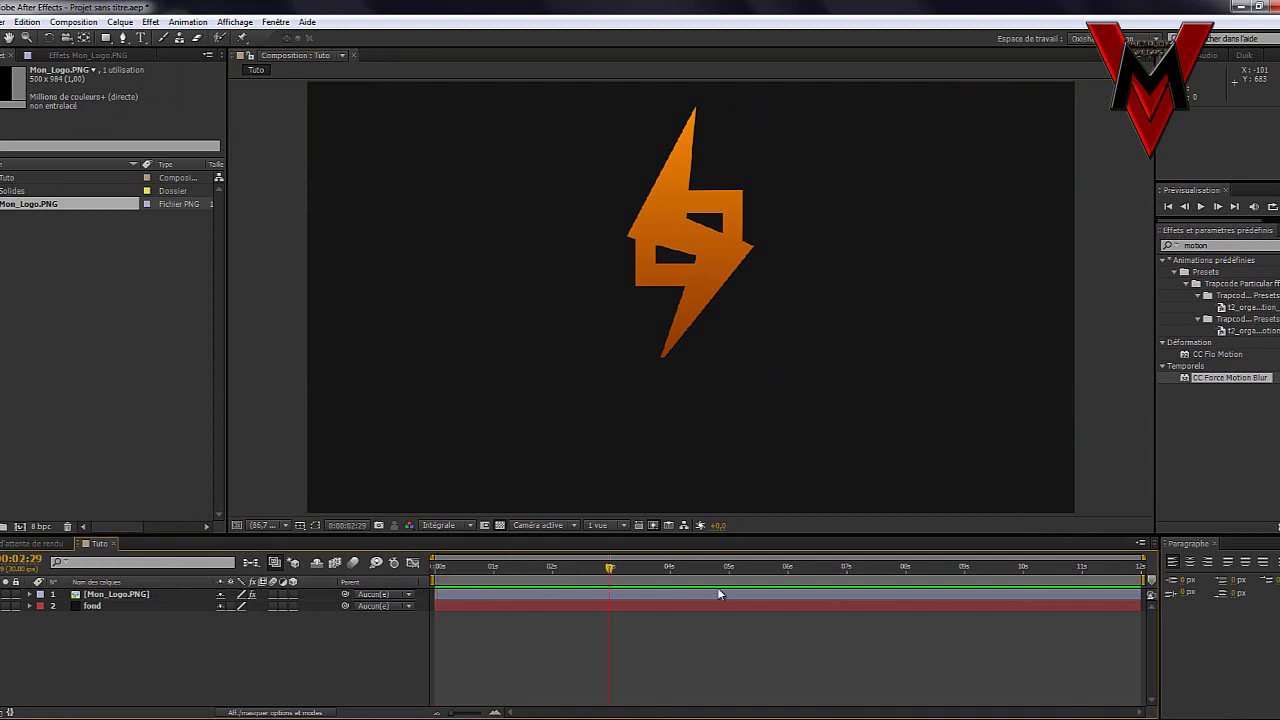
key(Home)
key(space)
key(space)
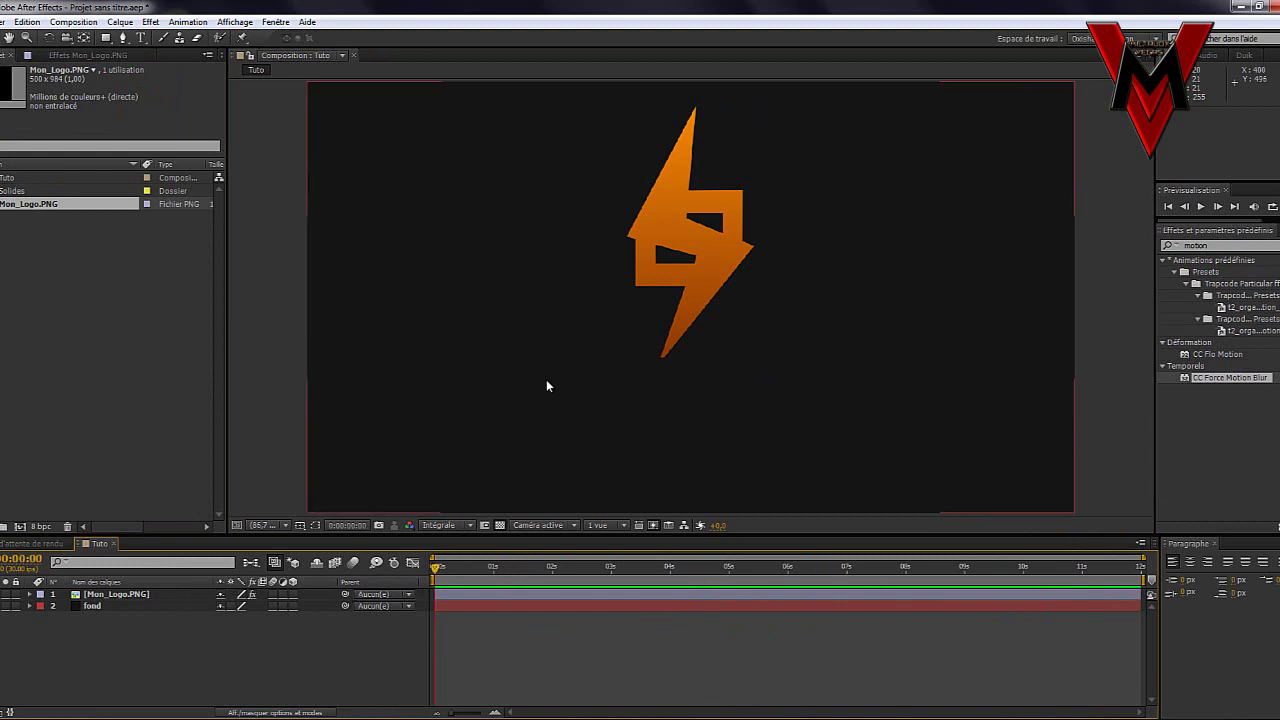
- Draw a closed four-point mask above the logo on the Mon_Logo.PNG layer with the Pen tool
click(285, 524)
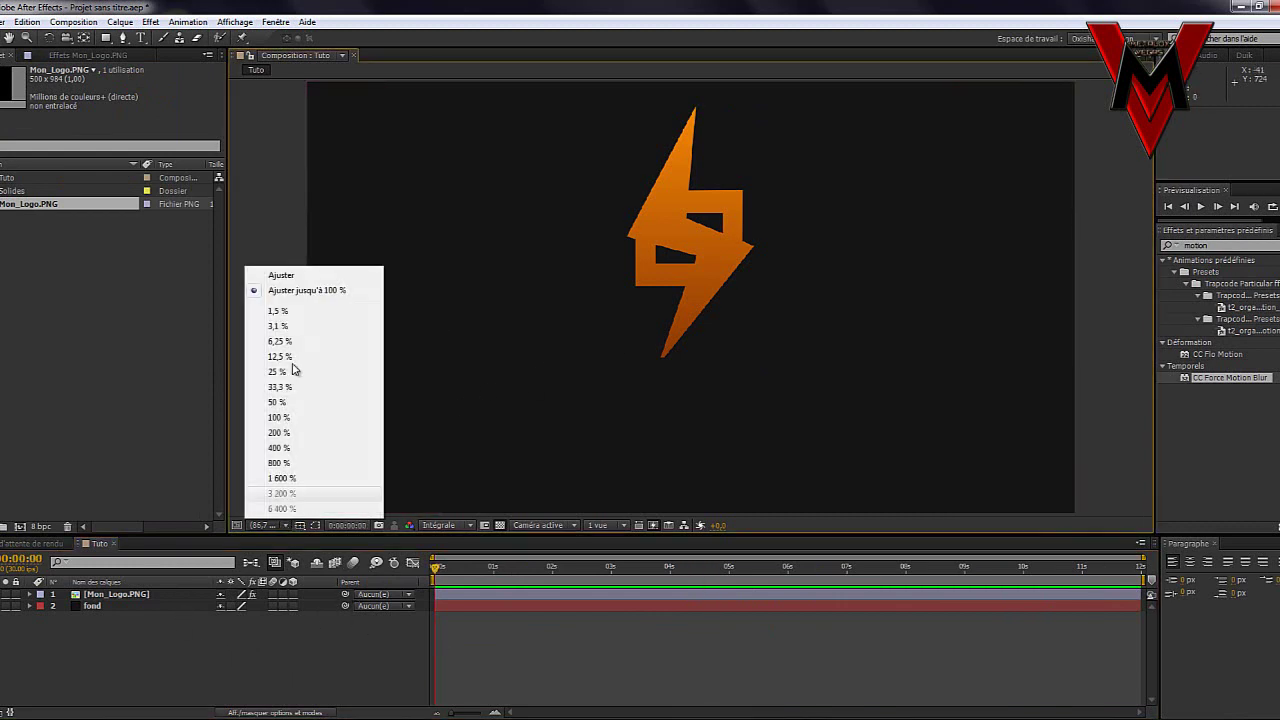
click(294, 402)
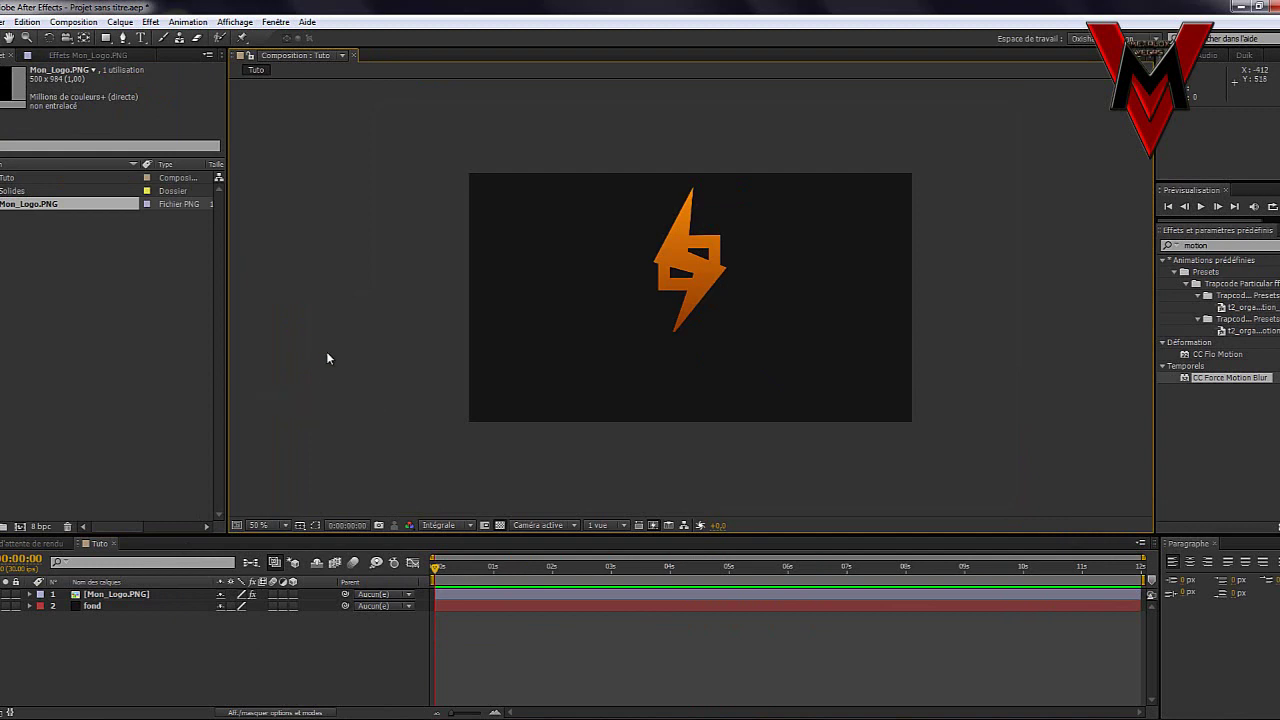
click(125, 595)
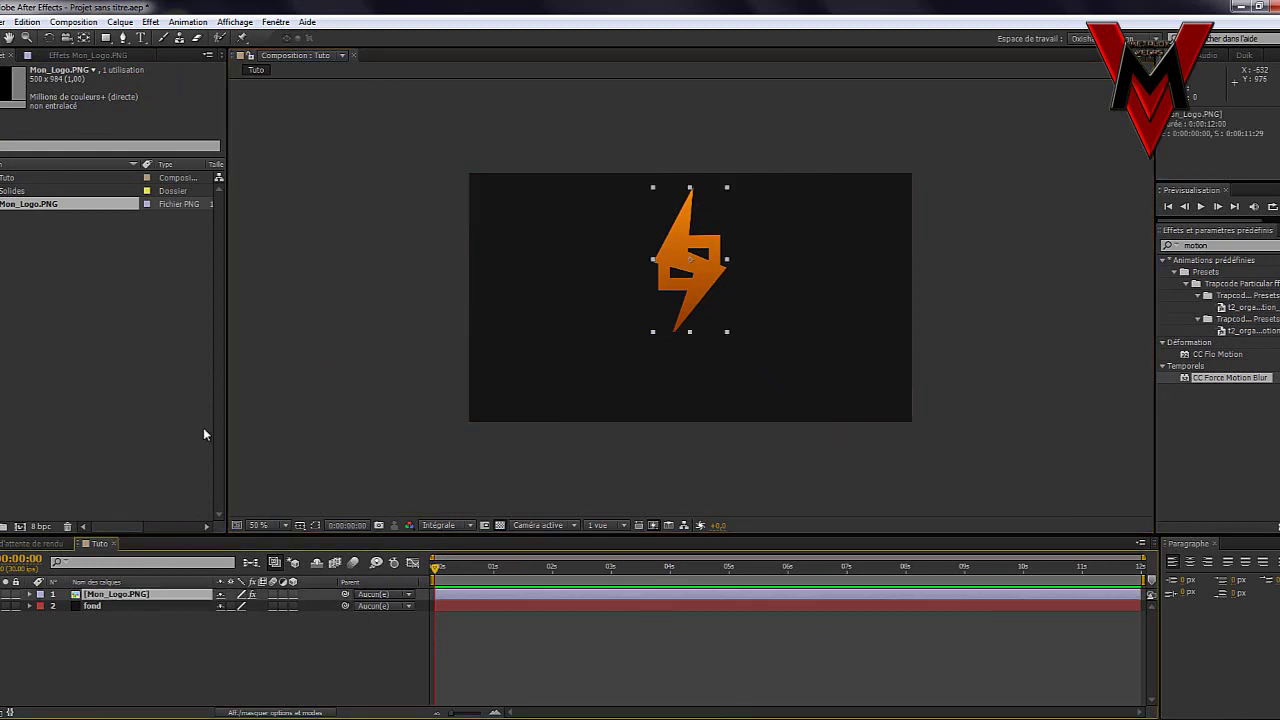
click(124, 38)
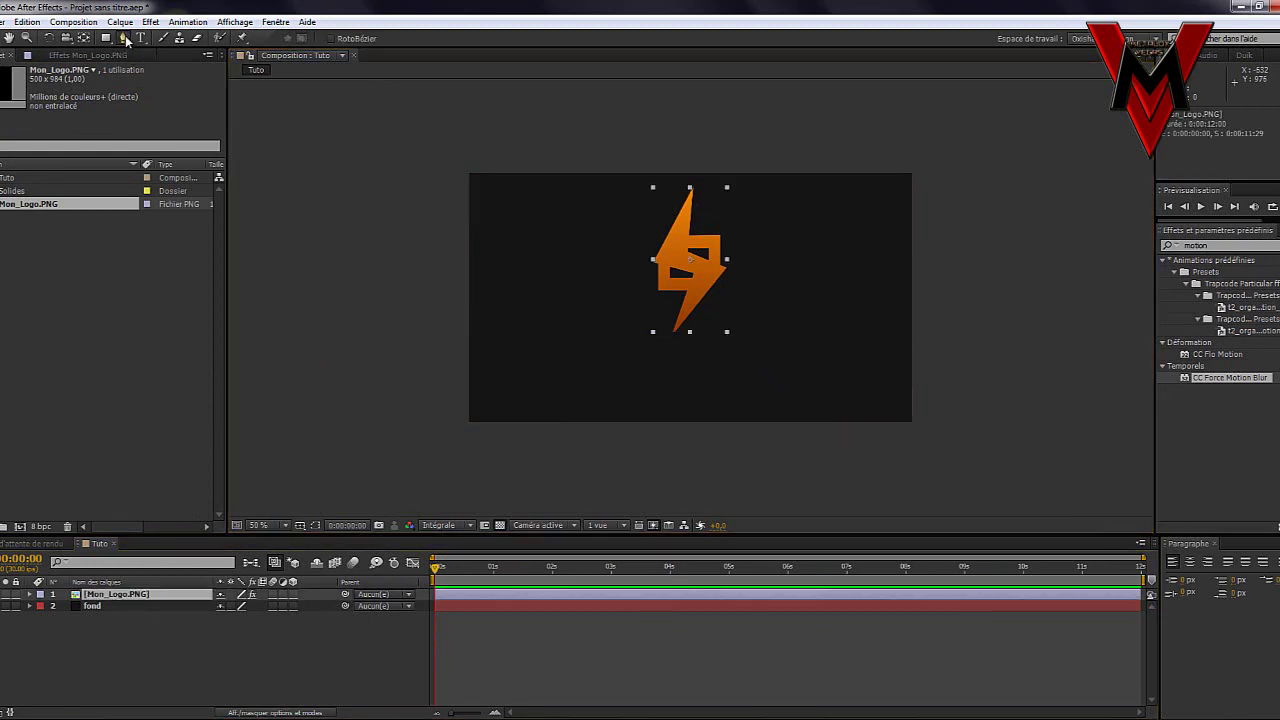
click(624, 139)
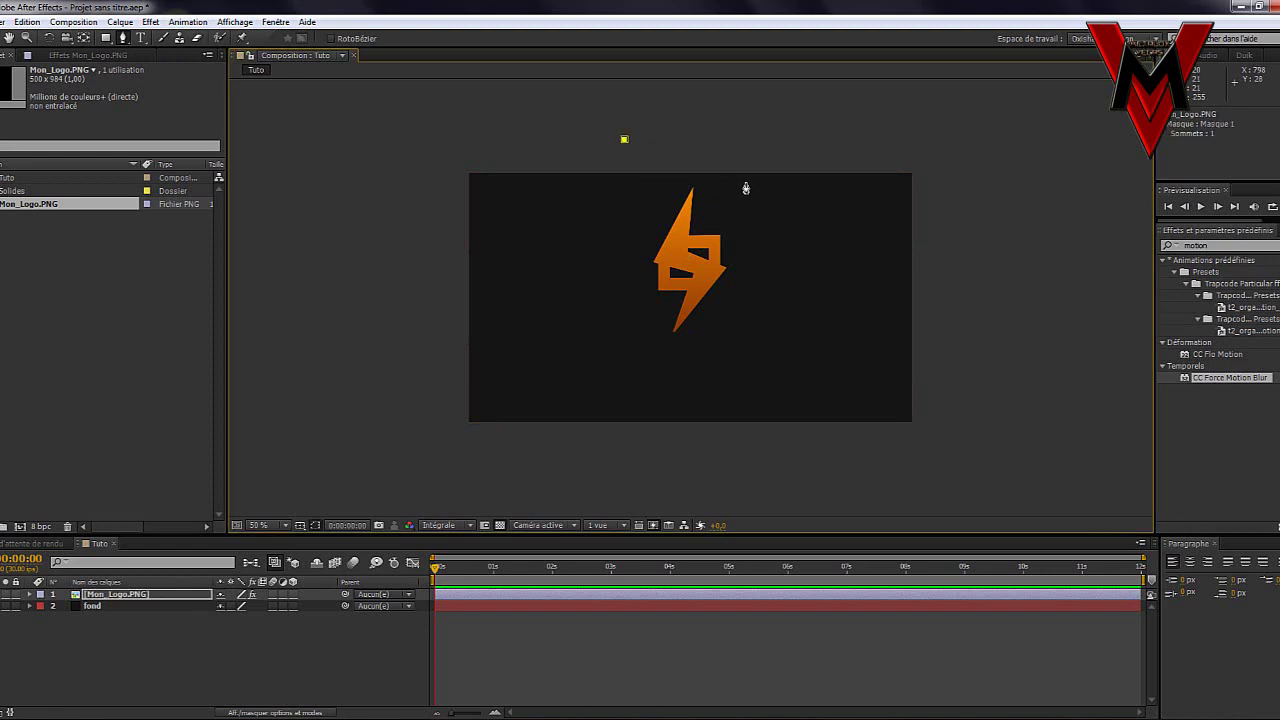
click(738, 169)
click(734, 85)
click(622, 82)
click(624, 139)
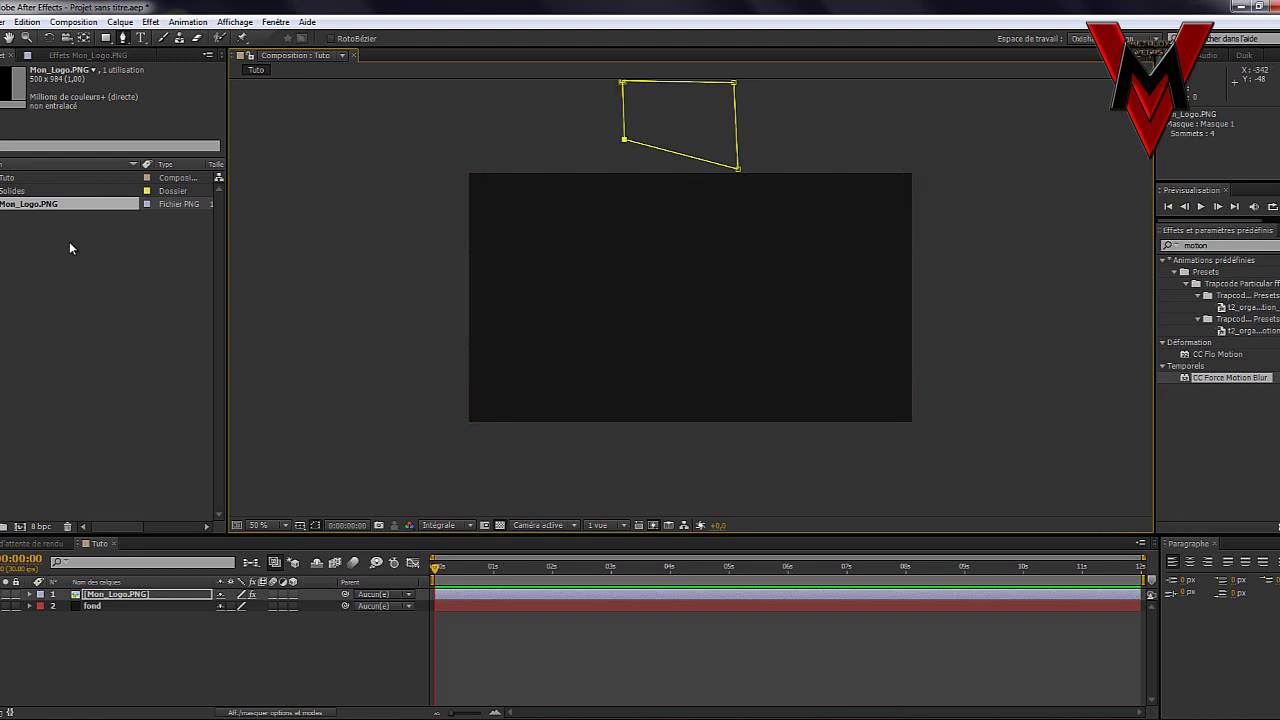
click(129, 597)
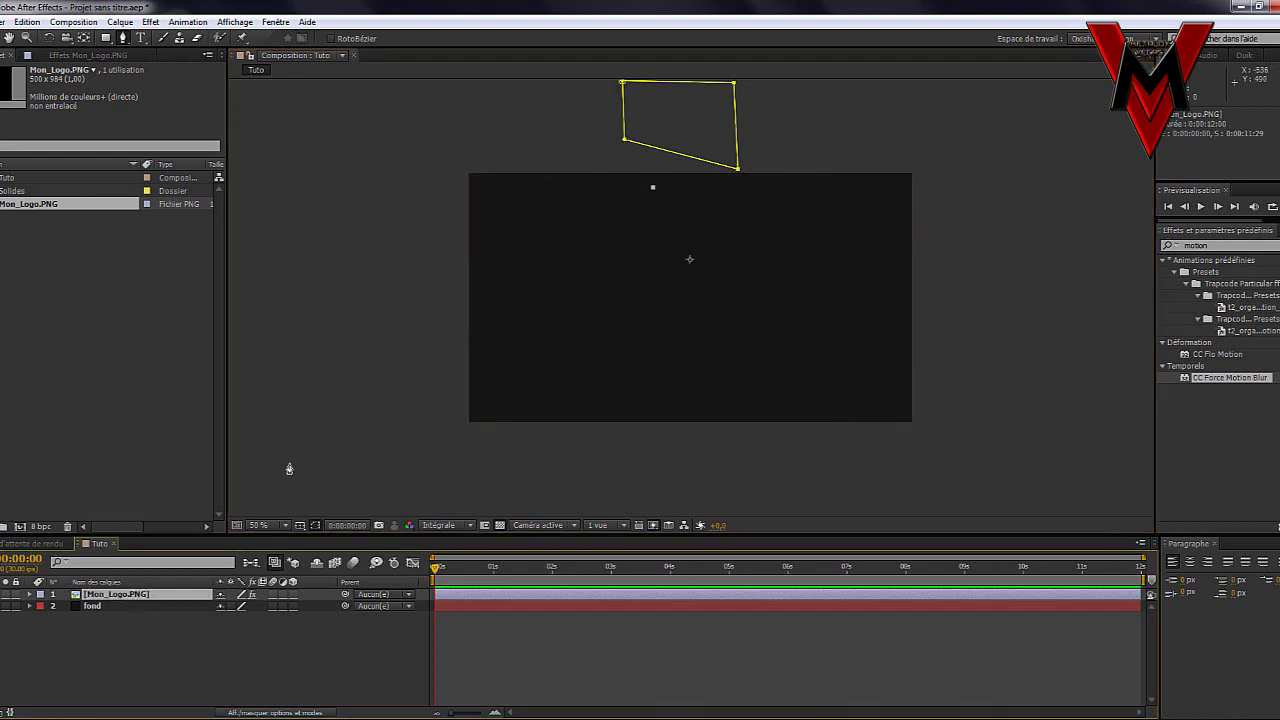
key(semicolon)
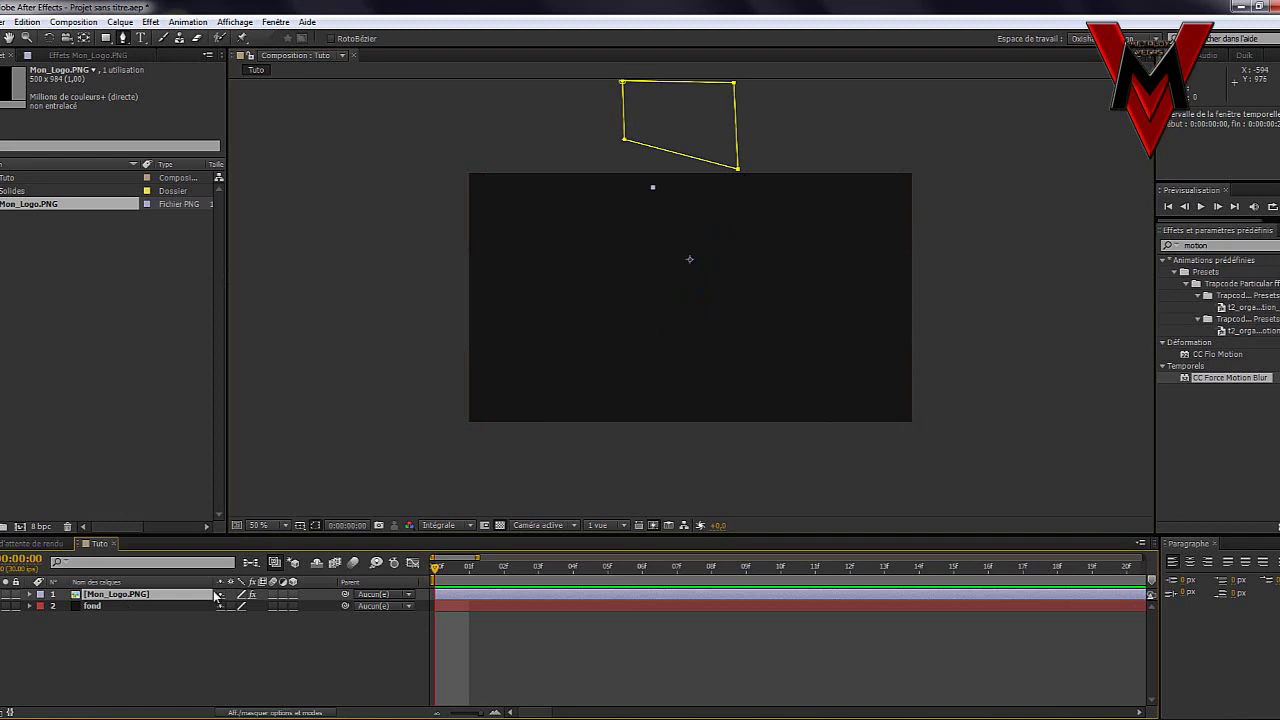
key(semicolon)
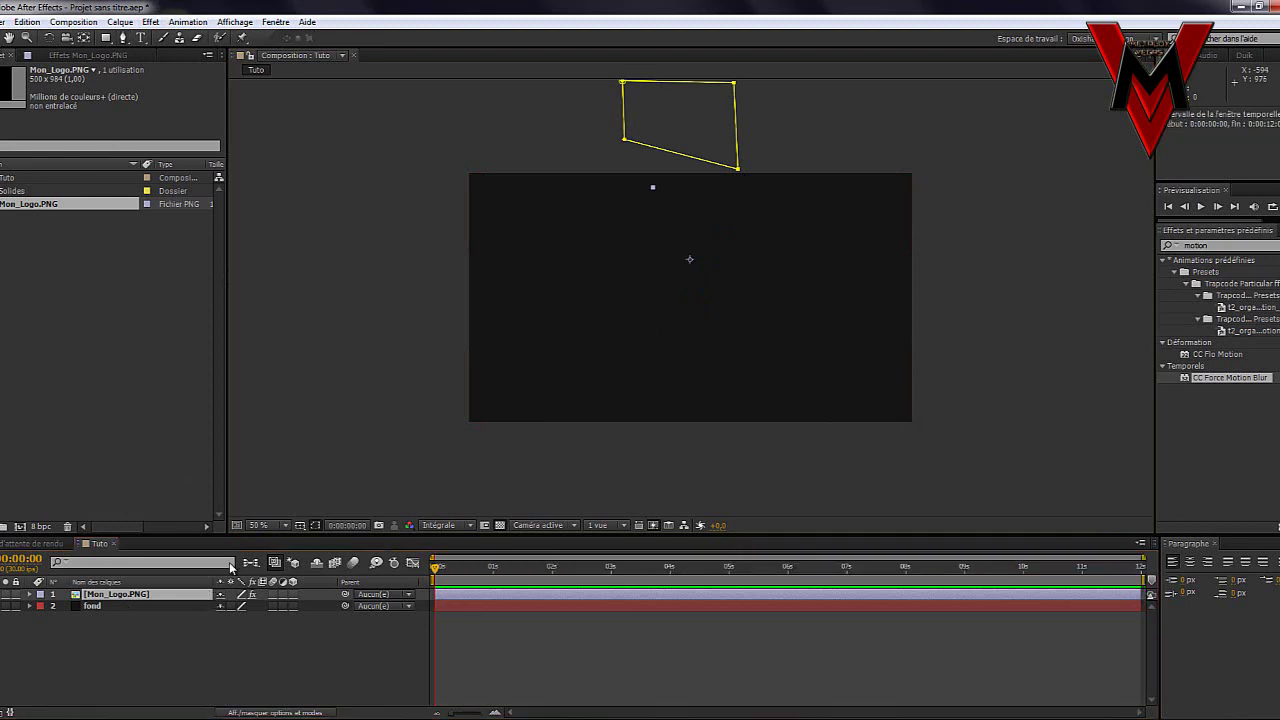
key(semicolon)
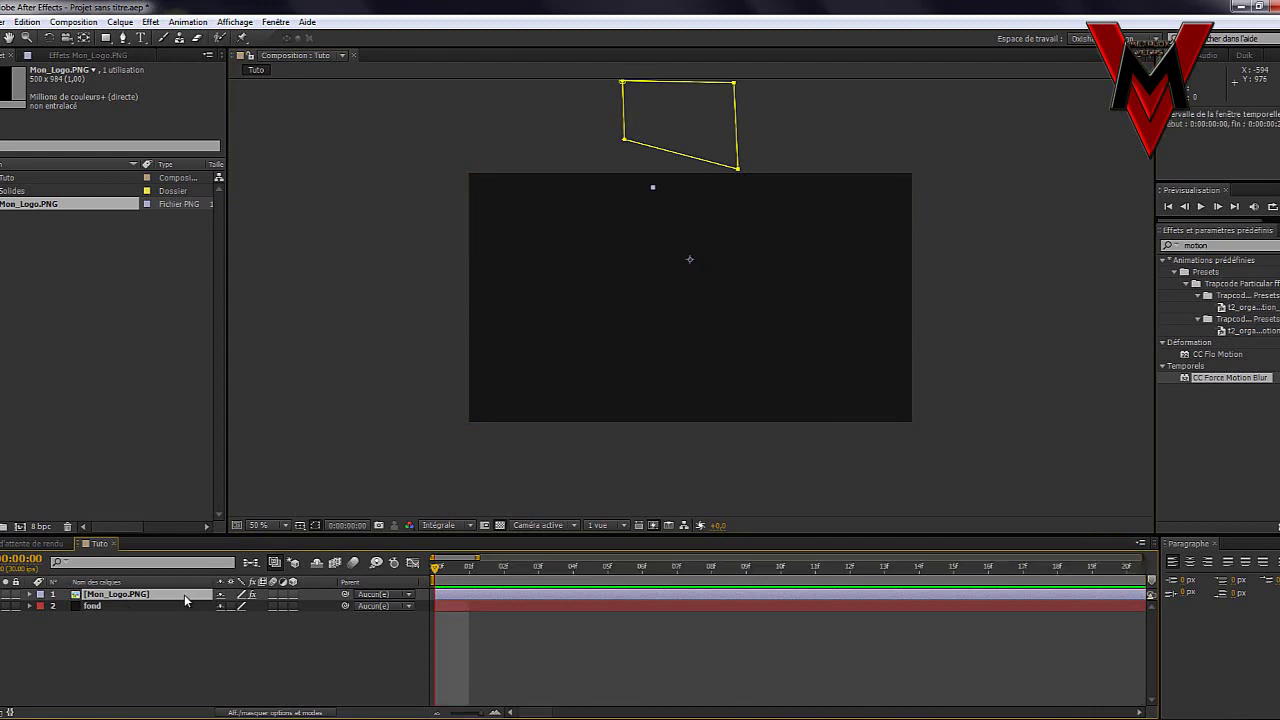
key(semicolon)
double_click(184, 594)
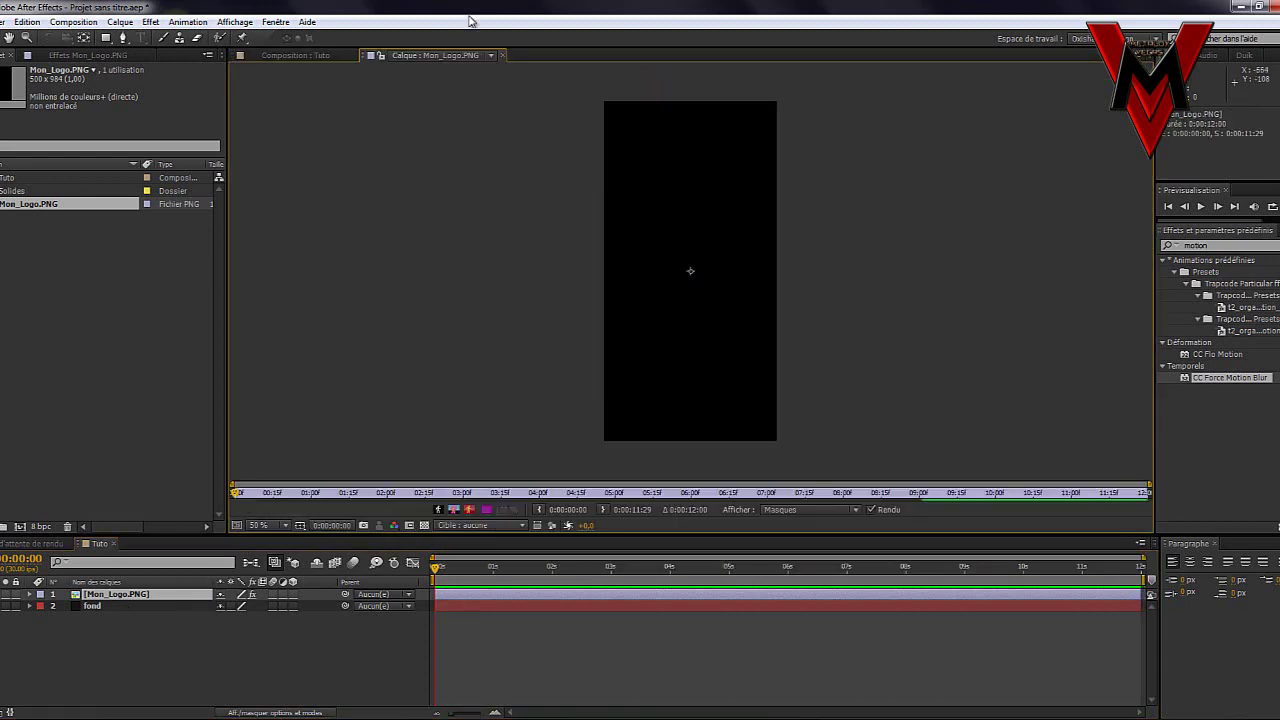
click(503, 55)
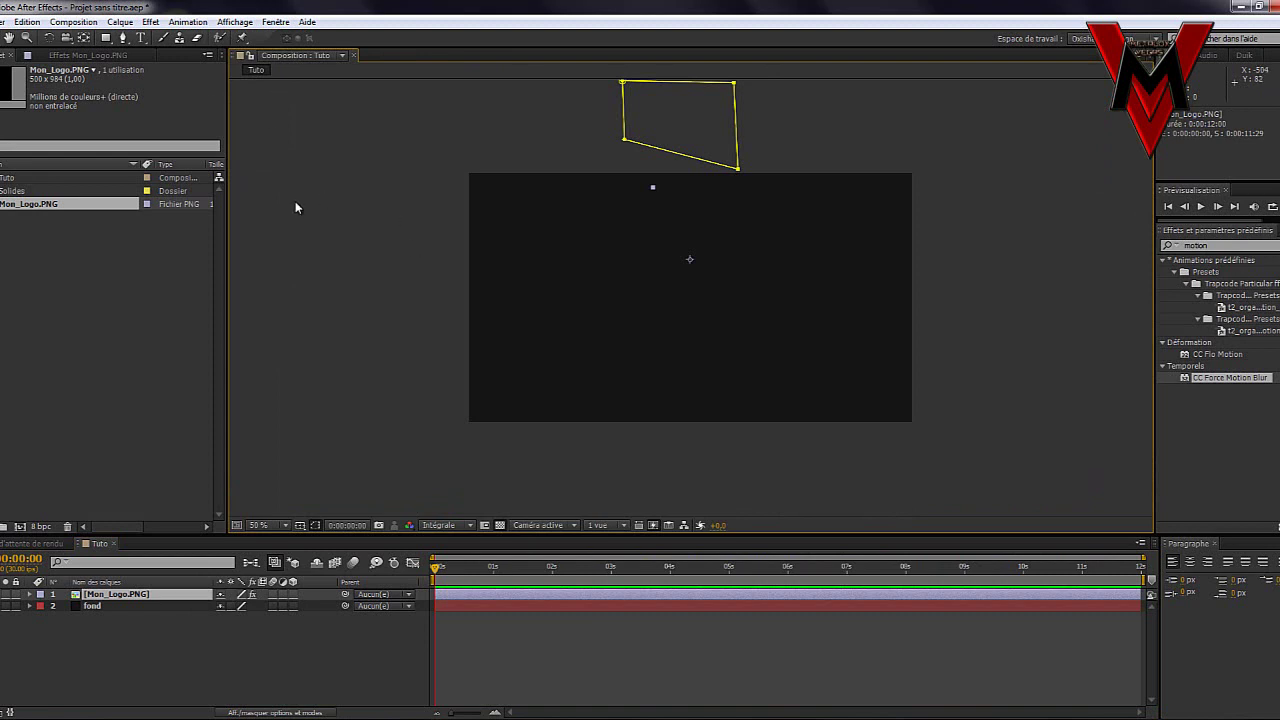
- Reveal the Mon_Logo.PNG layer's mask and enable keyframing of Tracé du masque at 0:00:00:00
key(m)
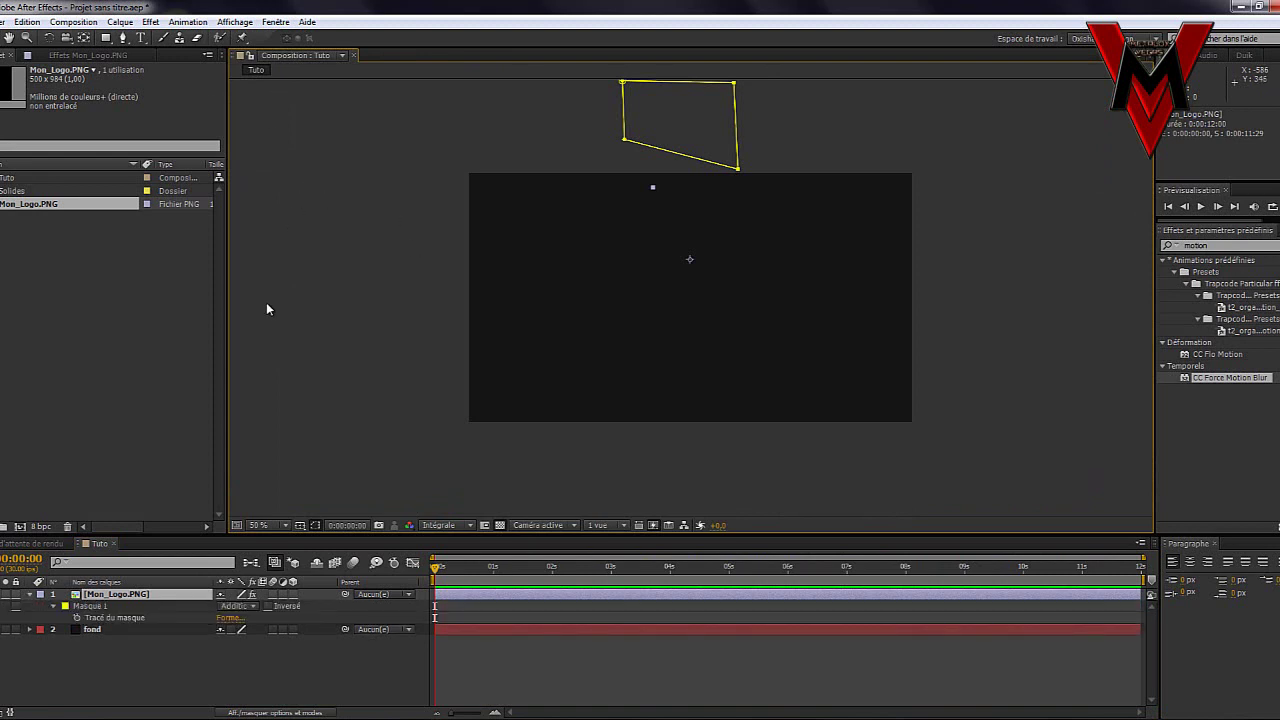
click(169, 667)
click(117, 605)
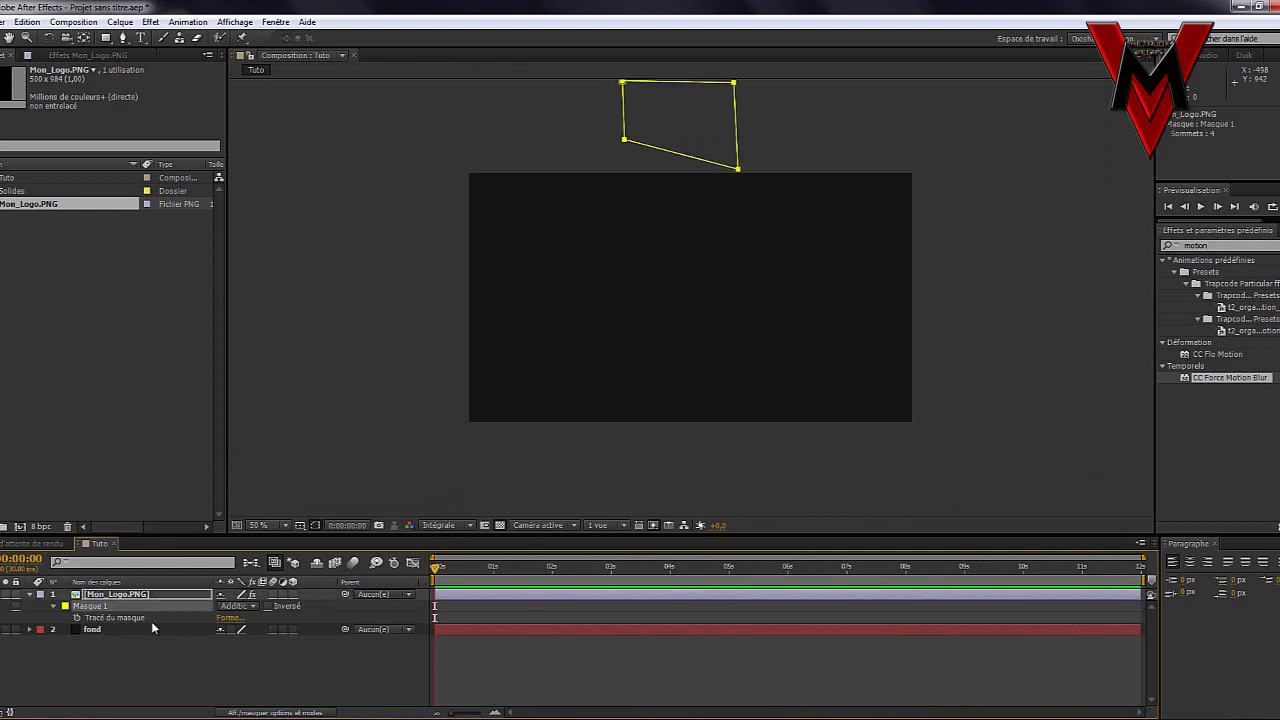
mouse_move(436, 568)
mouse_down()
mouse_move(450, 572)
mouse_move(422, 570)
mouse_up()
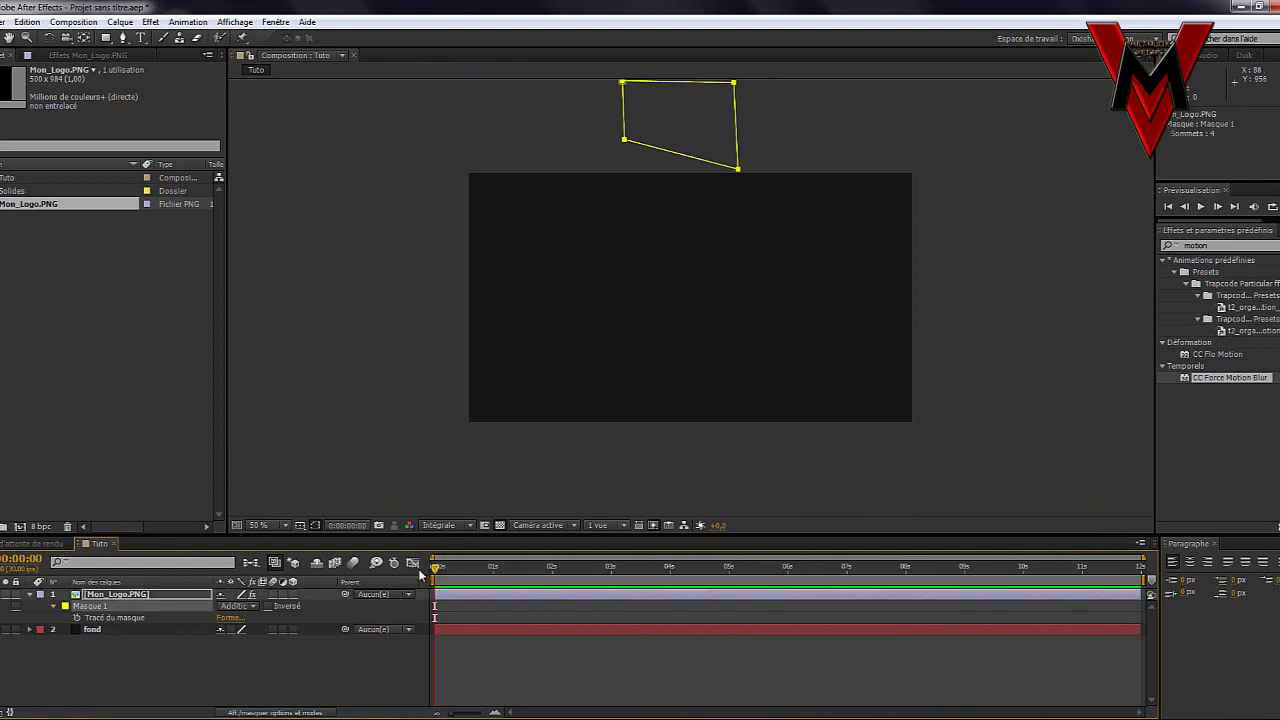
click(78, 619)
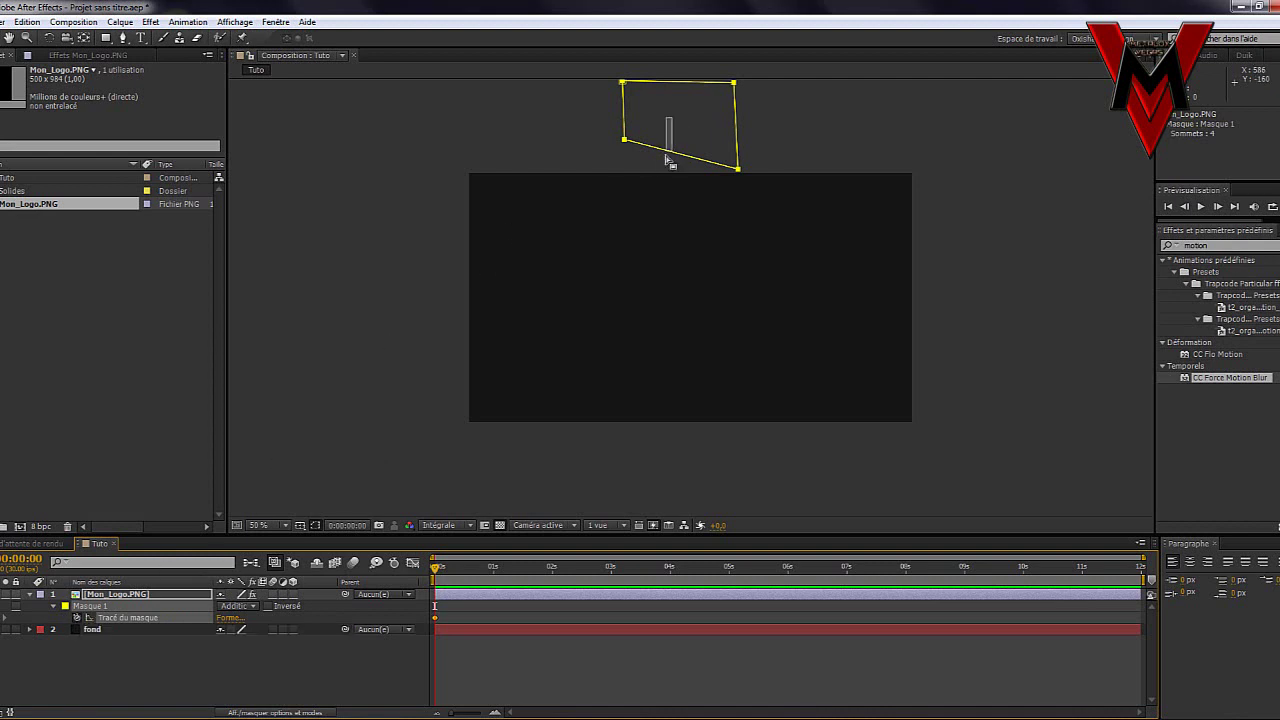
- Lower the mask's two bottom vertices so the mask uncovers the logo's upper tip along a slanted edge
click(657, 126)
click(624, 140)
drag(624, 141, 641, 254)
drag(738, 171, 738, 190)
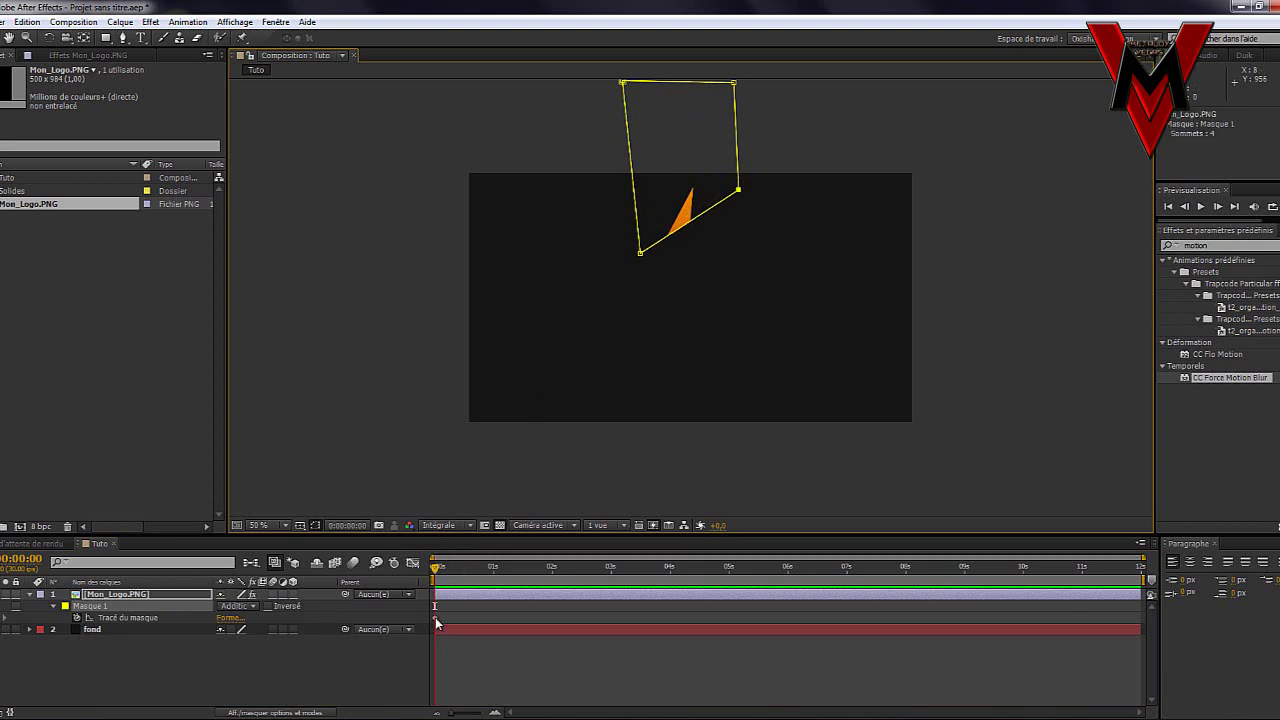
drag(436, 619, 443, 622)
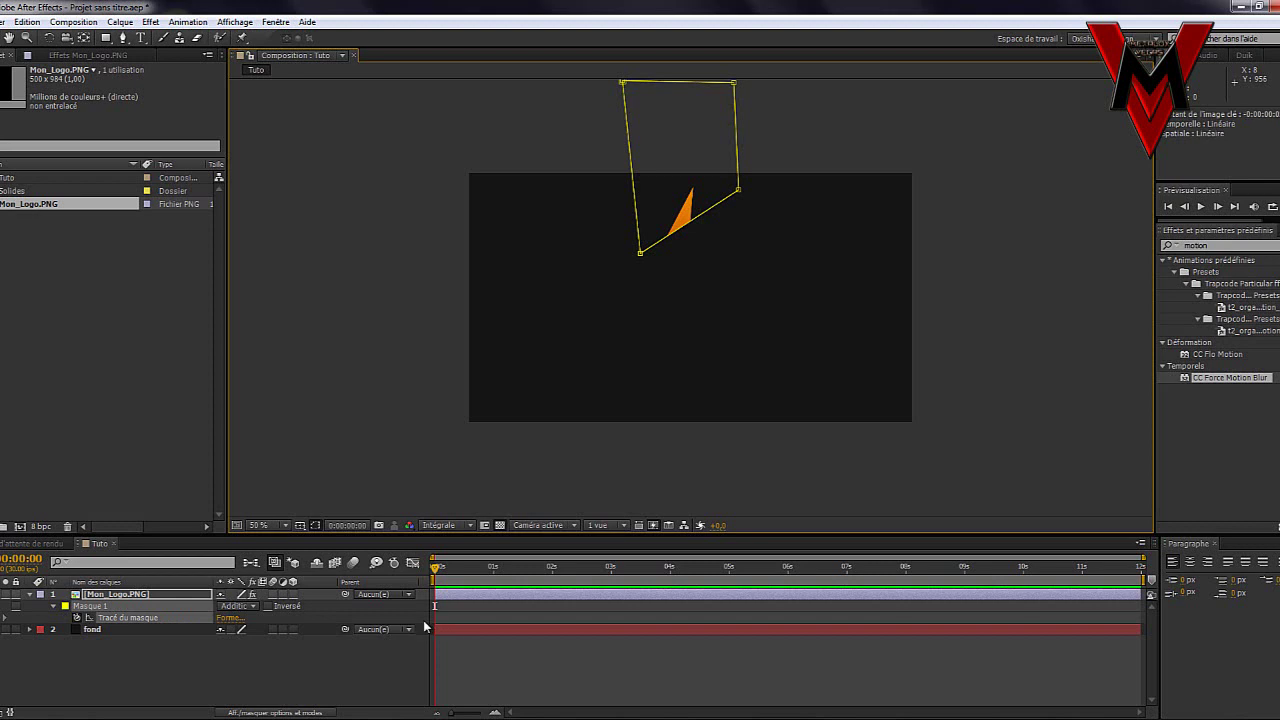
click(436, 622)
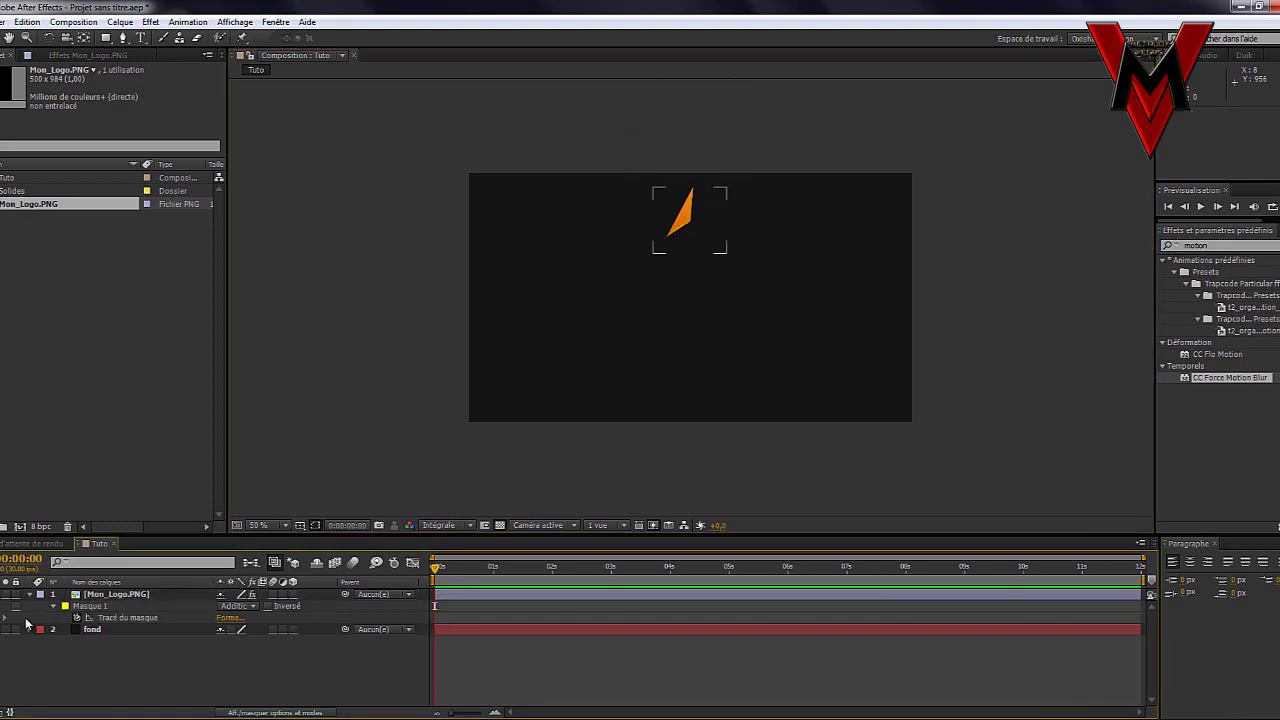
click(436, 618)
- Add a mask path keyframe at 0:00:00:04 with the mask covering the logo's upper tip
drag(436, 573, 448, 575)
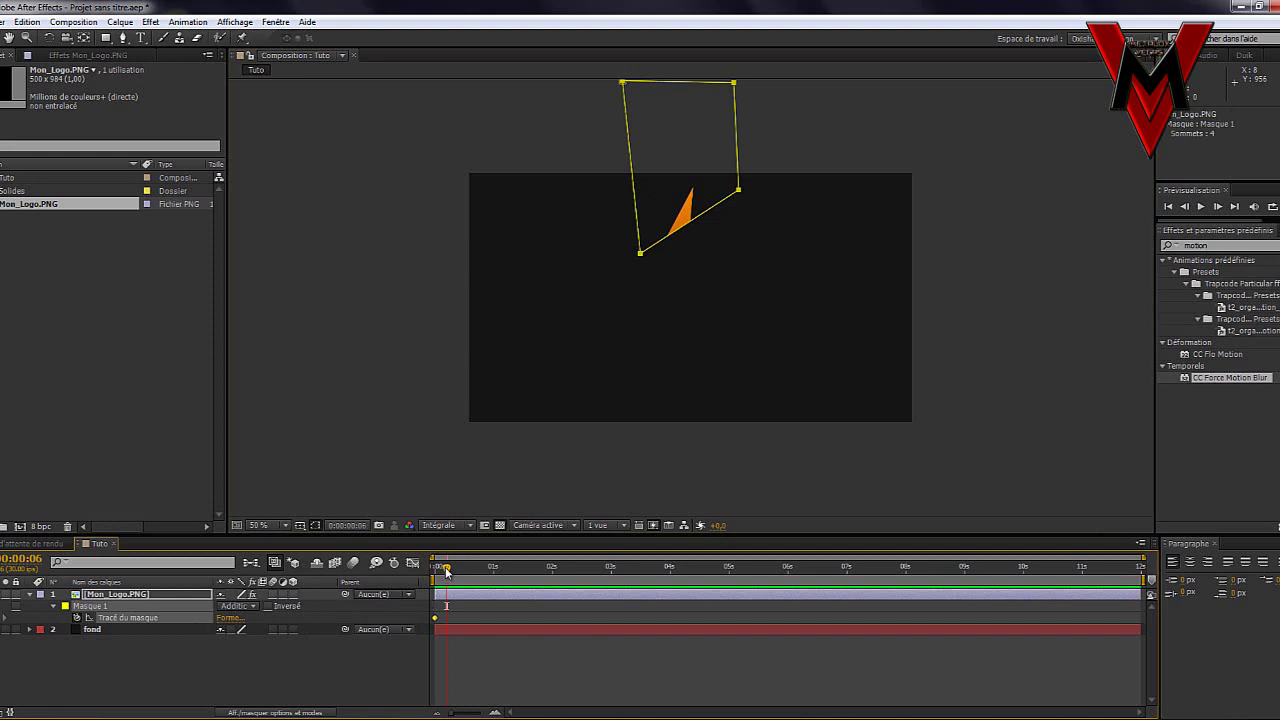
click(3, 618)
click(441, 617)
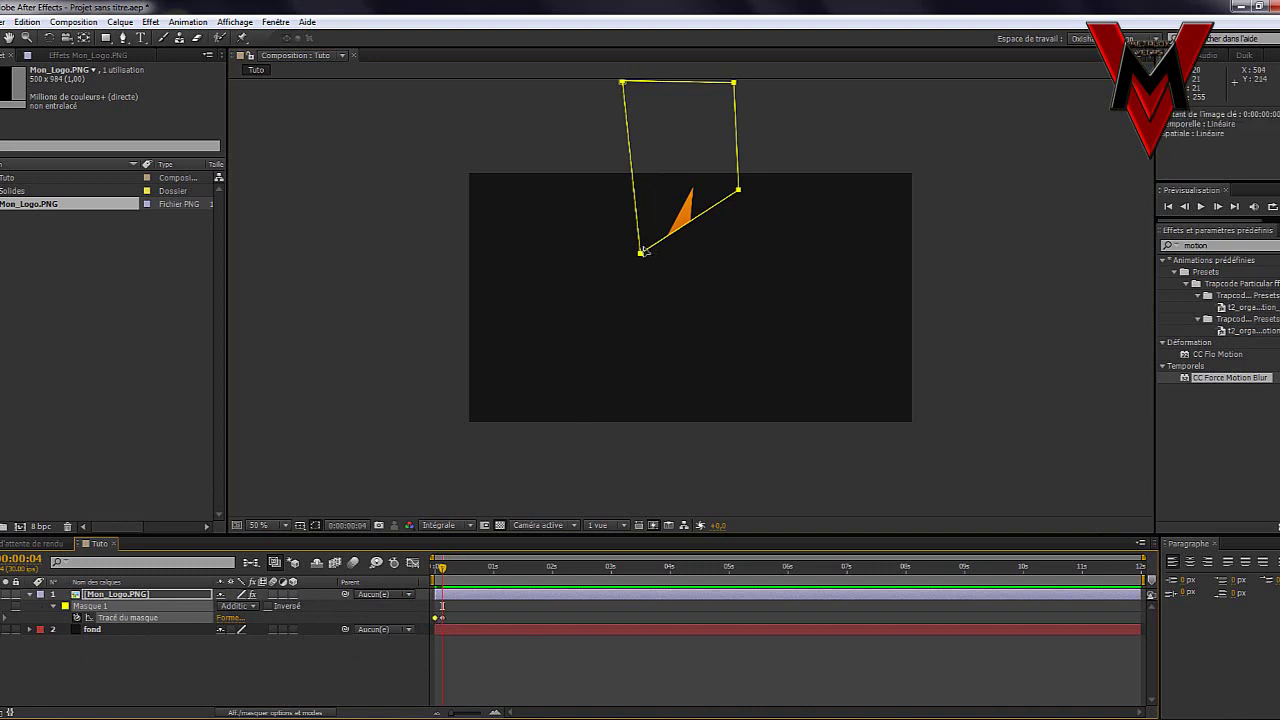
drag(641, 256, 640, 203)
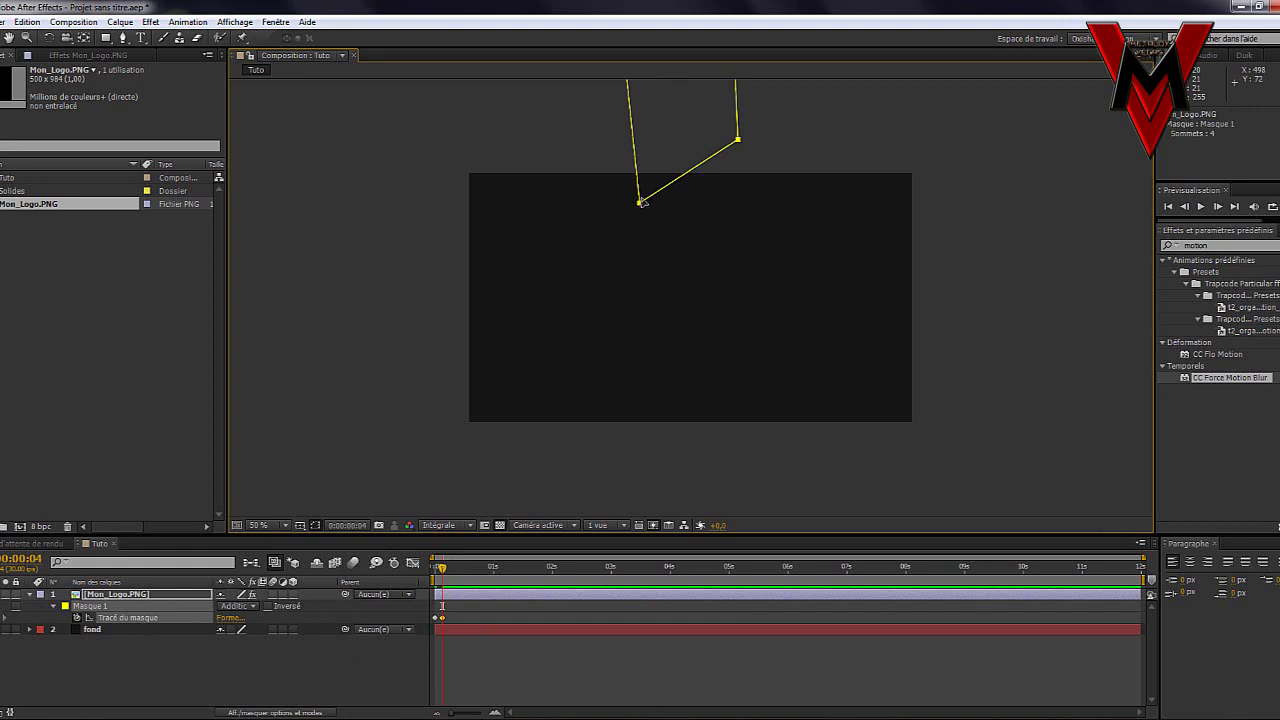
drag(643, 211, 640, 255)
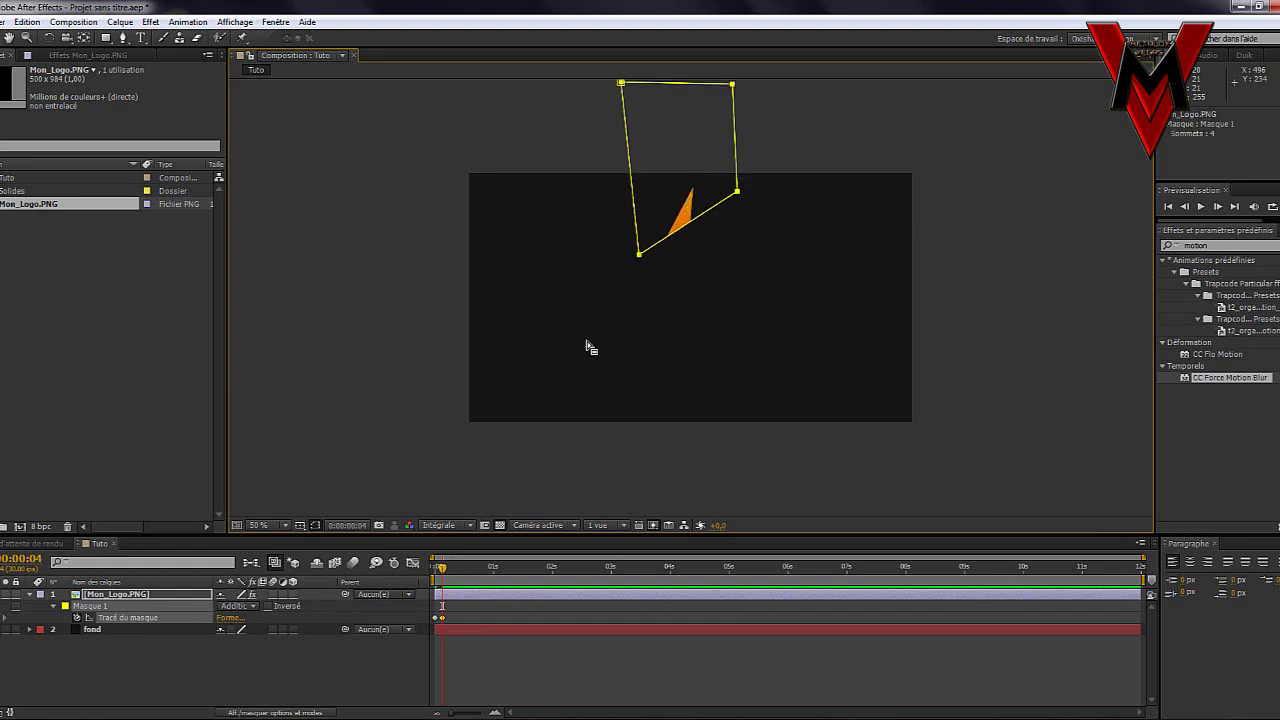
- At 0:00:00:00, move the whole mask up off the logo so the logo starts hidden
drag(443, 570, 434, 570)
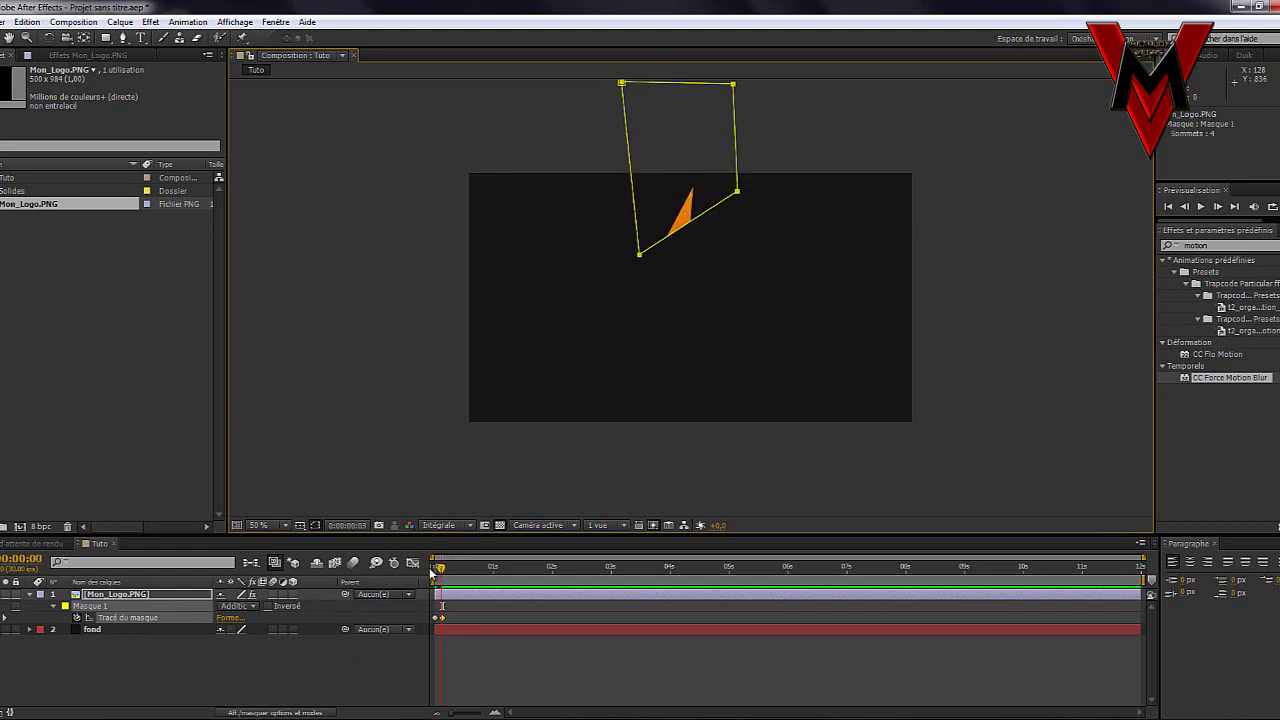
click(437, 618)
click(640, 247)
drag(640, 247, 647, 200)
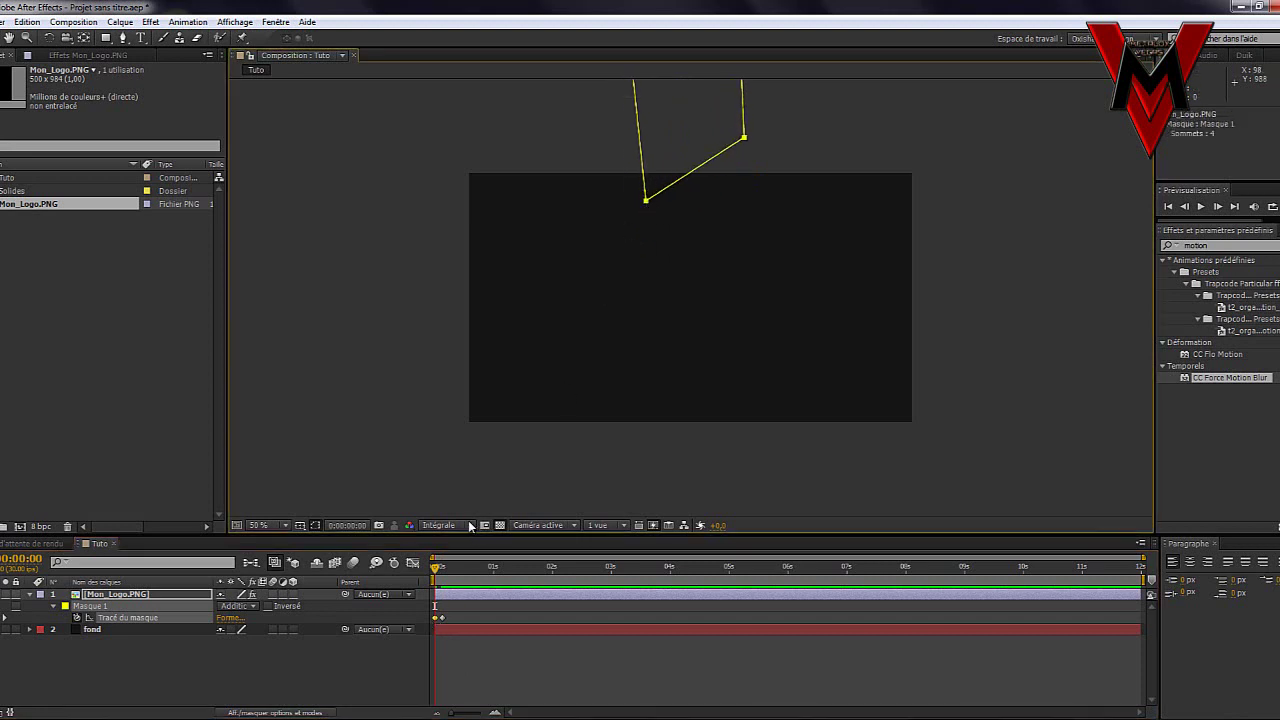
- At 0:00:00:07, move the whole mask slightly further down over the logo's upper tip
drag(435, 571, 432, 579)
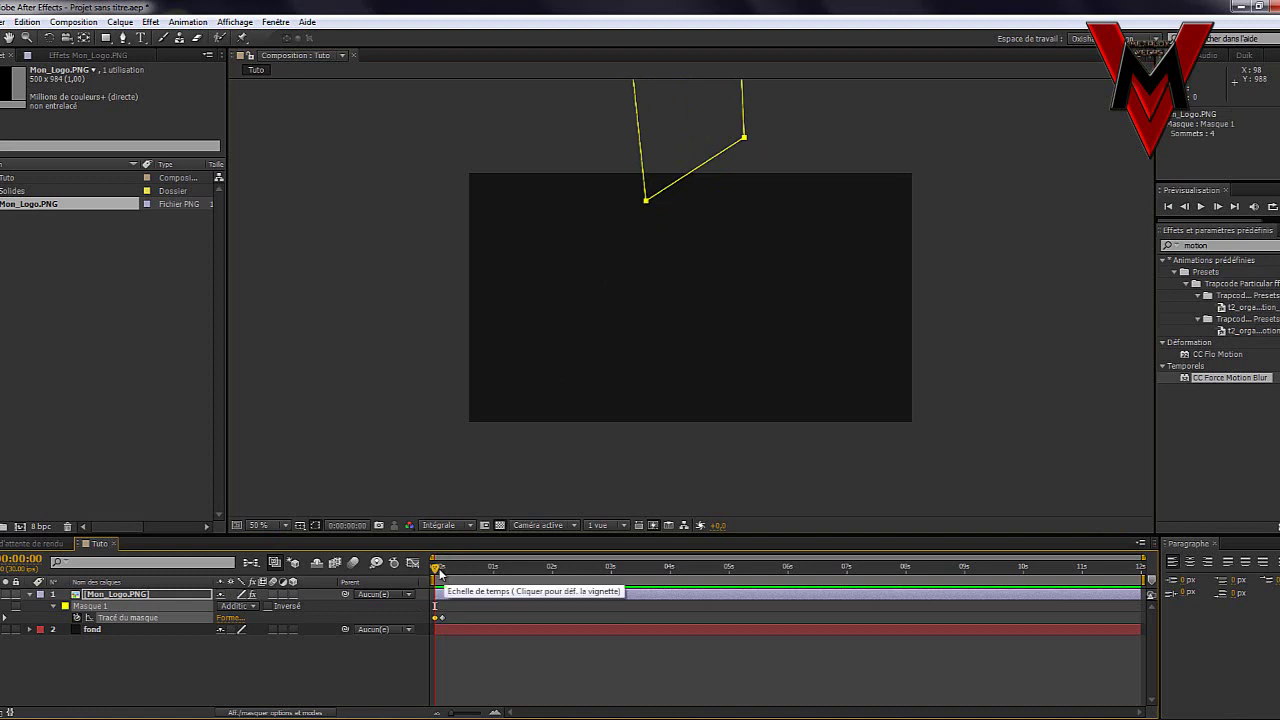
drag(438, 578, 446, 578)
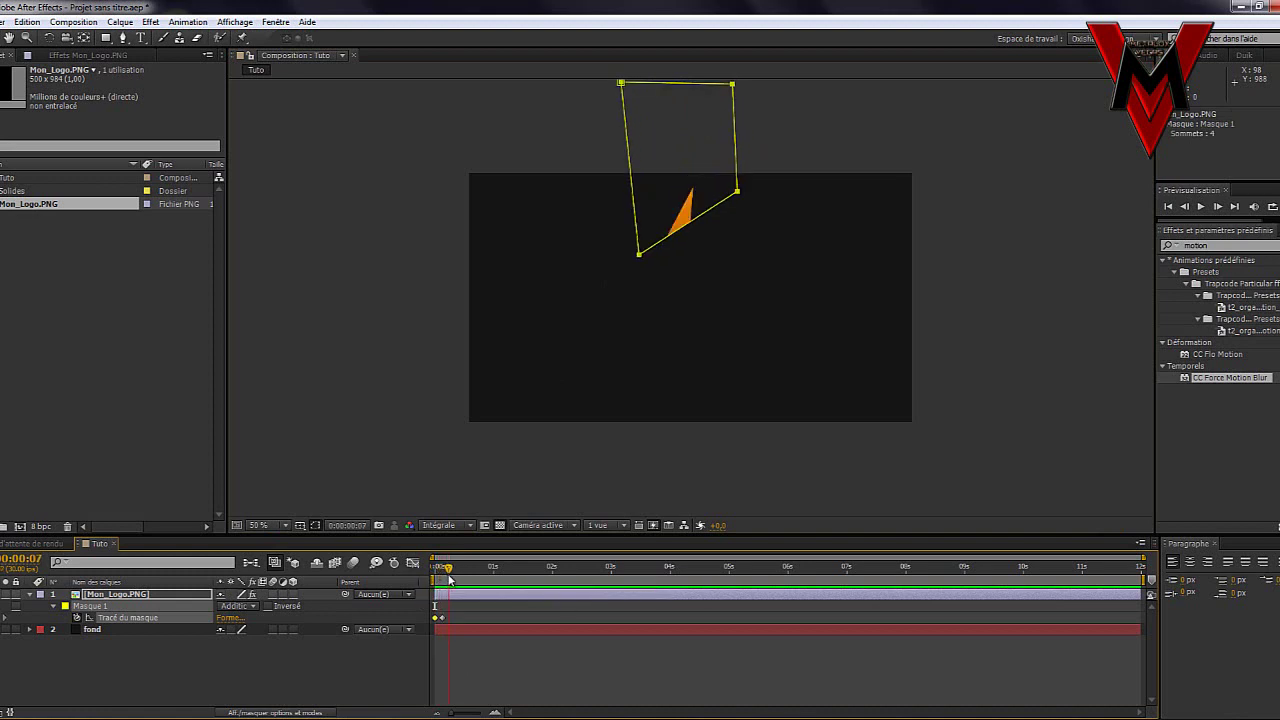
double_click(738, 191)
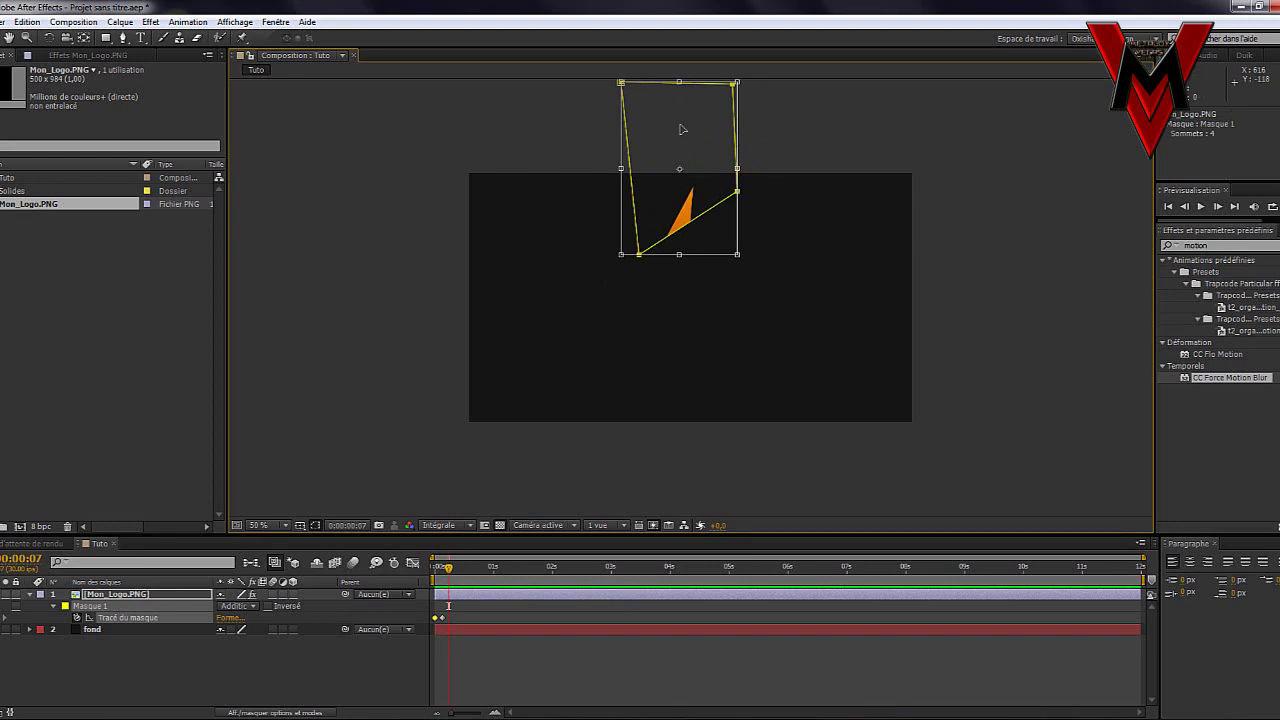
click(735, 188)
mouse_move(740, 198)
mouse_down()
mouse_move(741, 213)
mouse_move(740, 202)
mouse_up()
- Try to adjust only the mask's lower vertex beside the logo's upper tip, using the Pen tool
key(p)
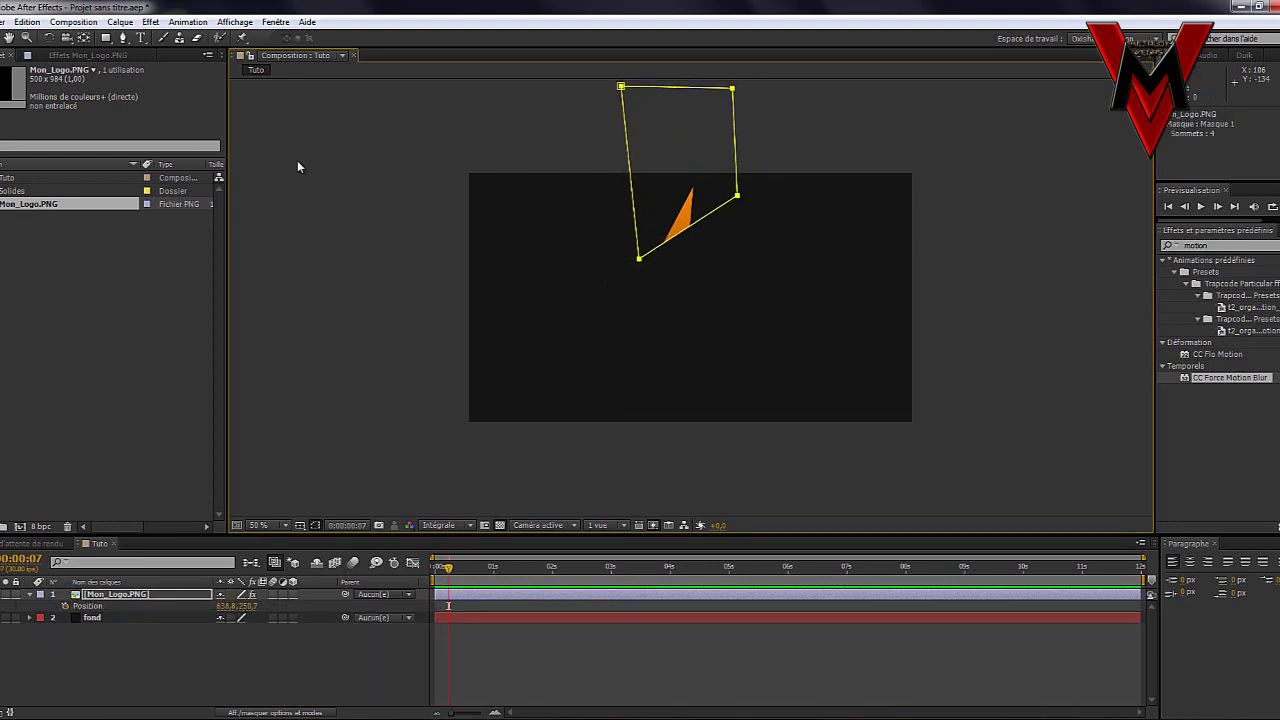
click(158, 38)
click(122, 38)
drag(738, 201, 738, 201)
double_click(738, 201)
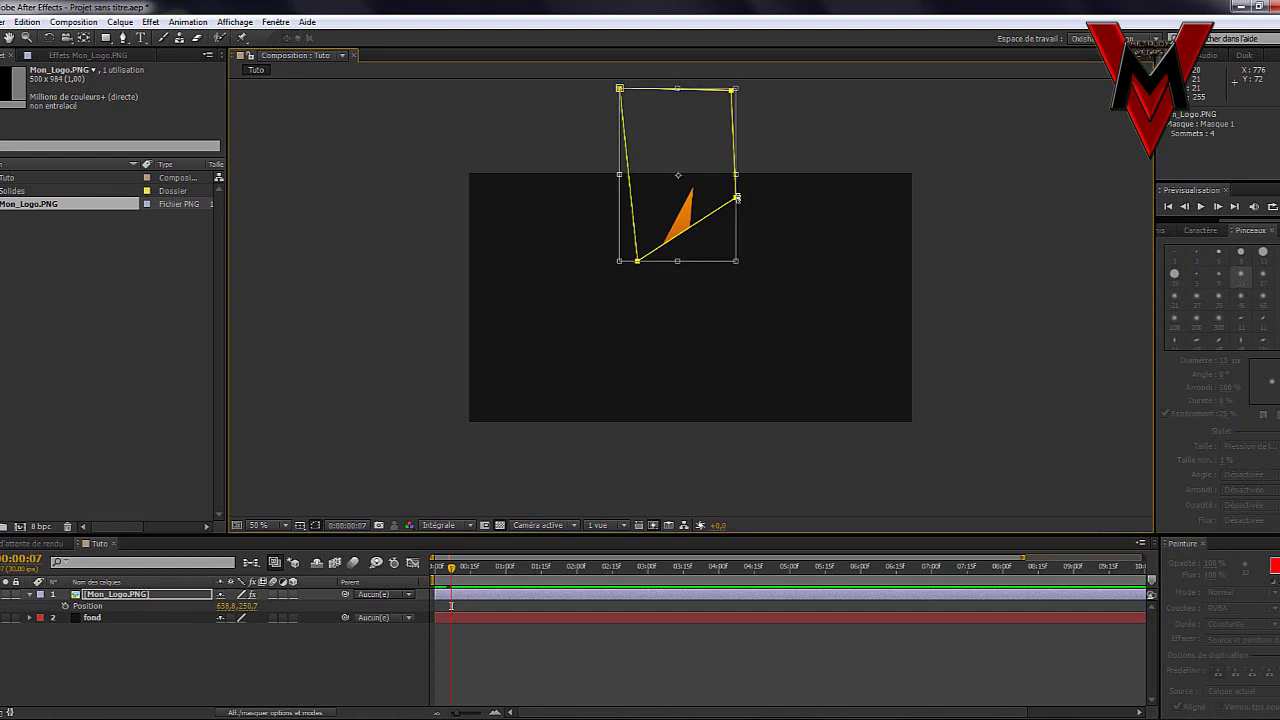
key(Escape)
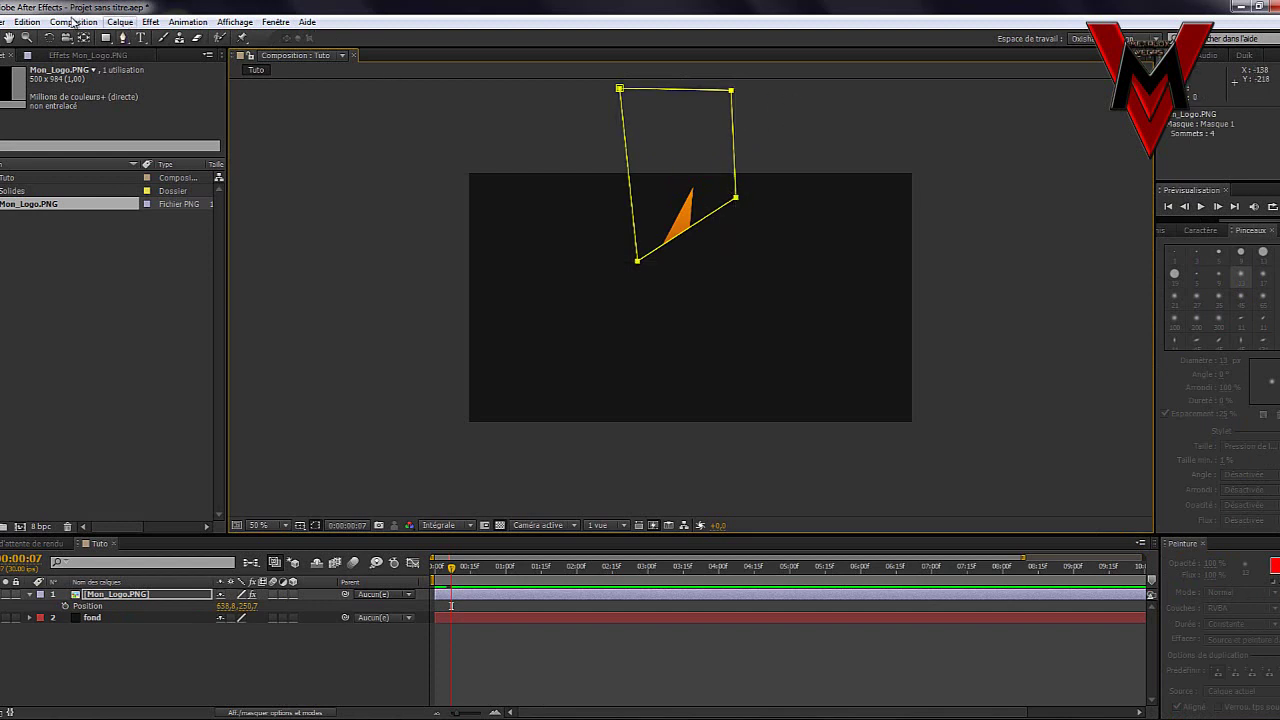
double_click(736, 203)
- Reveal the Mon_Logo.PNG layer's mask path and its keyframes again, and clear the selection
click(101, 604)
key(F2)
click(128, 595)
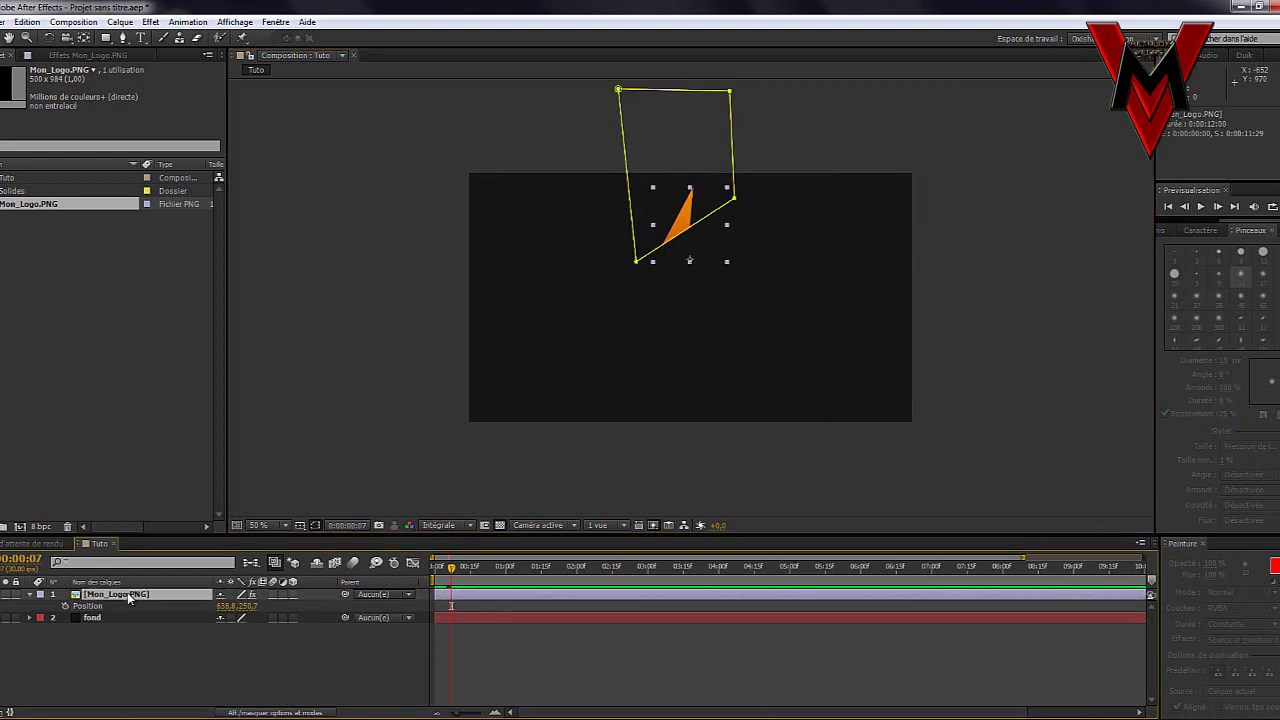
key(m)
key(F2)
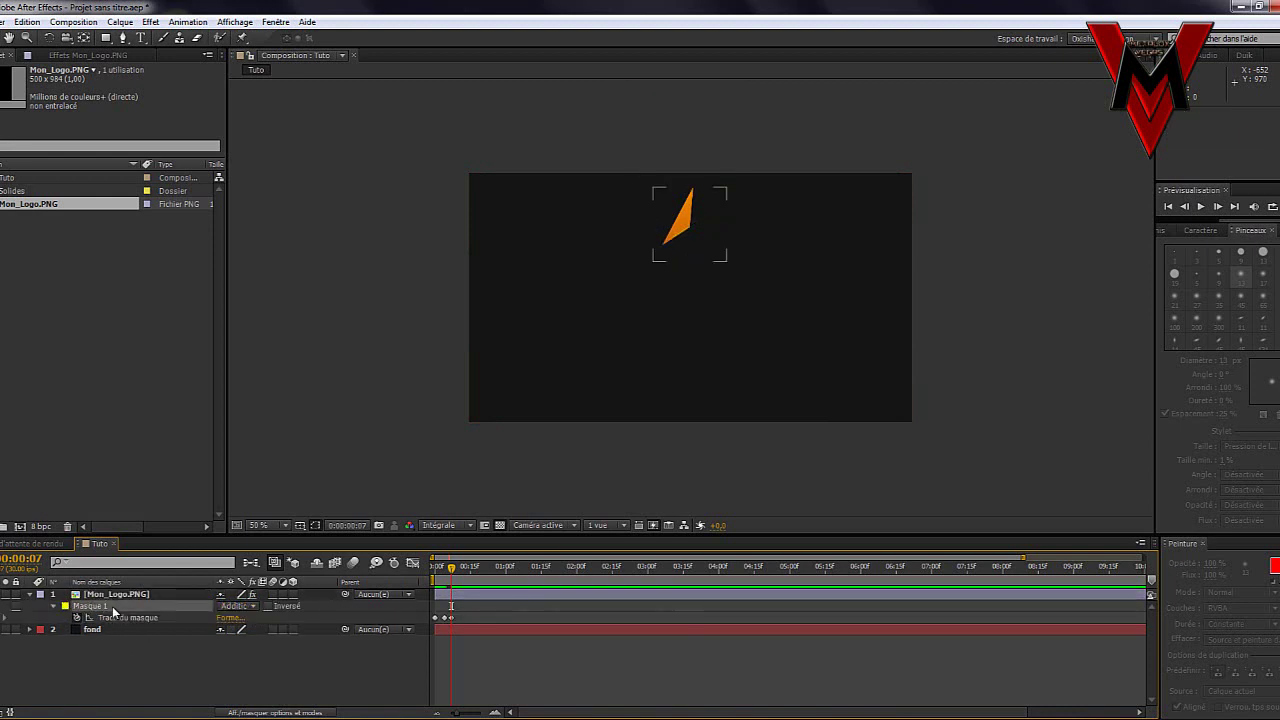
- At 0:00:00:07, lower the mask's lower-right vertex and slightly raise its lower-left vertex with the Pen tool to slant the reveal edge
click(120, 616)
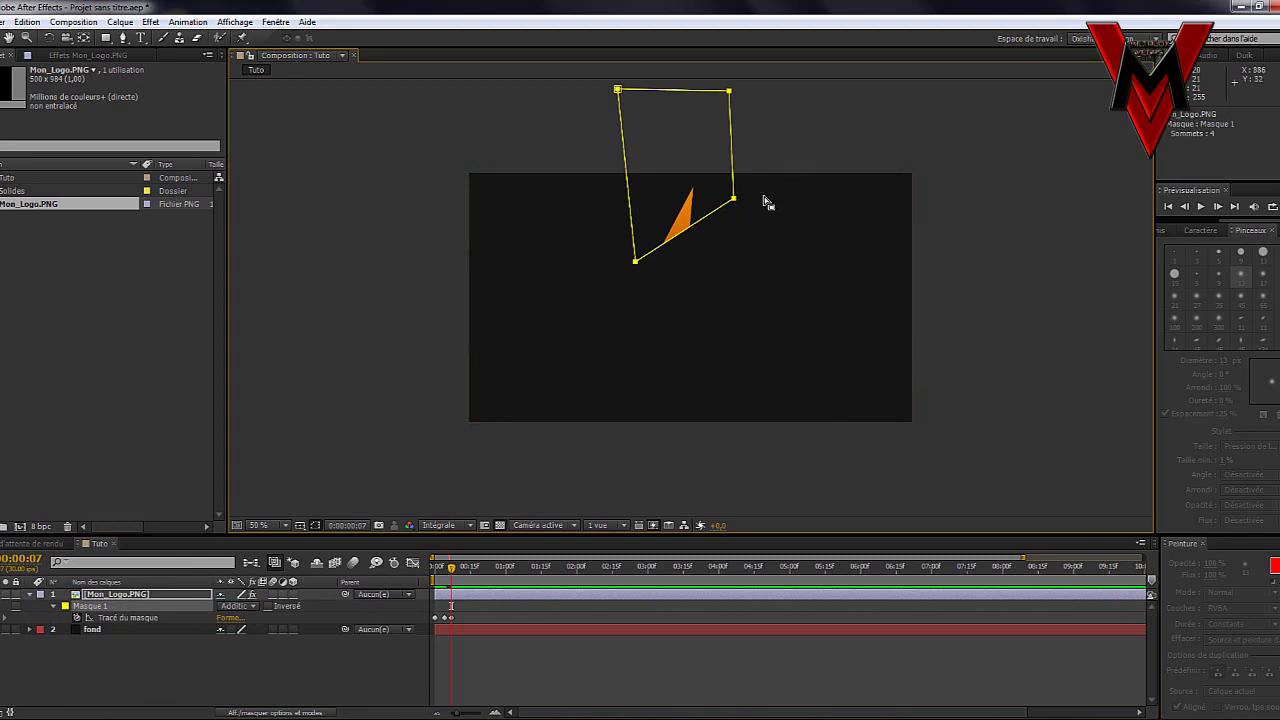
double_click(735, 200)
key(Return)
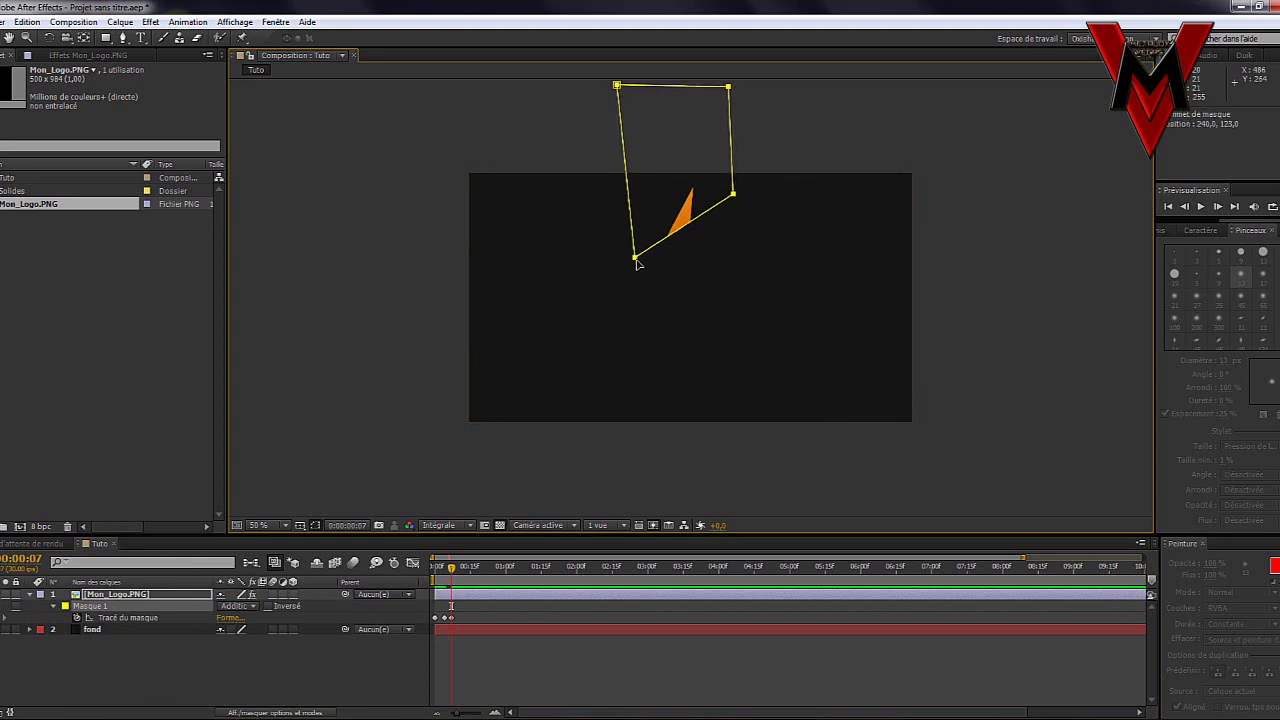
click(123, 38)
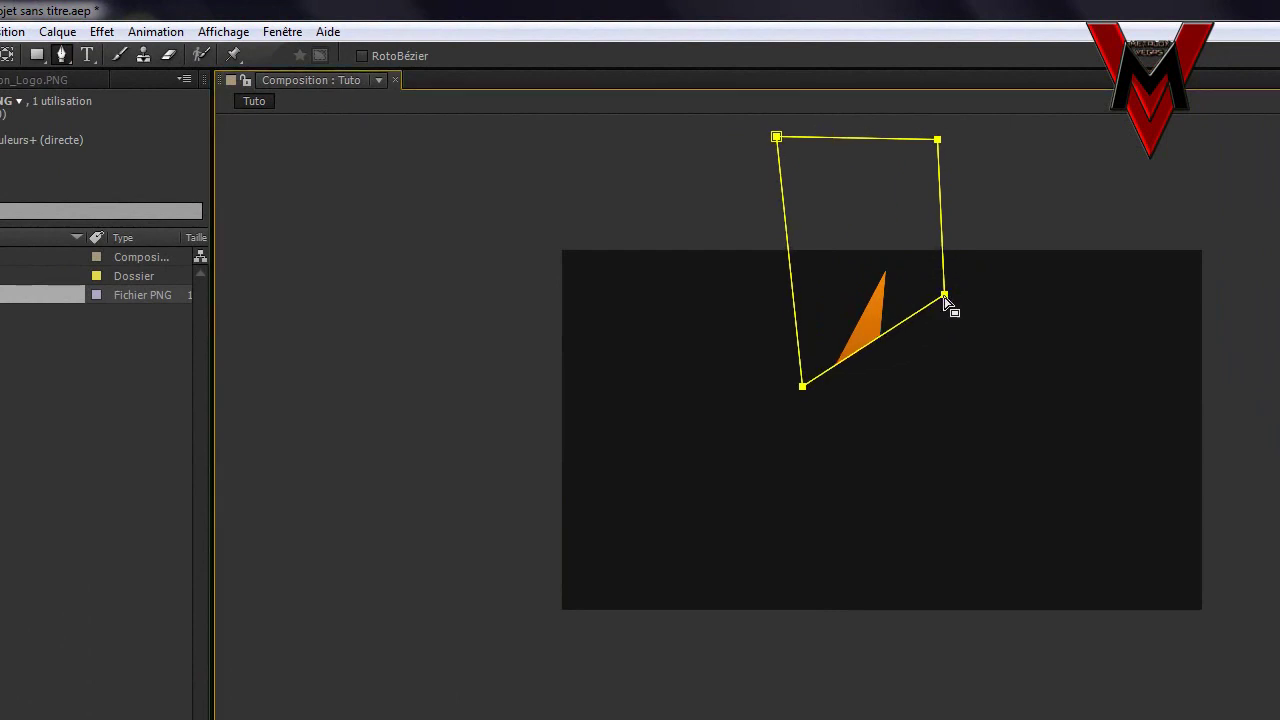
click(944, 298)
click(874, 255)
drag(874, 255, 946, 415)
drag(803, 388, 805, 364)
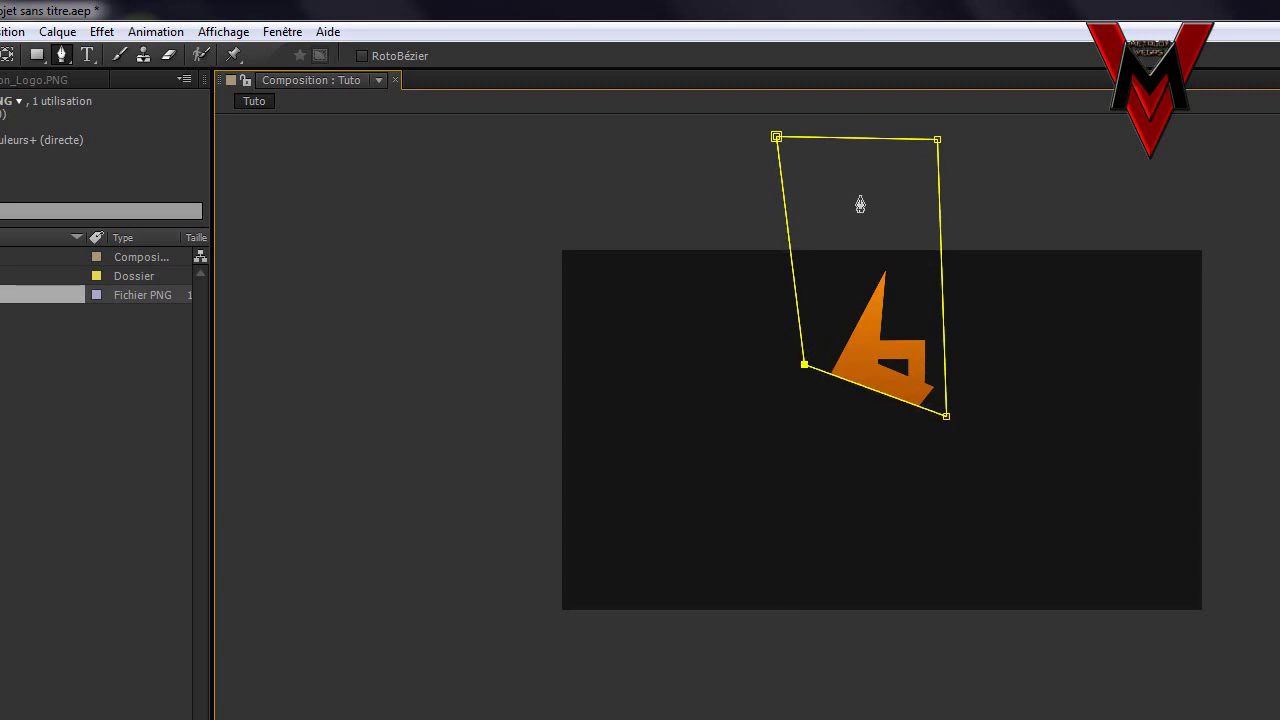
- Move the mask's two upper vertices slightly up and right, and raise its slanted lower edge slightly over the logo
key(v)
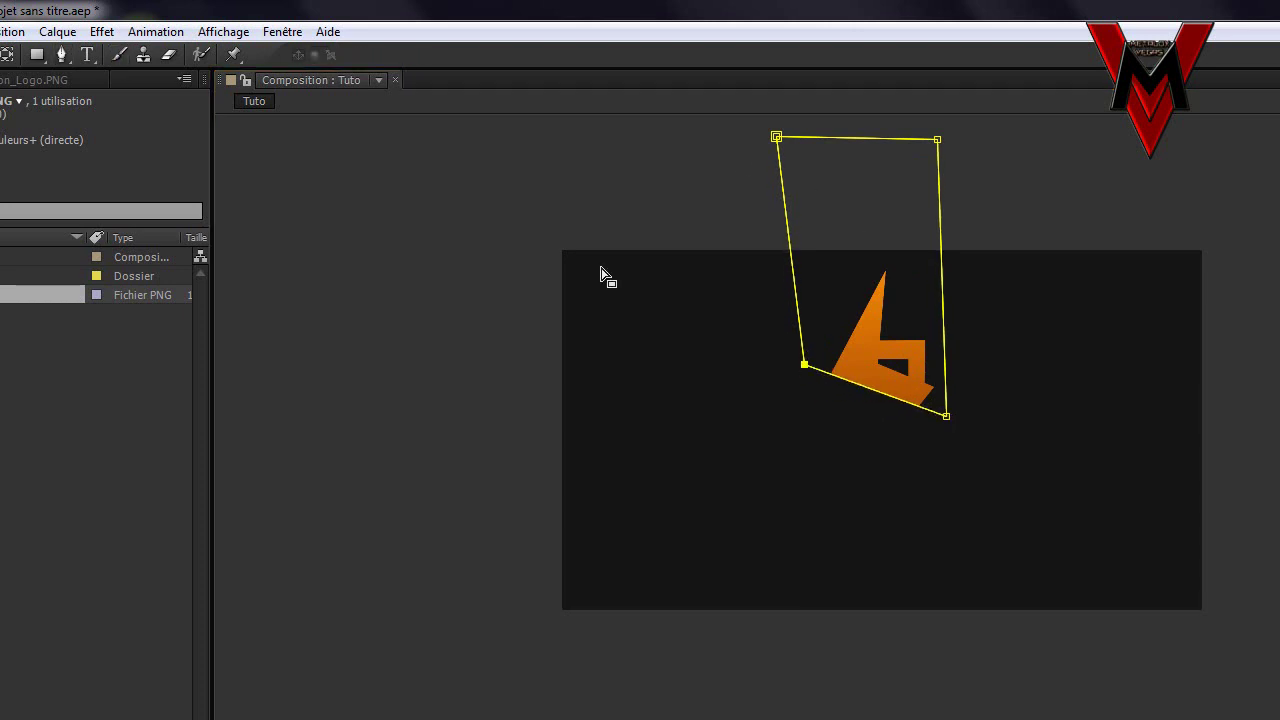
click(891, 243)
click(823, 137)
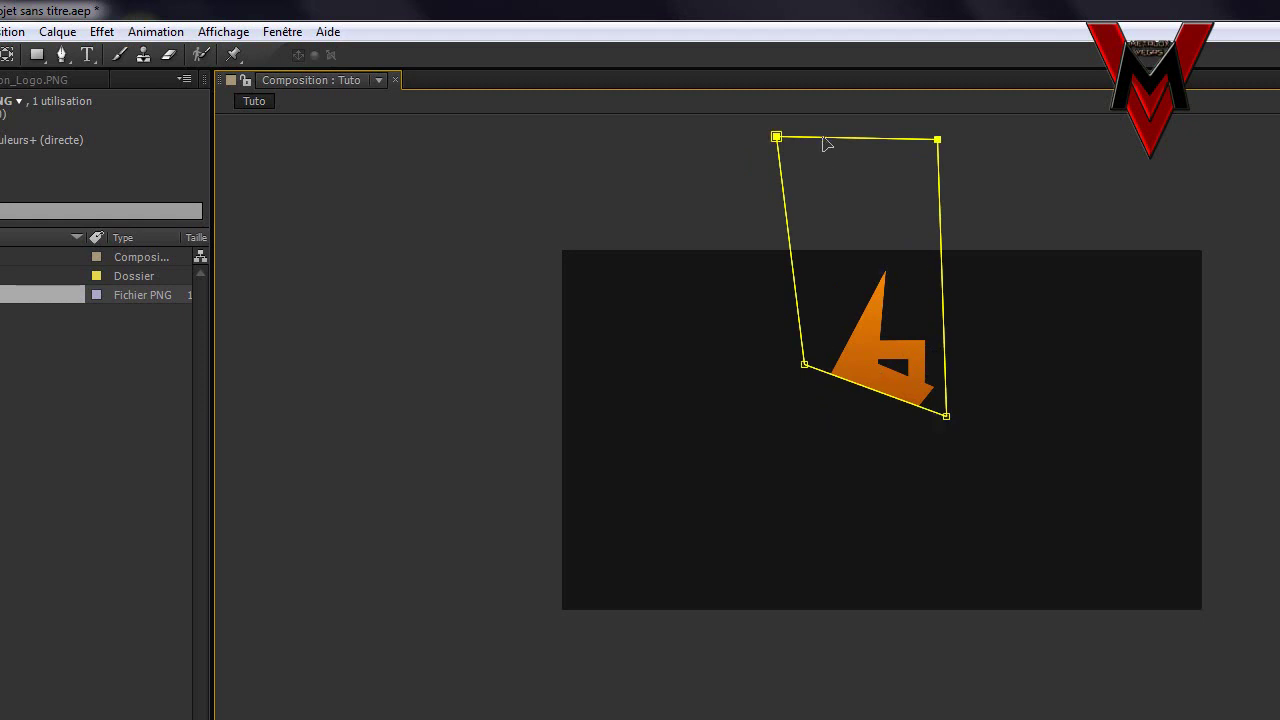
drag(823, 143, 830, 133)
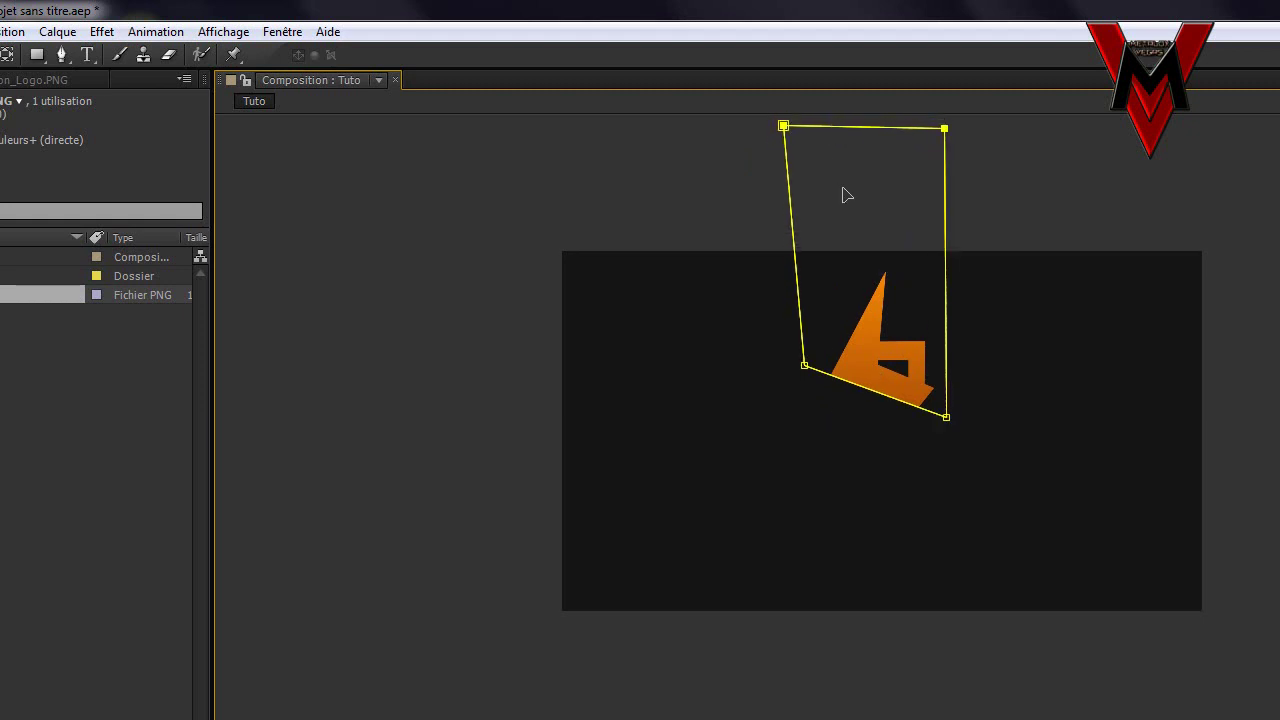
mouse_move(869, 391)
mouse_down()
mouse_move(882, 363)
mouse_move(880, 374)
mouse_up()
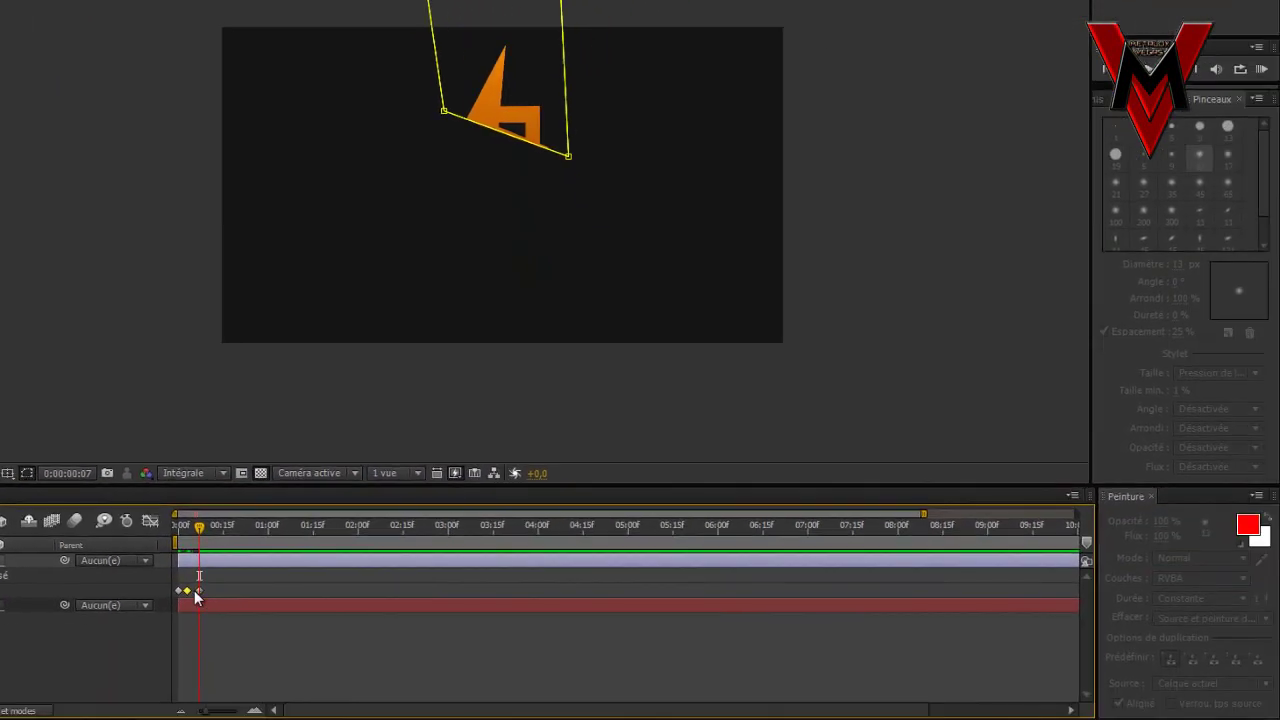
- Shift the latest mask path keyframe one frame earlier, and at 0:00:00:09 lower the mask's lower-left vertex to reveal more of the logo
click(195, 590)
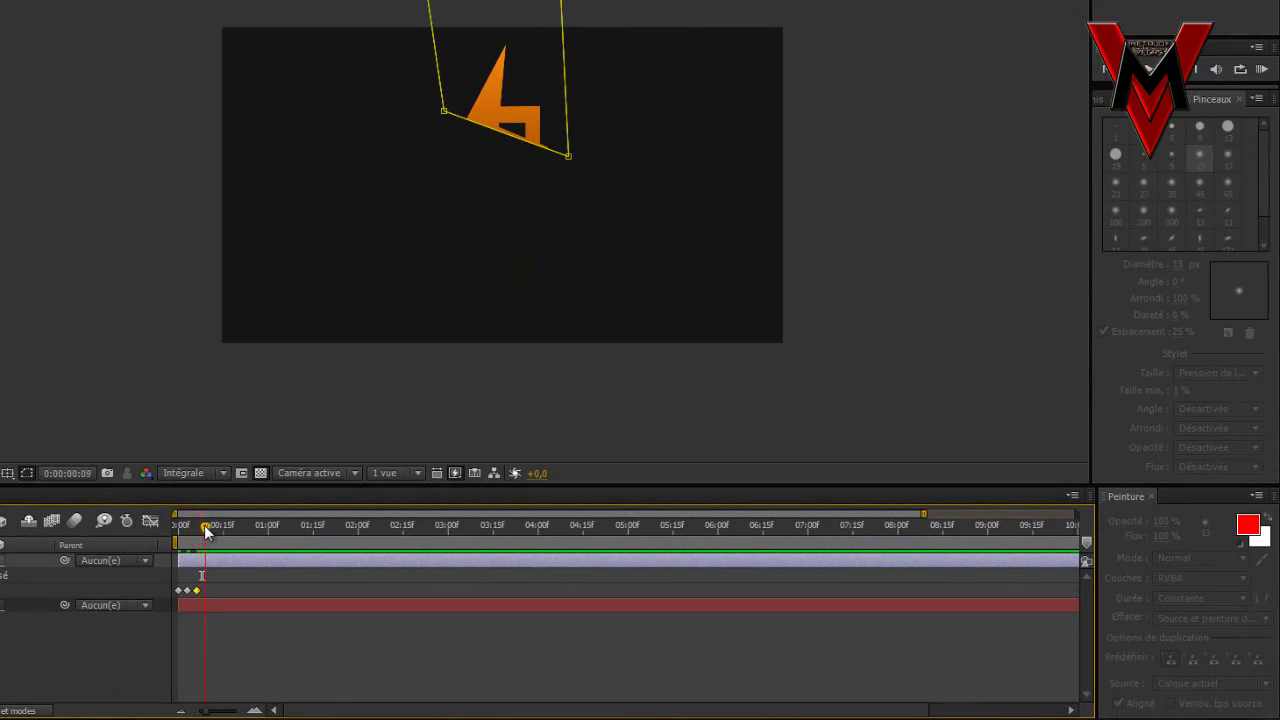
click(445, 113)
drag(445, 113, 445, 185)
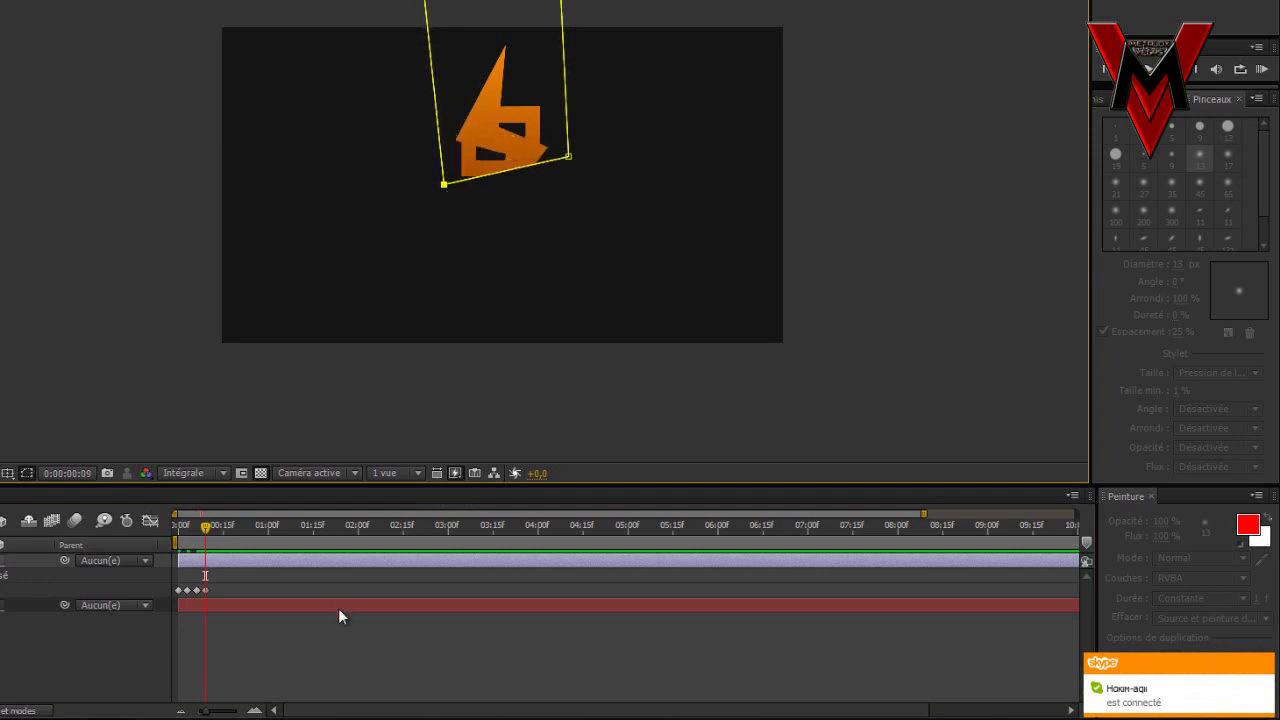
- Lower the mask's lower-right vertex at 0:00:00:12, and at 0:00:00:15 lower both bottom vertices past the logo's lower tip
drag(207, 532, 216, 532)
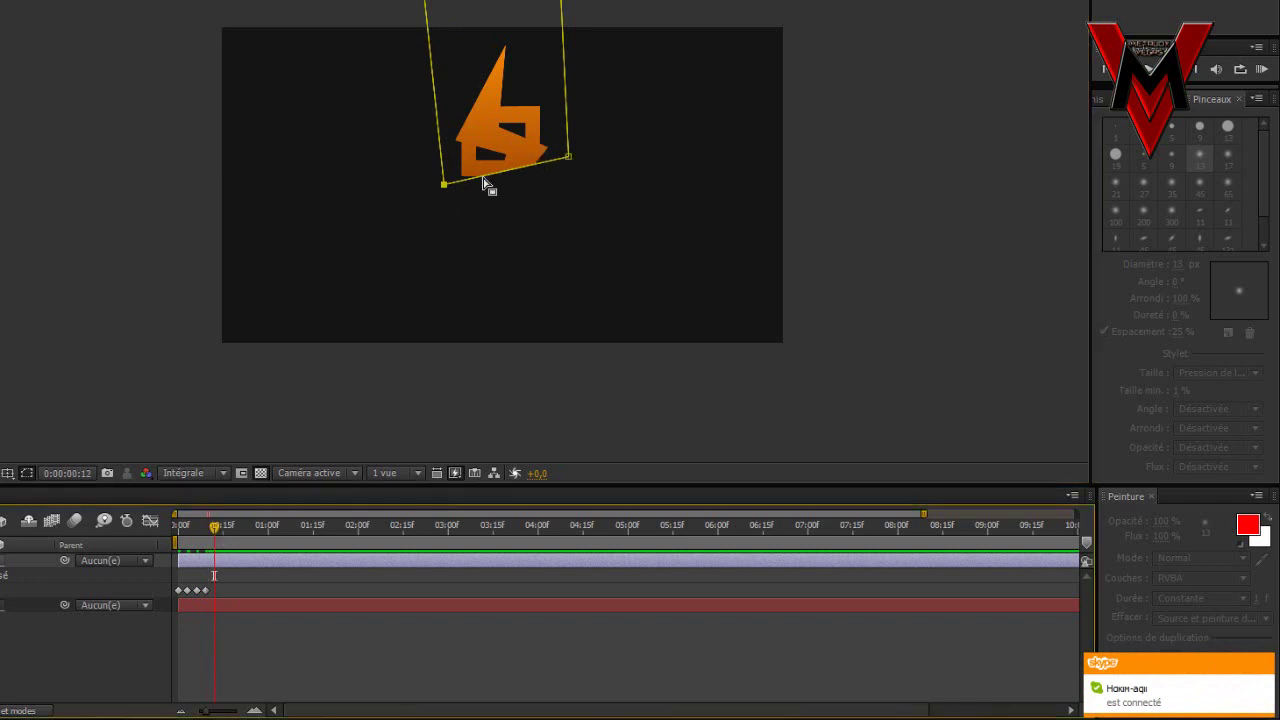
drag(566, 160, 547, 219)
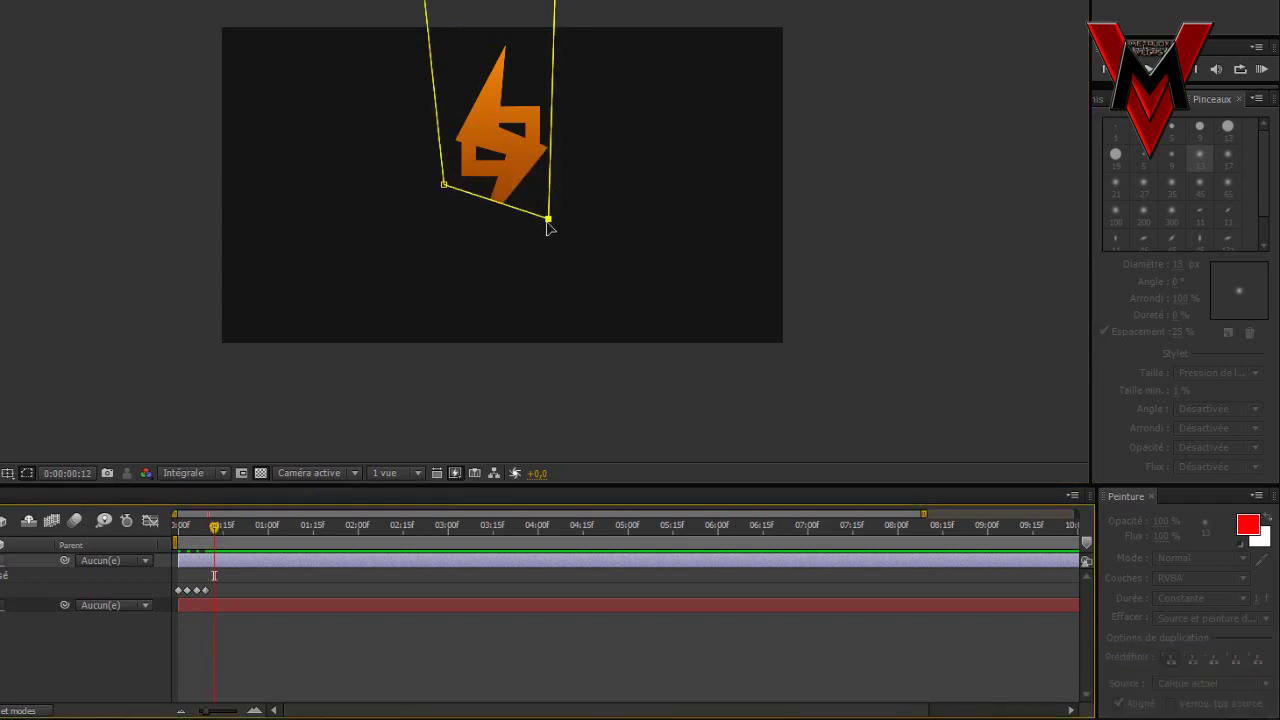
drag(216, 531, 229, 537)
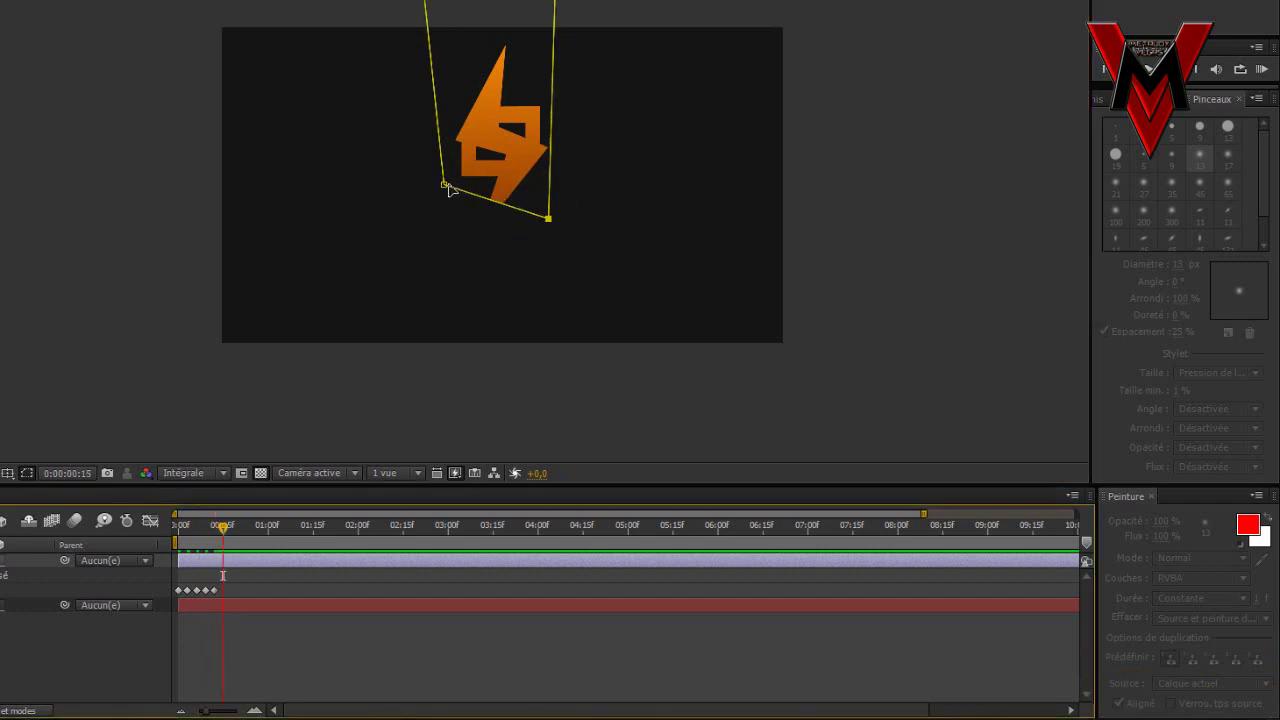
drag(438, 203, 487, 233)
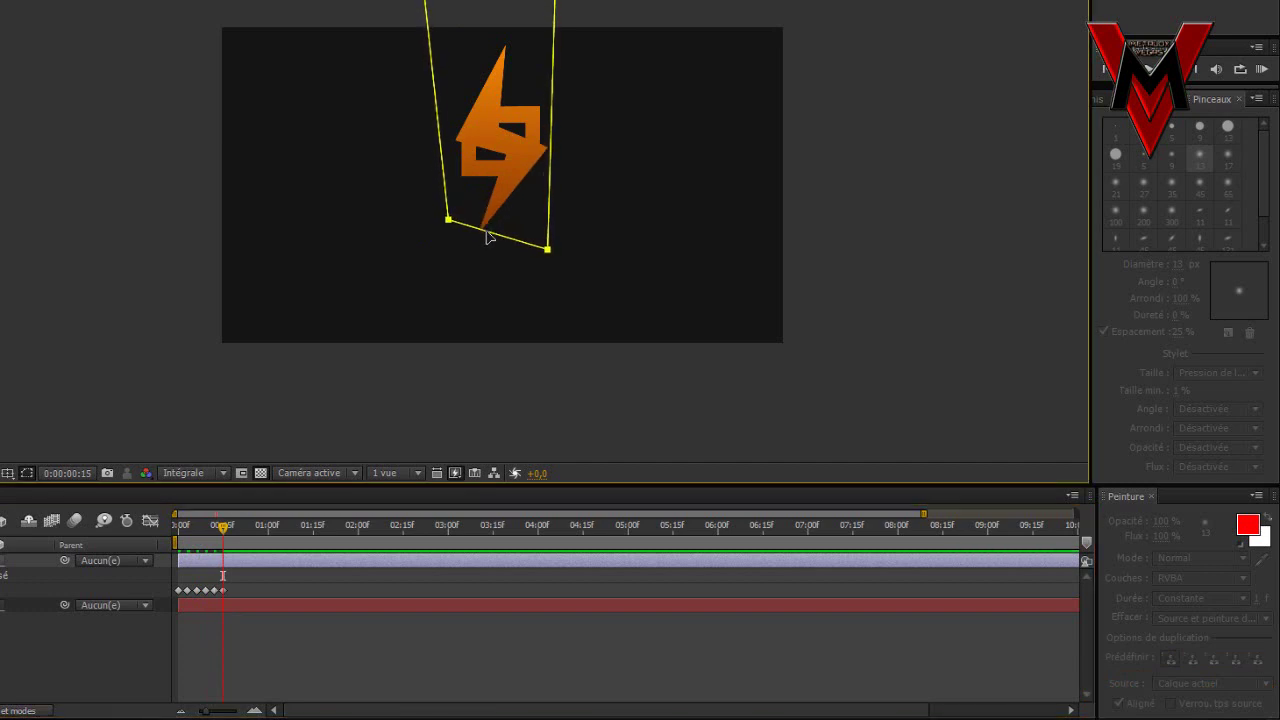
- Preview the logo's mask reveal from the start of the composition
click(181, 604)
key(Home)
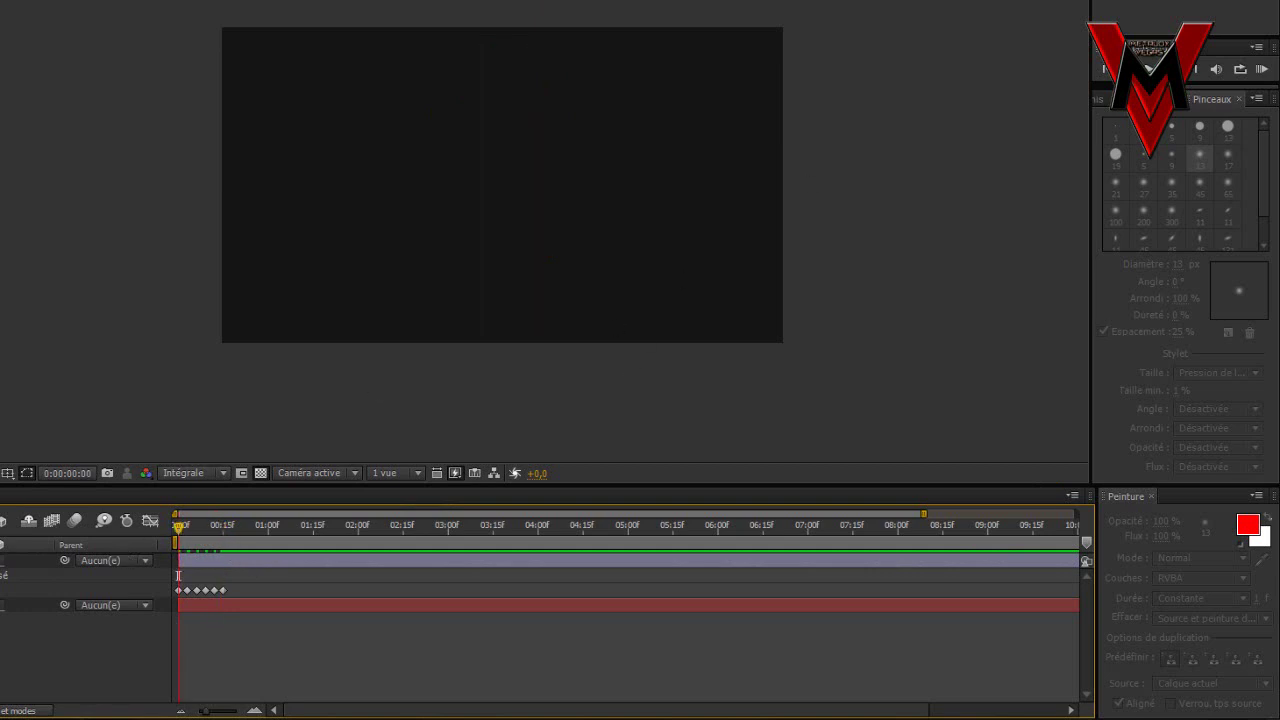
click(1262, 68)
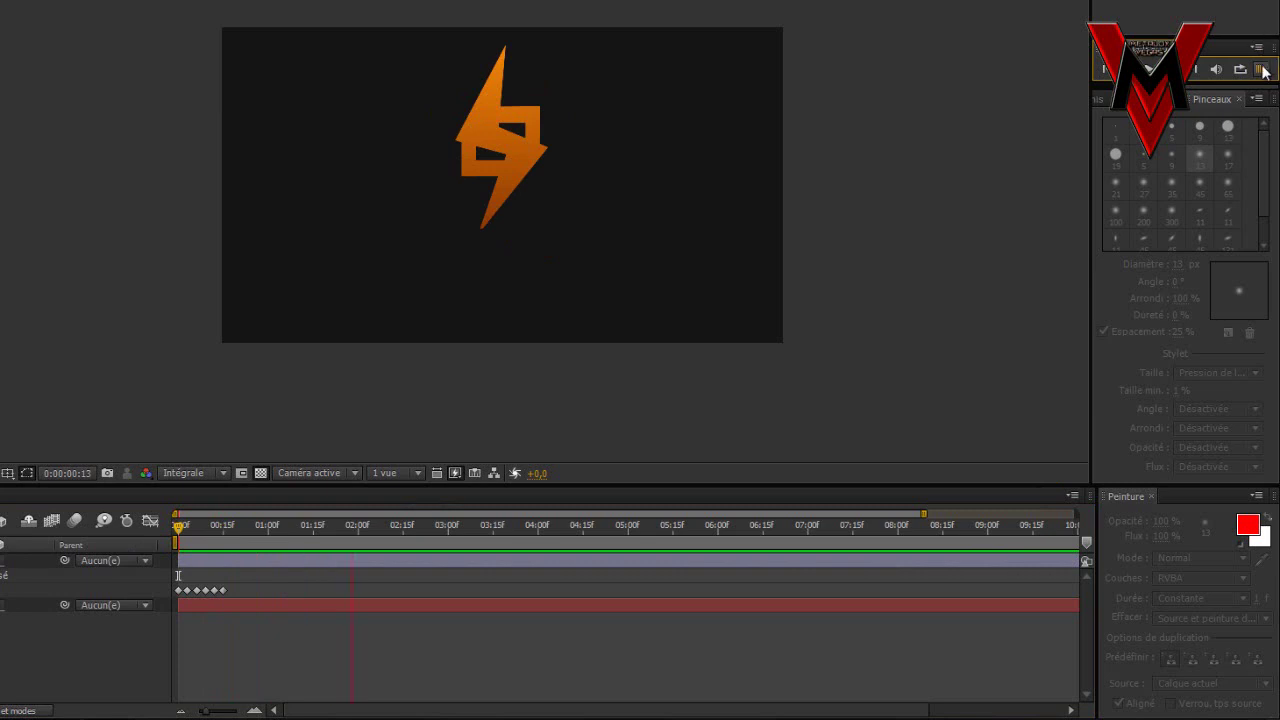
click(1262, 68)
click(1262, 68)
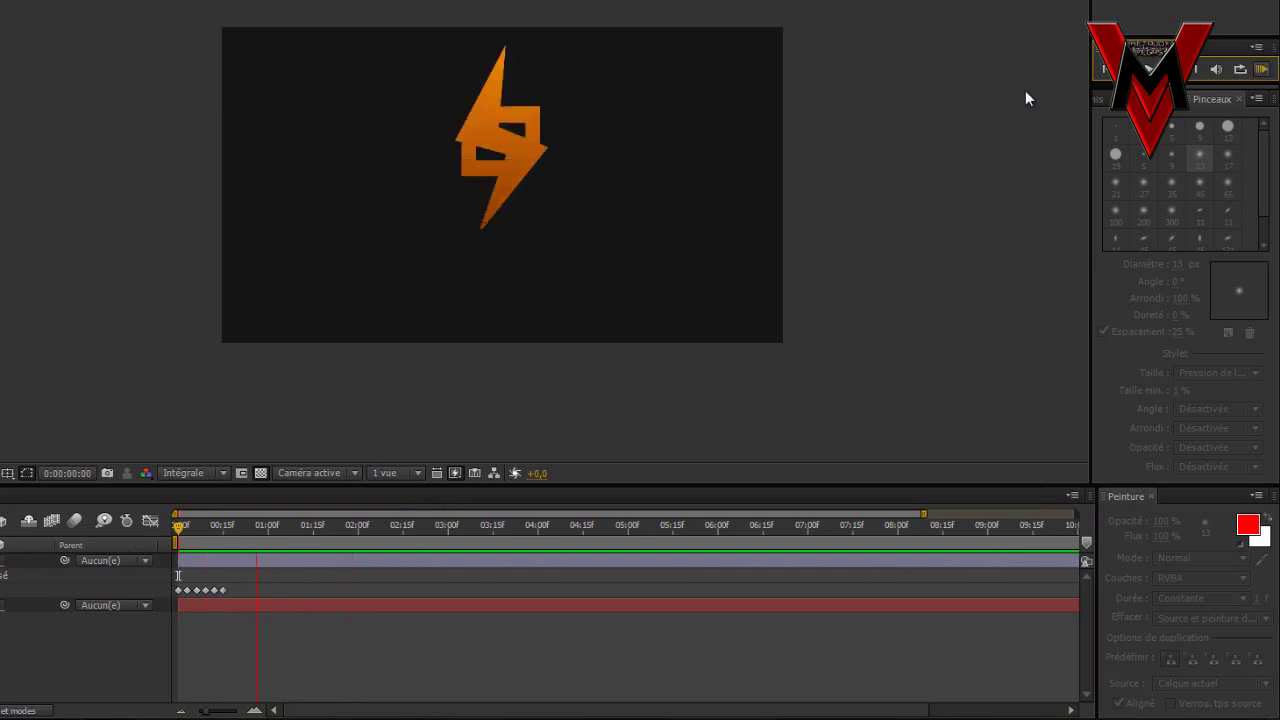
key(space)
- Shift all the mask path keyframes together slightly later, and collapse the Mon_Logo.PNG layer's properties
drag(178, 524, 236, 536)
drag(207, 712, 180, 712)
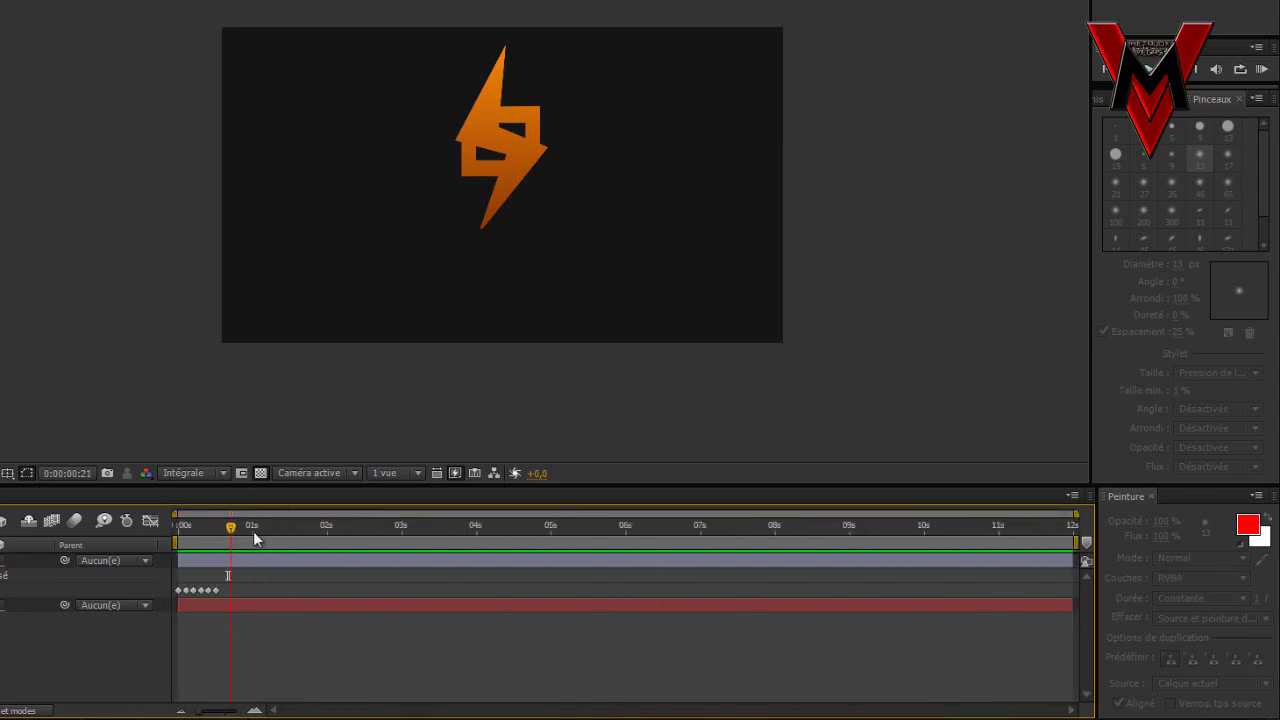
drag(241, 589, 180, 594)
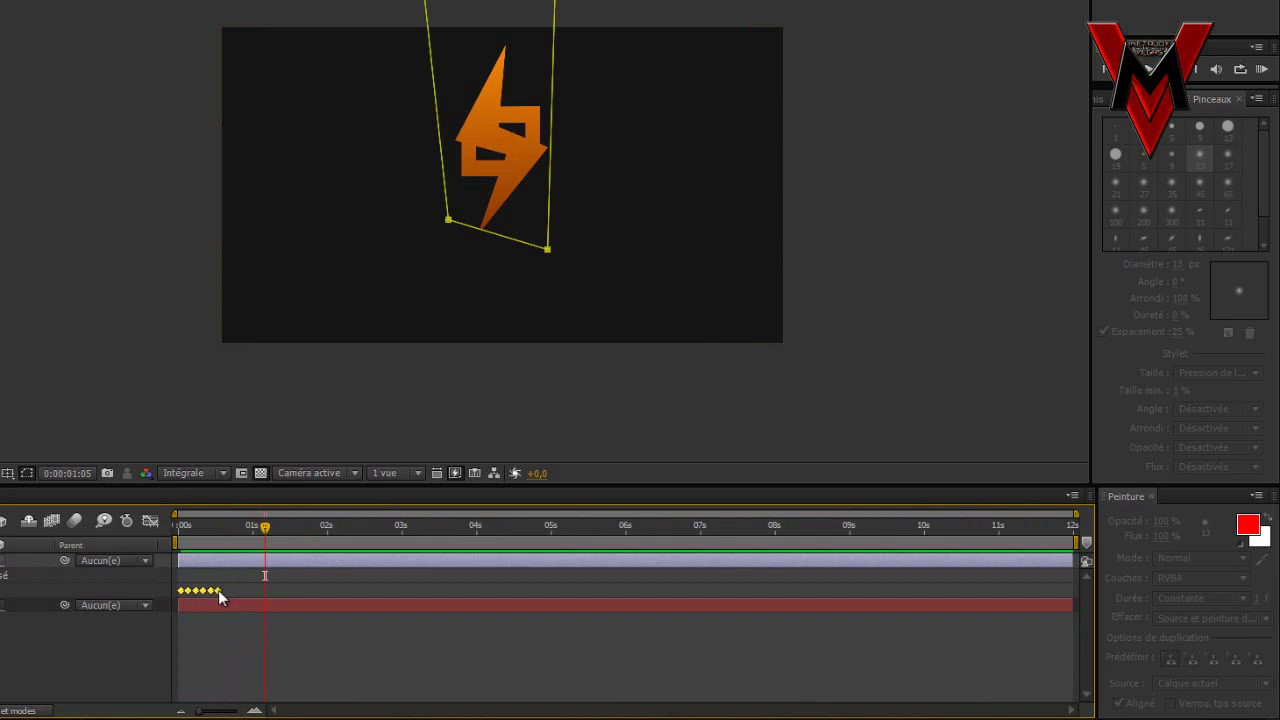
click(96, 646)
drag(266, 527, 281, 555)
click(190, 591)
click(209, 548)
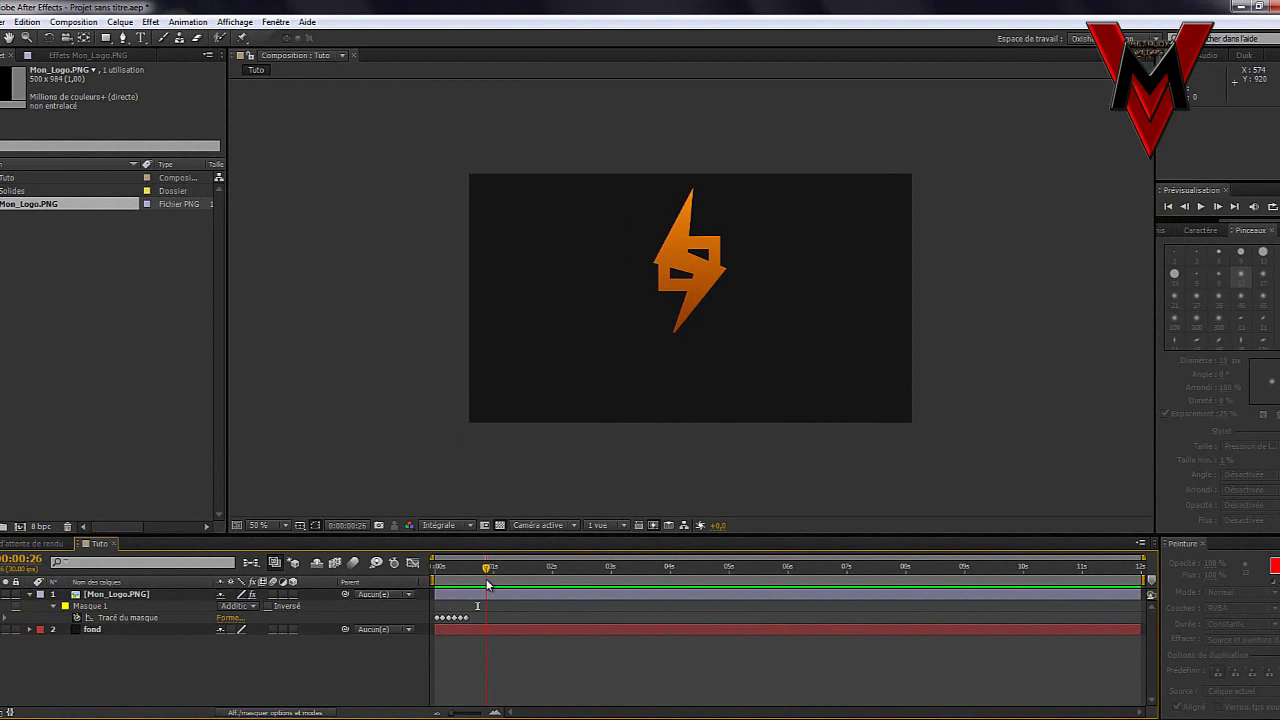
click(29, 594)
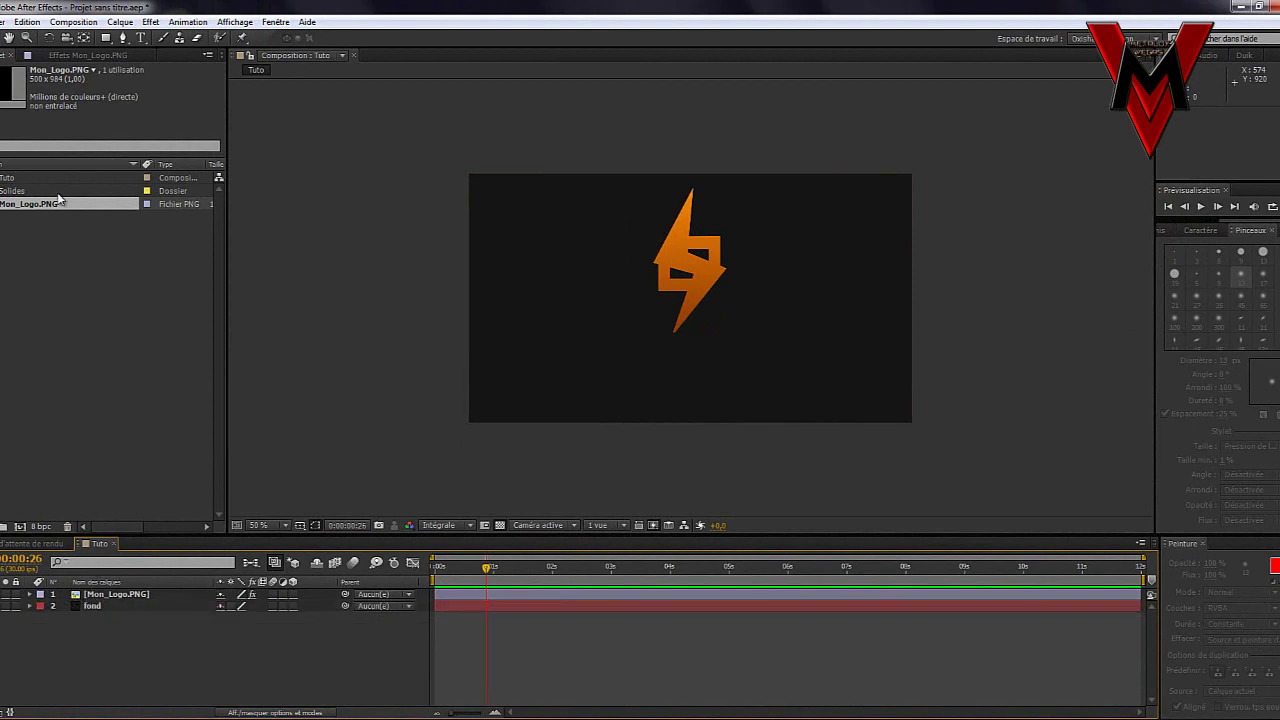
- Add the text "Oxisharke Design" below the logo and set its font to Molot Regular
key(ctrl+t)
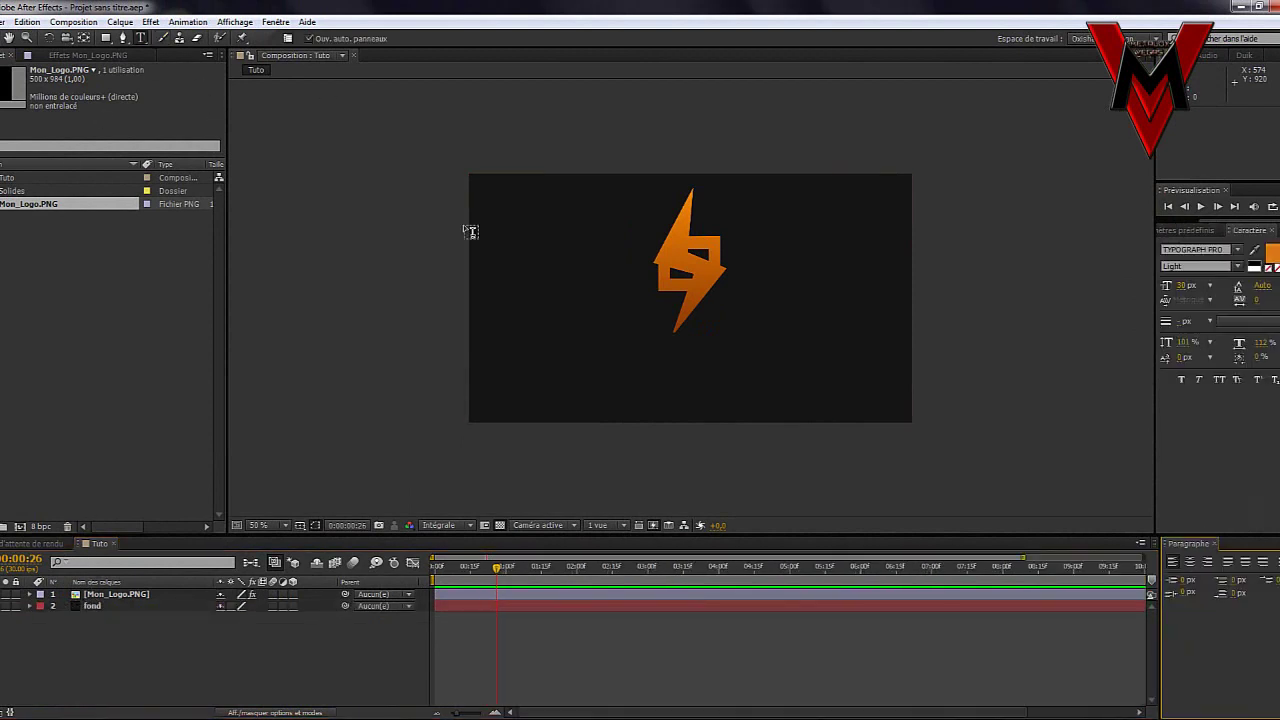
click(563, 360)
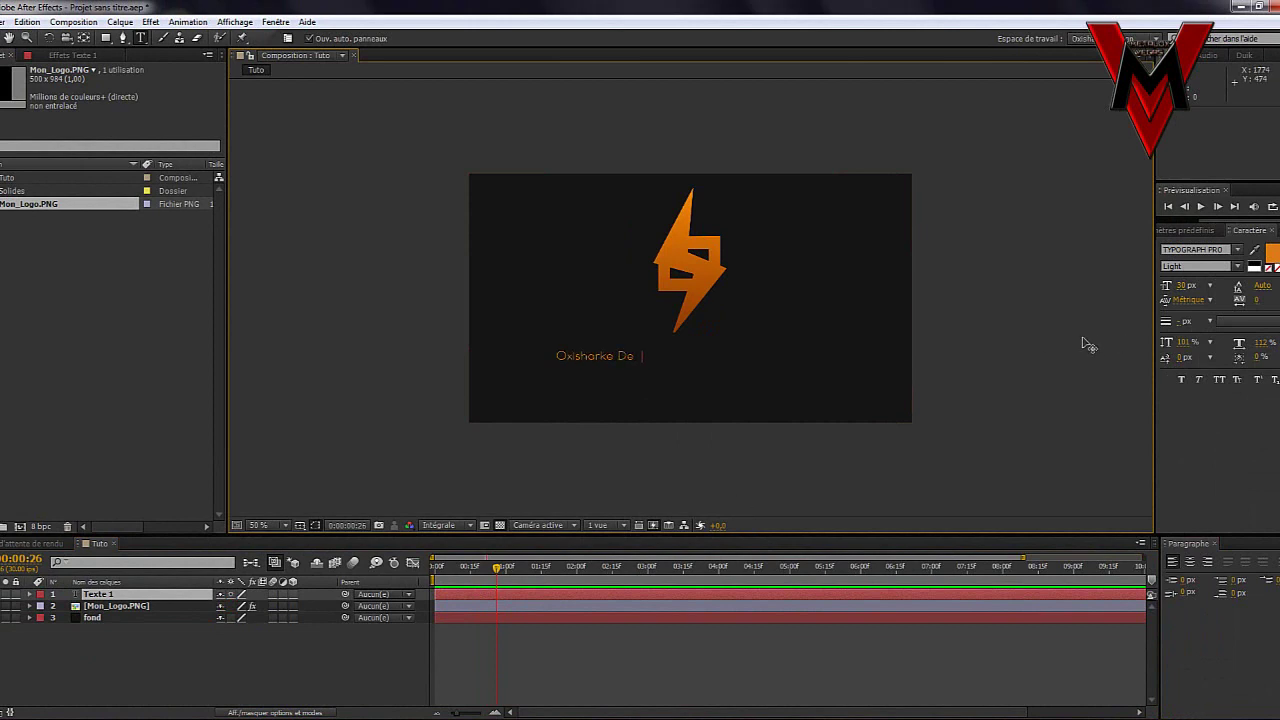
key(ctrl+a)
click(1201, 267)
click(1204, 252)
text(Molot)
key(Return)
click(1163, 431)
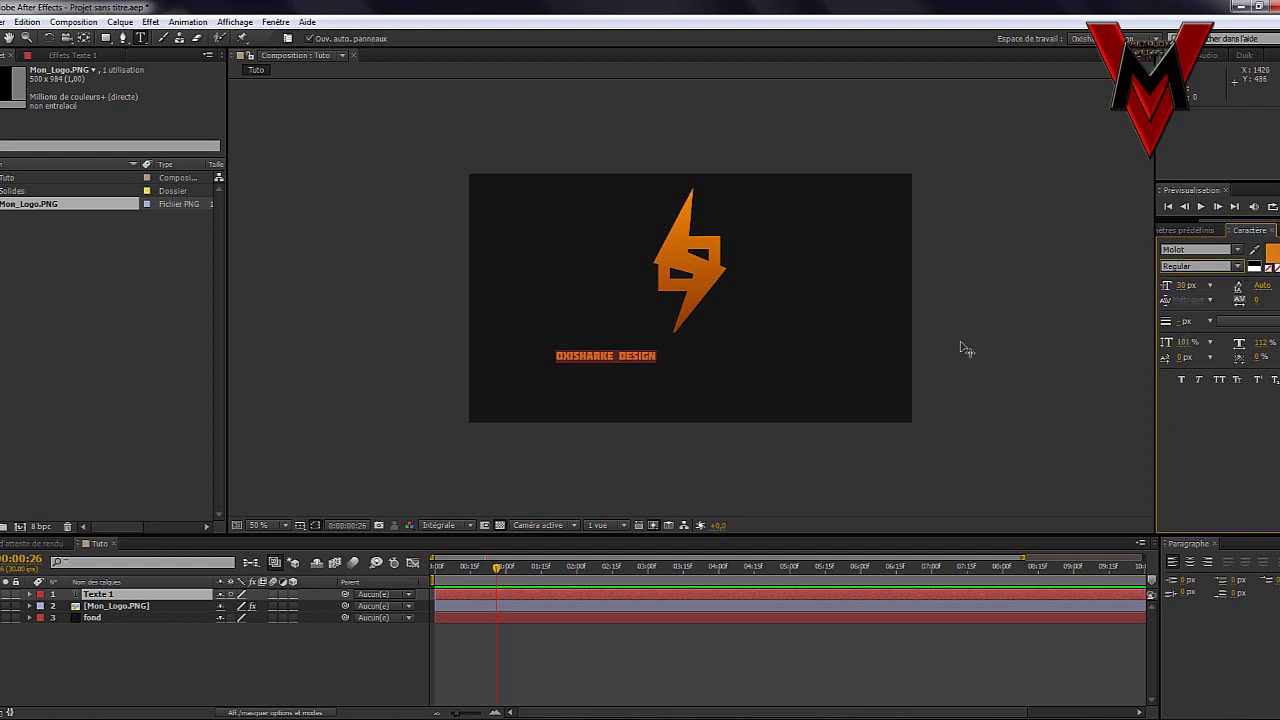
- Keep the text's orange fill colour DB7C15 and set its font size to 58 px
click(1272, 253)
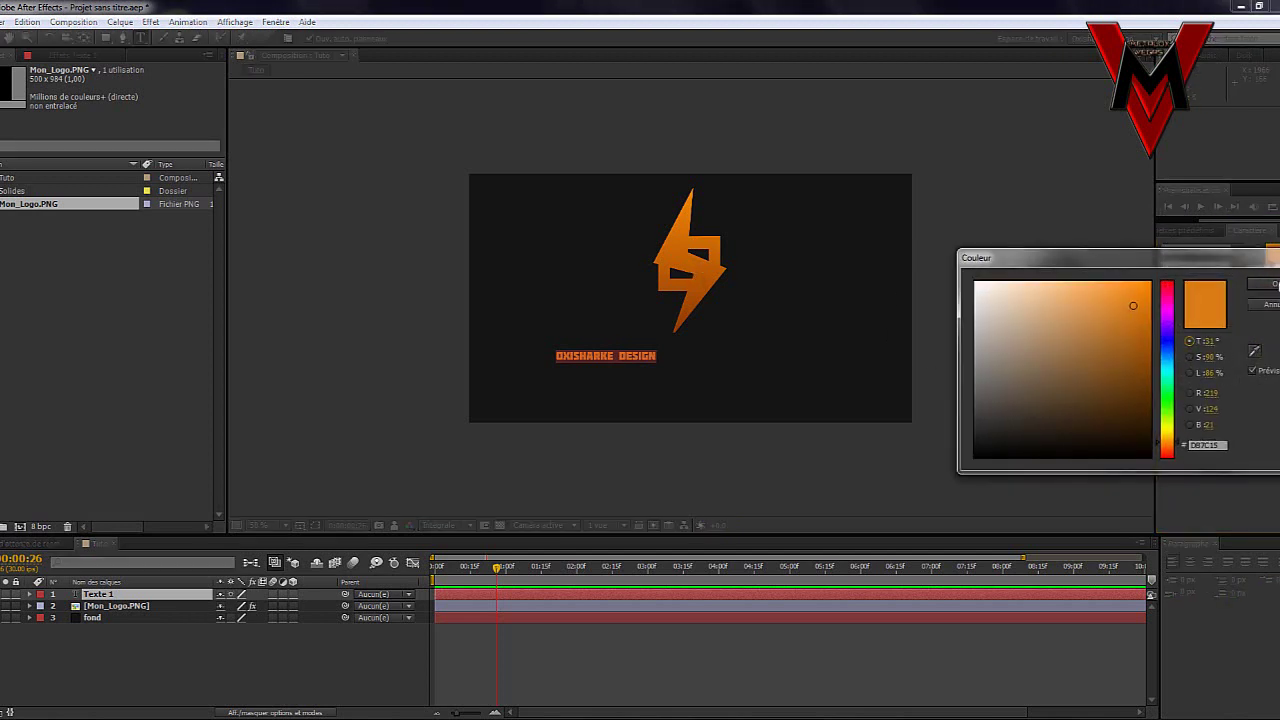
key(Return)
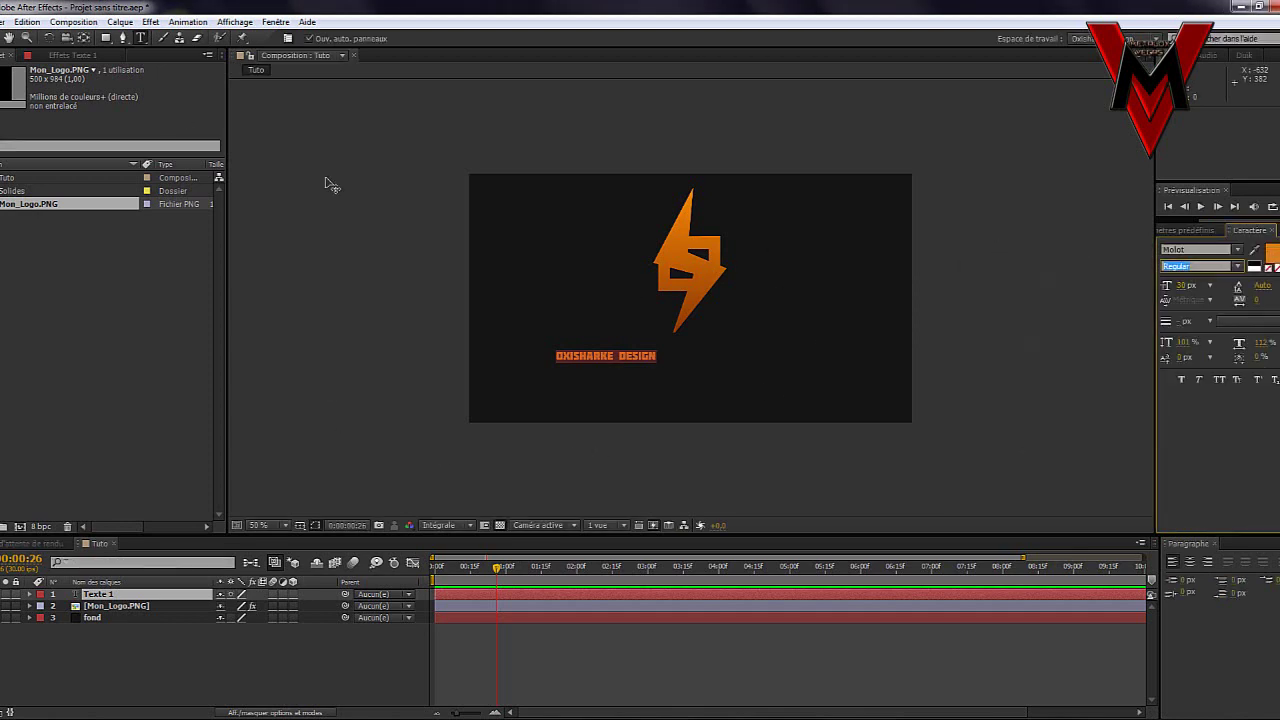
drag(1180, 290, 1198, 287)
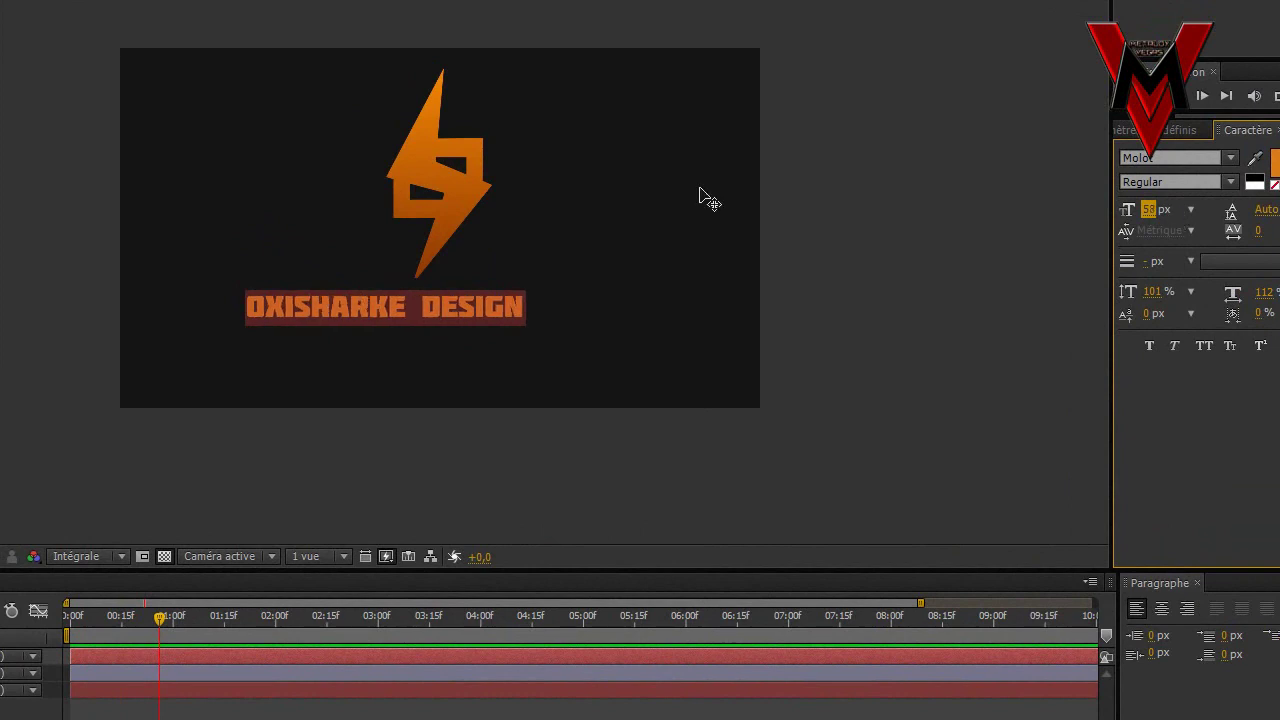
- Move the Oxisharke Design text right and slightly up so it sits roughly centred under the logo
key(Escape)
key(Up)
key(Up)
key(Up)
key(Right)
key(Right)
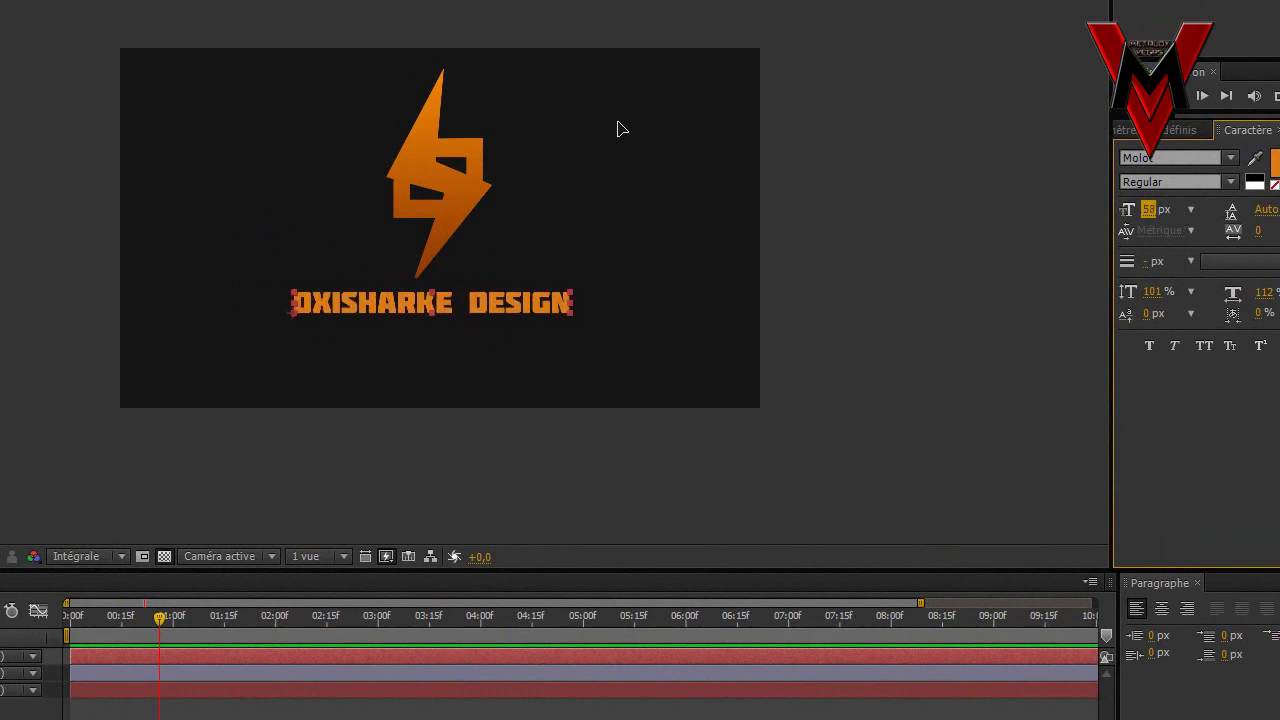
double_click(3, 656)
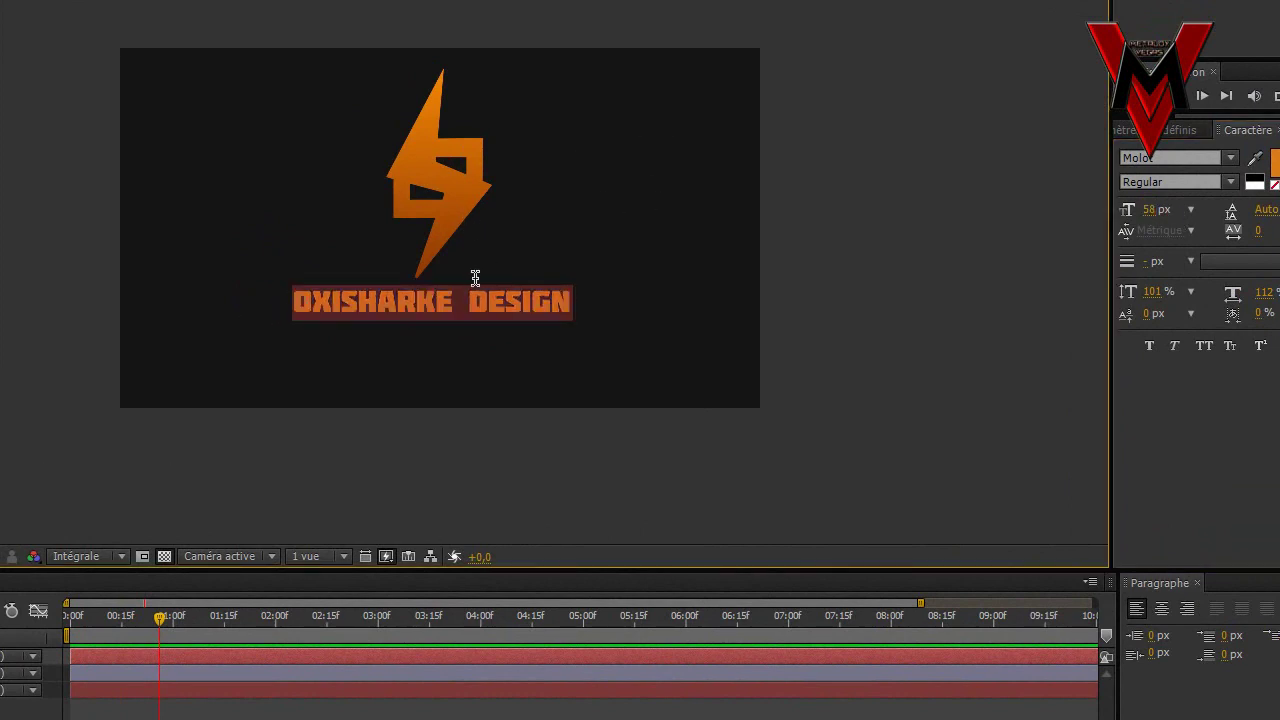
key(Escape)
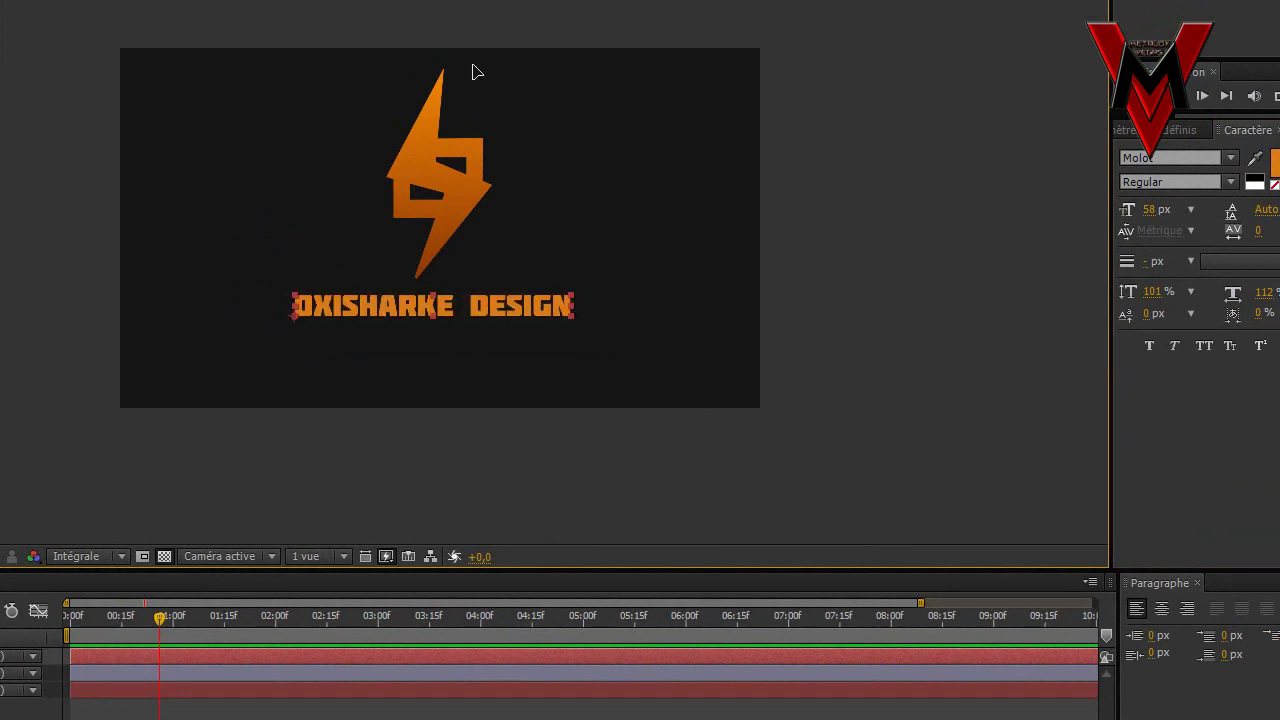
key(ctrl+z)
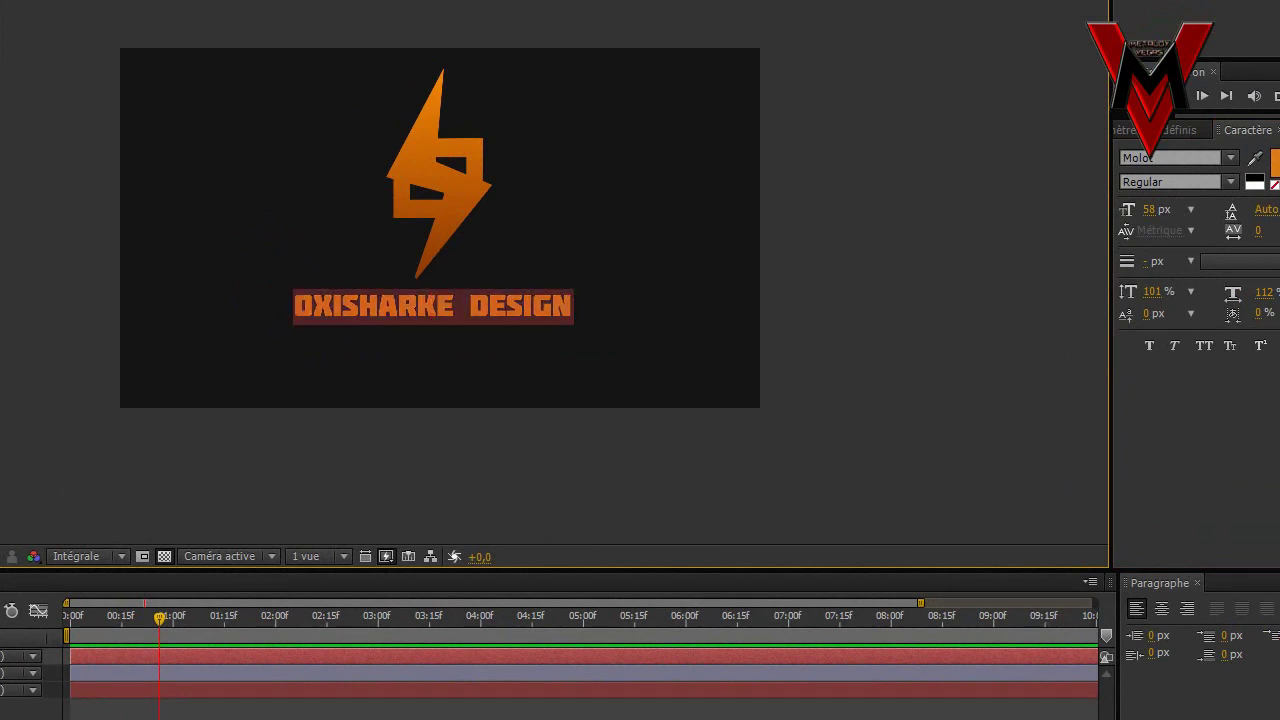
click(511, 247)
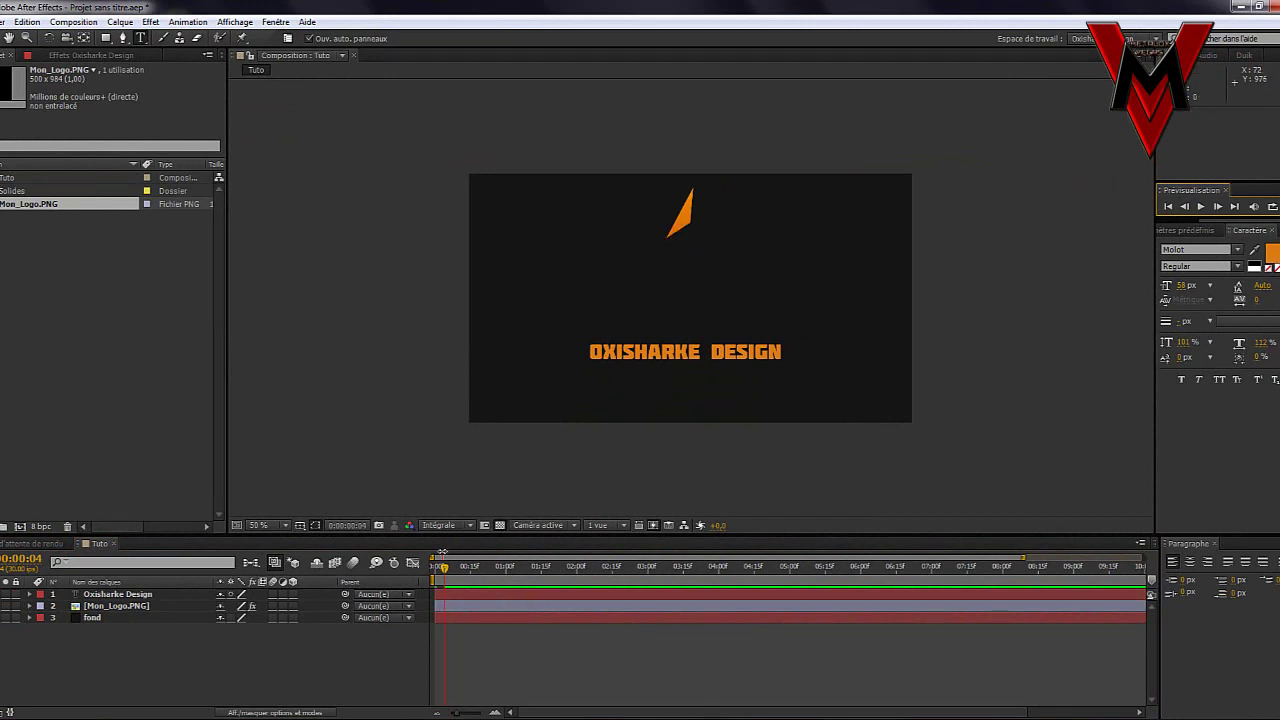
- At 0:00:00:27, make the Oxisharke Design text layer 3D and reveal its rotation properties
drag(446, 577, 490, 588)
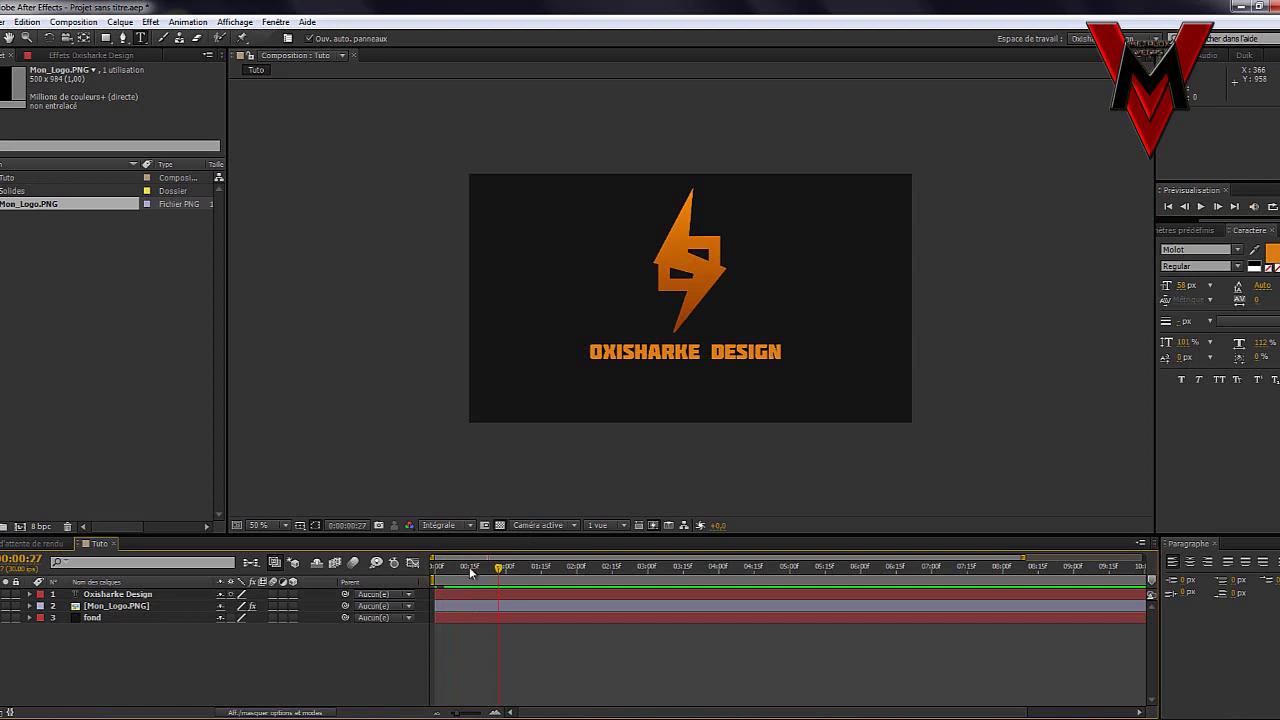
click(115, 596)
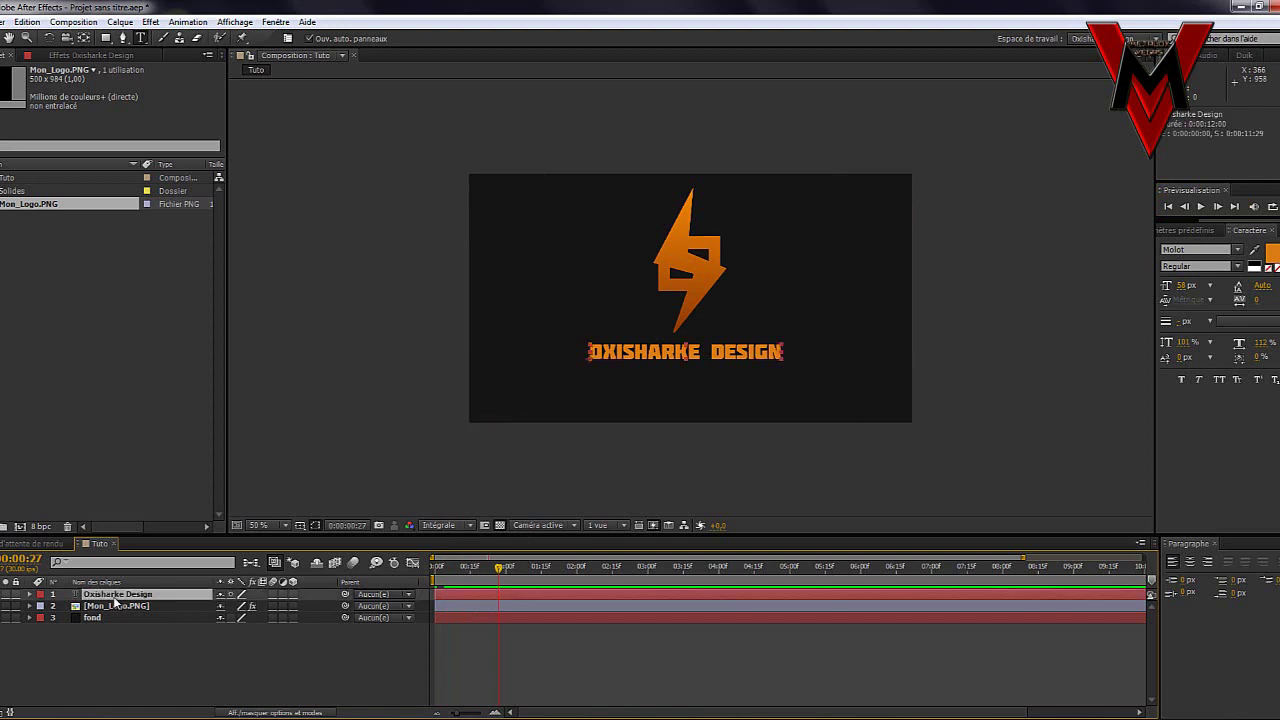
right_click(115, 596)
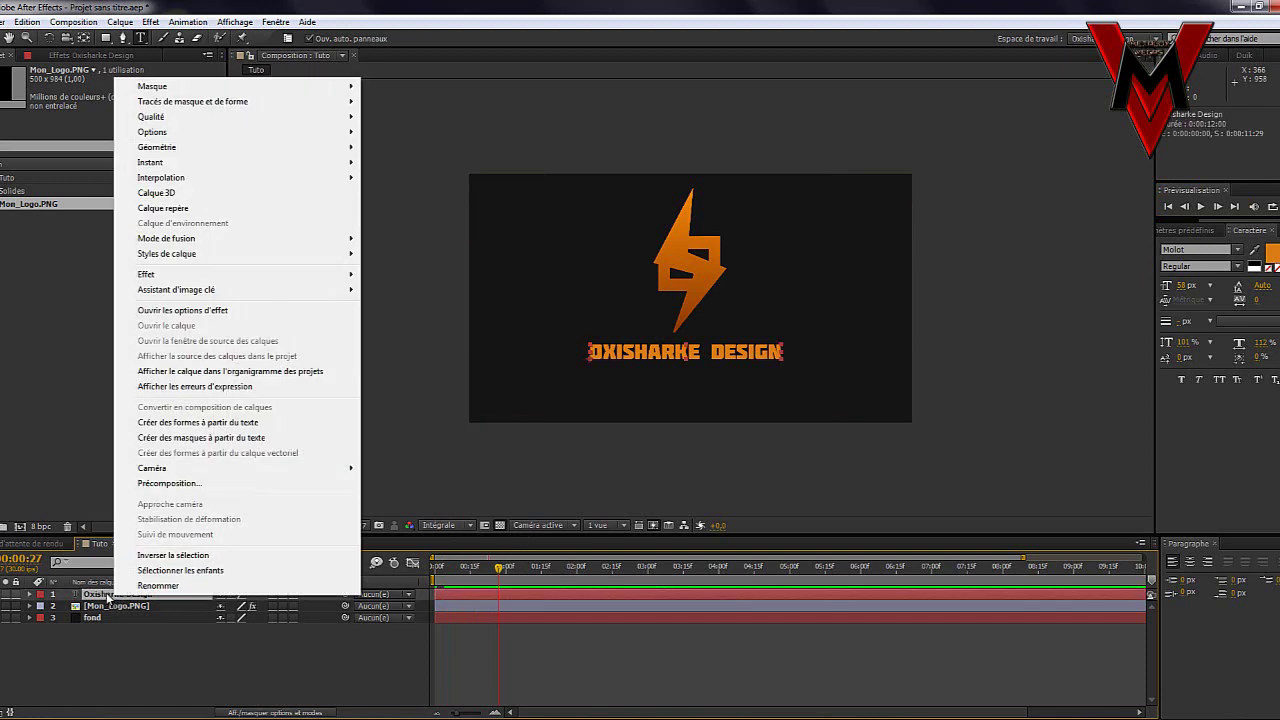
click(219, 193)
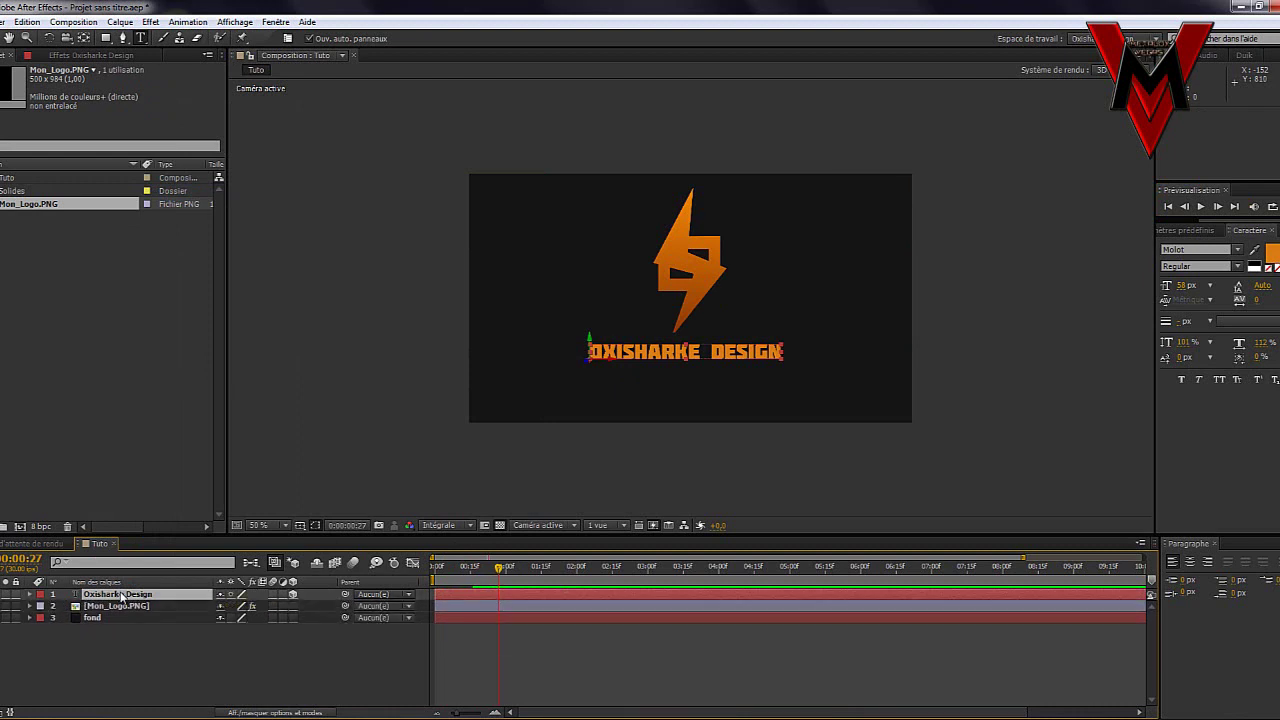
key(r)
- Try rotating the Oxisharke Design text about its Y and X axes, and reset both rotations to 0°
drag(233, 629, 144, 640)
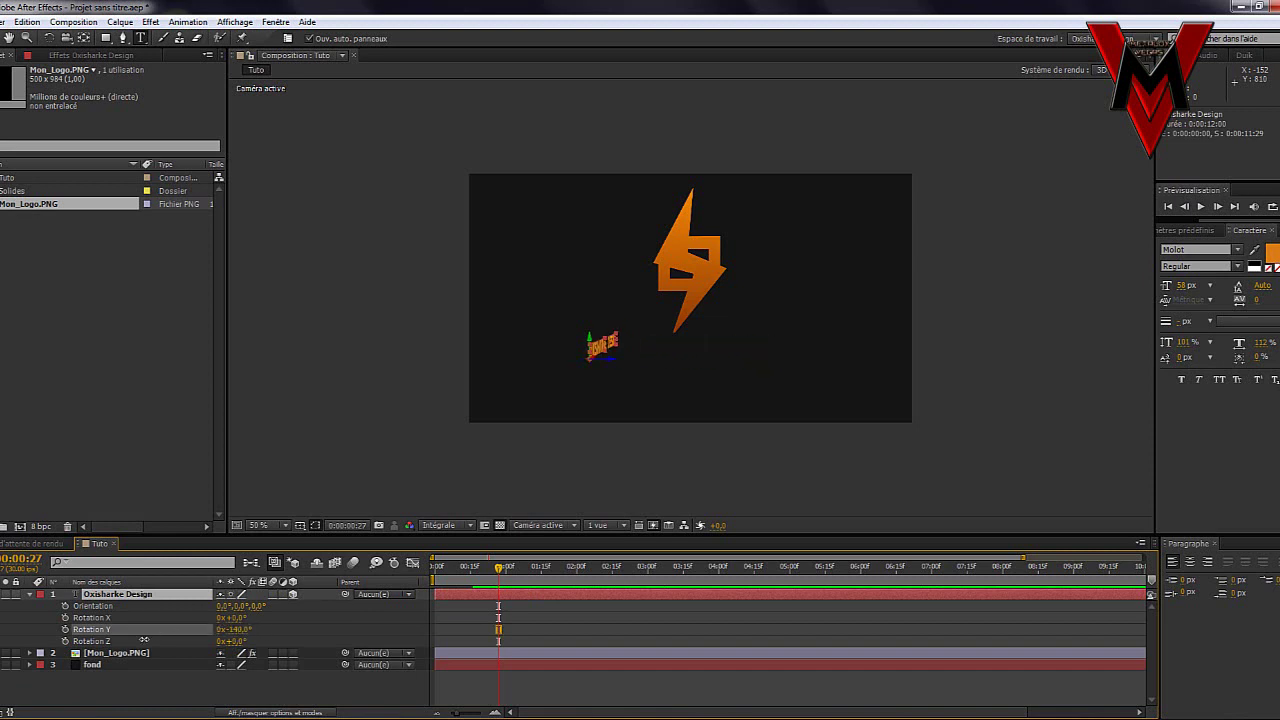
mouse_move(232, 617)
mouse_down()
mouse_move(275, 621)
mouse_move(244, 645)
mouse_move(250, 620)
mouse_move(284, 614)
mouse_move(238, 618)
mouse_move(263, 627)
mouse_move(221, 637)
mouse_up()
click(237, 629)
text(0)
click(238, 641)
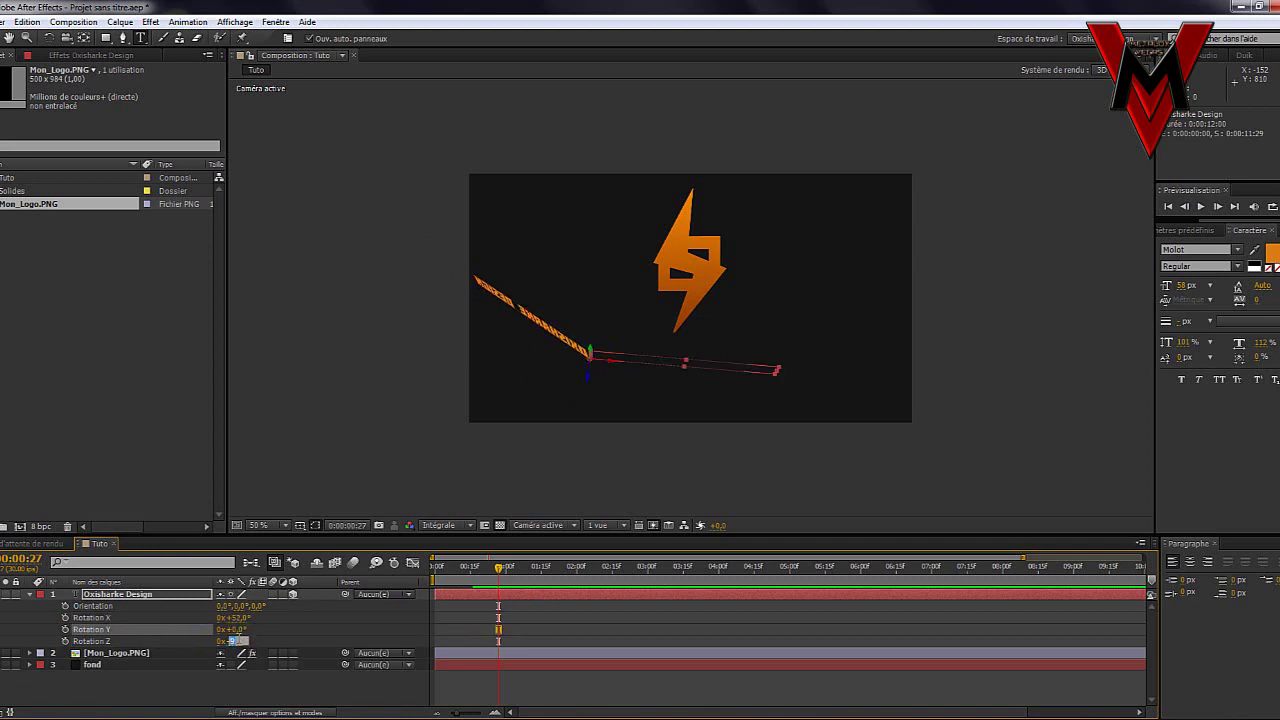
click(232, 617)
text(0)
key(Return)
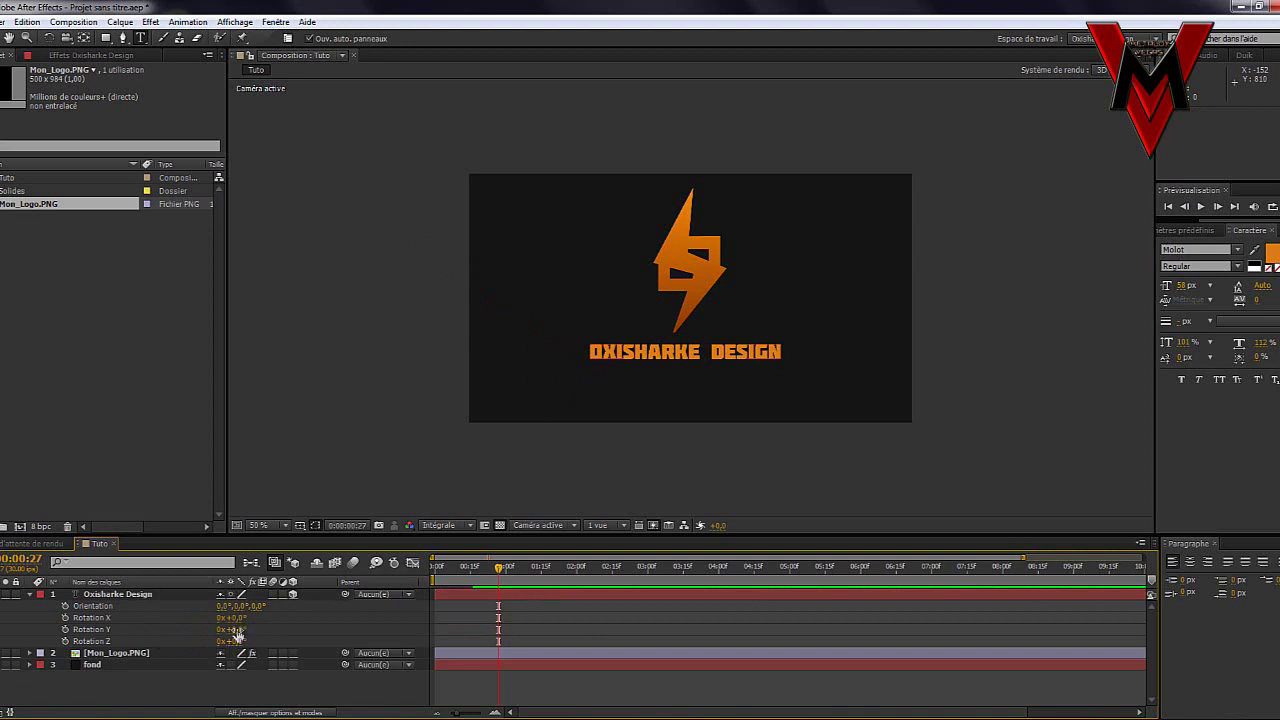
- Test the text's Z, Y and X rotations one after another, resetting each tested value to 0°
drag(237, 641, 247, 641)
click(240, 641)
text(0)
key(Return)
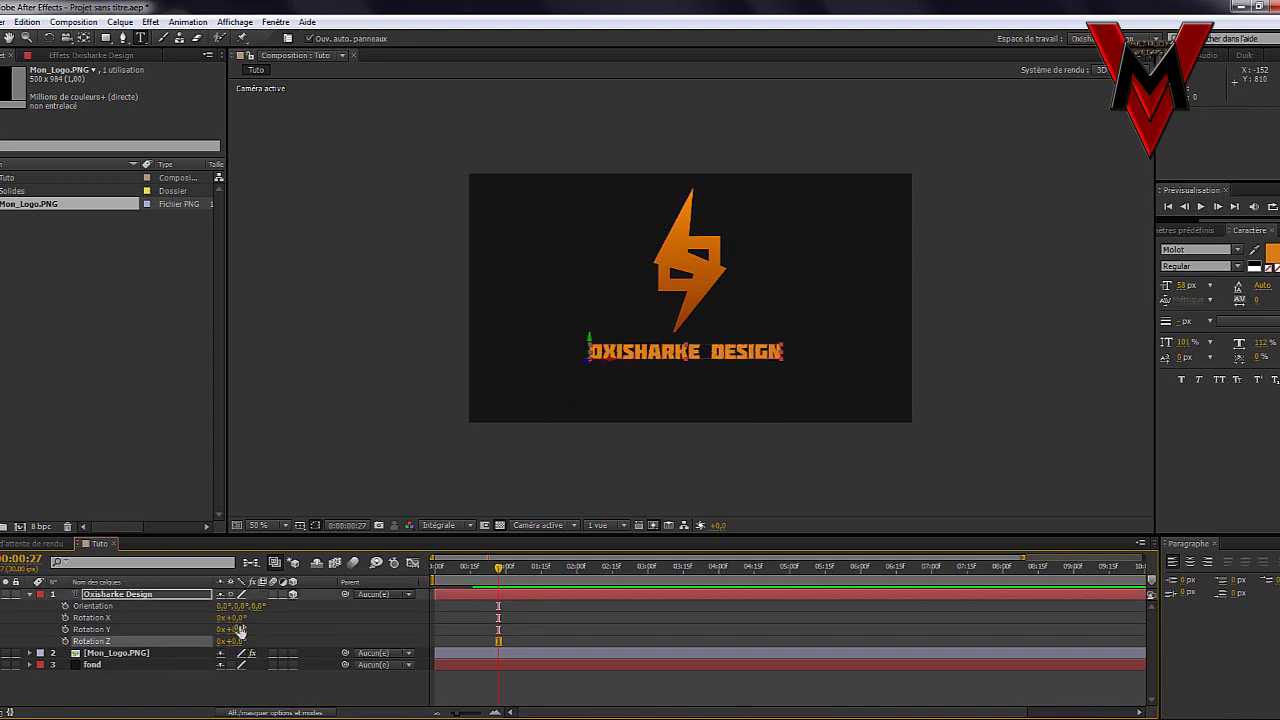
drag(240, 633, 302, 637)
click(240, 629)
text(0)
key(Return)
click(234, 617)
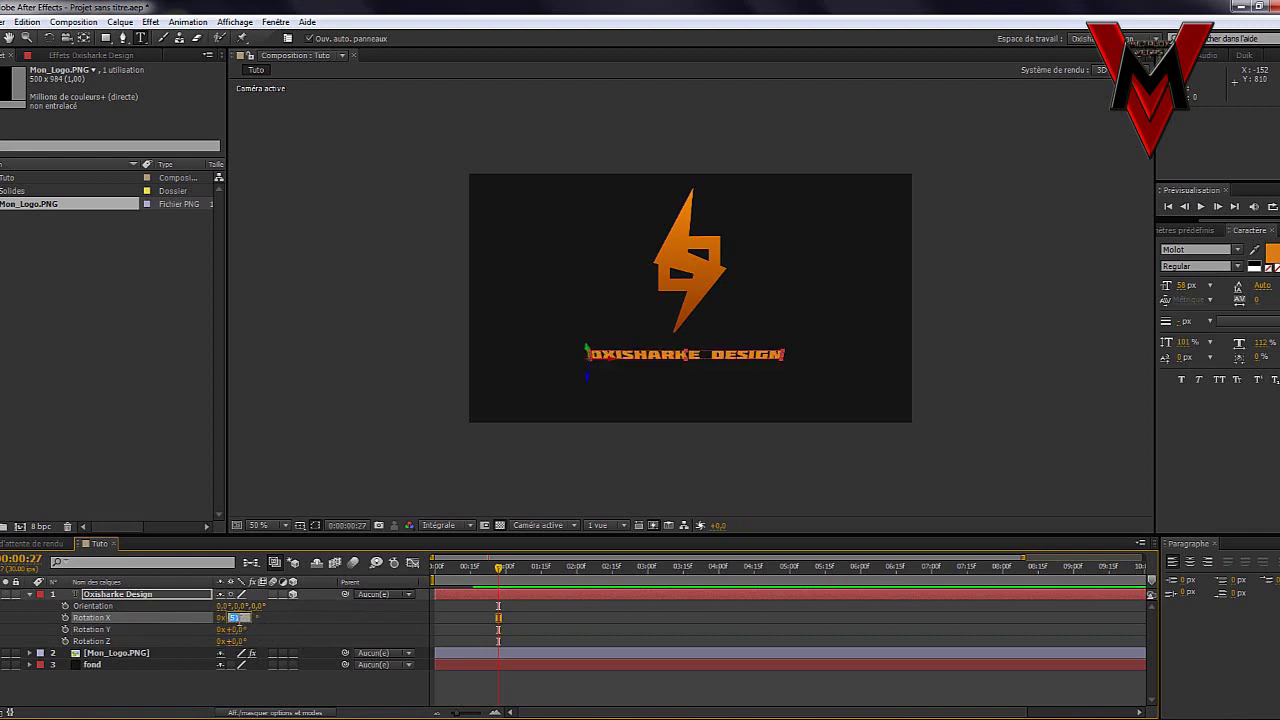
text(0)
key(Return)
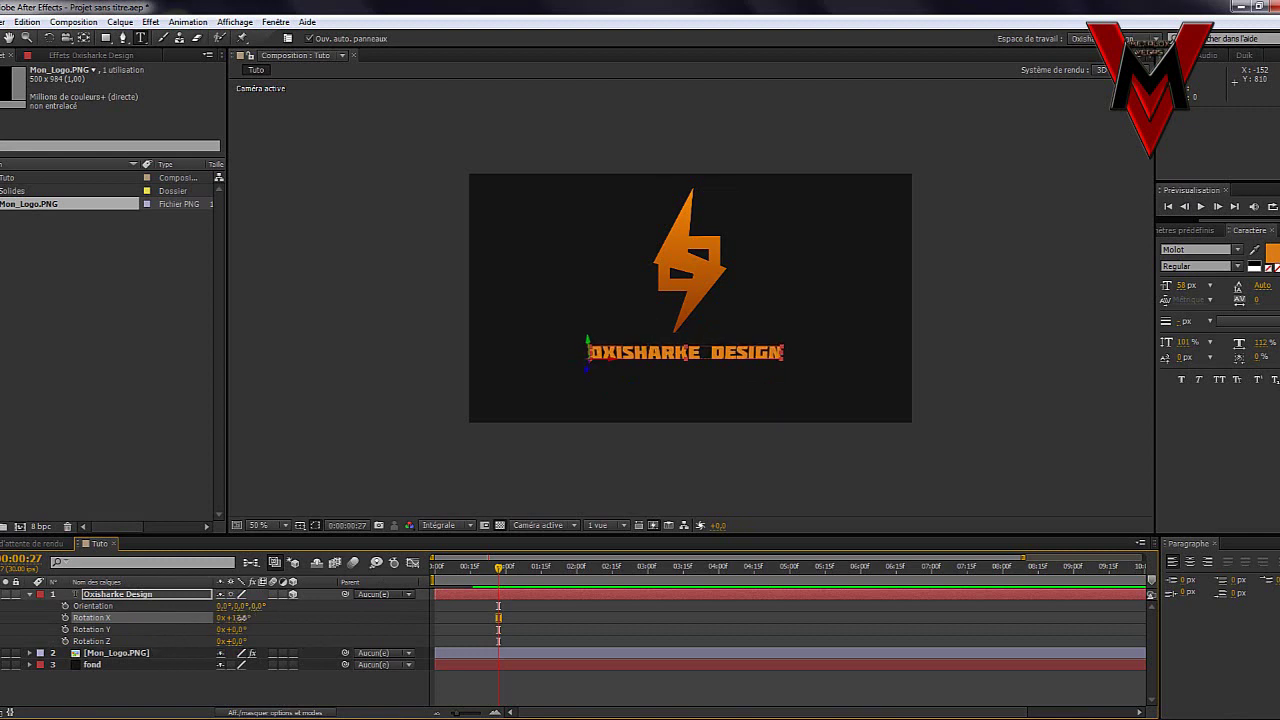
- Set the Oxisharke Design layer's X rotation to -90° and fine-tune it to -97°
click(235, 617)
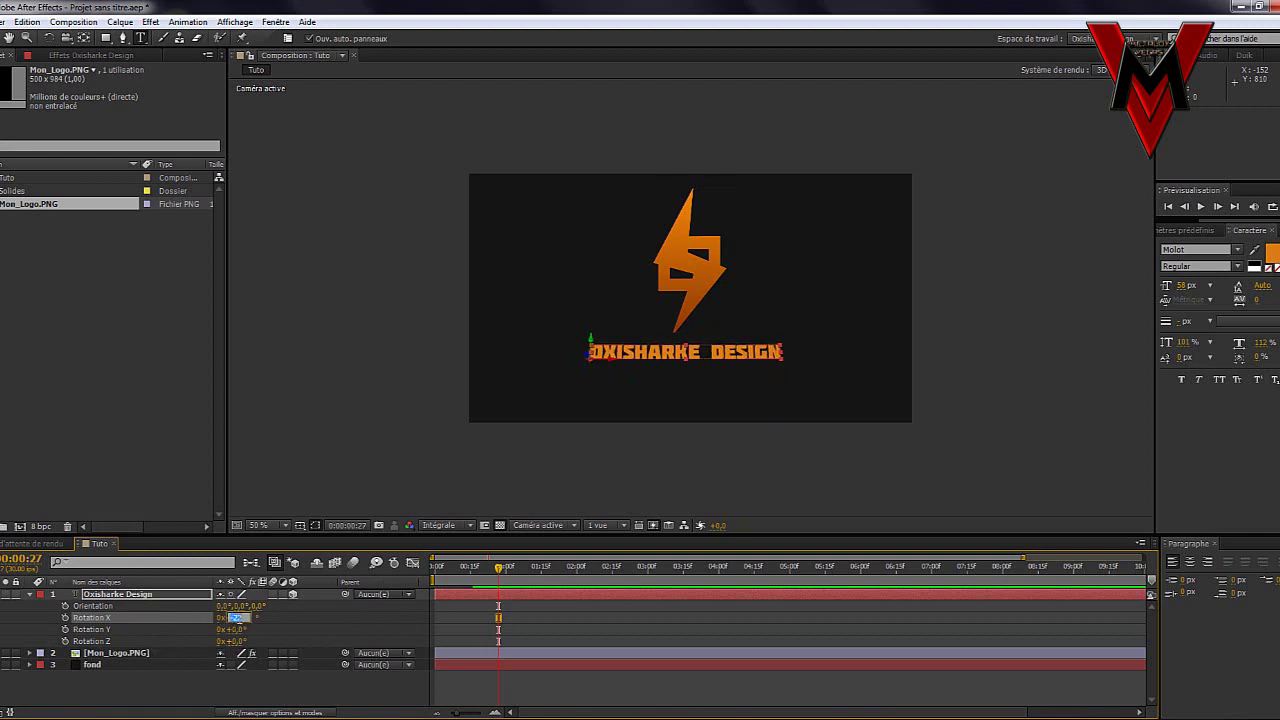
text(-90)
key(Return)
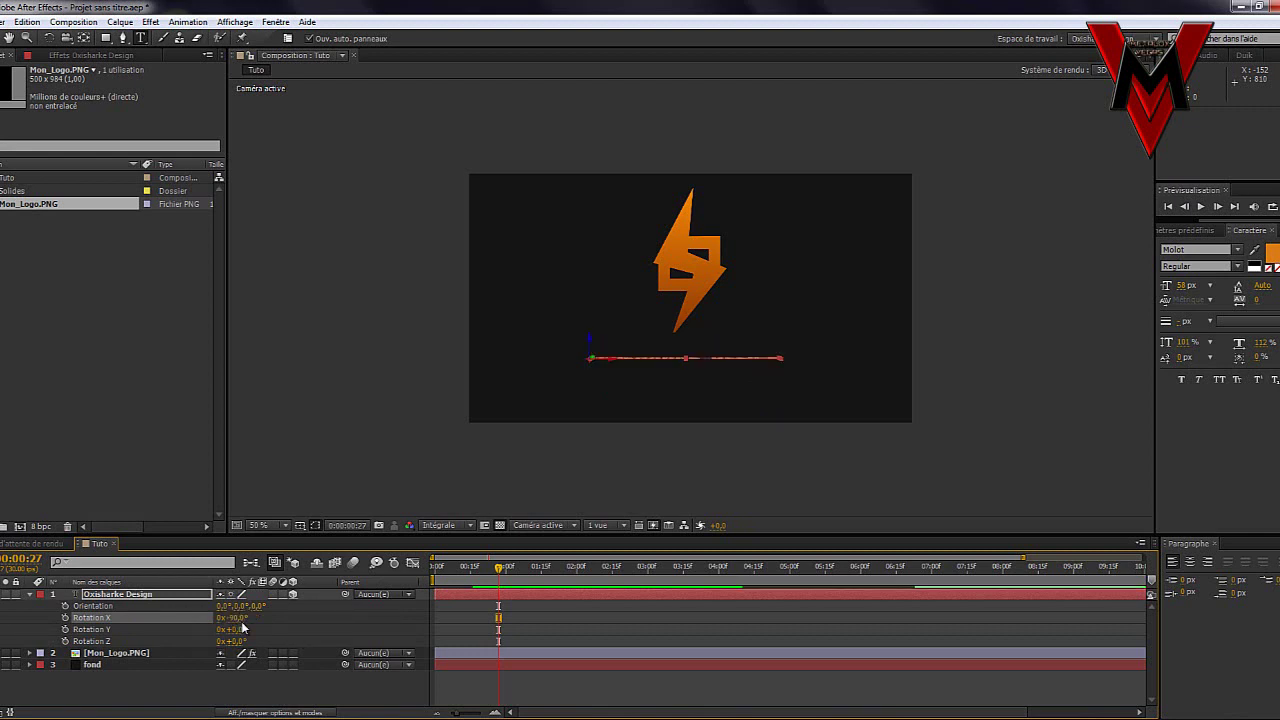
click(463, 595)
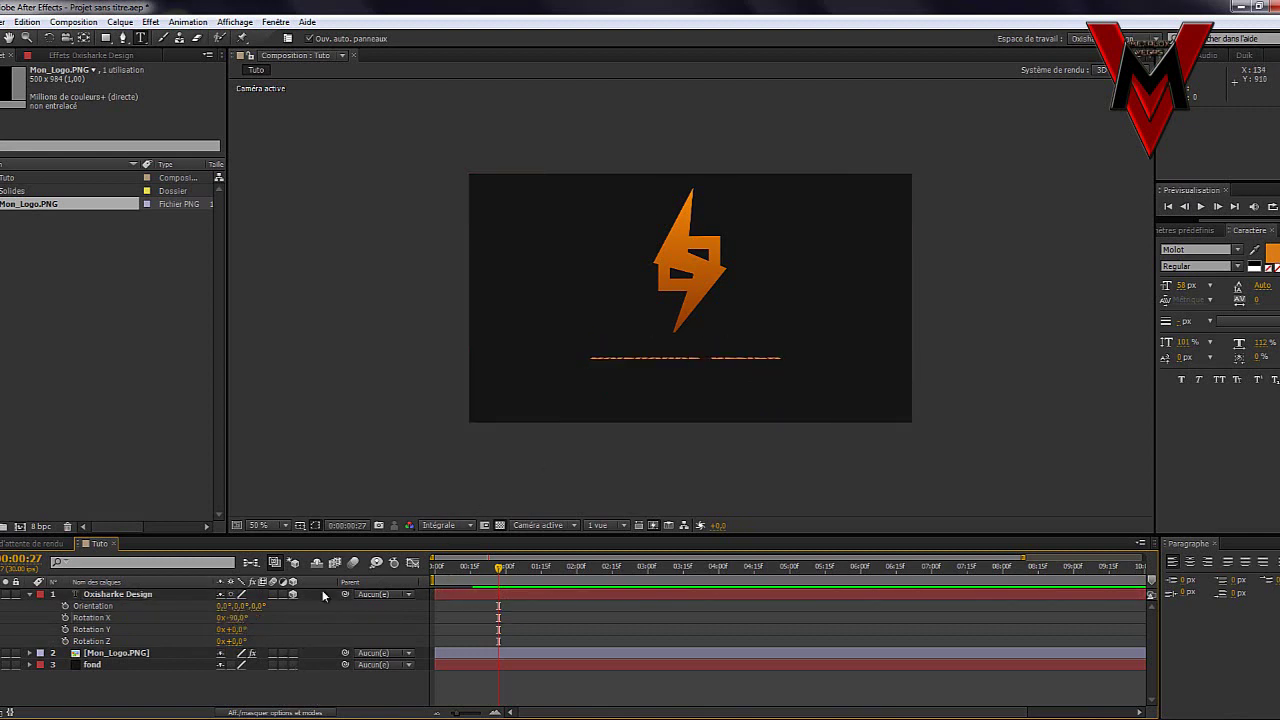
click(230, 617)
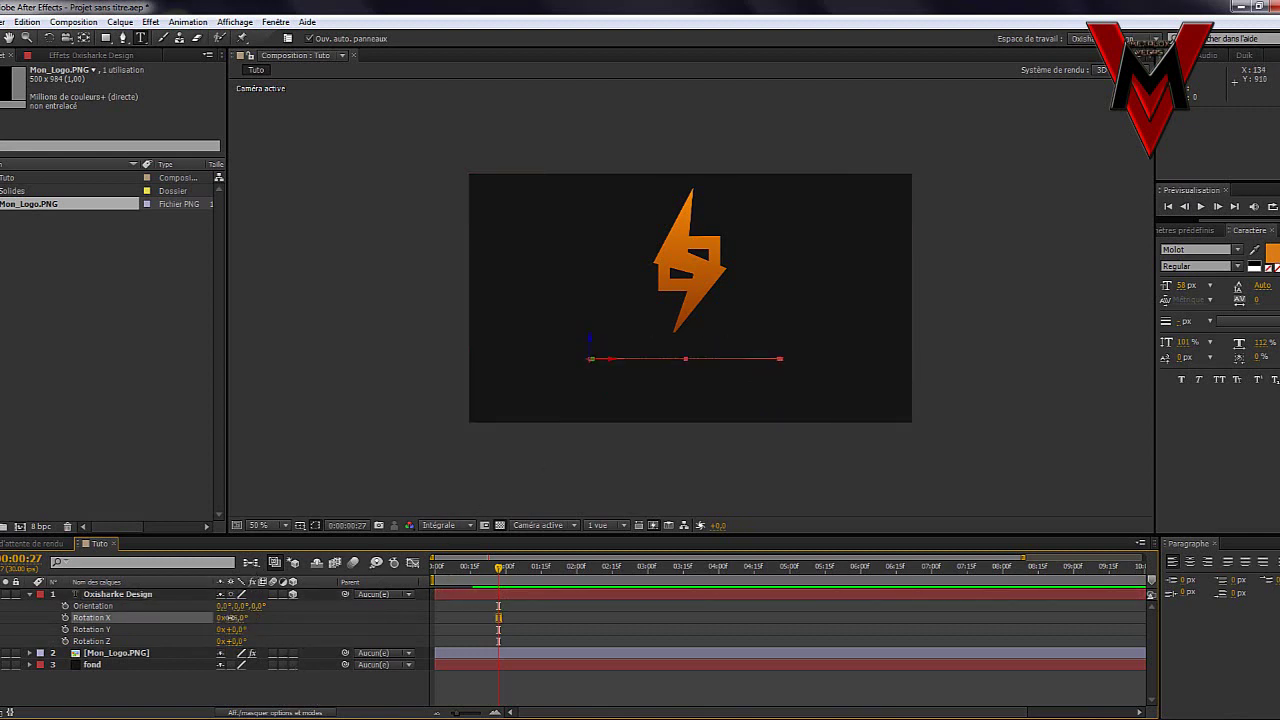
click(603, 403)
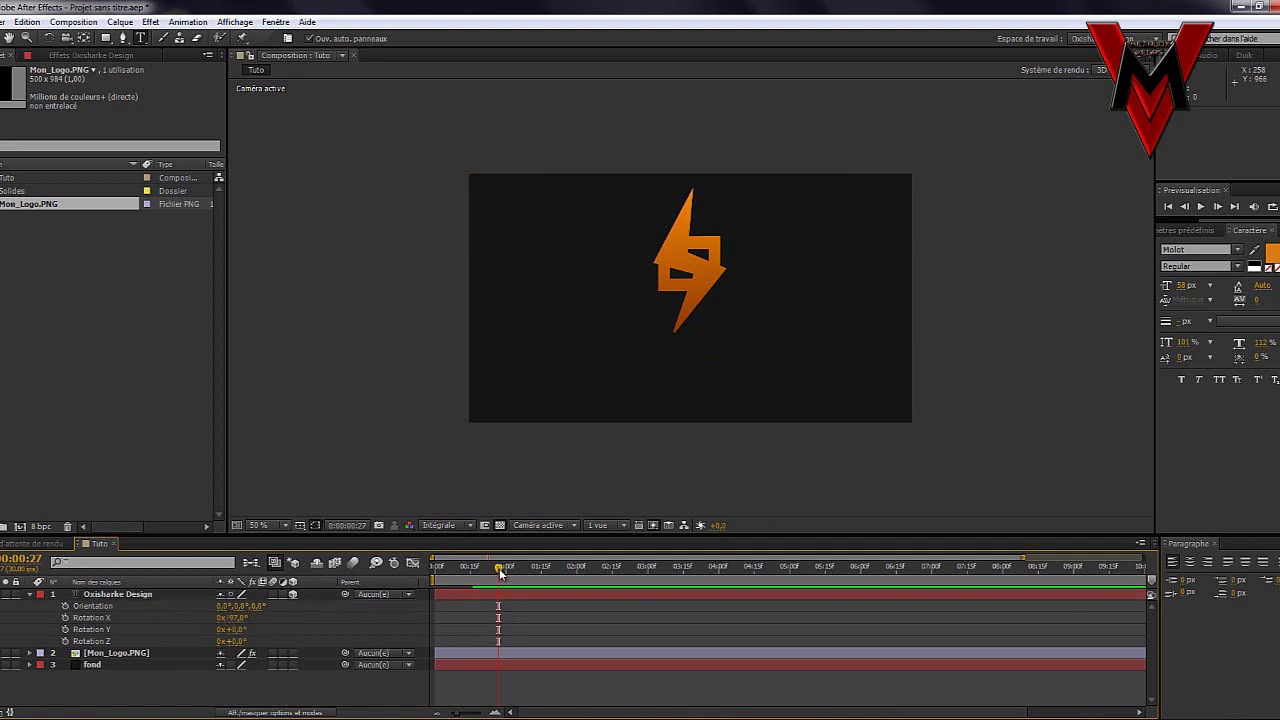
- Keyframe the text's X rotation at 0:00:00:27 and move the current time to 0:00:01:15
drag(477, 574, 496, 576)
click(286, 525)
click(300, 290)
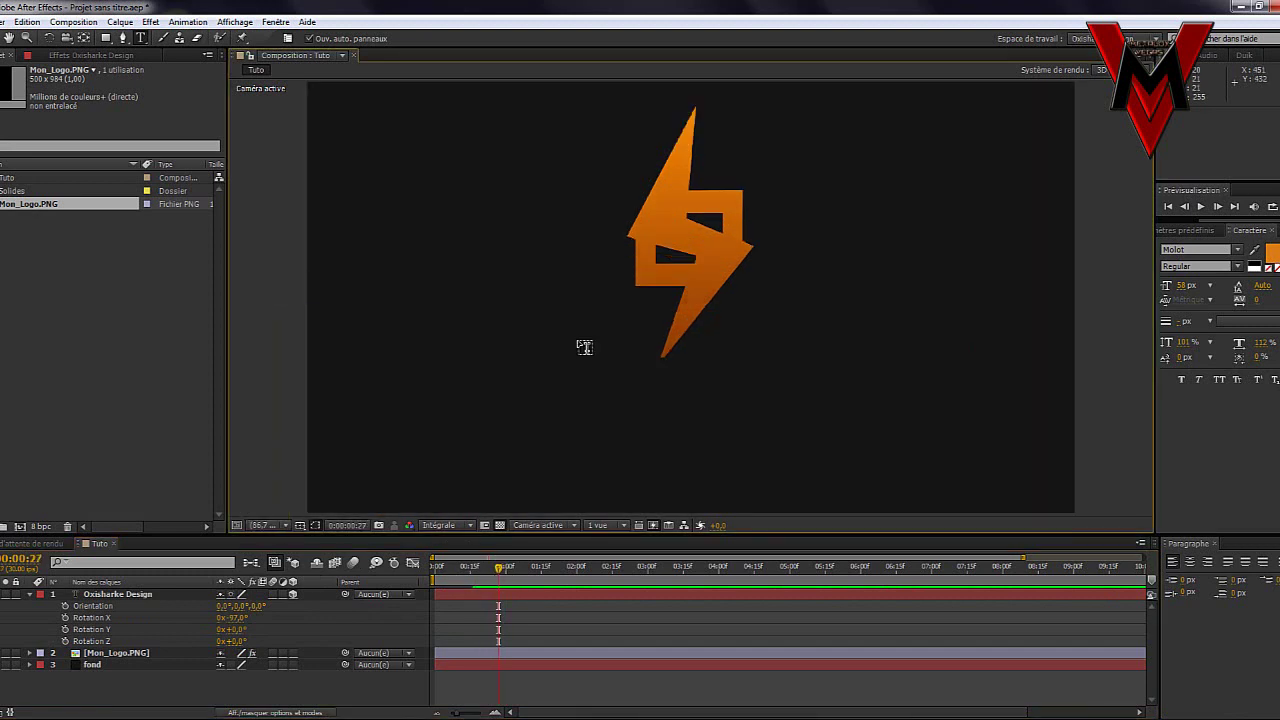
click(65, 619)
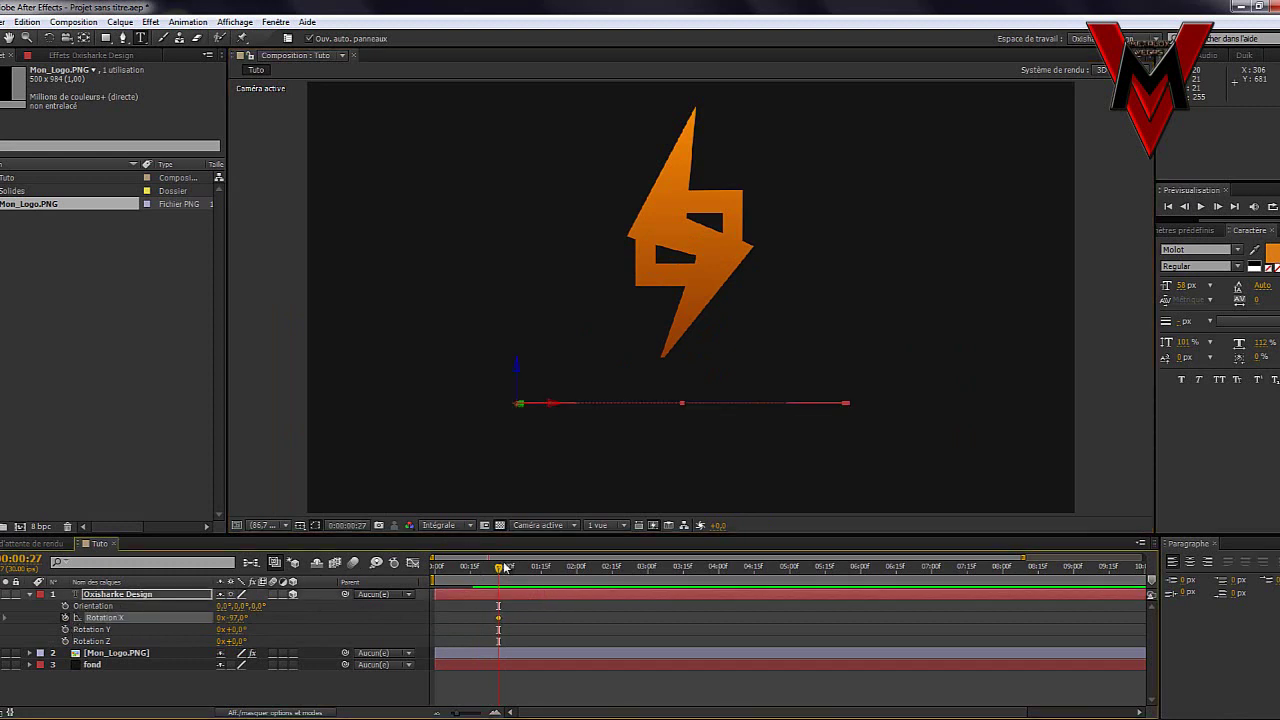
drag(512, 575, 539, 582)
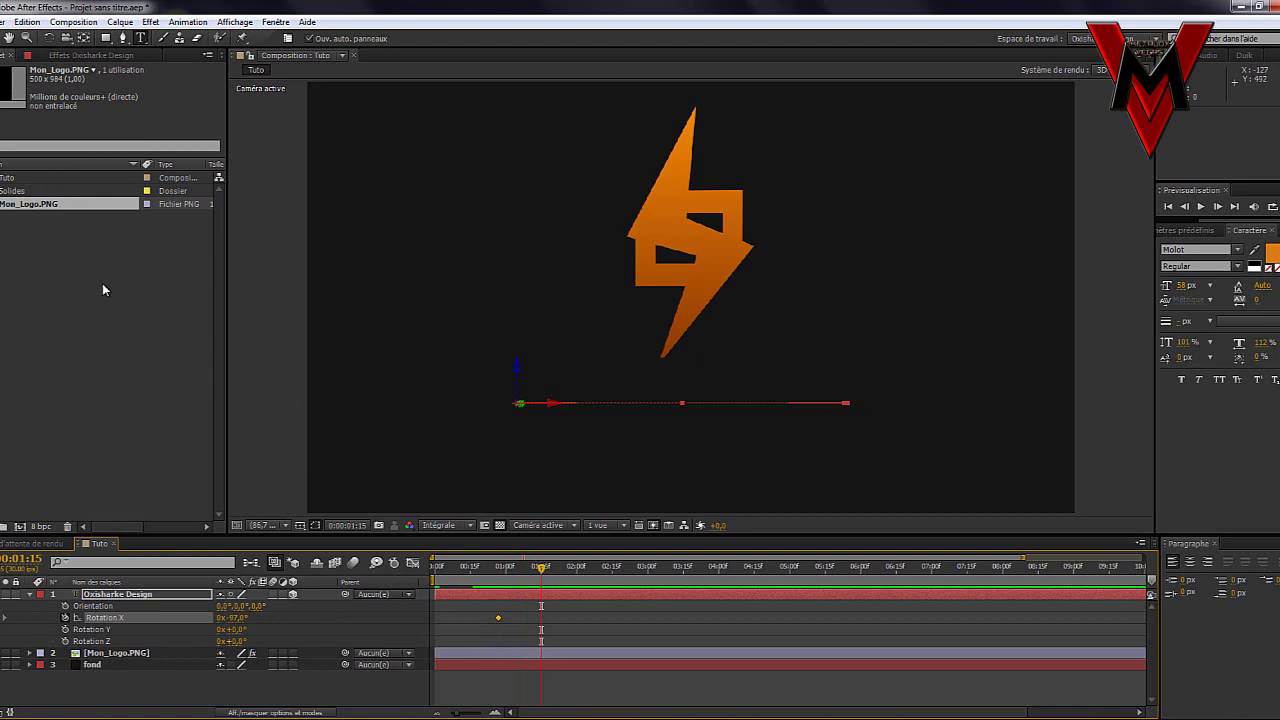
- Check the Tuto composition's settings and close them without changes
right_click(68, 180)
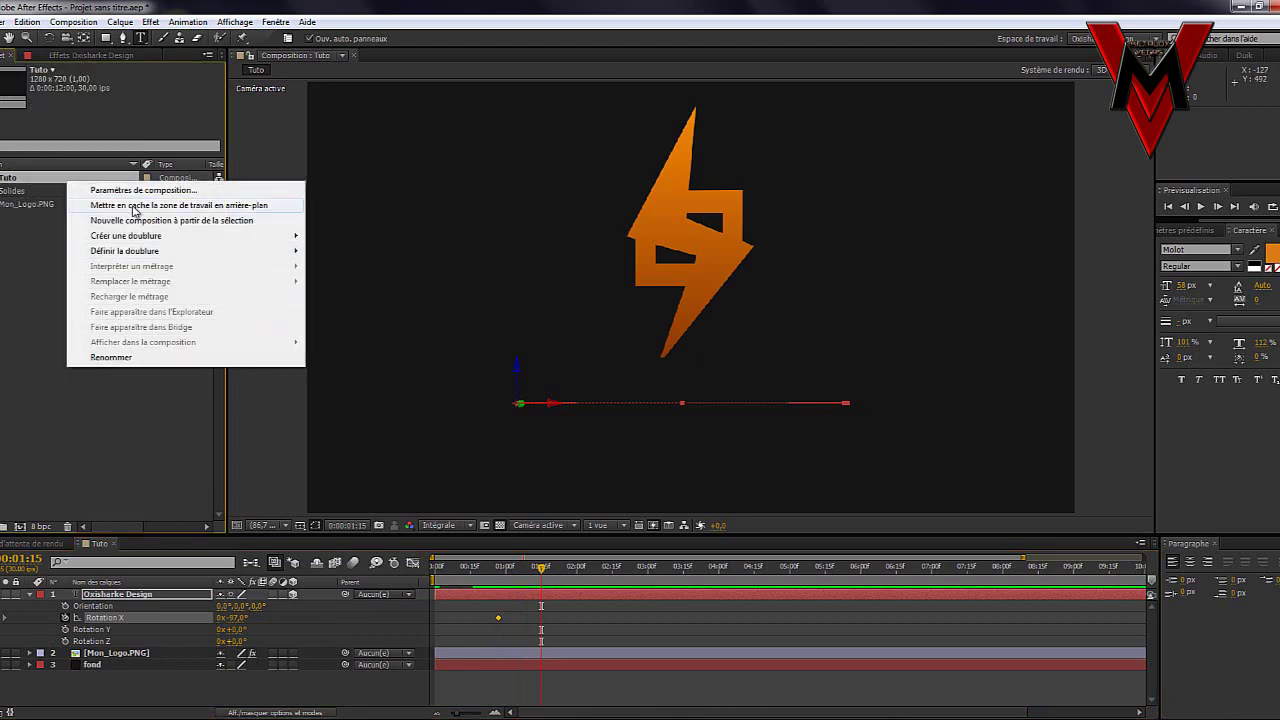
click(136, 191)
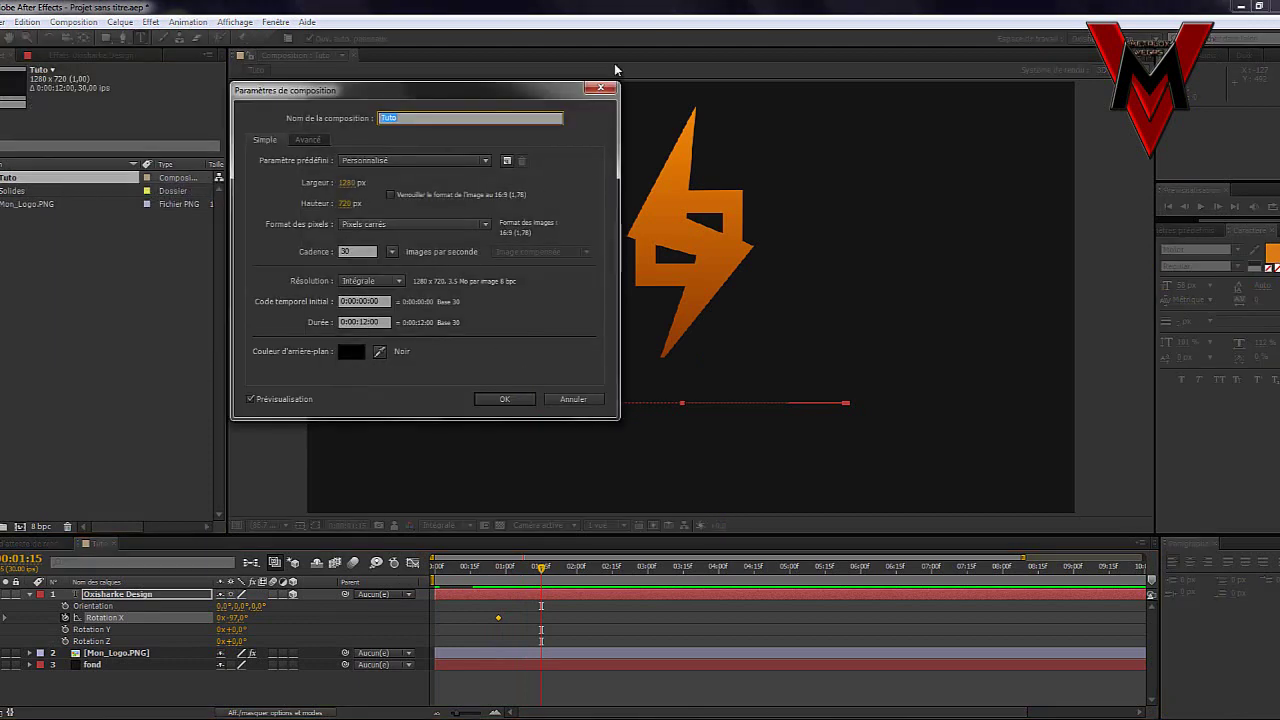
click(600, 89)
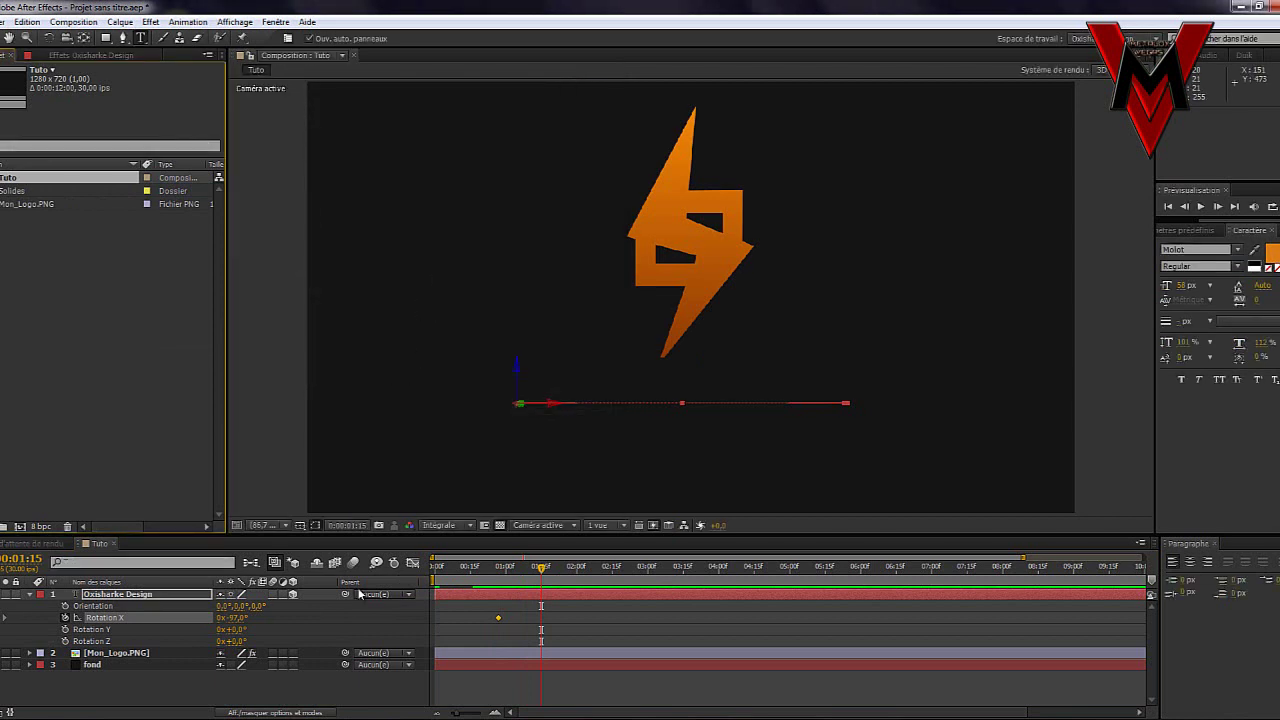
- Set the text's X rotation to 0° at 0:00:01:15 and deselect the layer
click(237, 618)
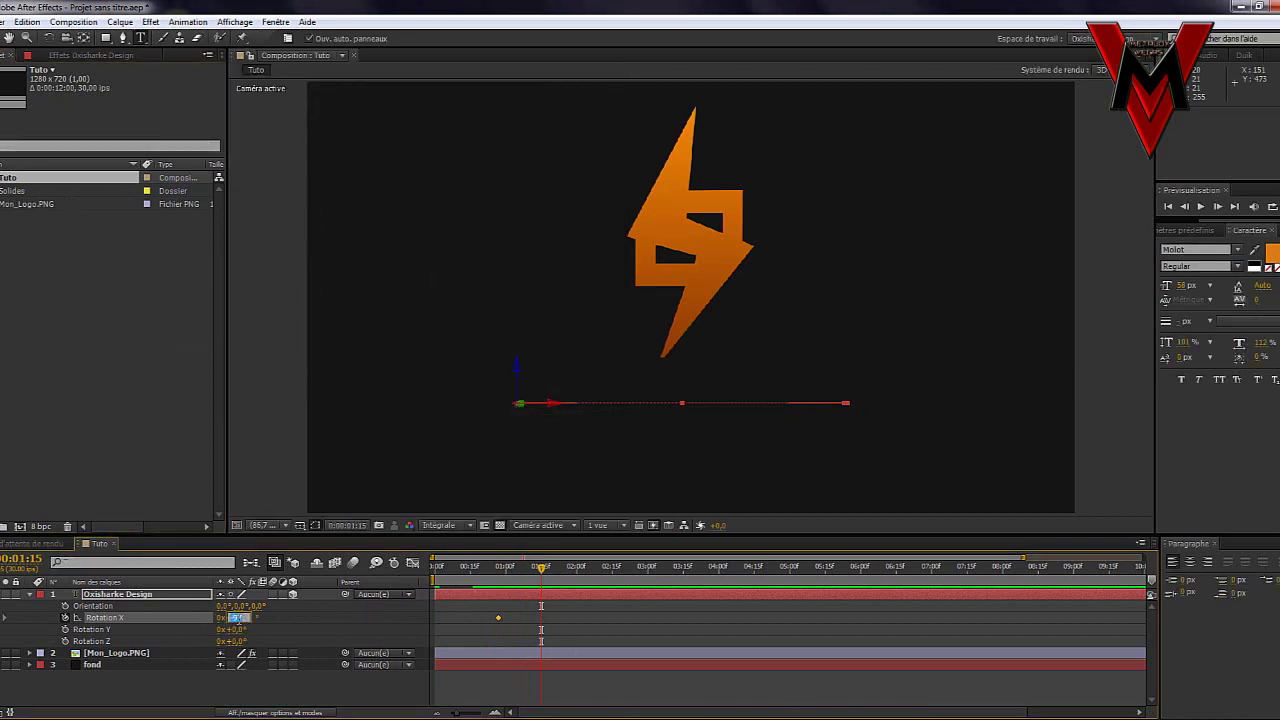
text(0)
key(Return)
click(240, 706)
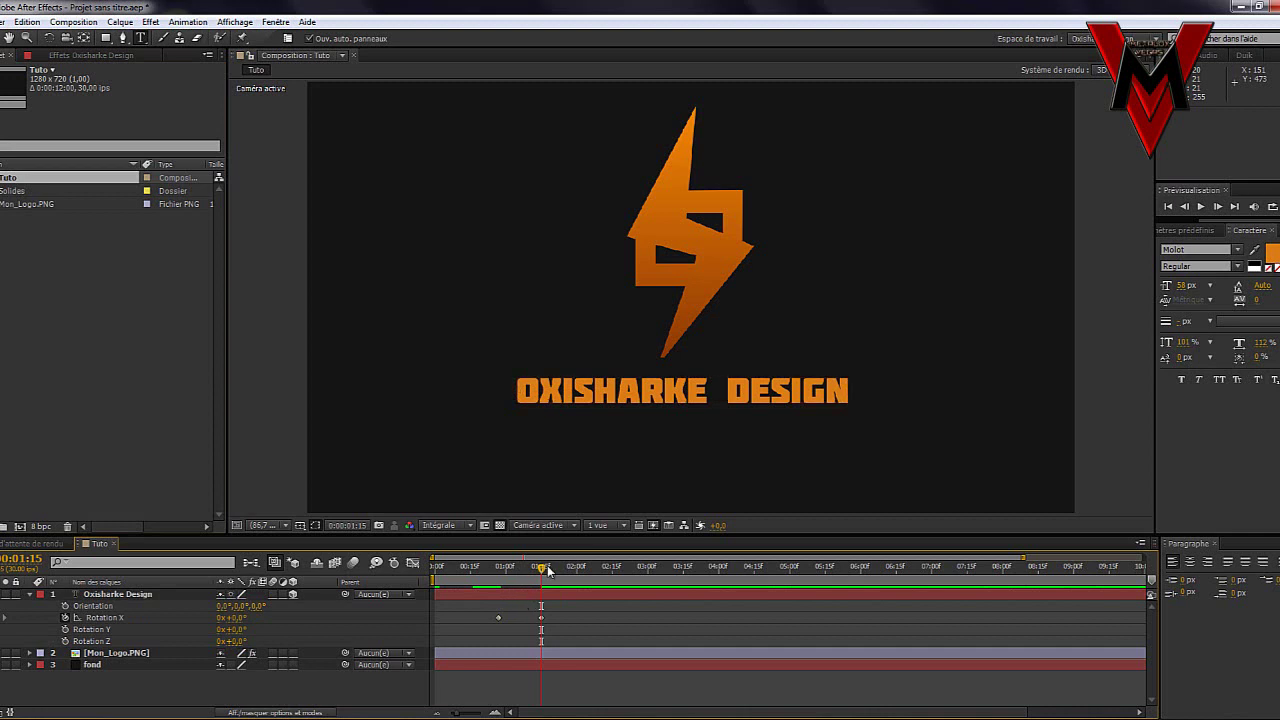
- Preview the intro from the first frame to check the text's flip-up animation
drag(510, 575, 435, 577)
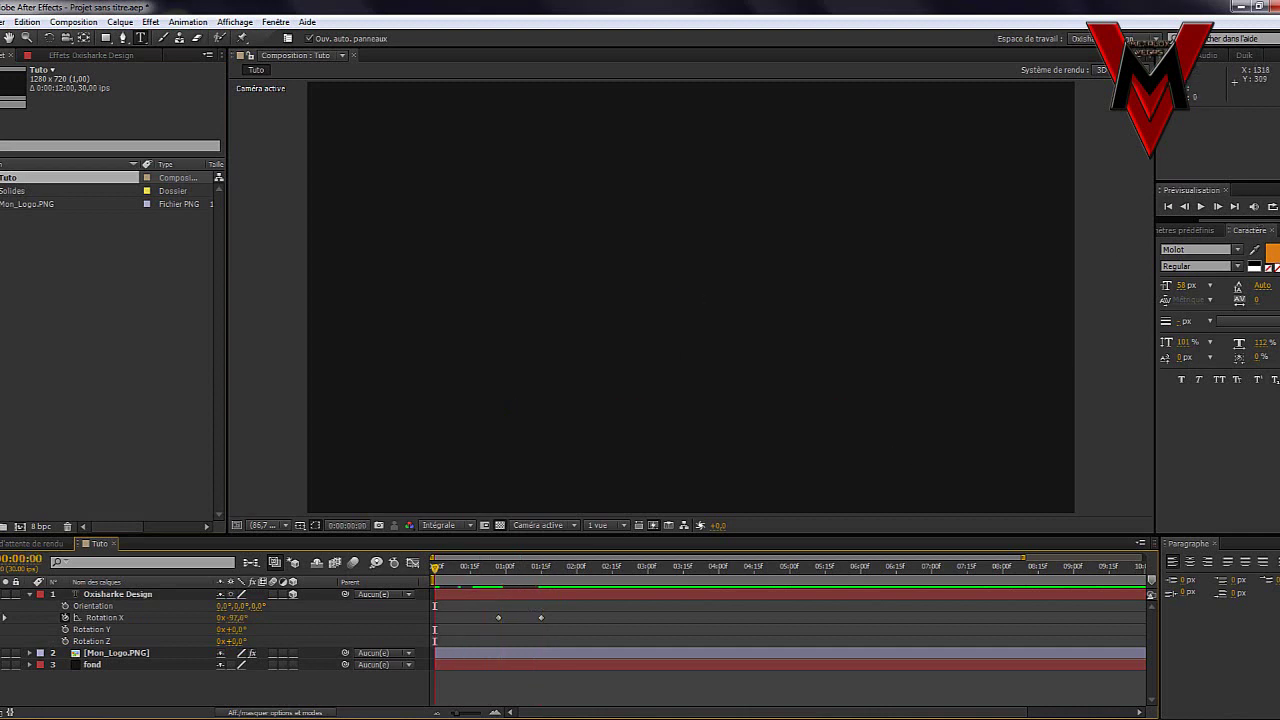
key(space)
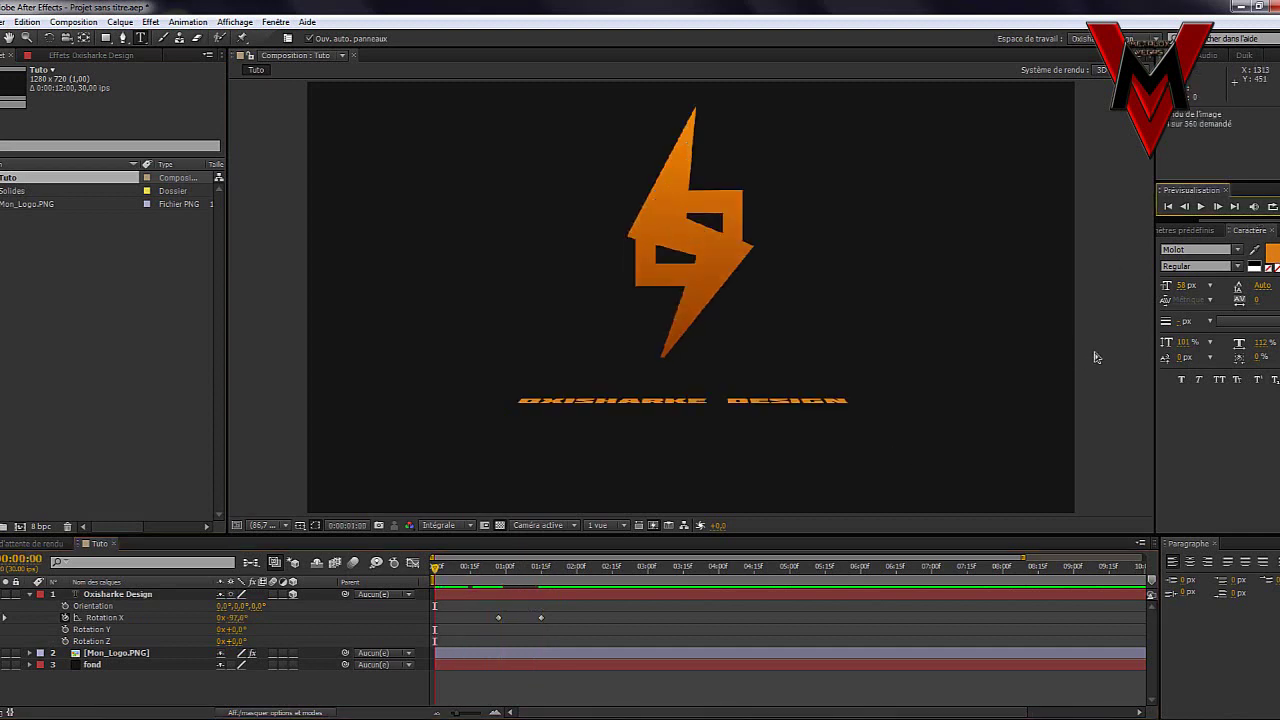
key(space)
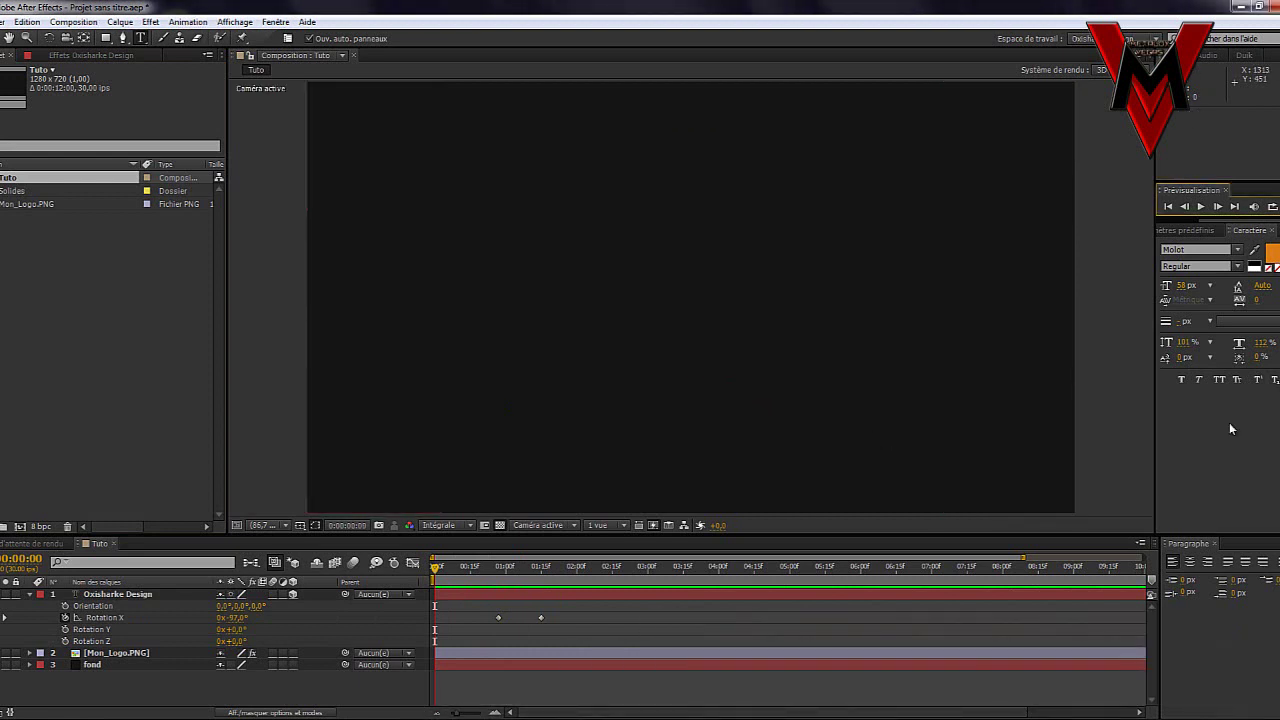
- Add an X rotation keyframe of 15° to the Oxisharke Design text at 0:00:01:17
drag(467, 577, 546, 583)
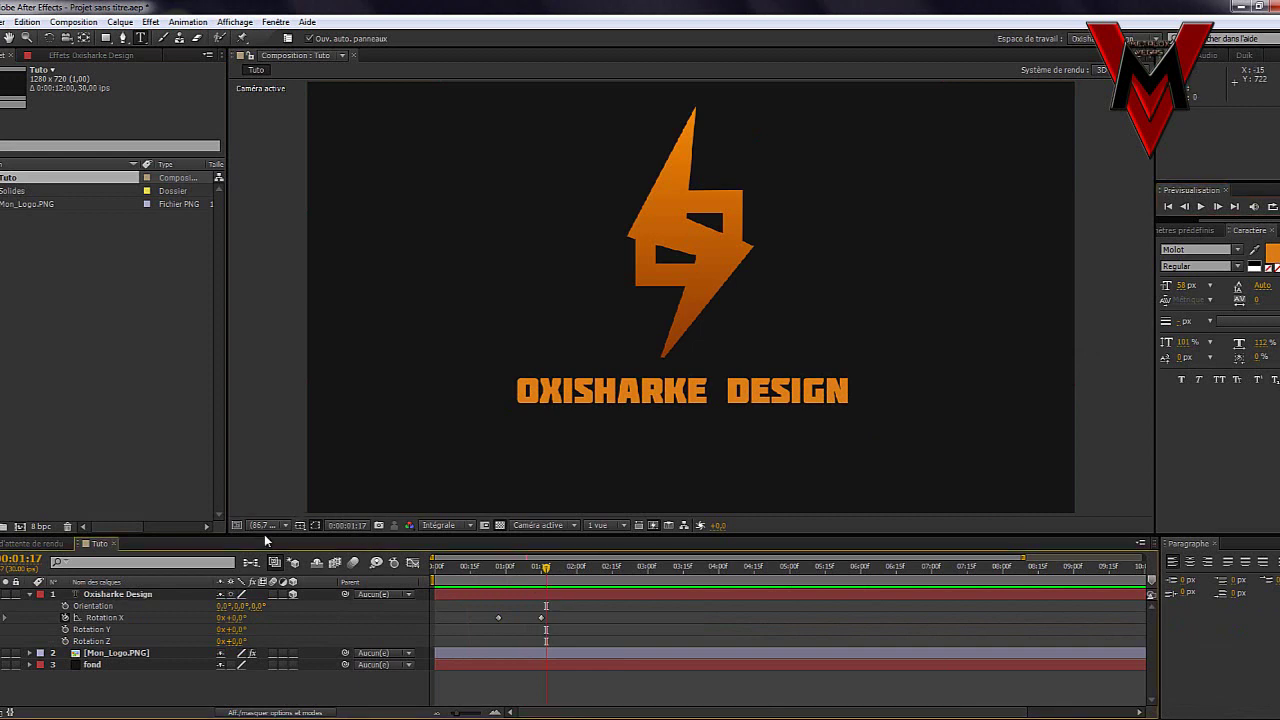
click(236, 619)
key(Return)
drag(546, 572, 546, 575)
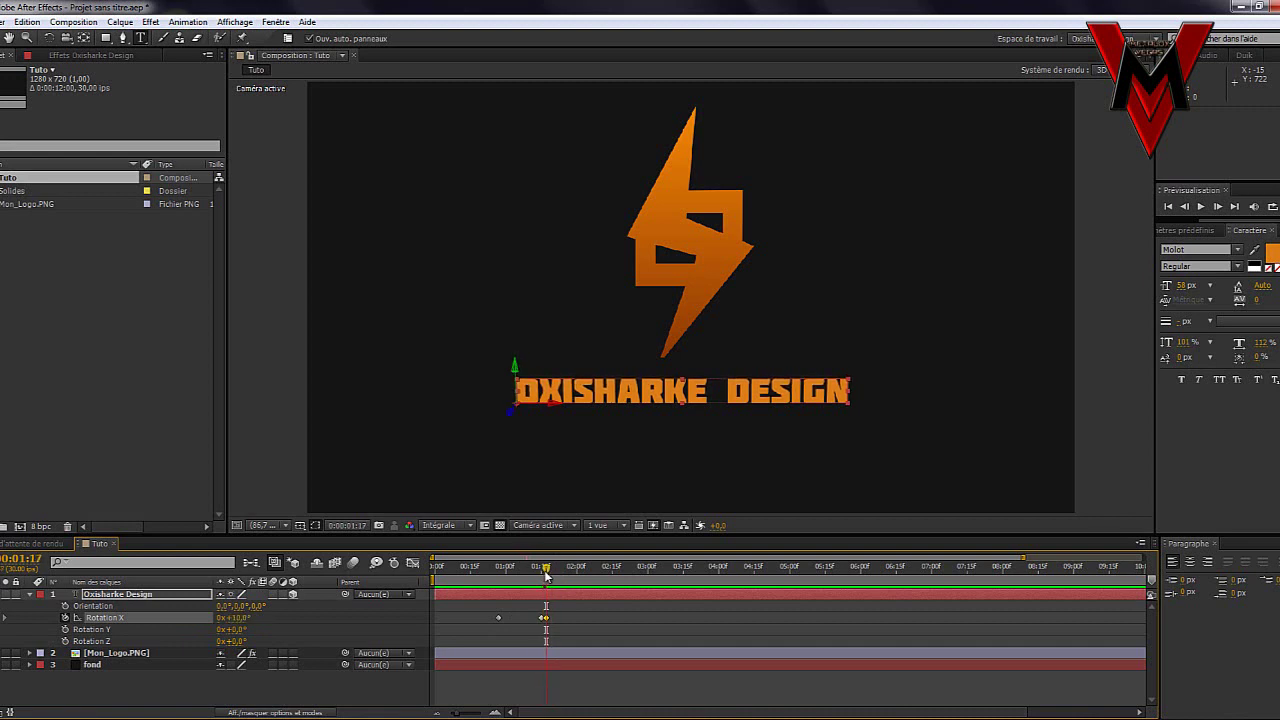
click(234, 617)
text(157)
drag(541, 572, 548, 578)
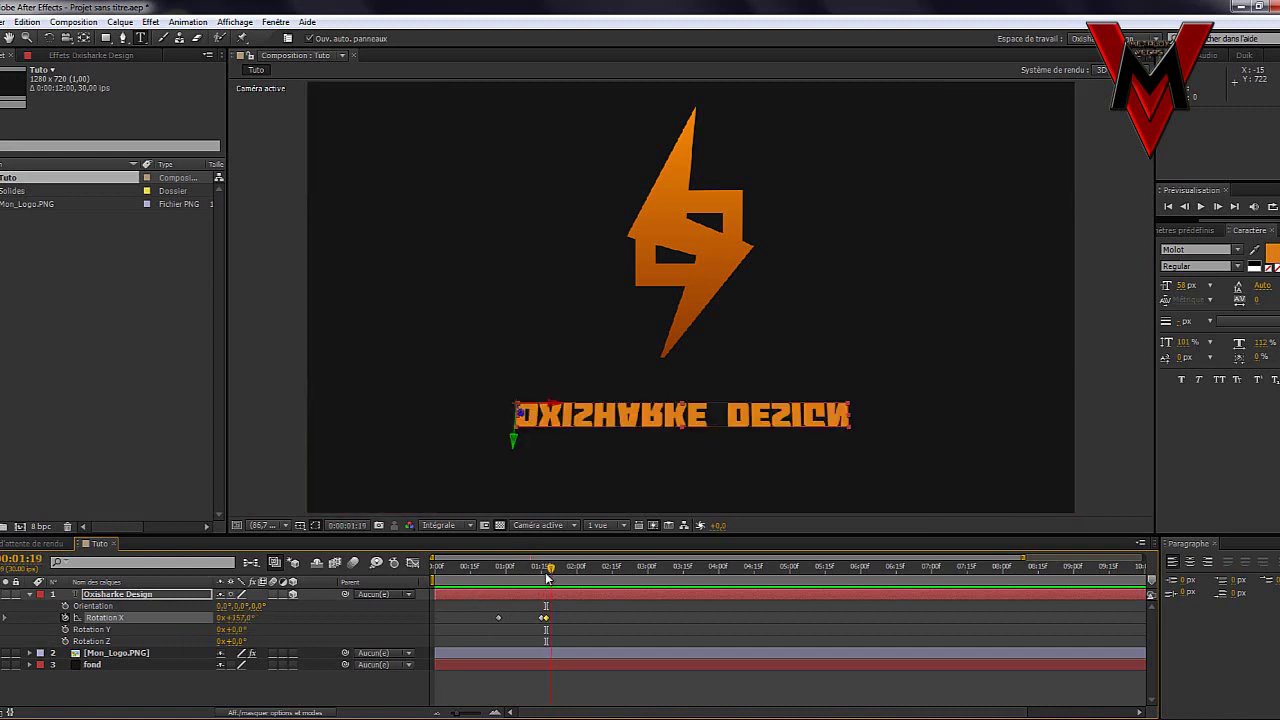
click(240, 618)
text(0)
key(Return)
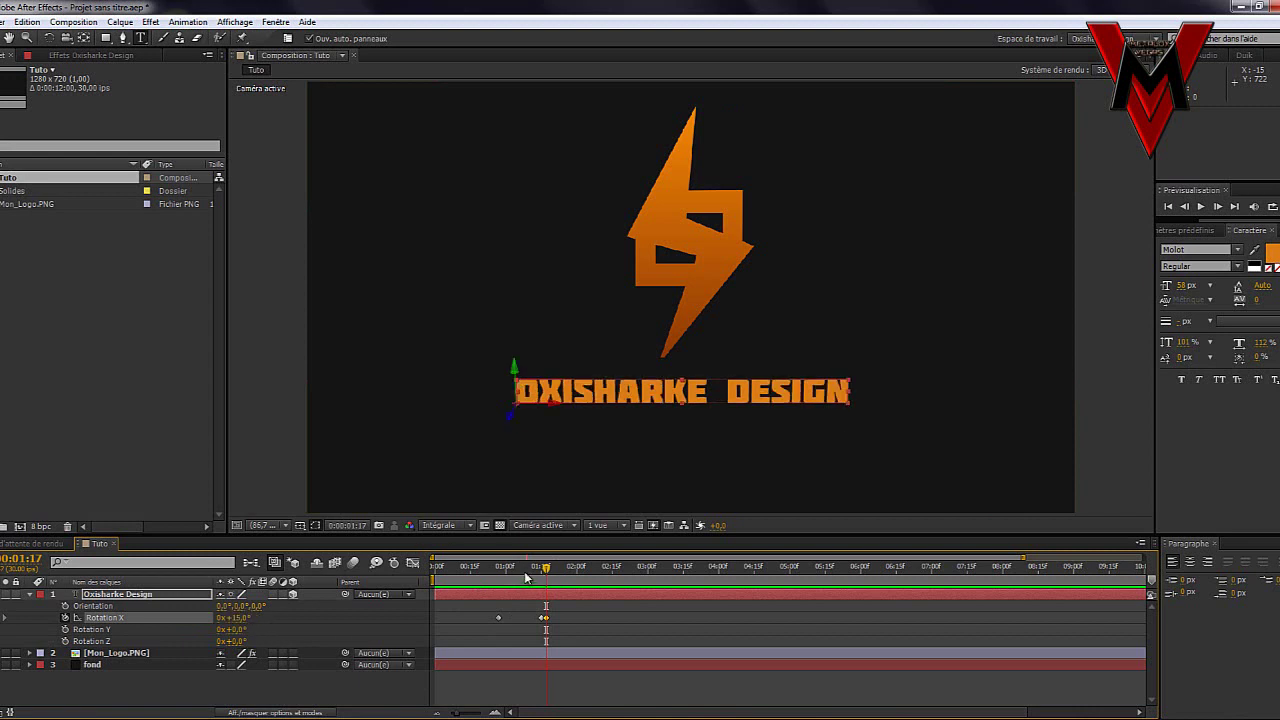
- Bring the text's X rotation back to 0° with a keyframe at 0:00:01:19
drag(546, 568, 548, 572)
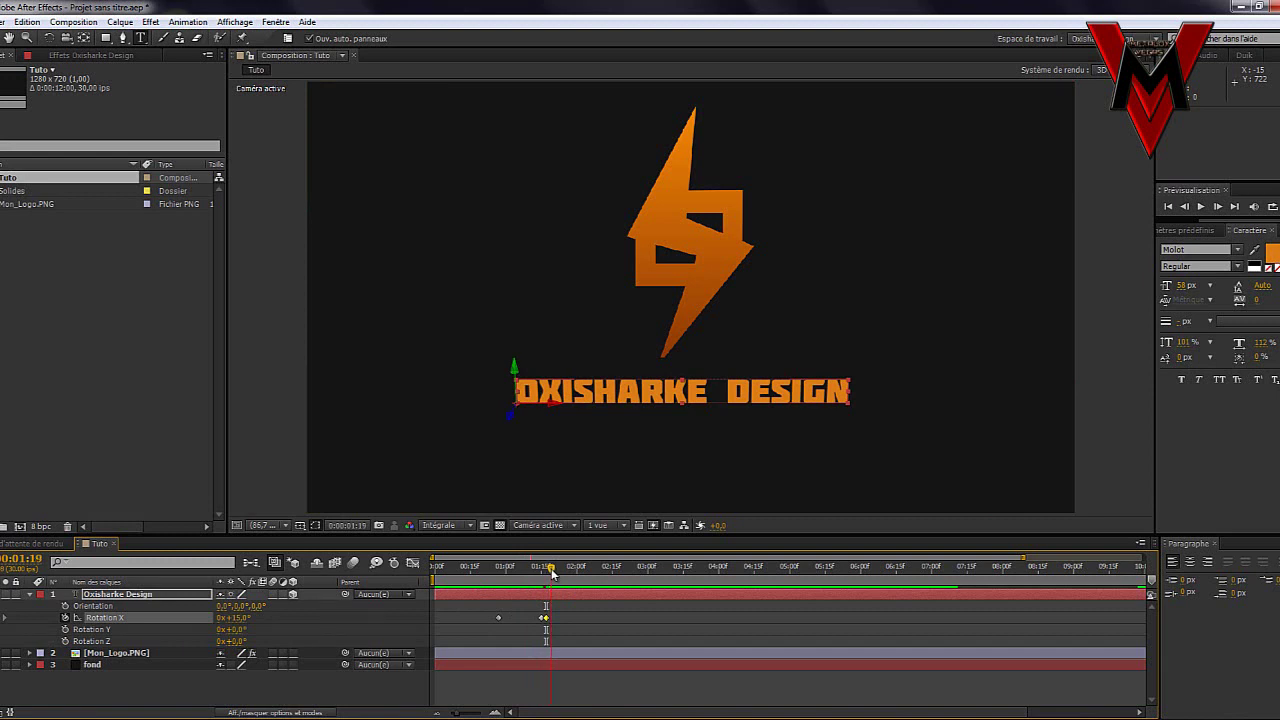
click(246, 625)
text(0)
key(Return)
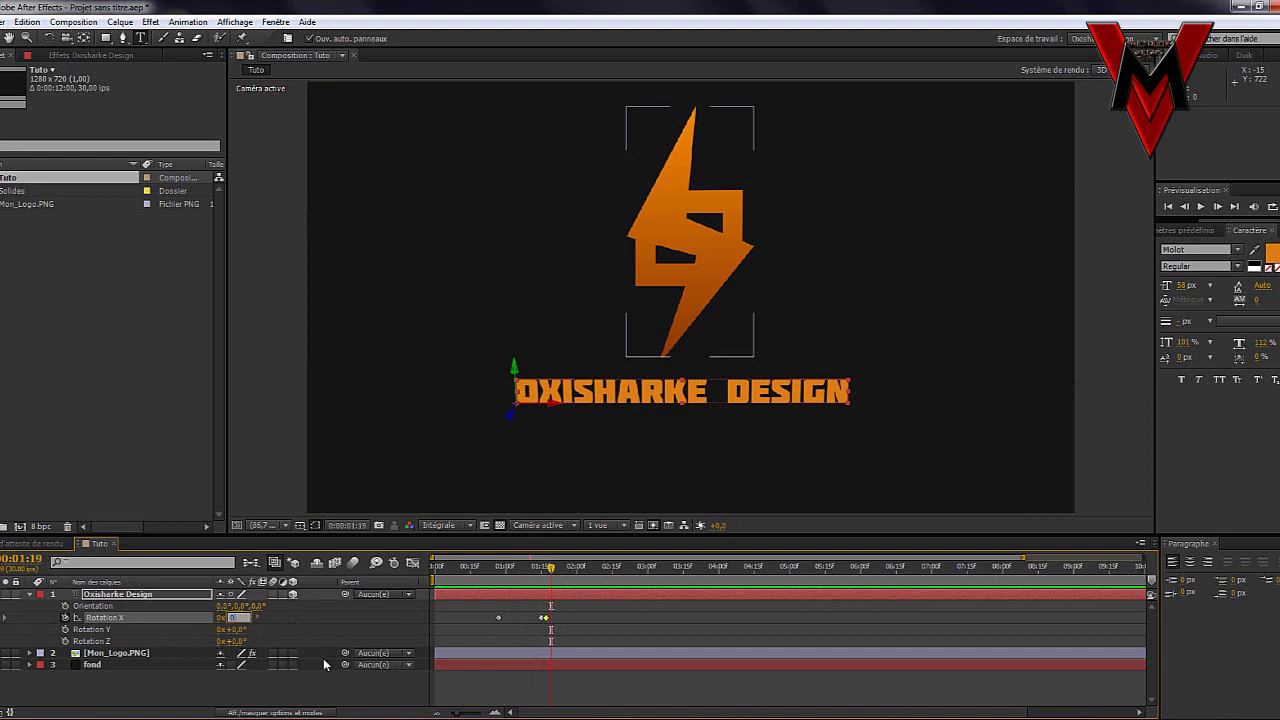
- Play a RAM preview from 0:00:00:00 to check the text's rotation with its rebound
drag(550, 570, 436, 570)
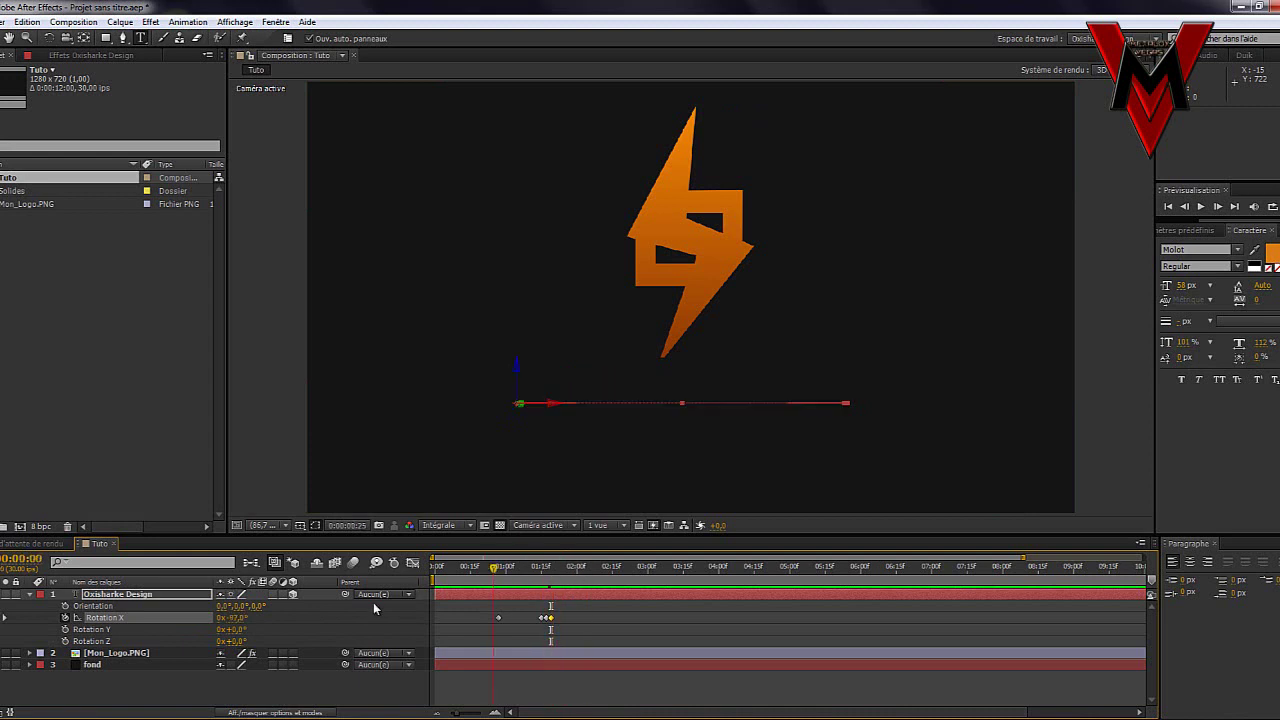
key(KP_0)
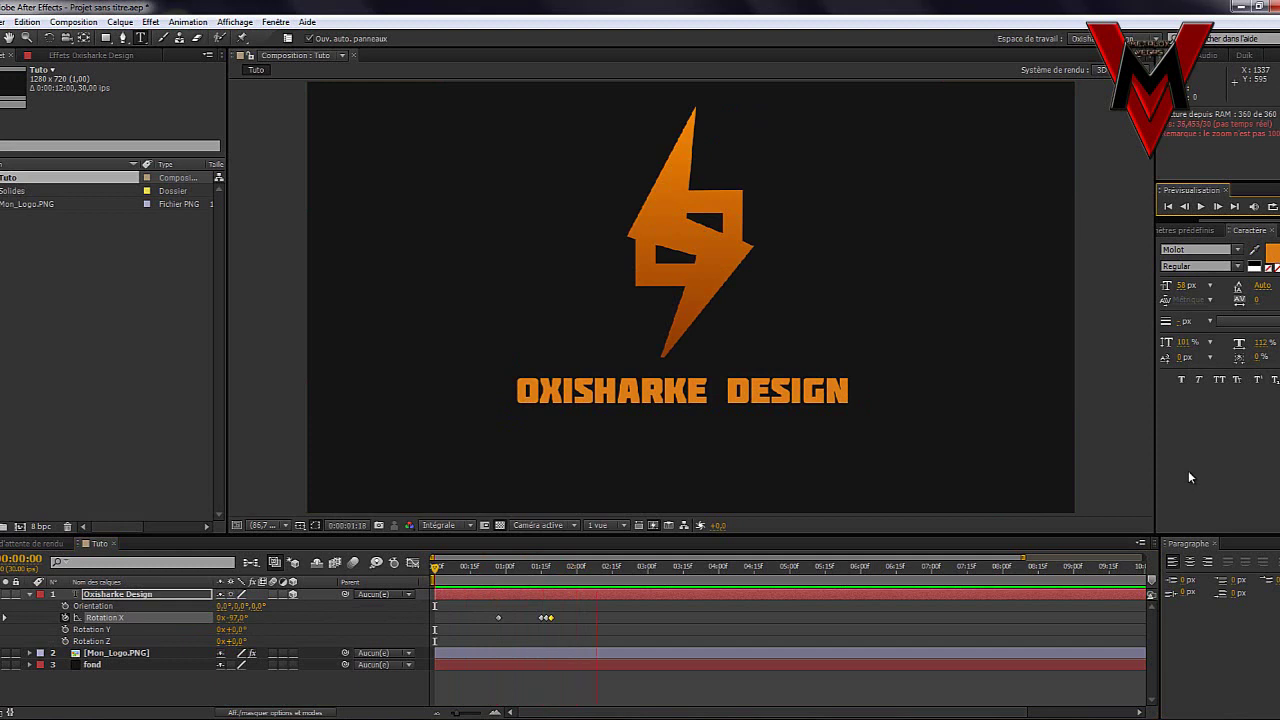
key(space)
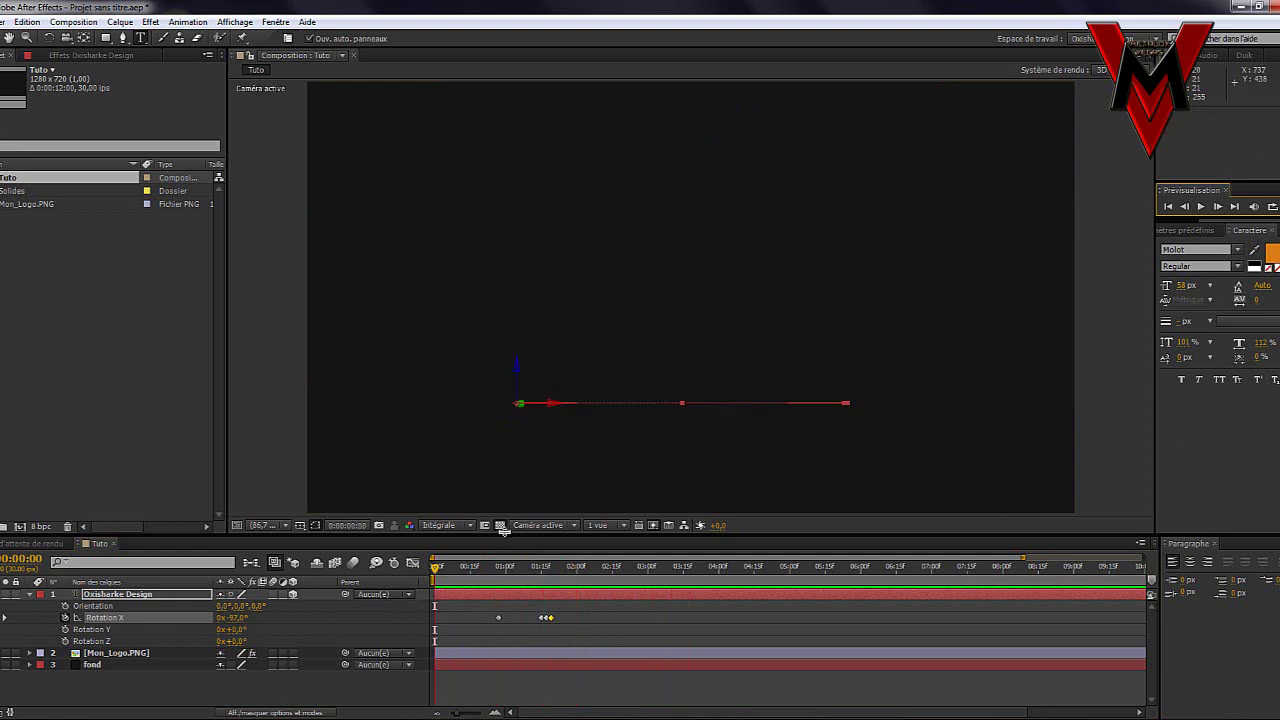
- Move the Oxisharke Design text's first X rotation keyframe to 0:00:01:00 and preview the animation
click(506, 617)
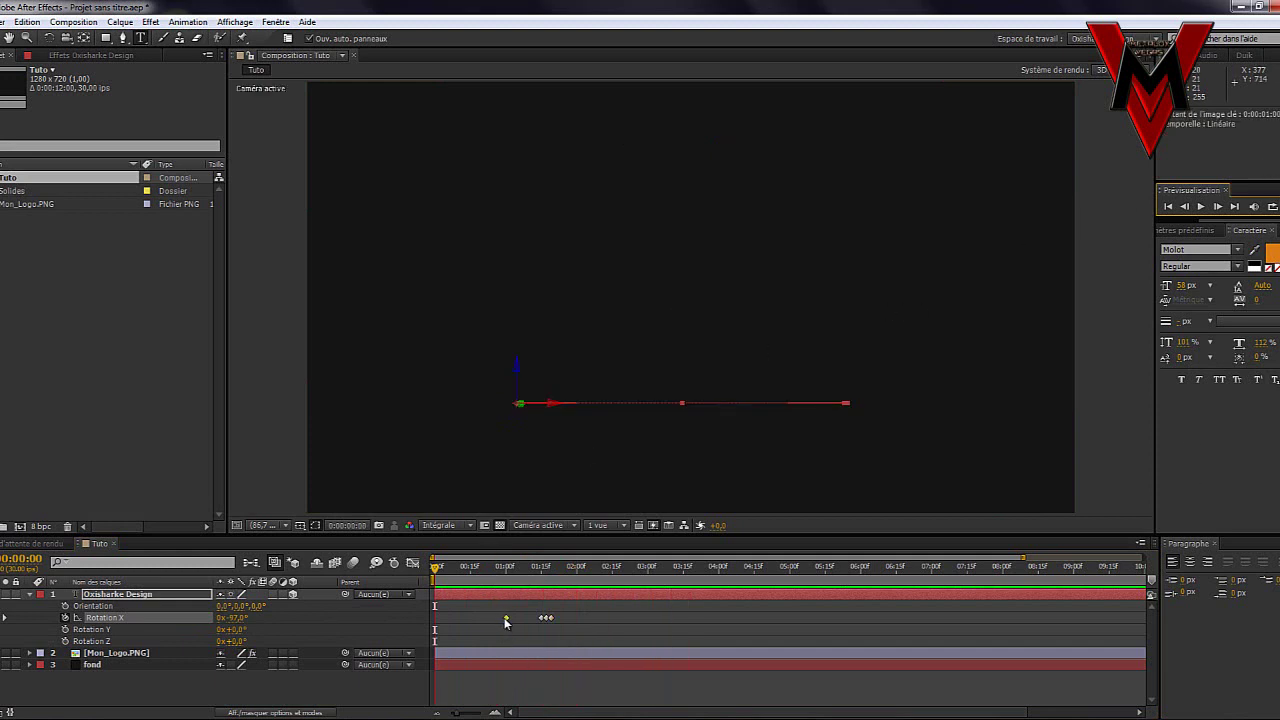
key(KP_0)
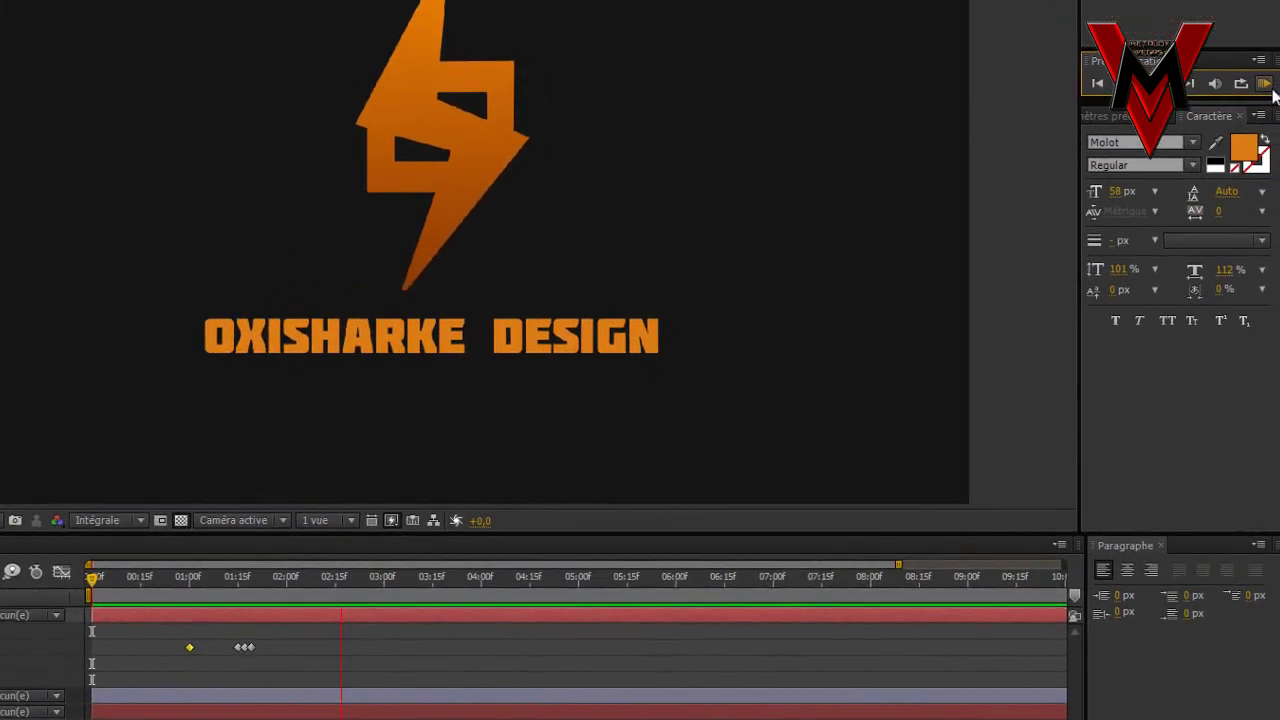
key(space)
- Collapse the Oxisharke Design layer's properties, deselect the layer and place the current time at 0:00:02:00
drag(22, 578, 199, 634)
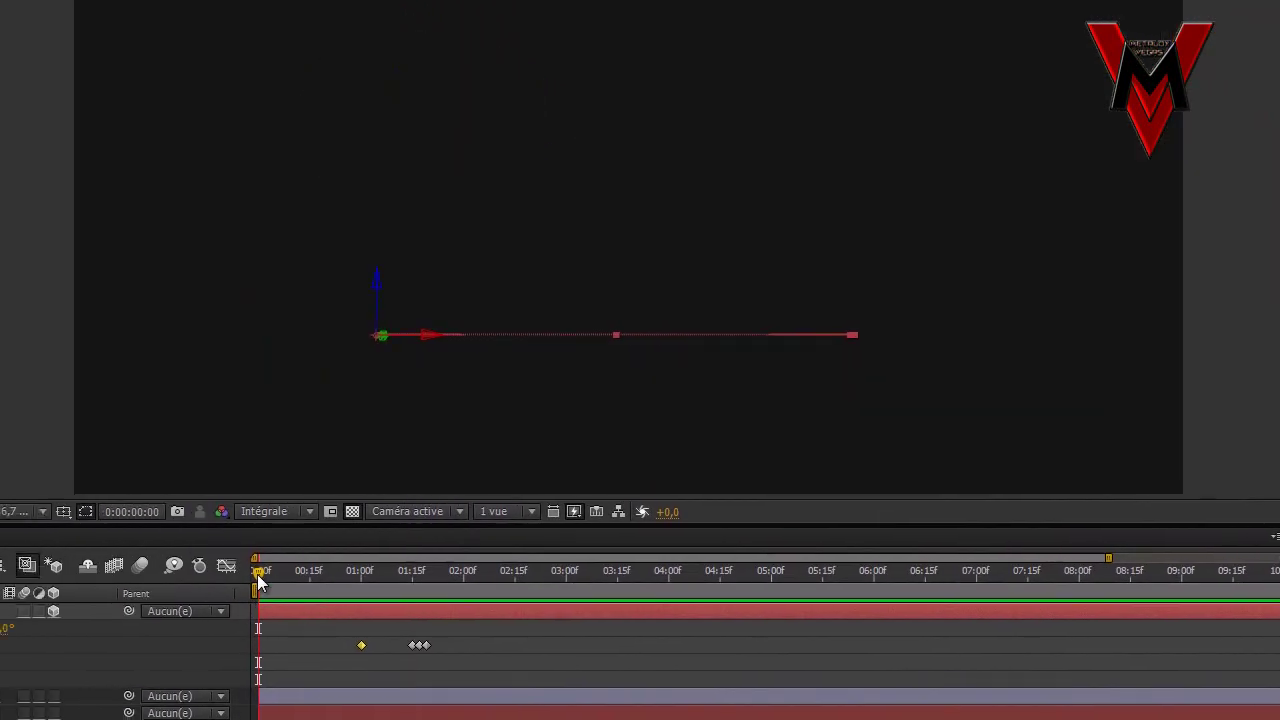
key(Page_Down)
key(Page_Down)
key(Page_Down)
key(Page_Down)
key(Page_Down)
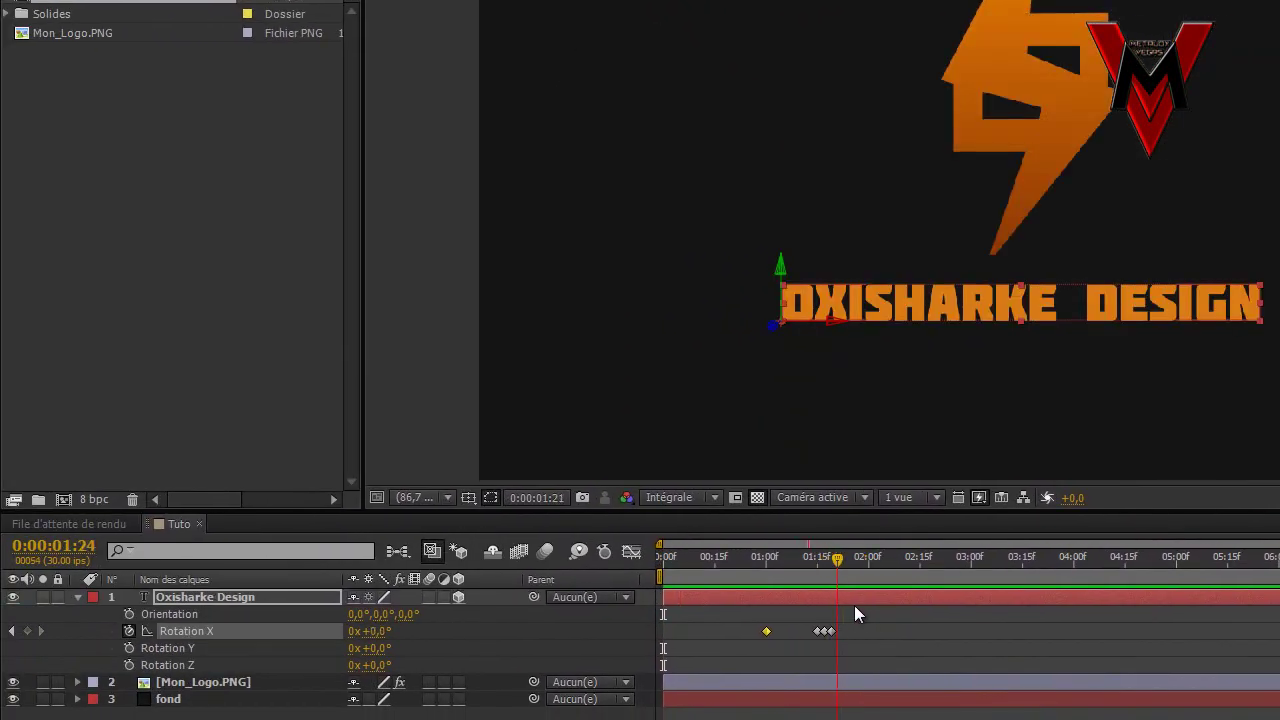
click(853, 605)
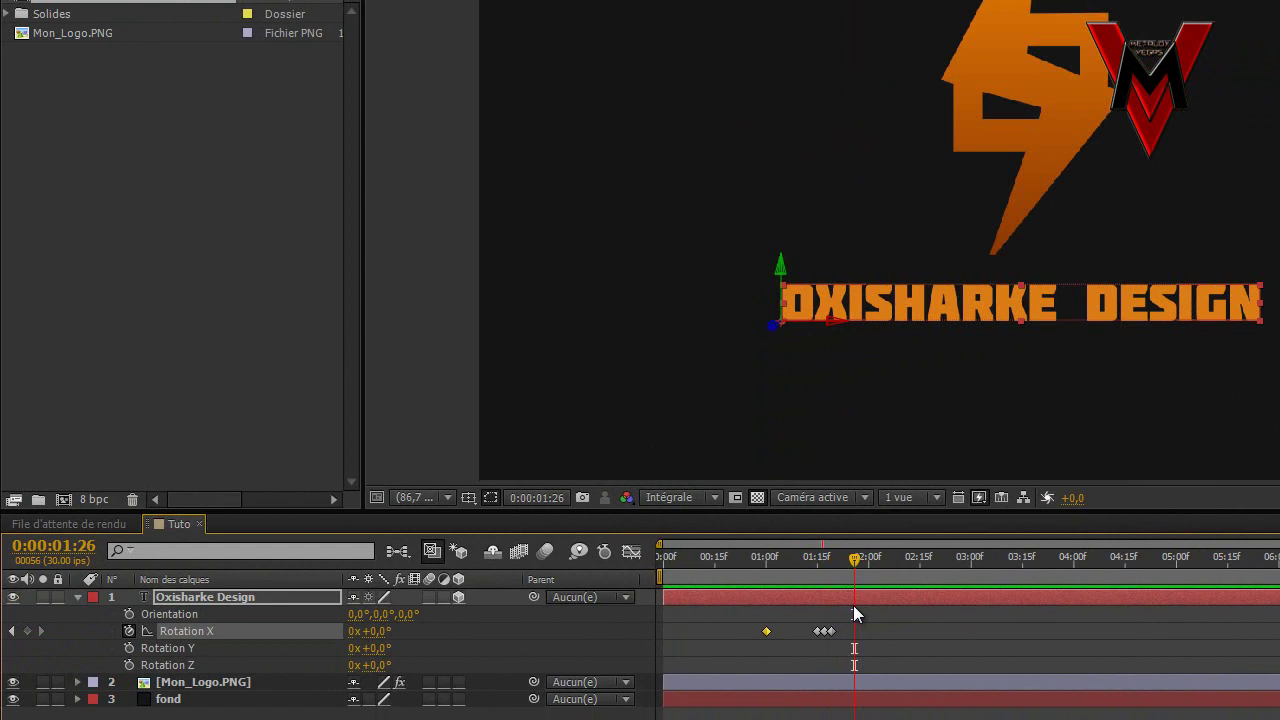
click(79, 597)
click(257, 688)
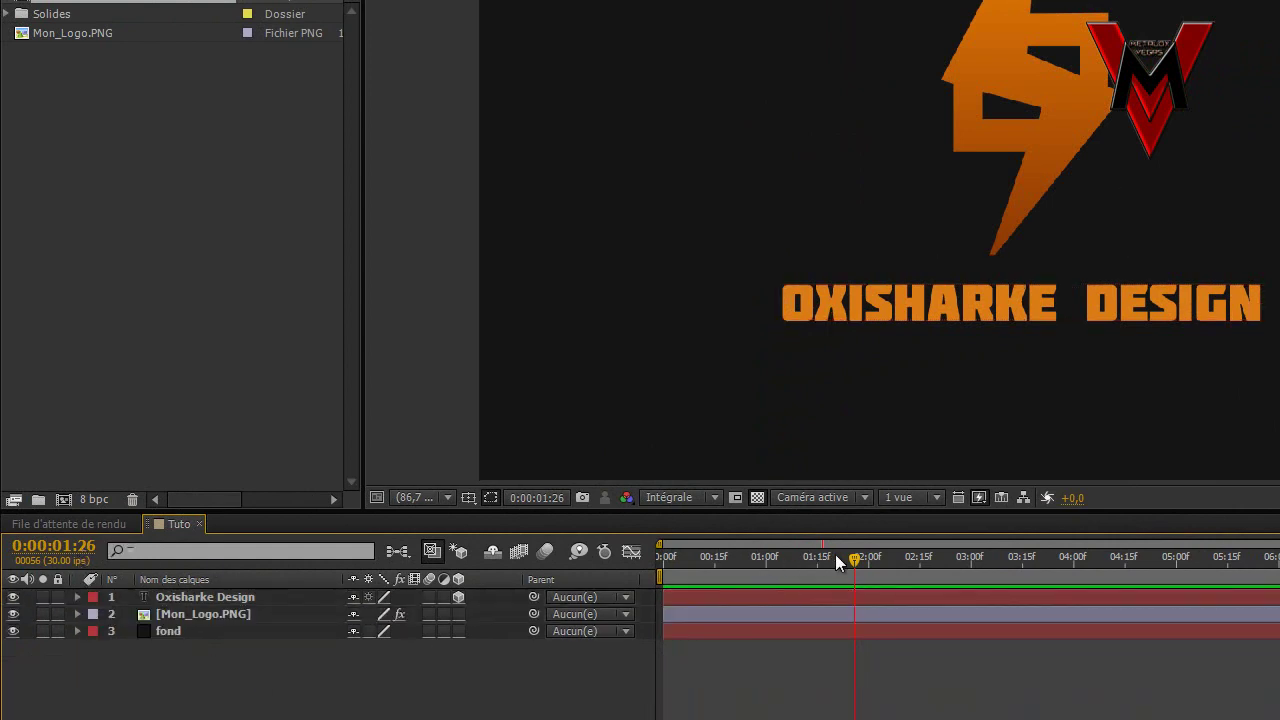
mouse_move(850, 565)
mouse_down()
mouse_move(876, 563)
mouse_move(827, 572)
mouse_move(868, 574)
mouse_up()
key(t)
click(662, 68)
text(http:)
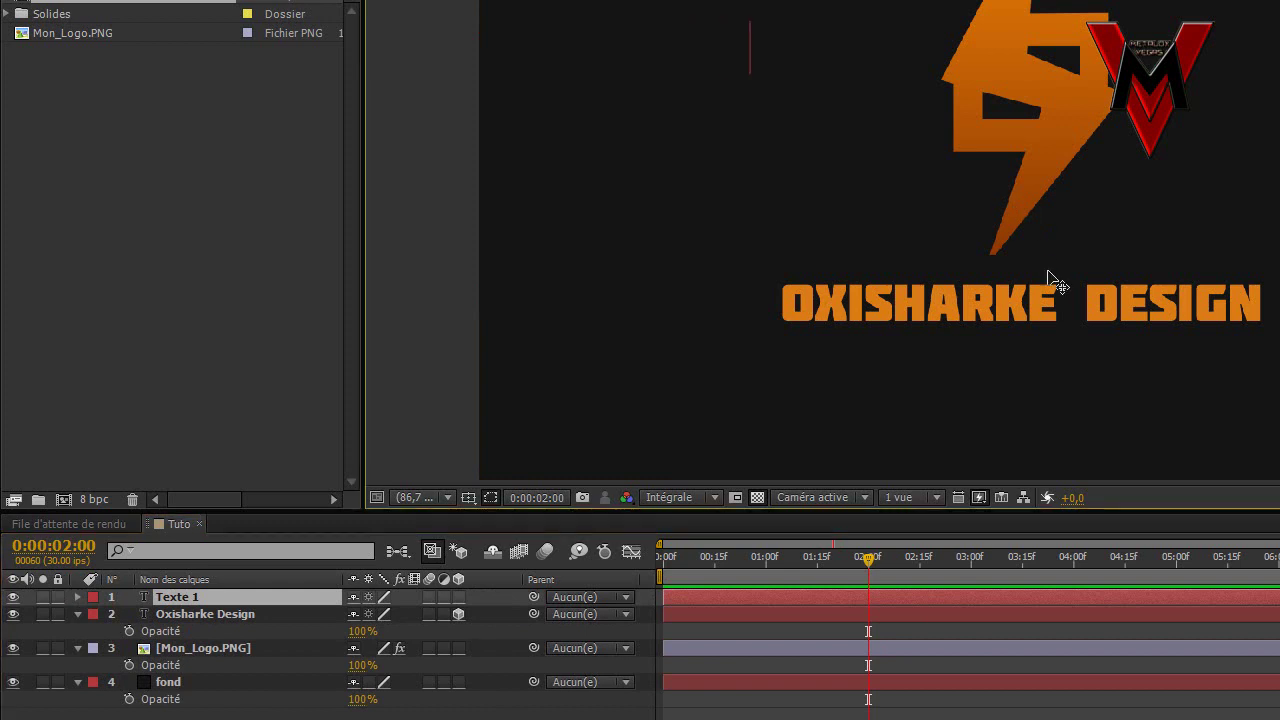
text(//www.)
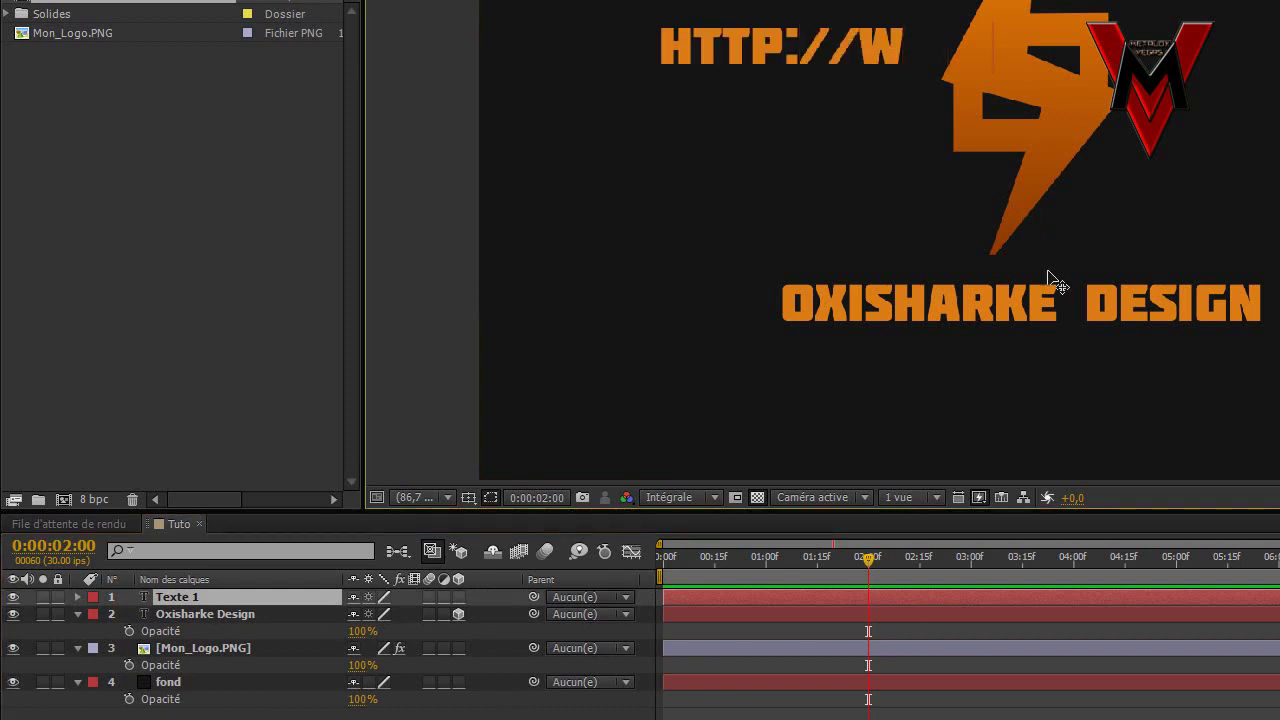
text(youtube)
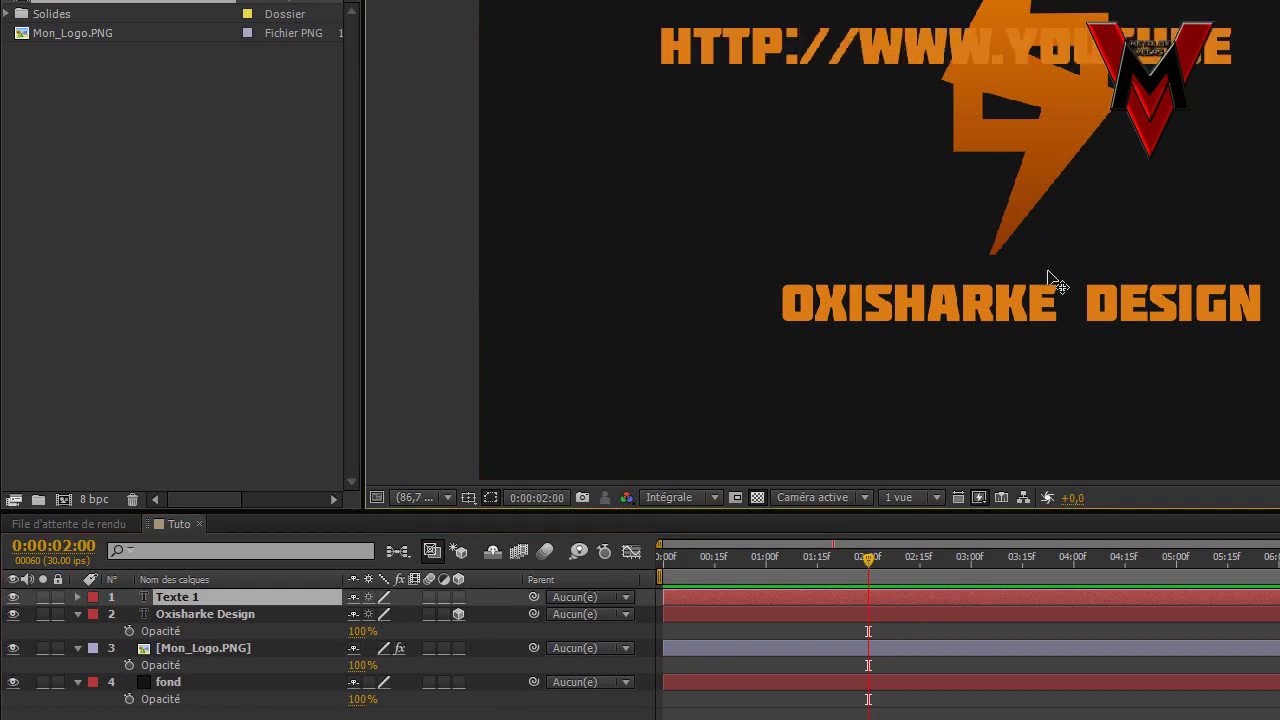
text(.c)
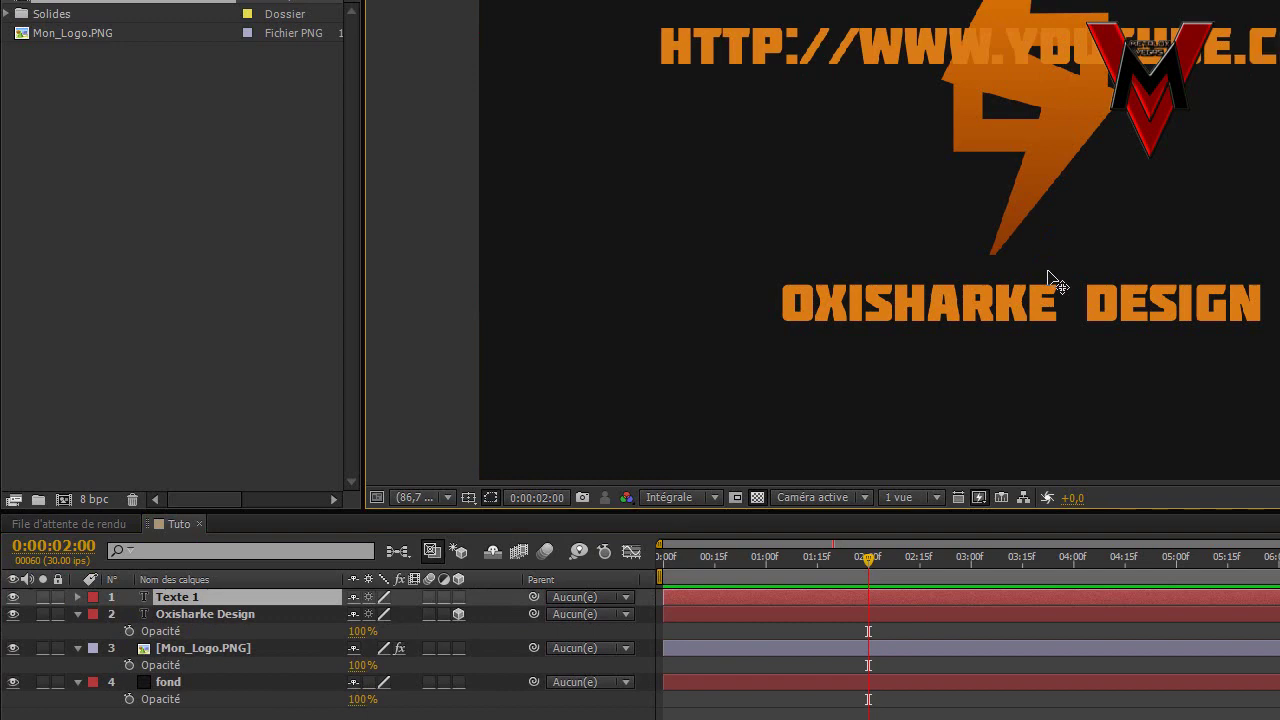
- Set the whole URL text to the TYPOGRAPH PRO font in the Light style
key(ctrl+a)
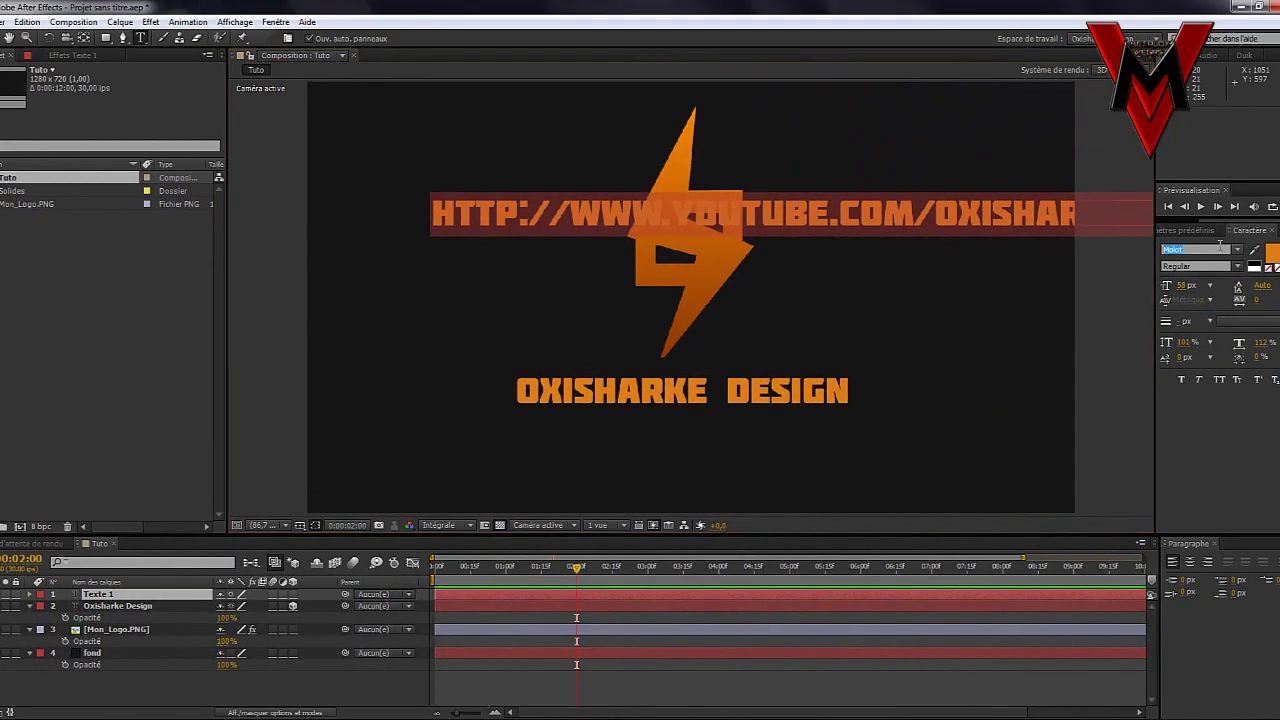
click(1222, 248)
text(TYPOGRAPH PRO)
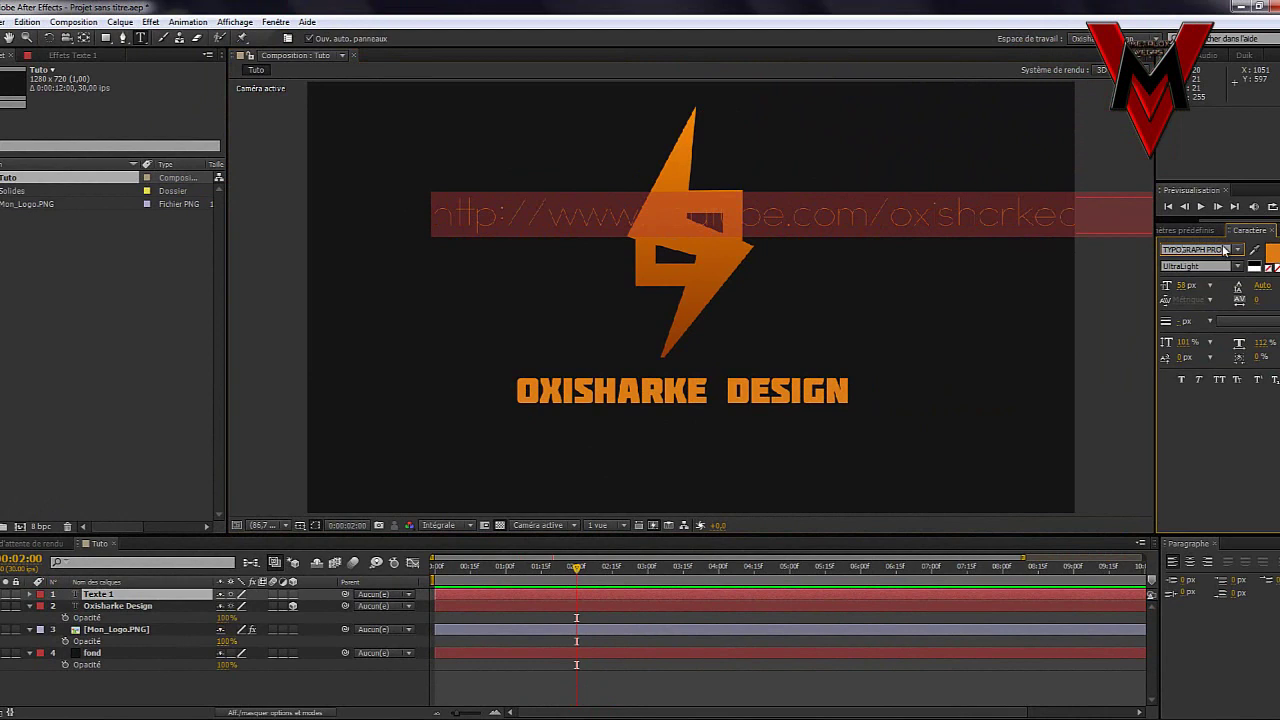
click(1189, 262)
key(Down)
key(Return)
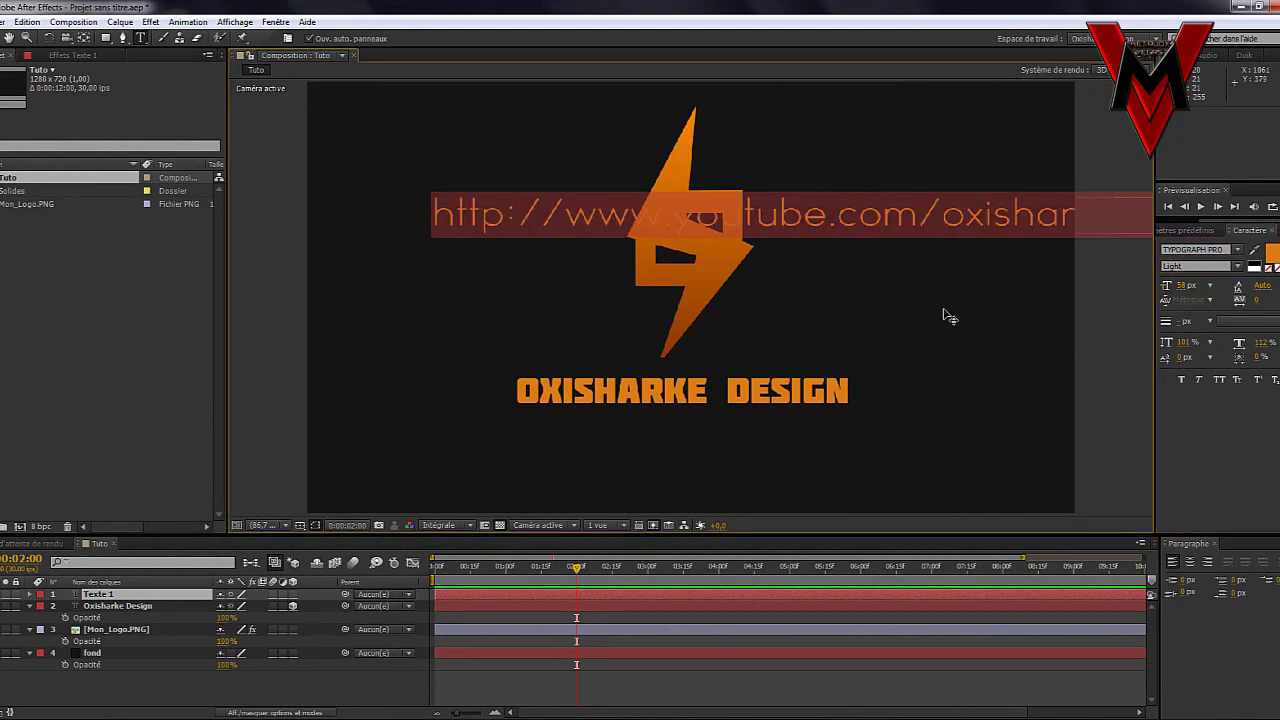
- Reduce the URL text to 29 px and centre it just beneath the Oxisharke Design title
mouse_move(1182, 285)
mouse_down()
mouse_move(1144, 275)
mouse_move(1158, 282)
mouse_up()
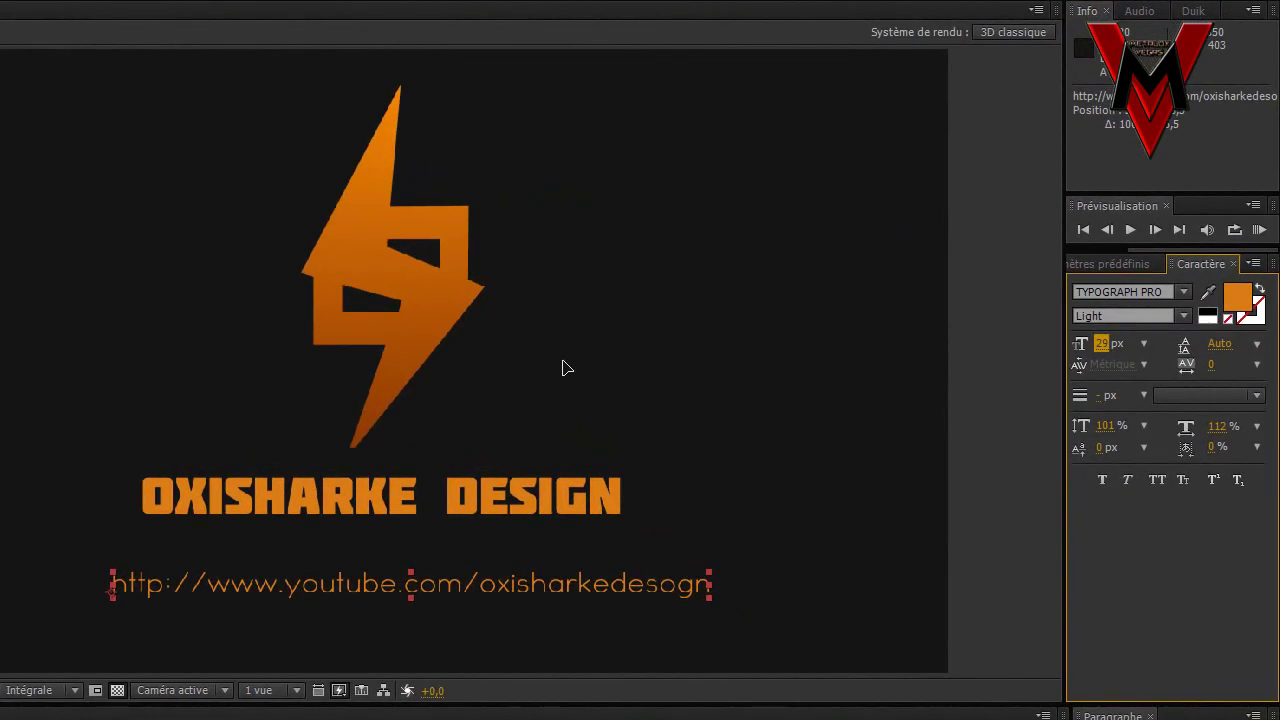
key(shift+Up)
key(shift+Up)
key(shift+Up)
key(shift+Up)
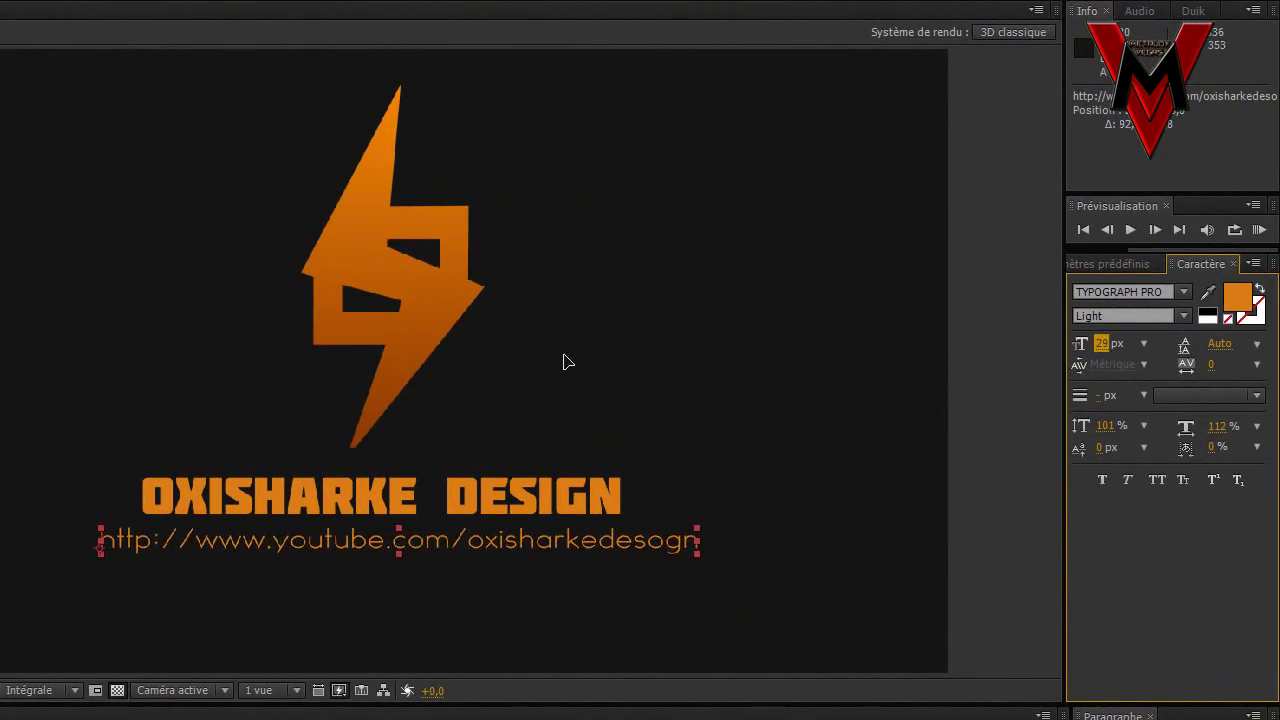
drag(563, 361, 549, 362)
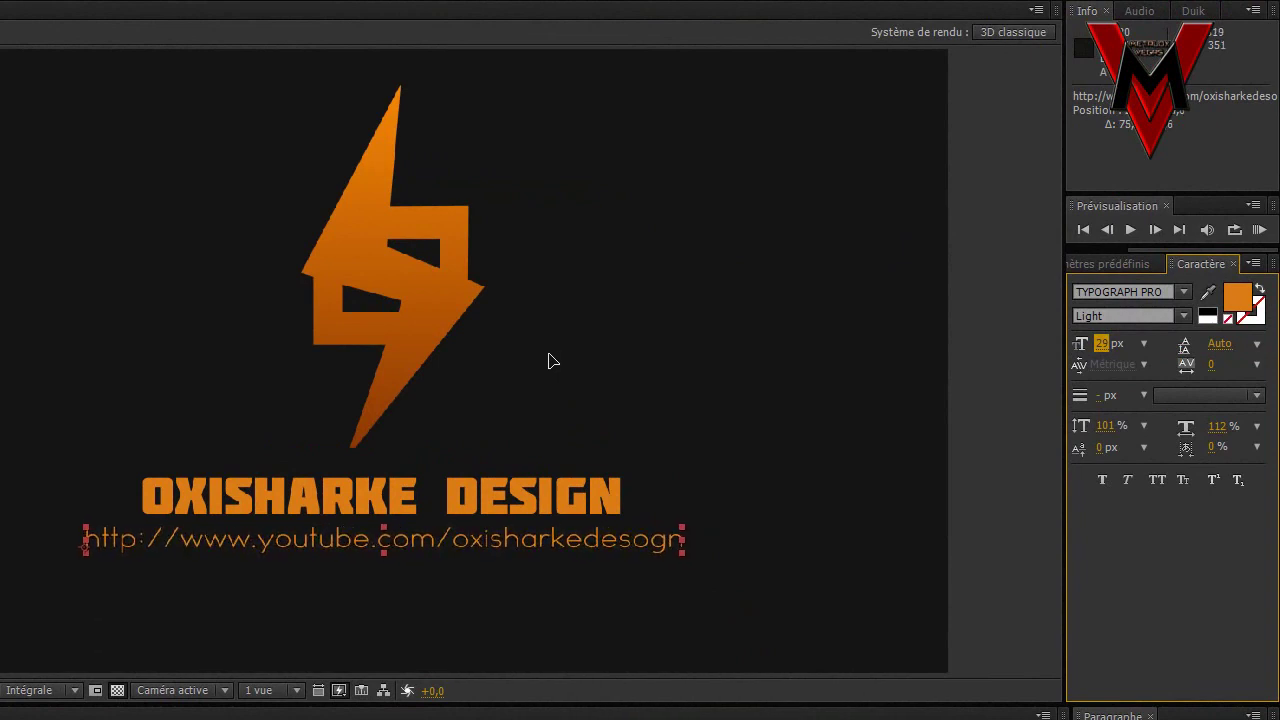
key(ctrl+shift+a)
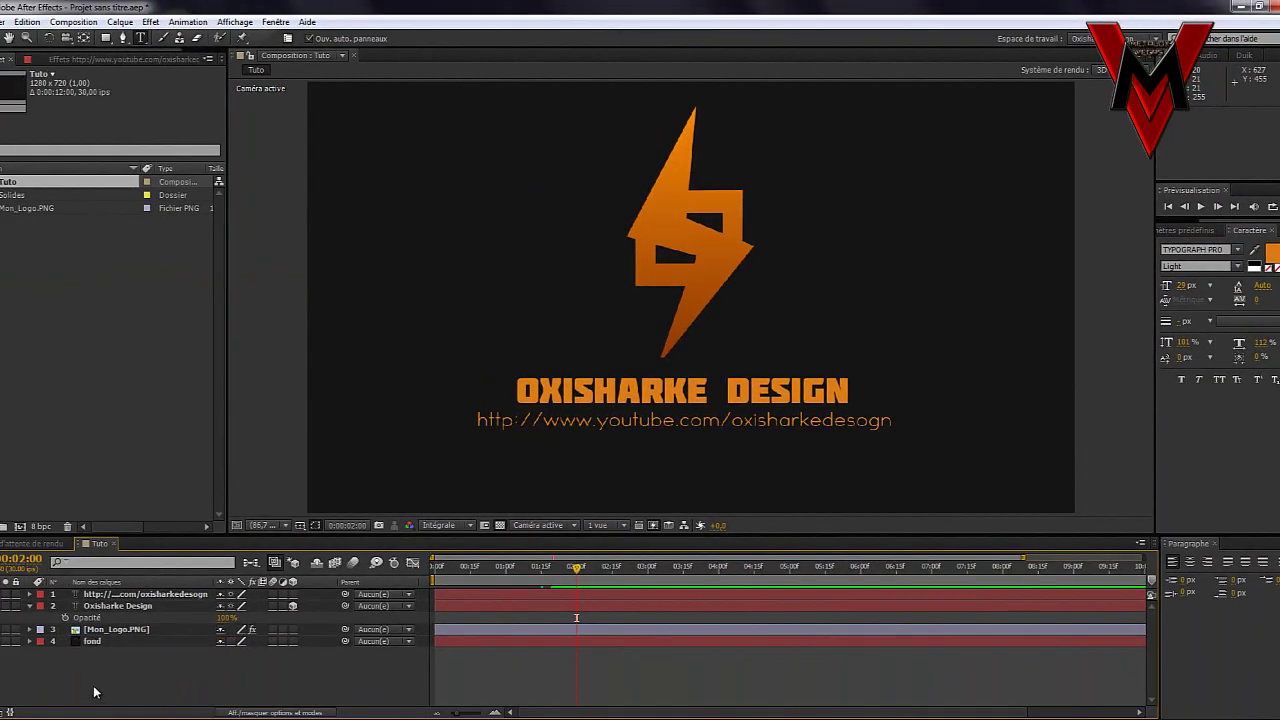
- Collapse the title layer and correct the end of the URL text to "oxisharkedesign"
click(29, 606)
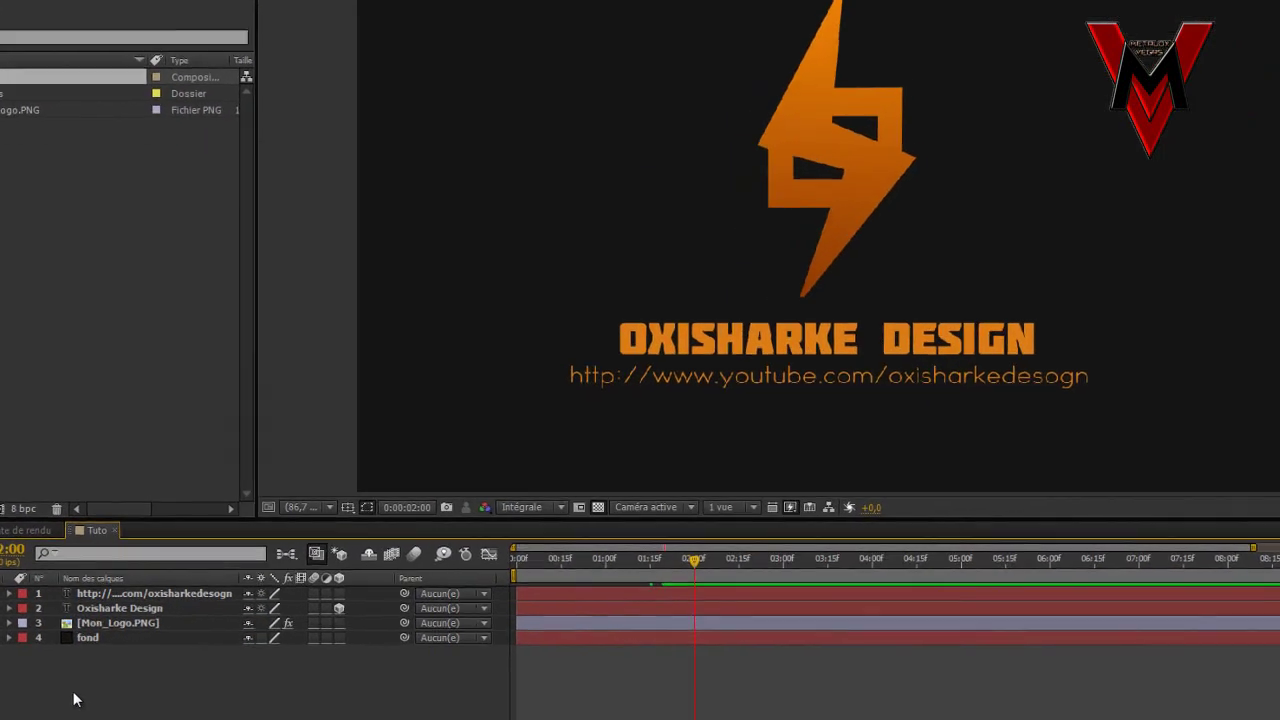
drag(1190, 343, 1206, 343)
text(i)
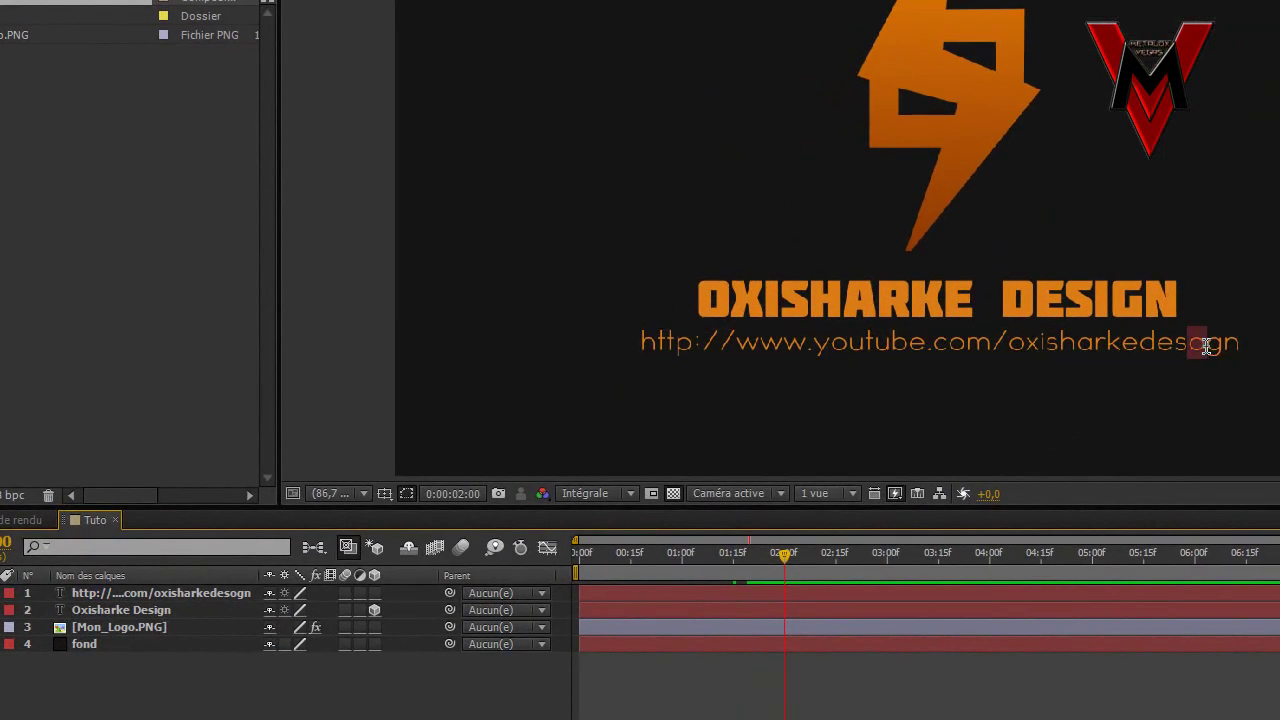
key(KP_Enter)
key(F2)
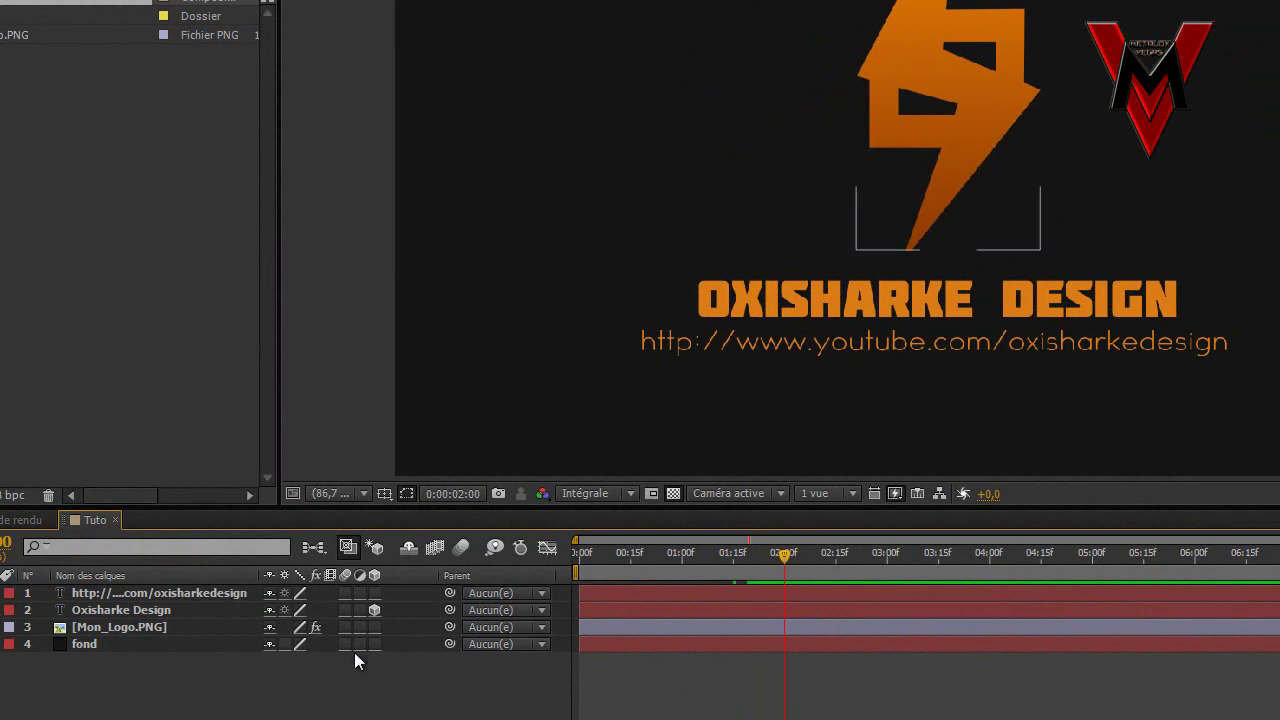
- Precompose the URL text layer into a new composition named "Url", transferring all its attributes
right_click(247, 597)
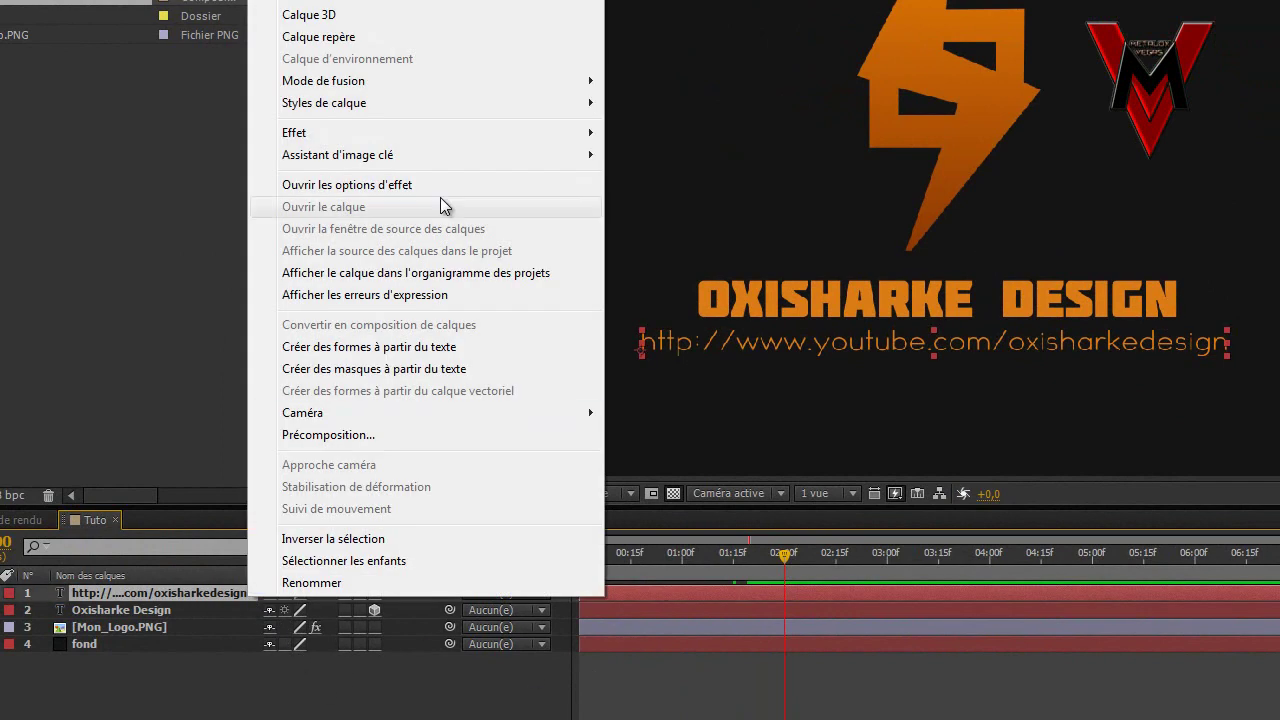
click(343, 434)
key(BackSpace)
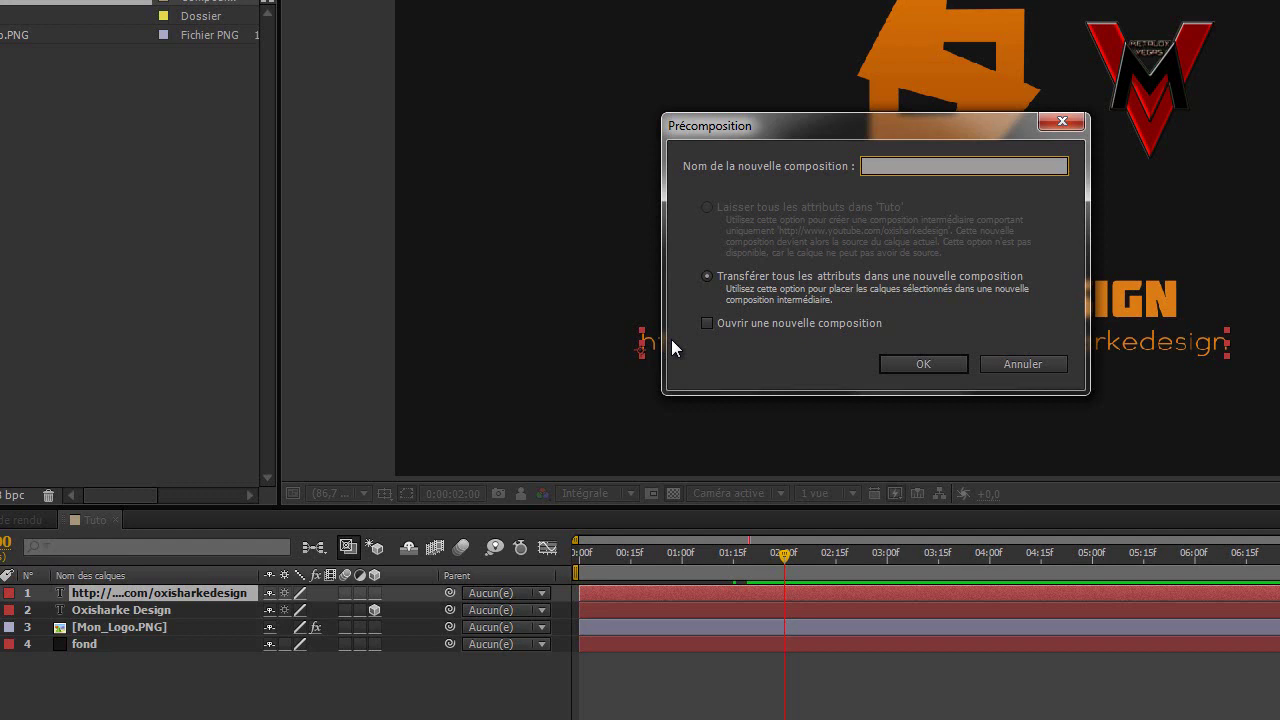
text(rl)
key(Return)
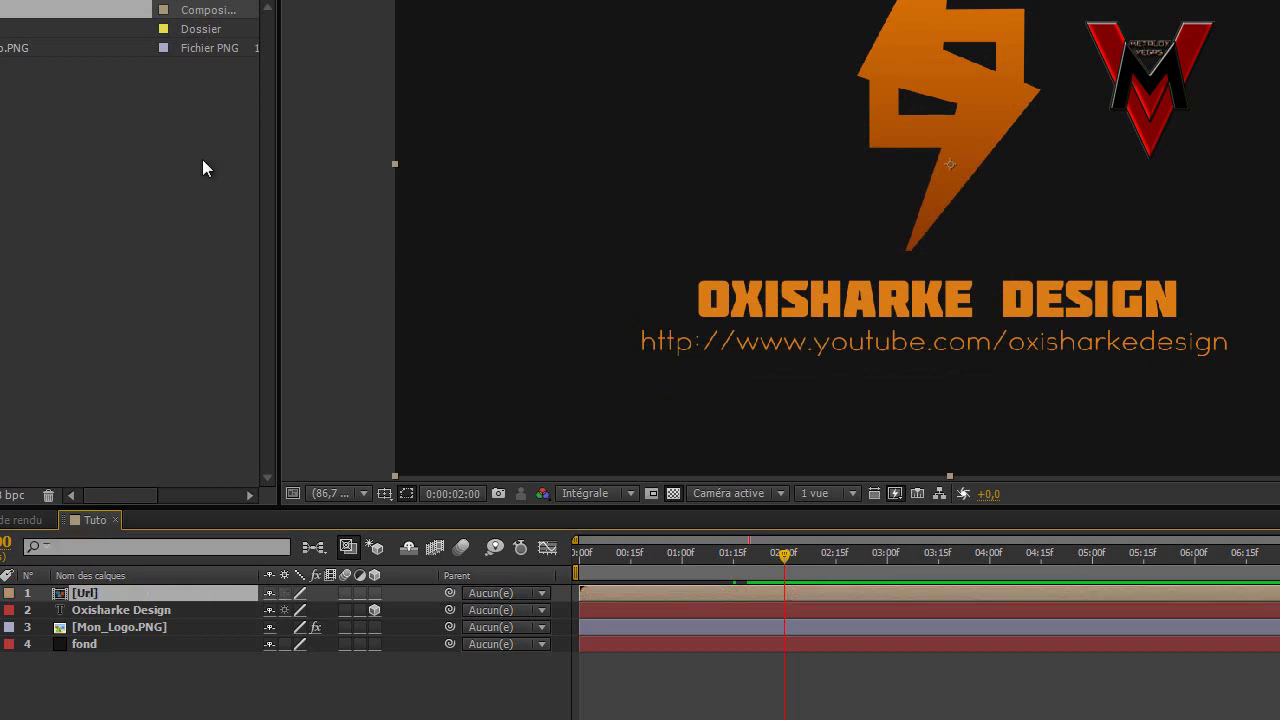
- Open the Url composition and shift its text layer to start at 0:00:02:00
click(8, 10)
double_click(106, 592)
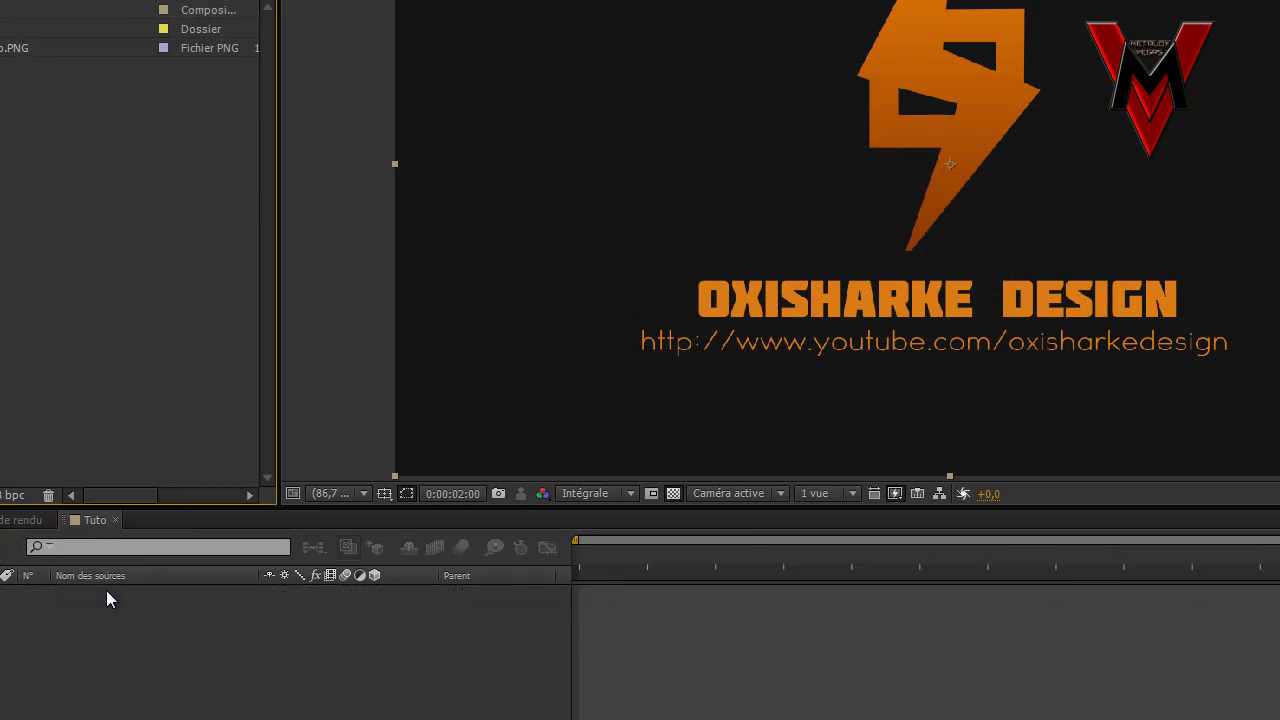
click(776, 590)
drag(588, 594, 786, 645)
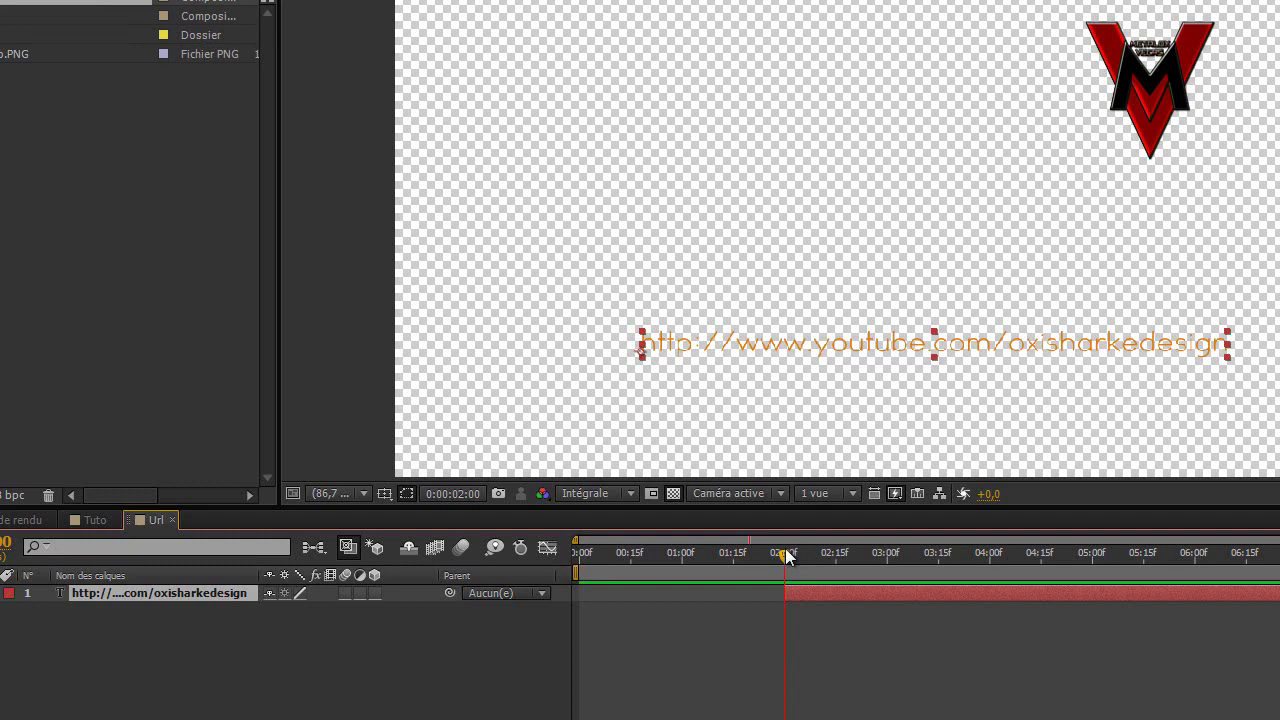
mouse_move(785, 554)
mouse_down()
mouse_move(654, 563)
mouse_move(802, 560)
mouse_up()
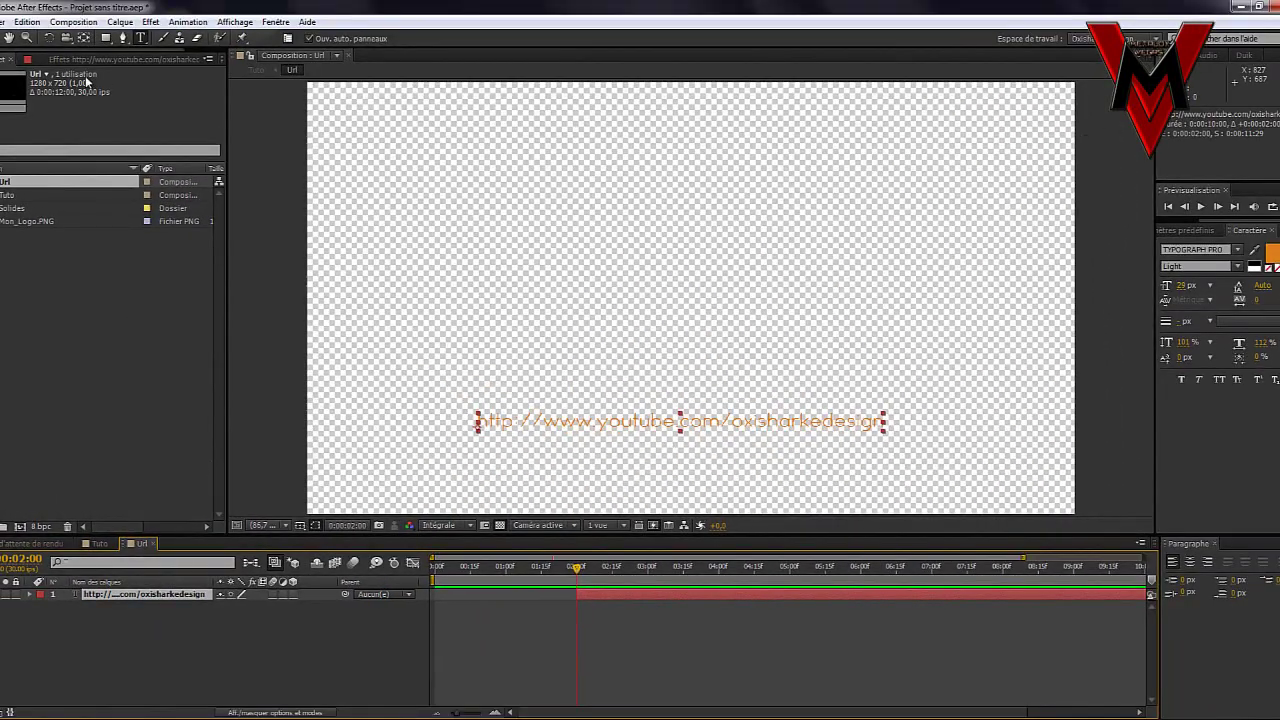
- Find the Paramètre glissière expression control among the effects and apply it twice to the URL text layer
click(87, 58)
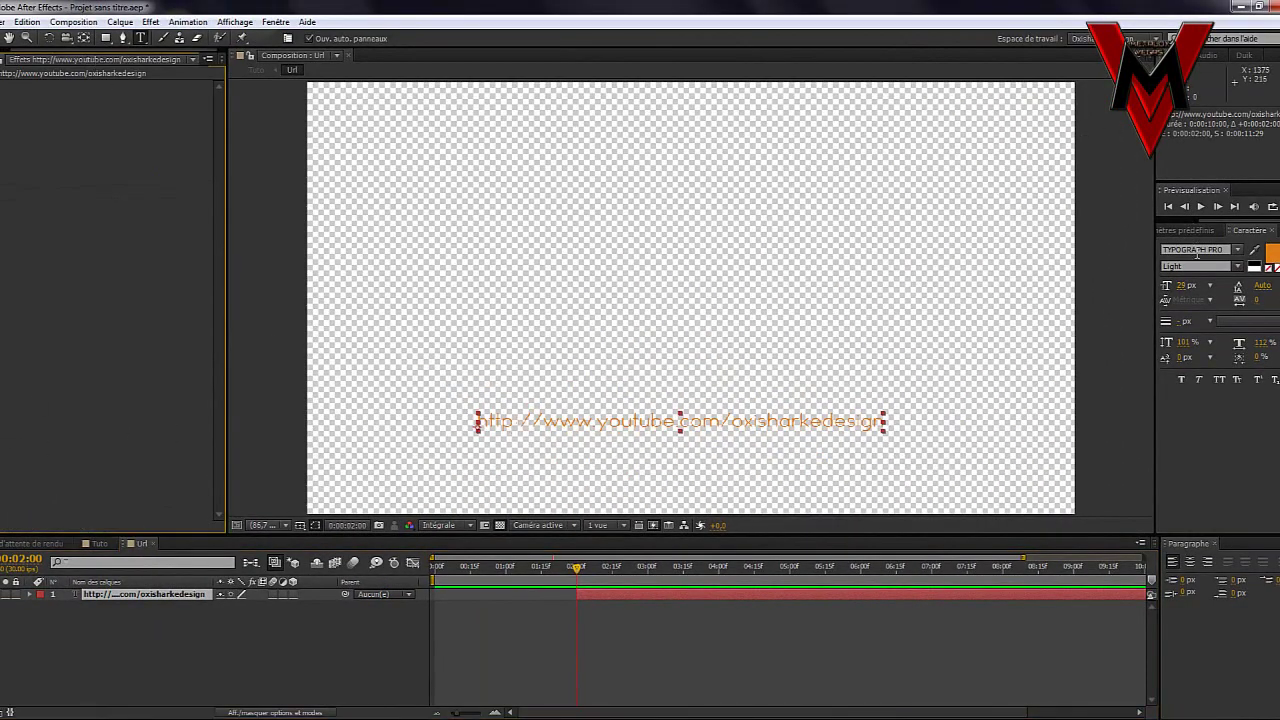
click(1186, 231)
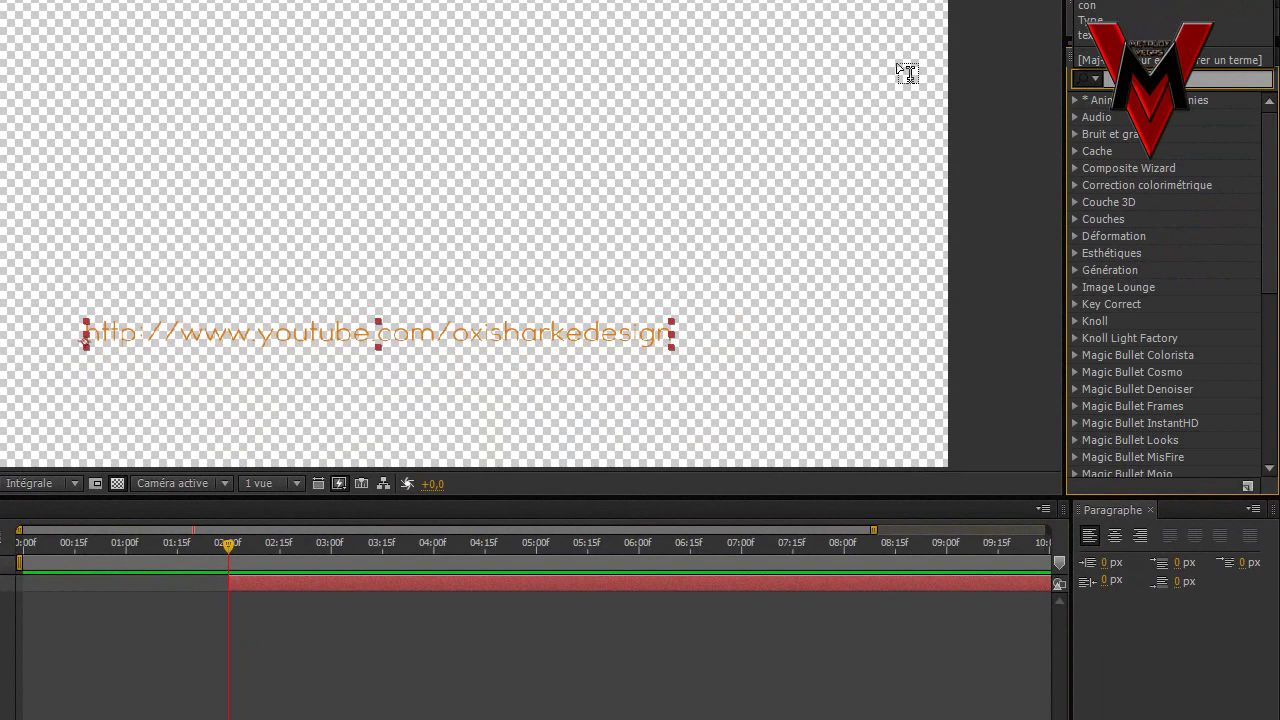
text(parag)
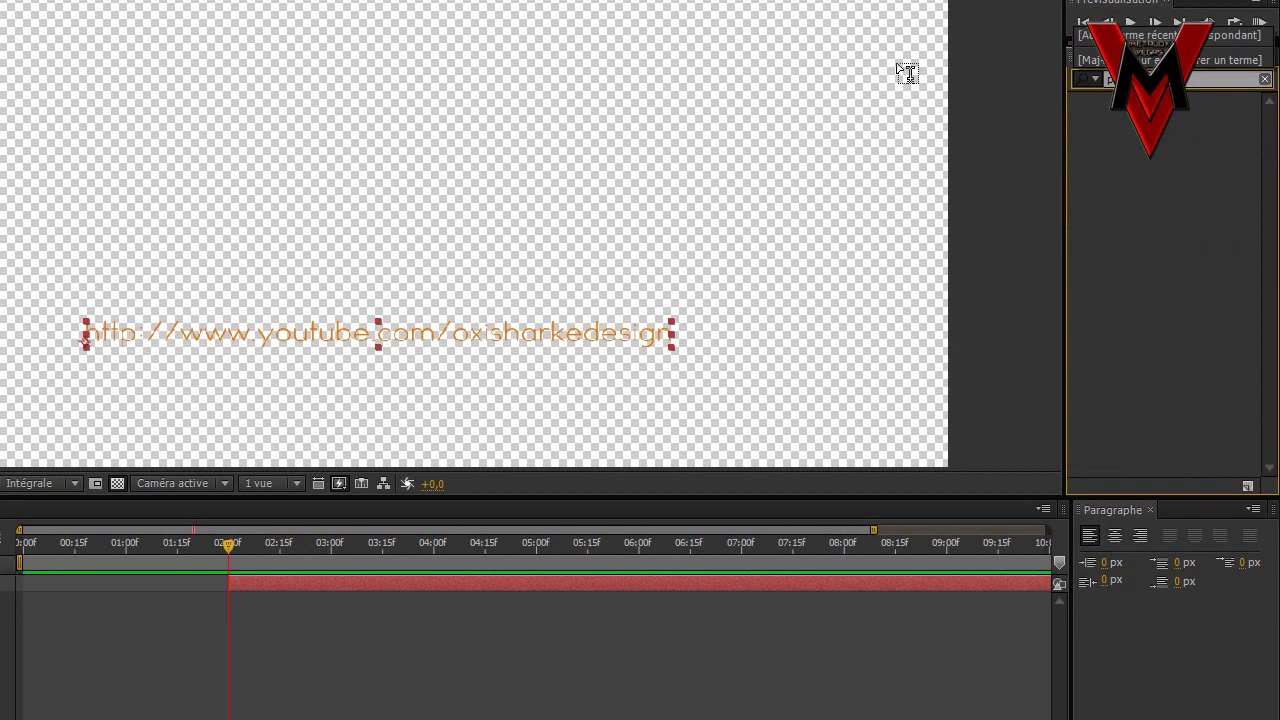
key(BackSpace)
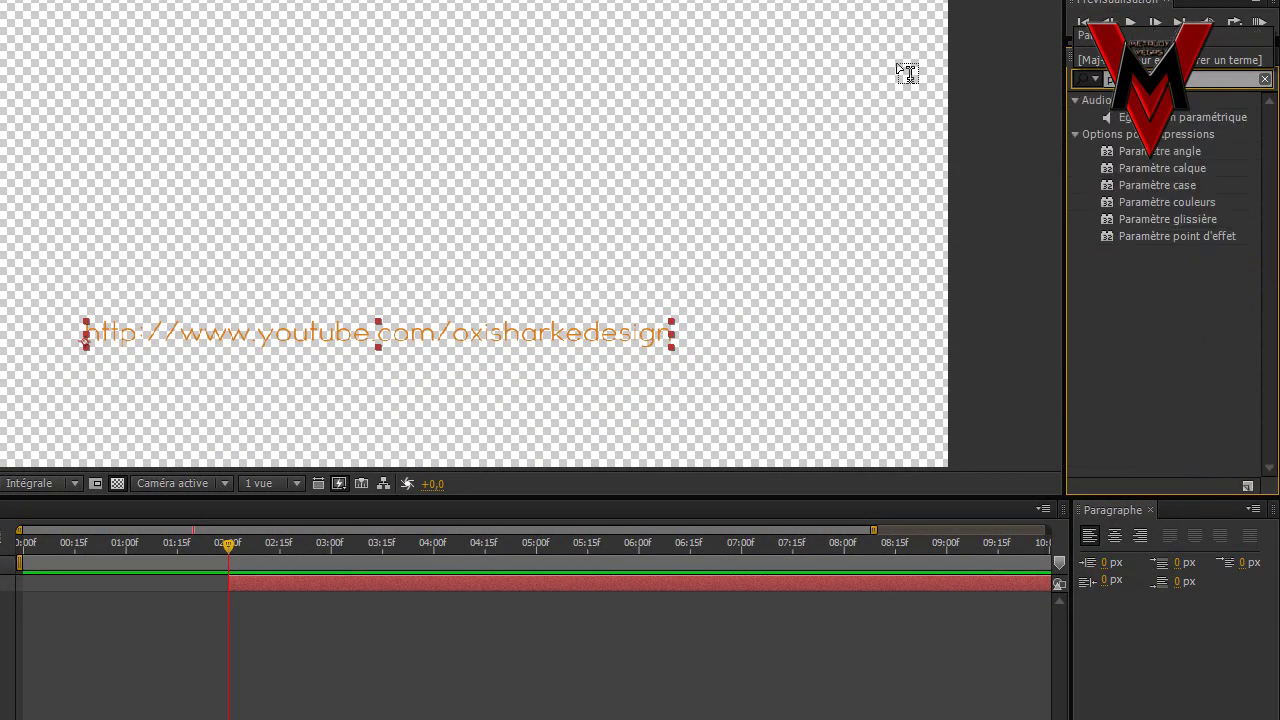
drag(1205, 221, 516, 341)
drag(1140, 210, 586, 340)
drag(1168, 221, 590, 335)
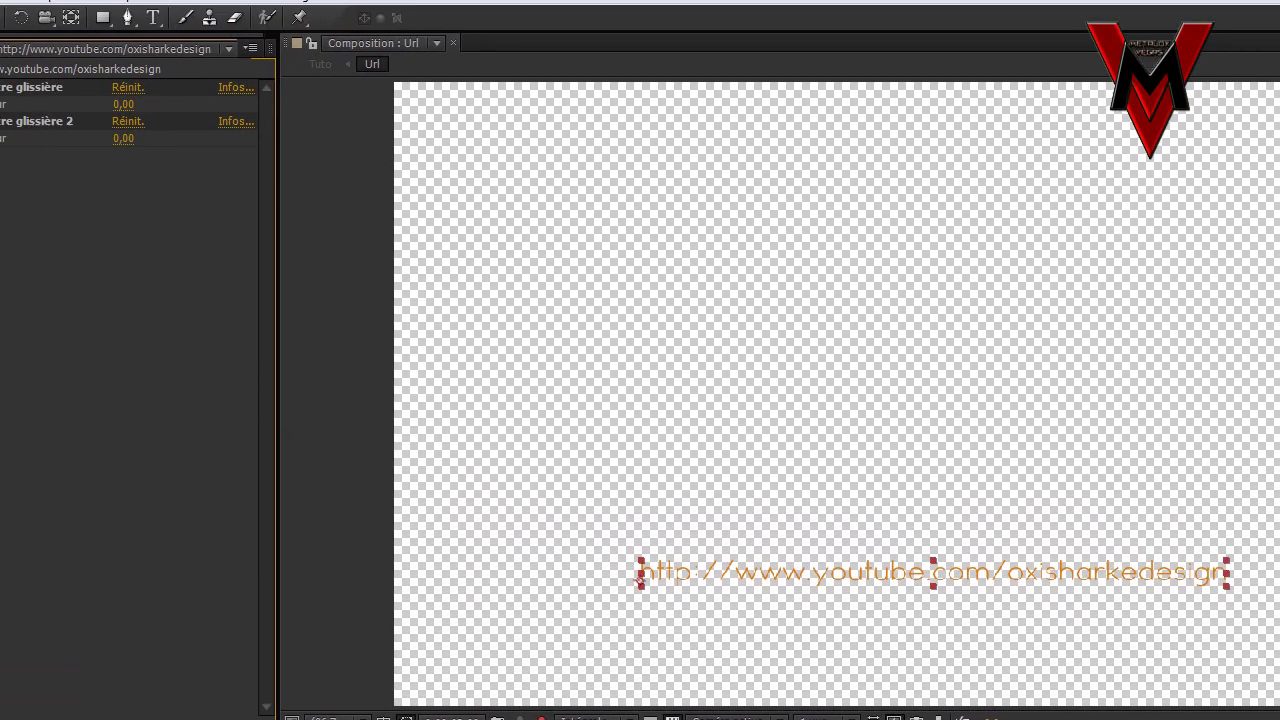
- Rename the first Paramètre glissière effect on the URL text layer as "Vitesse"
click(73, 123)
right_click(73, 123)
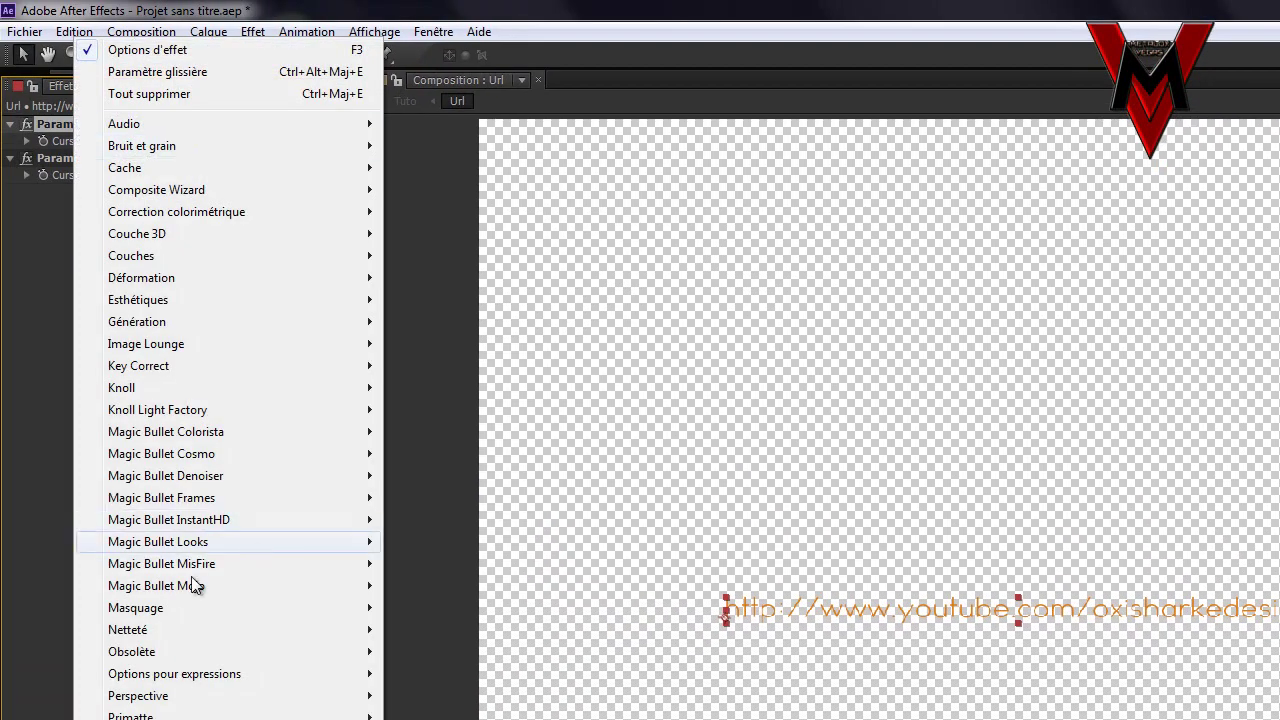
click(6, 570)
click(54, 121)
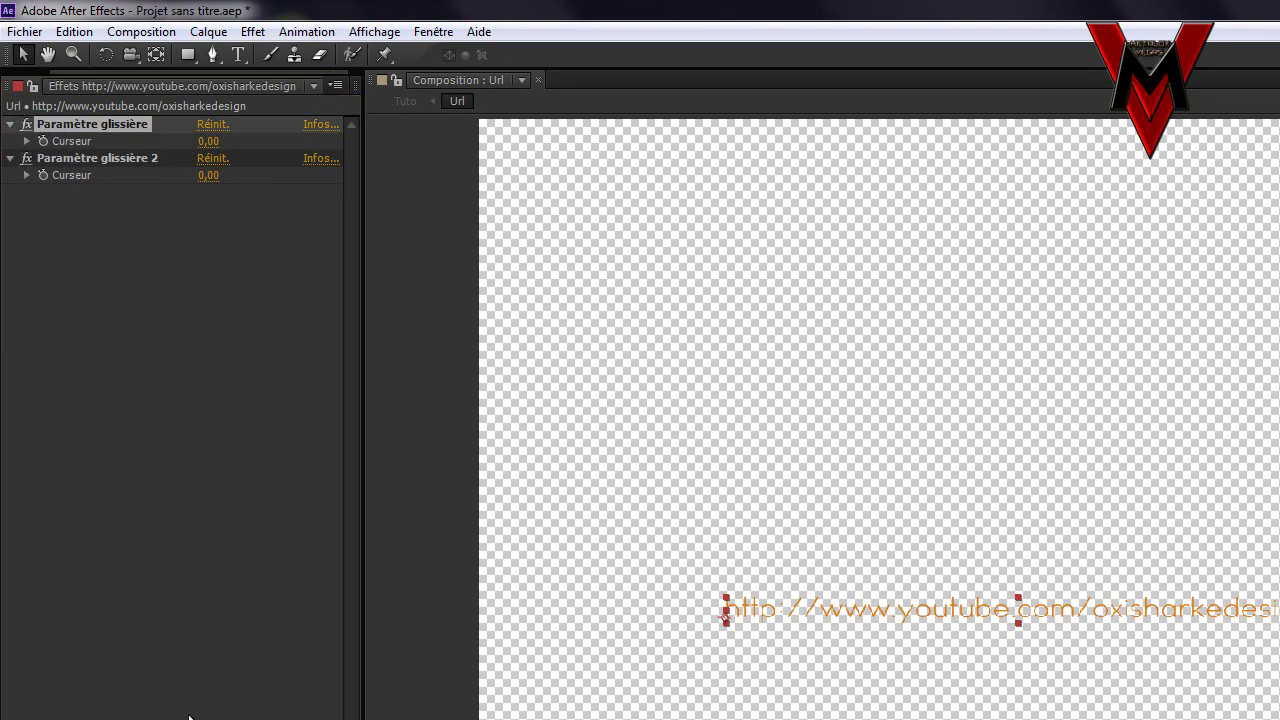
right_click(160, 685)
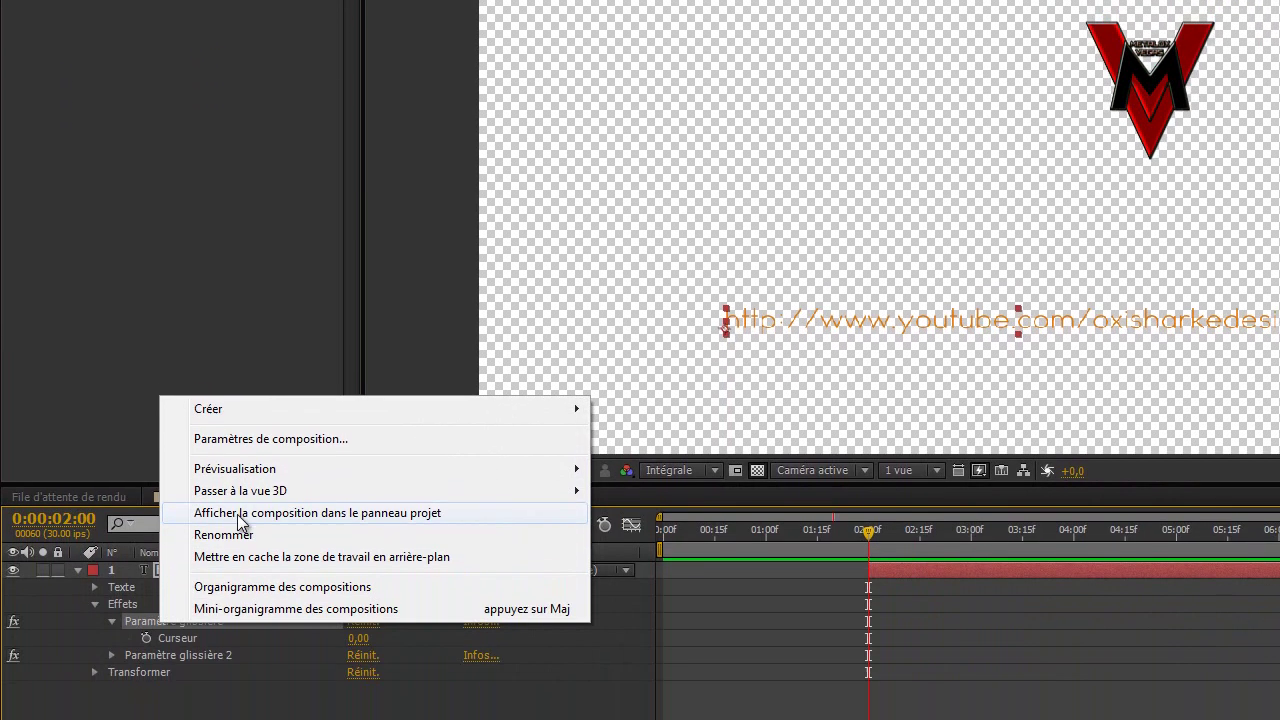
click(240, 696)
text(Vi)
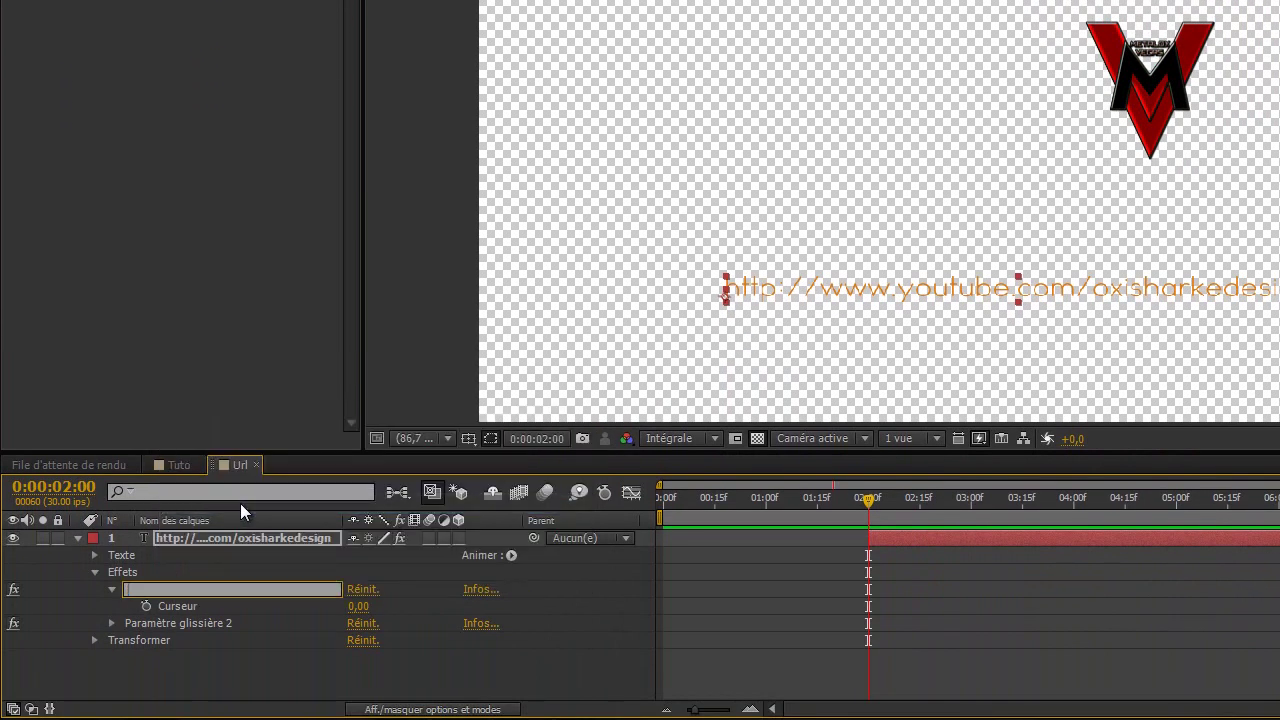
text(tesse)
key(Return)
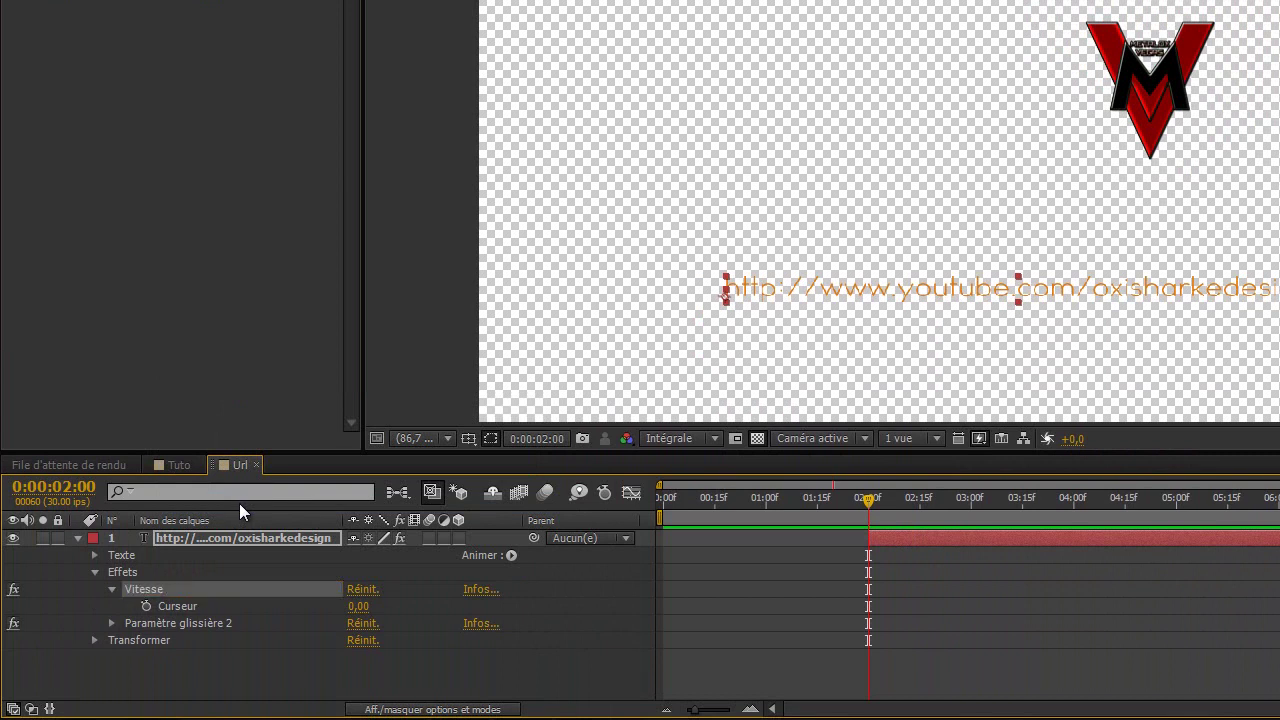
- Rename the Paramètre glissière 2 effect as "Commencer à" and collapse the Vitesse properties
right_click(164, 620)
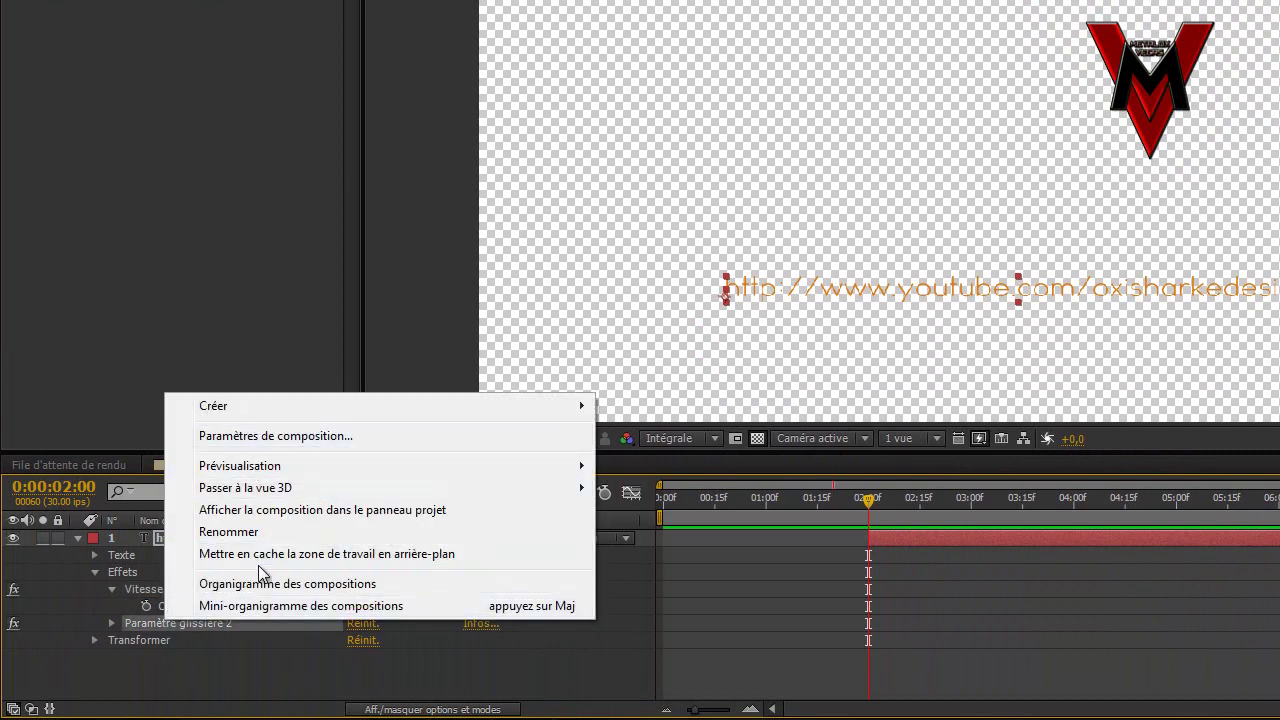
click(257, 536)
key(BackSpace)
text(Commencer à)
key(Return)
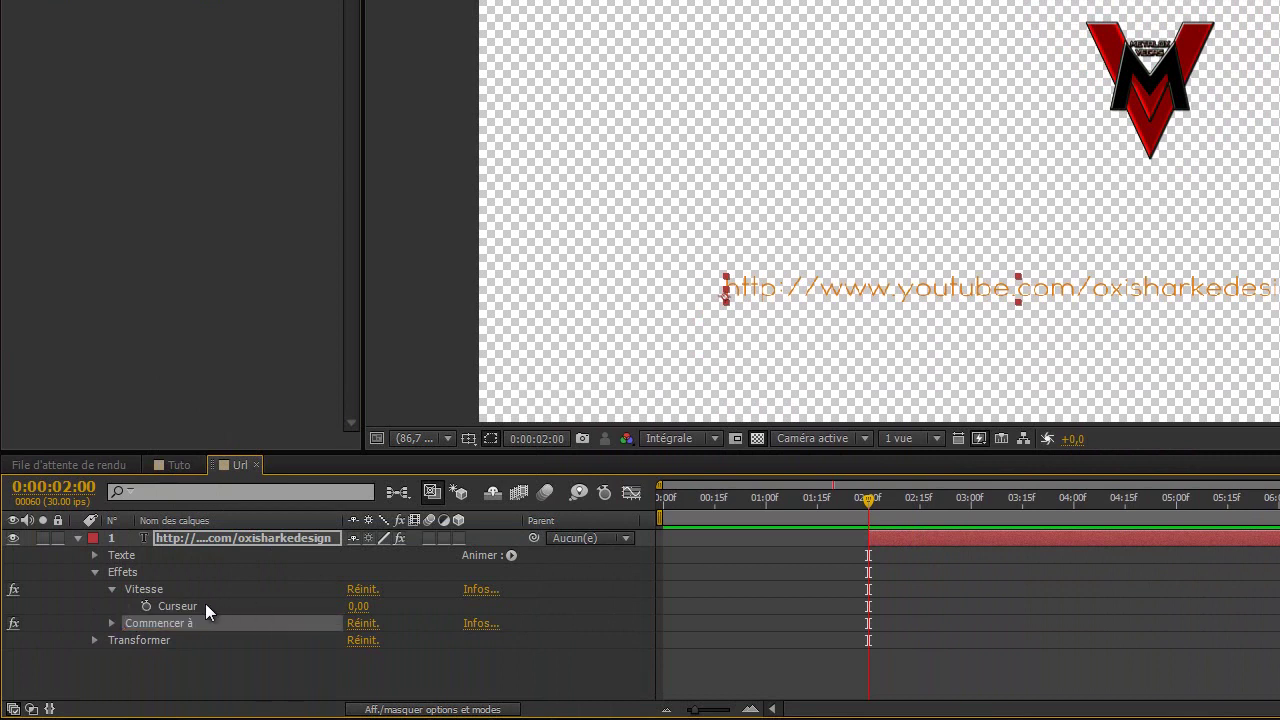
click(112, 589)
click(165, 638)
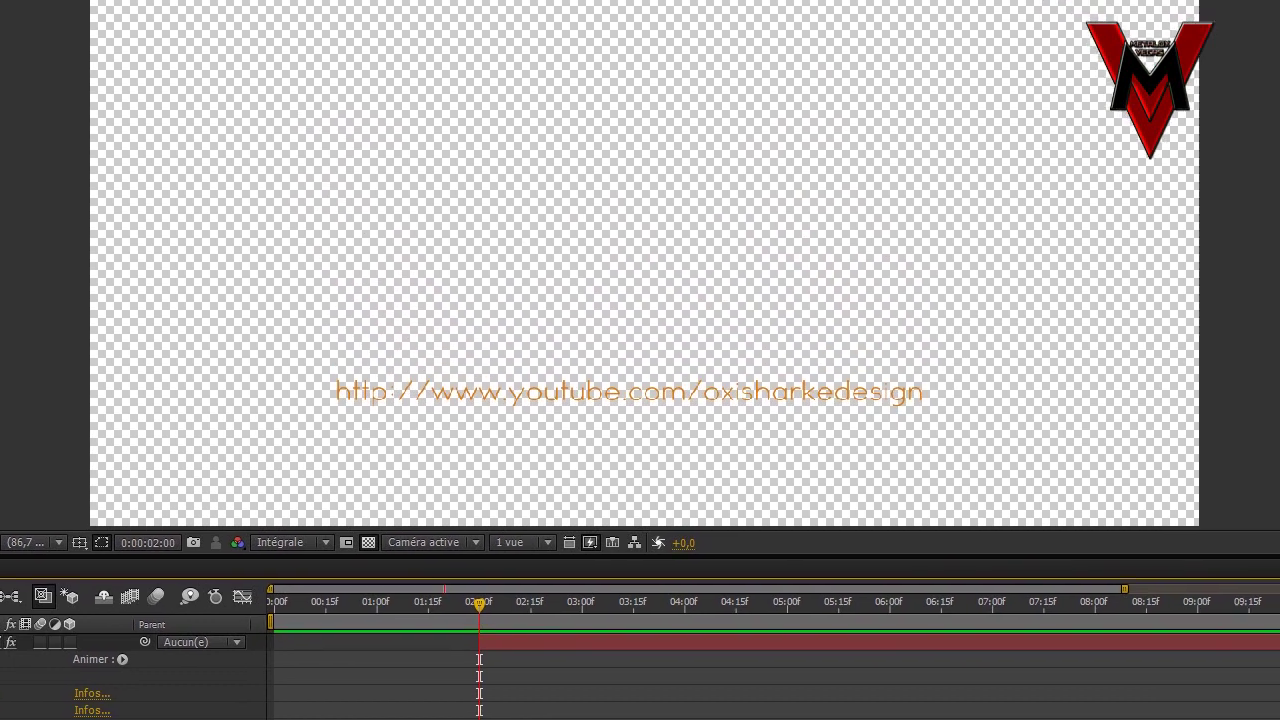
- Switch to Notepad and review the full source text expression, from the length variable L to the substr line
key(alt+Tab)
key(ctrl+a)
click(358, 424)
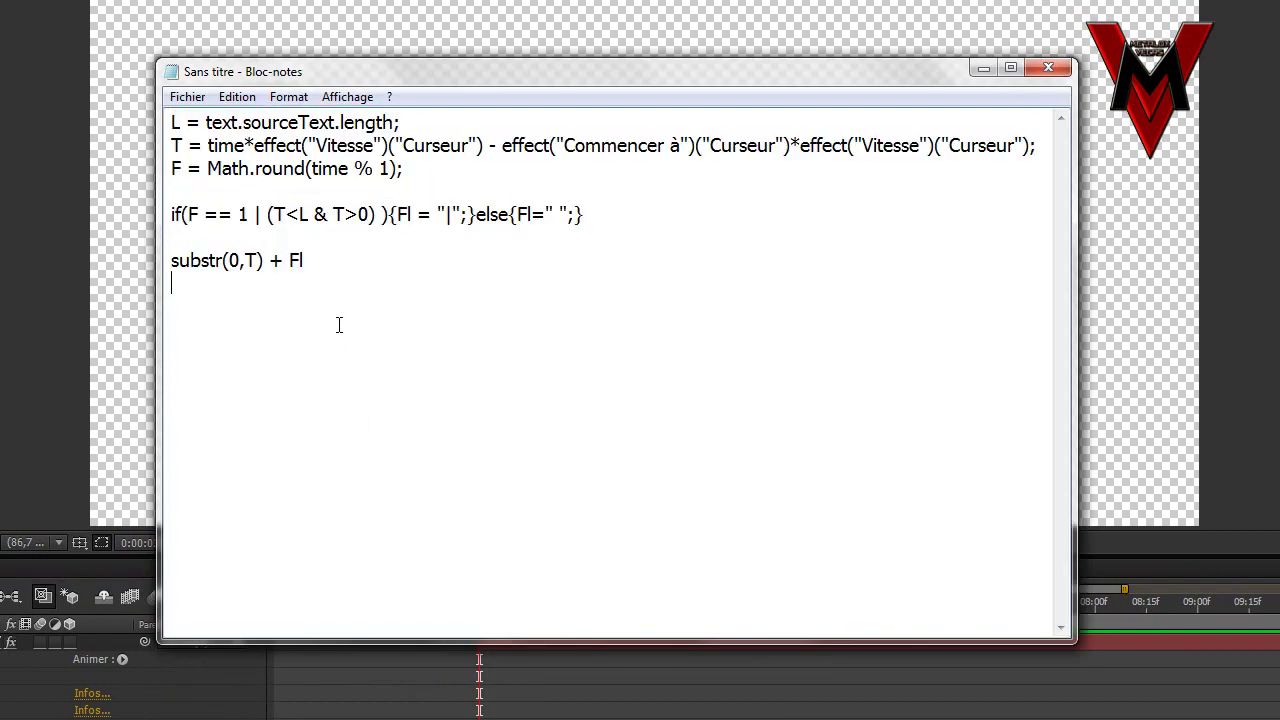
drag(369, 289, 167, 104)
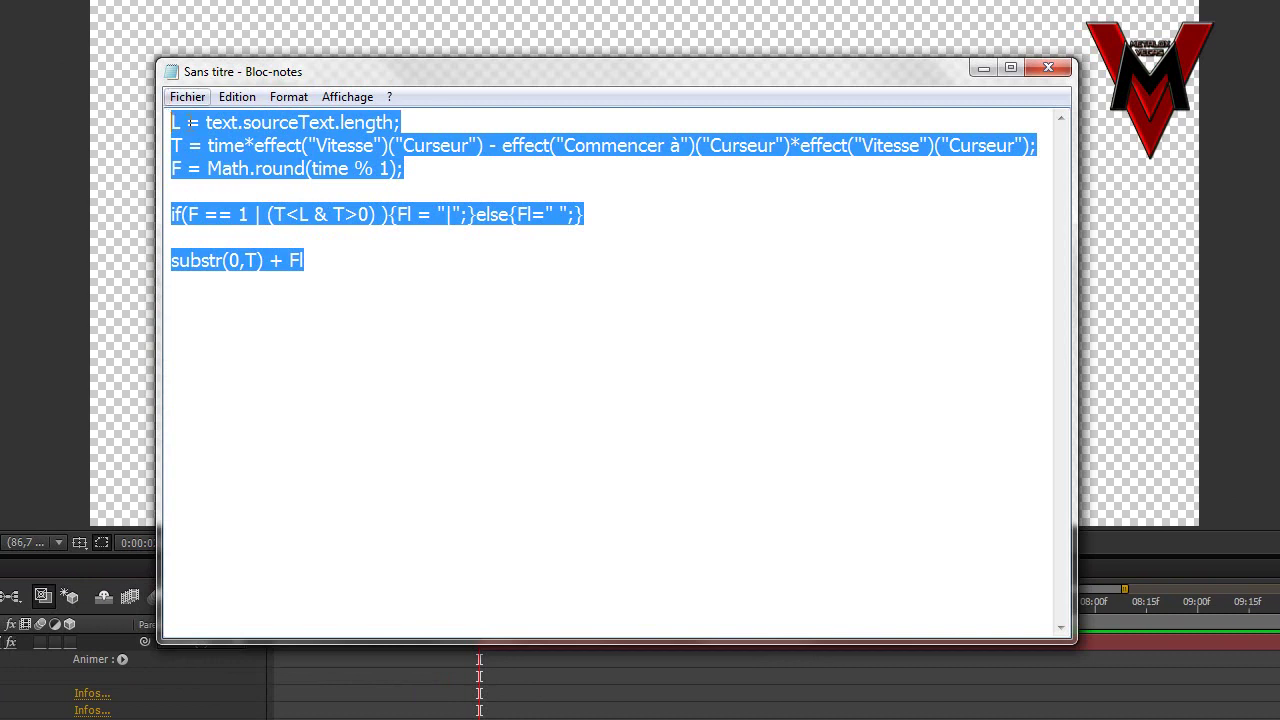
click(380, 323)
drag(380, 323, 242, 122)
click(425, 412)
click(404, 121)
click(396, 259)
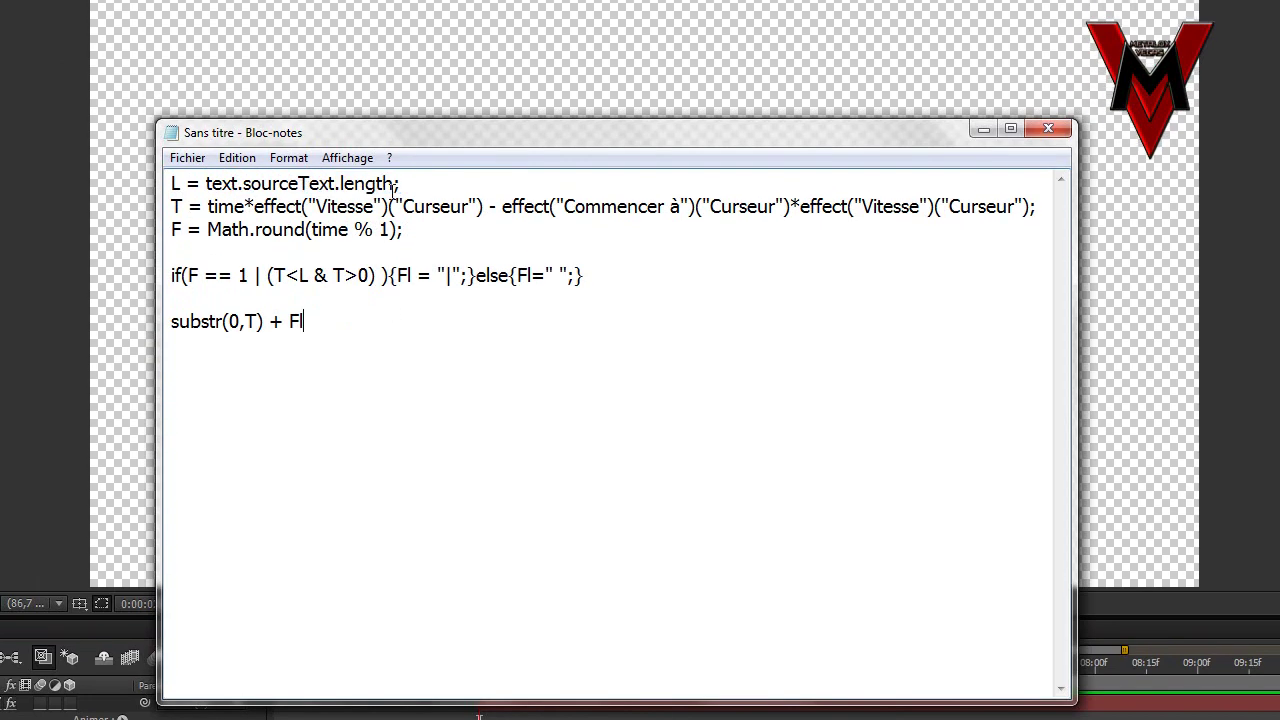
- Examine how the expression's T line references the "Vitesse" and "Commencer à" effects and their "Curseur" values, comparing with After Effects
drag(379, 133, 644, 28)
drag(486, 90, 565, 68)
click(584, 90)
drag(485, 90, 640, 90)
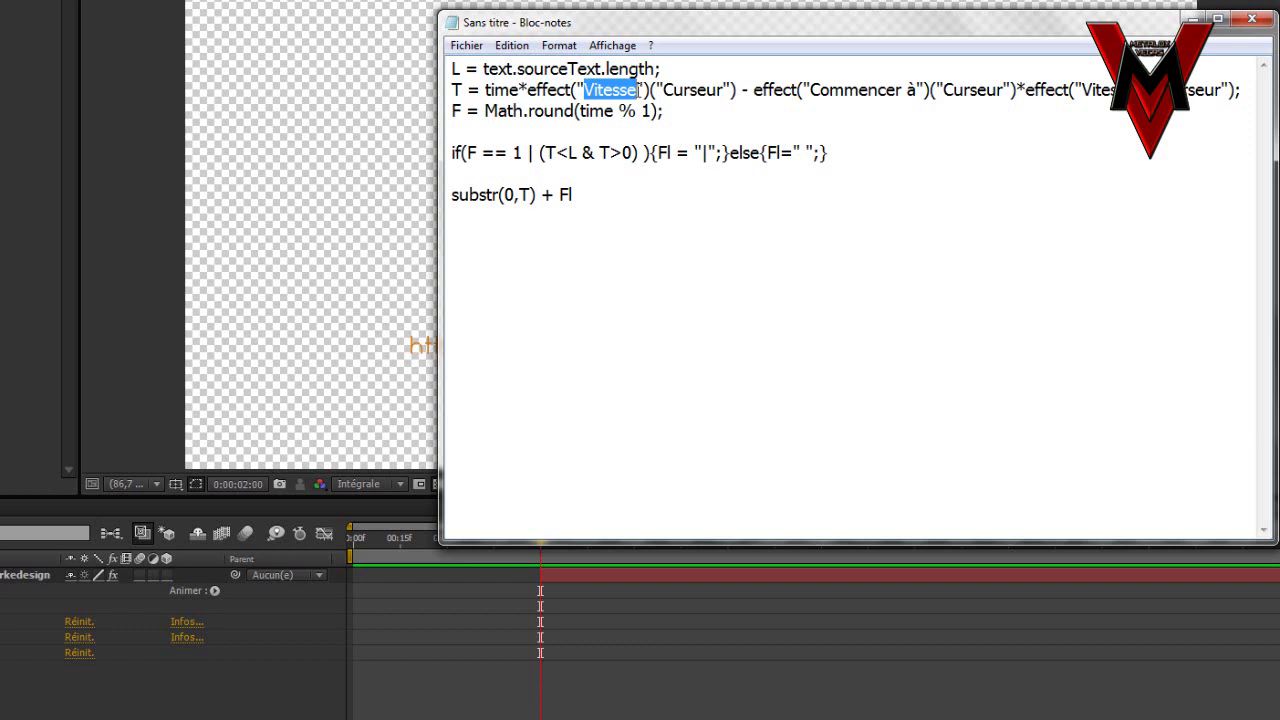
click(641, 89)
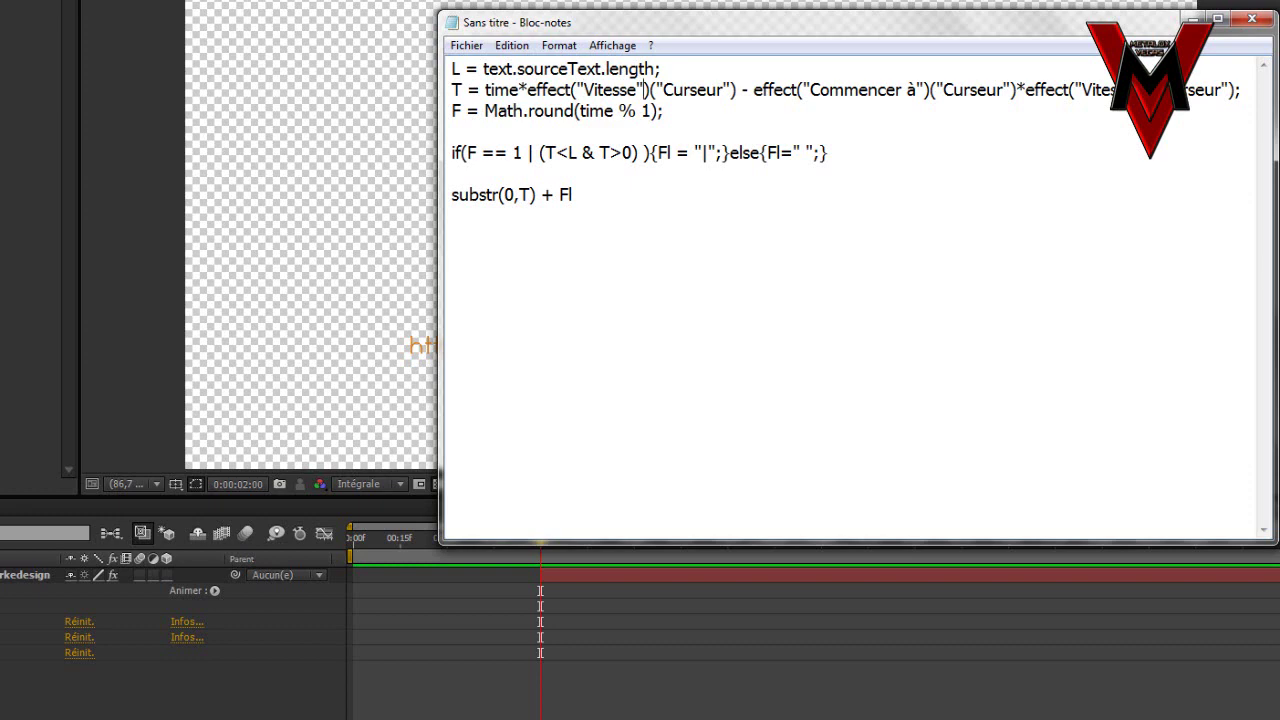
key(alt+Tab)
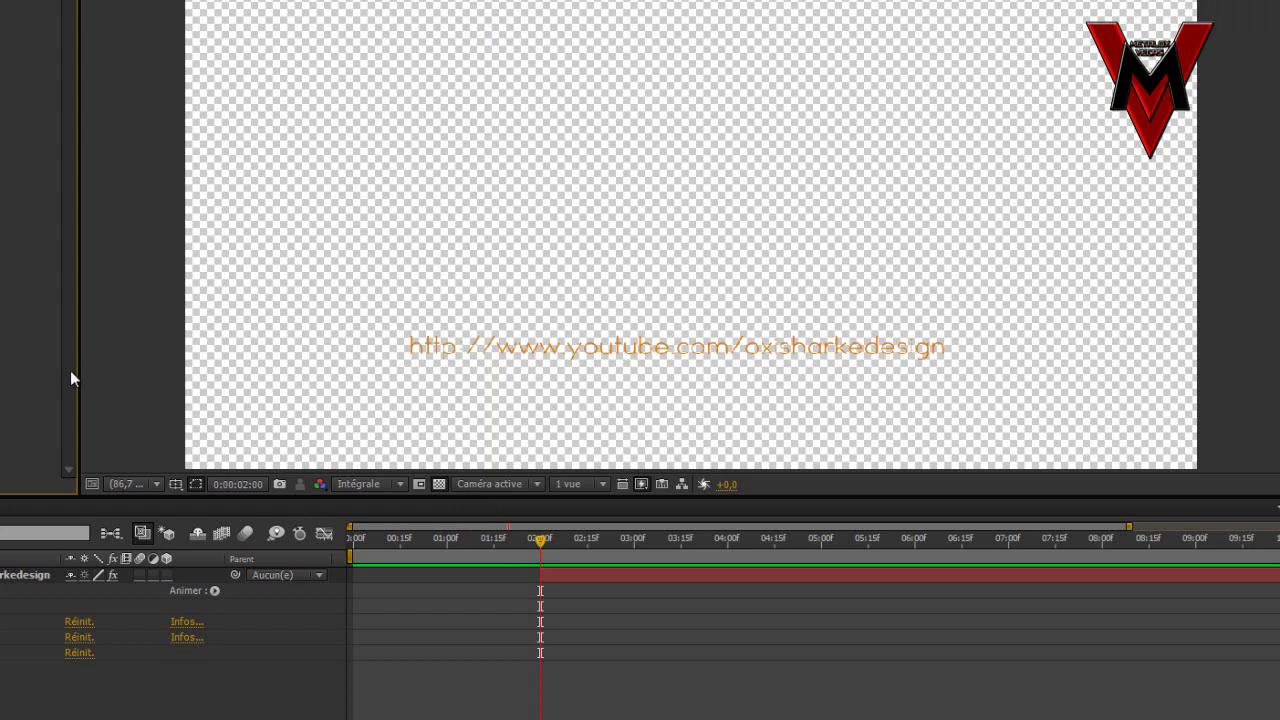
key(alt+Tab)
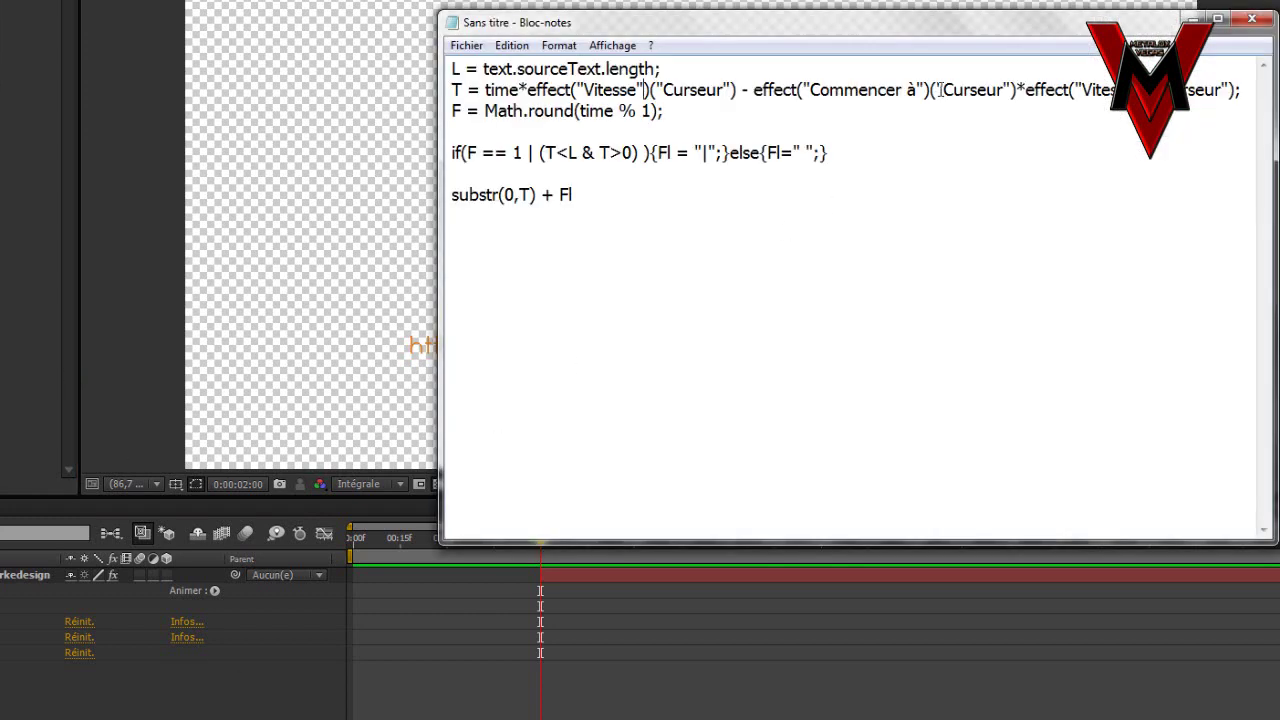
drag(942, 89, 1017, 89)
click(1086, 89)
drag(752, 89, 1002, 92)
click(824, 89)
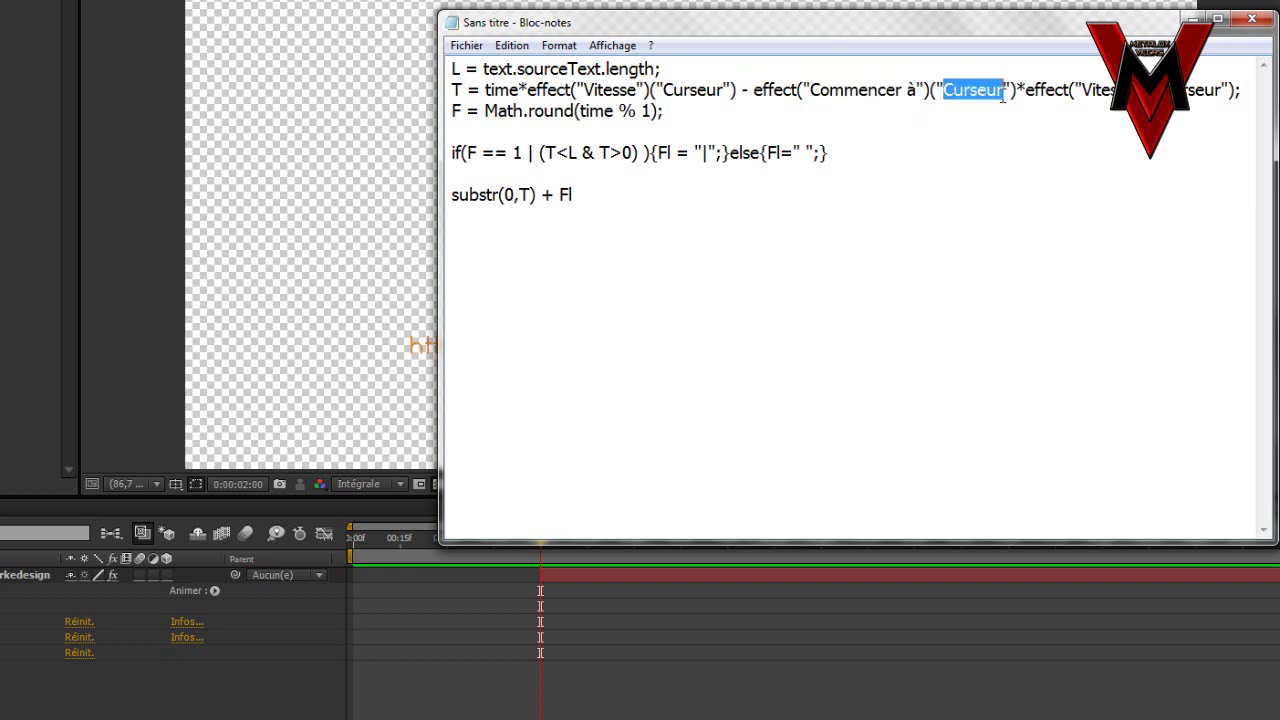
drag(1067, 93, 1226, 90)
click(1224, 90)
- Copy the entire expression from Notepad and switch back to After Effects
drag(757, 280, 432, 60)
right_click(484, 98)
click(530, 152)
click(39, 240)
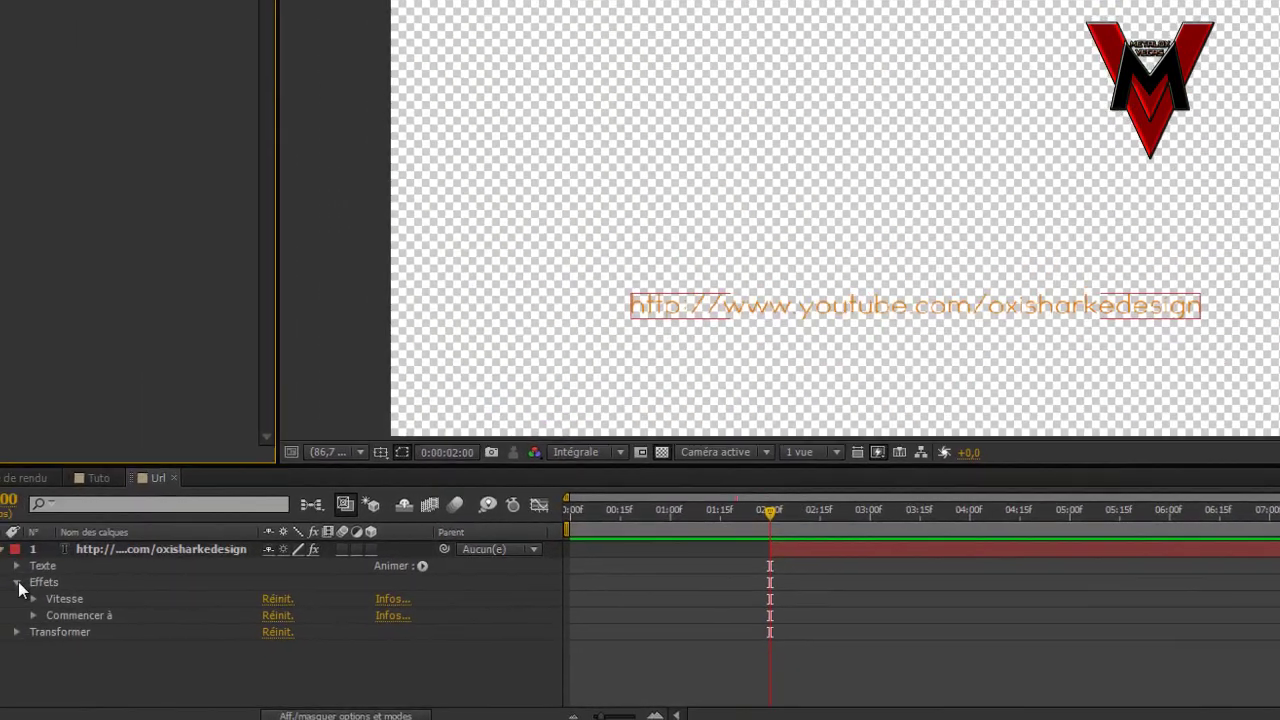
- Add an expression to the URL layer's Texte source property, replacing its default code with the copied expression, and collapse the property
click(96, 571)
click(96, 571)
click(96, 571)
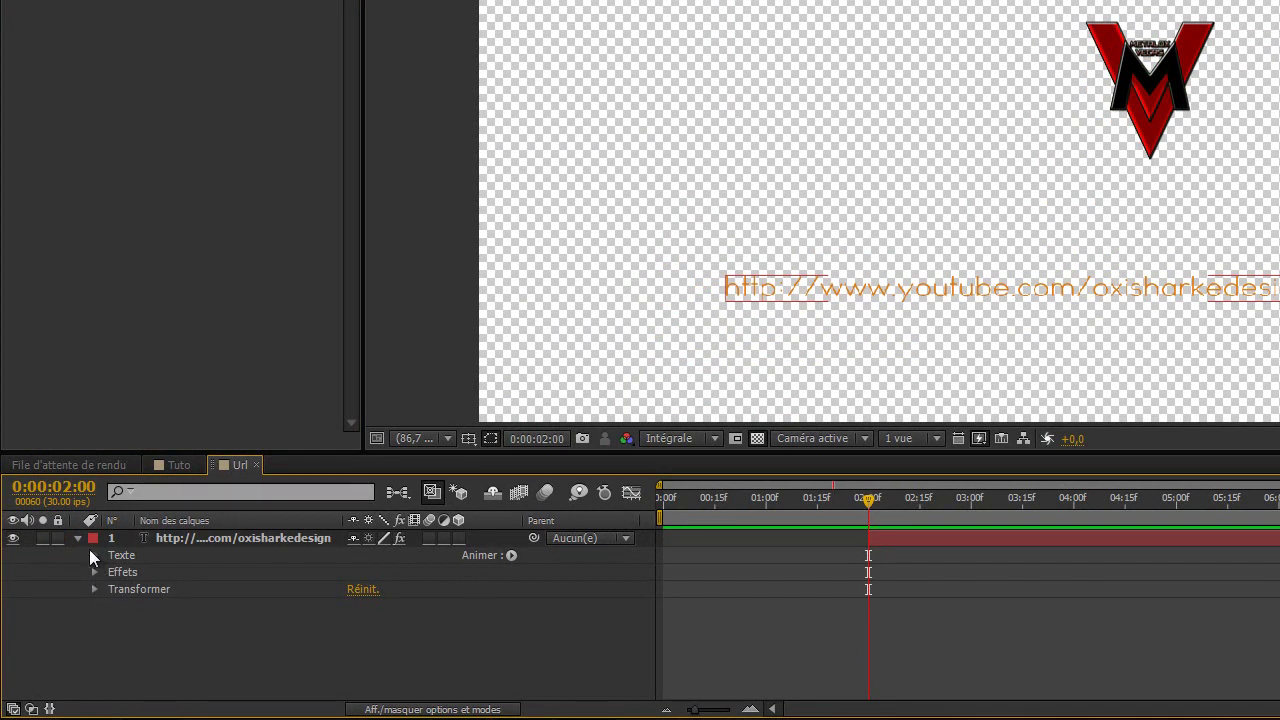
click(93, 554)
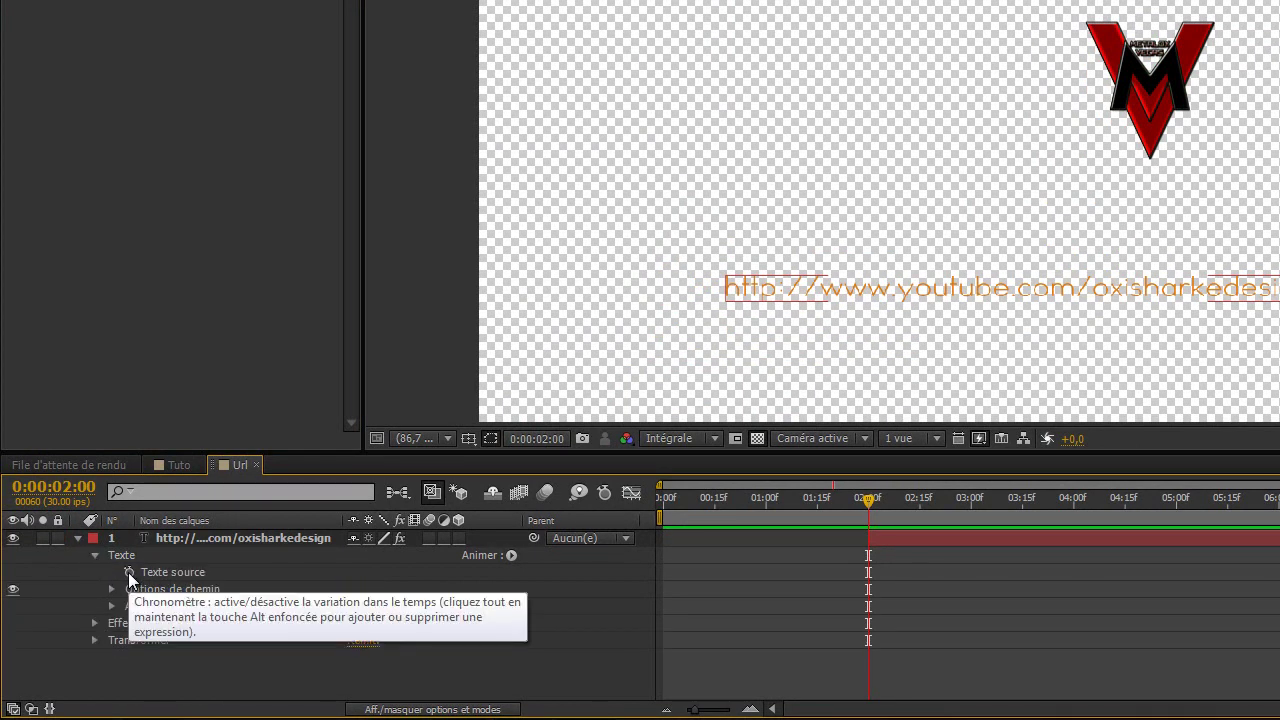
alt+click(128, 572)
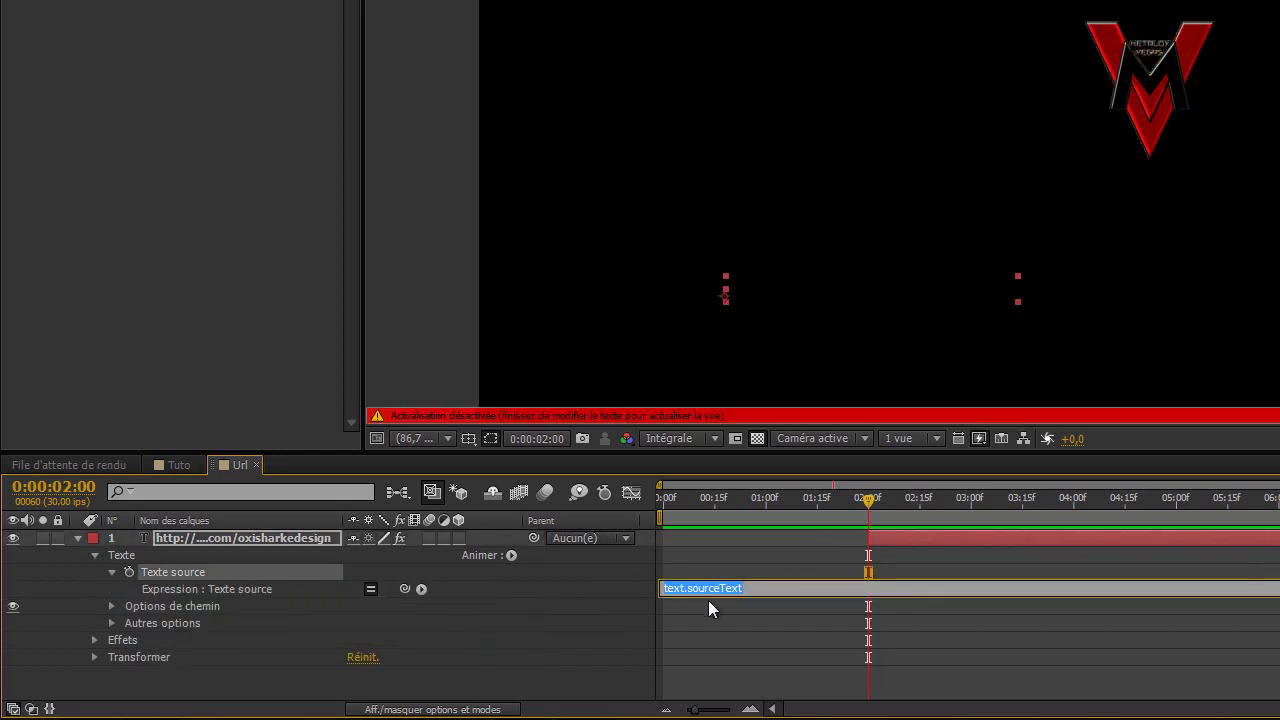
key(BackSpace)
key(ctrl+v)
click(442, 300)
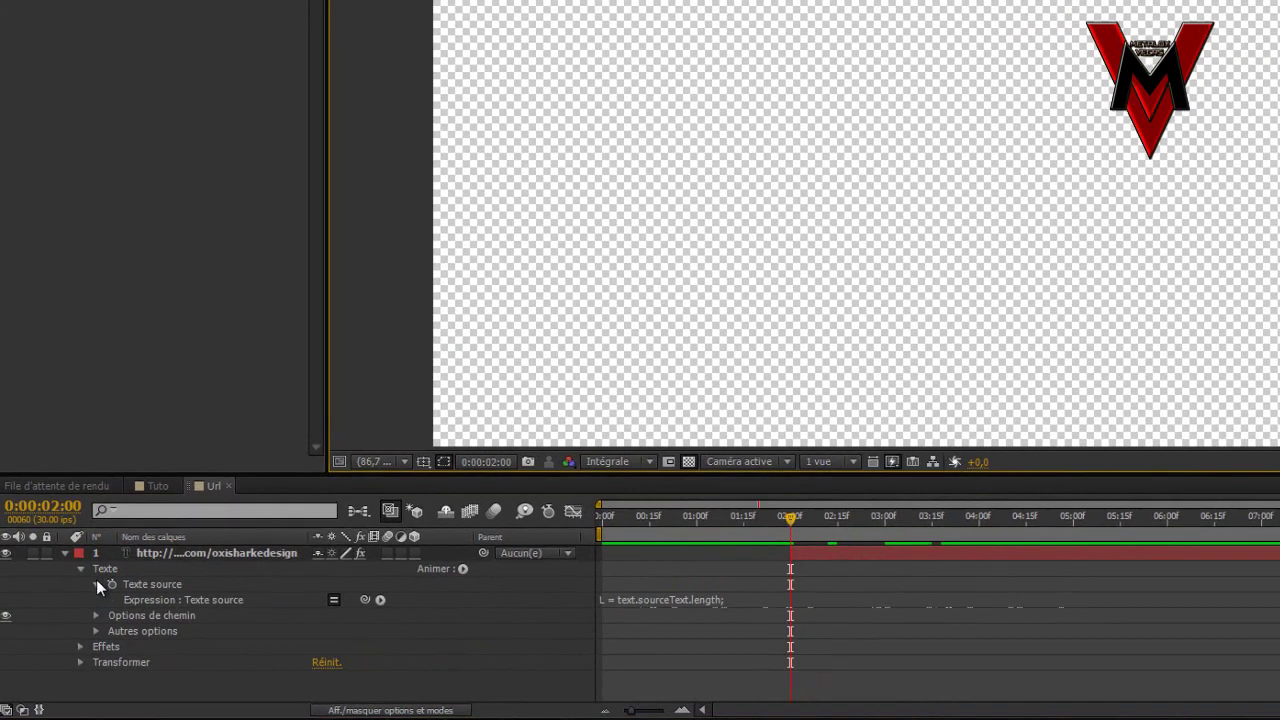
click(112, 572)
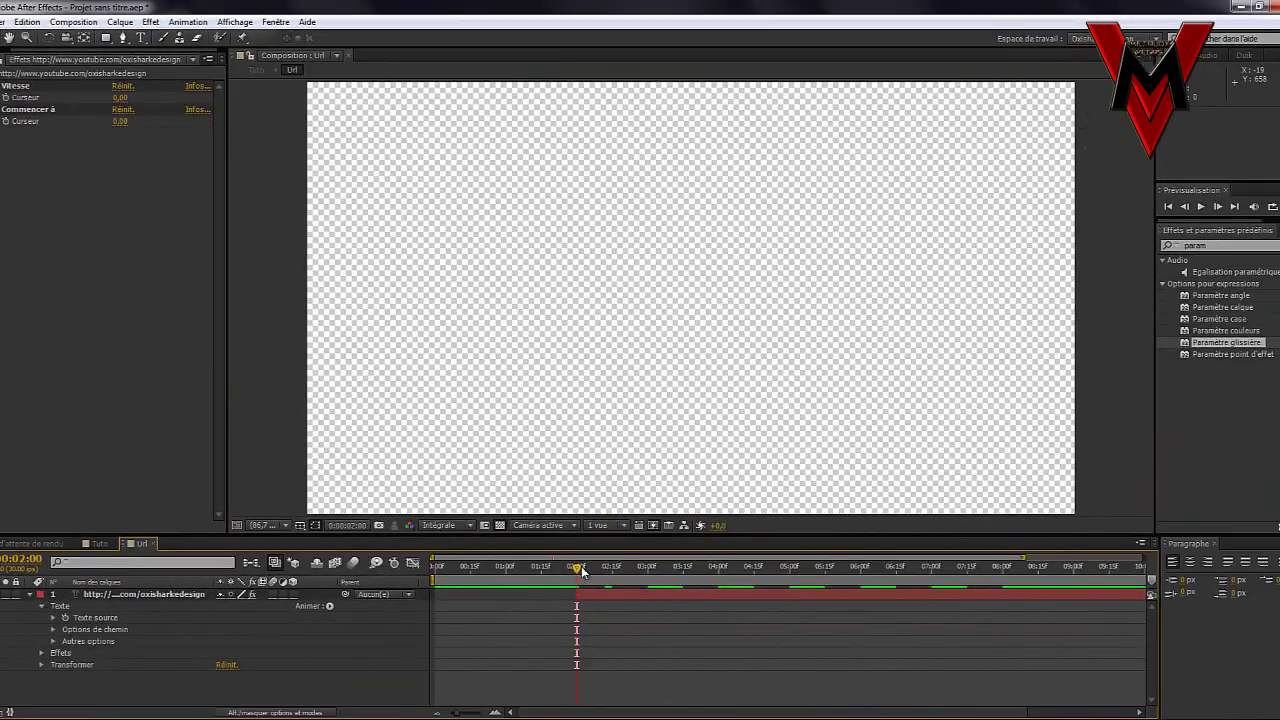
- Return the playhead to 0:00:00:00 and collapse the URL layer's properties
drag(586, 568, 432, 595)
key(Home)
click(41, 606)
click(29, 595)
- Set the Vitesse slider to 1 and play the Url composition to test the typing speed
click(121, 97)
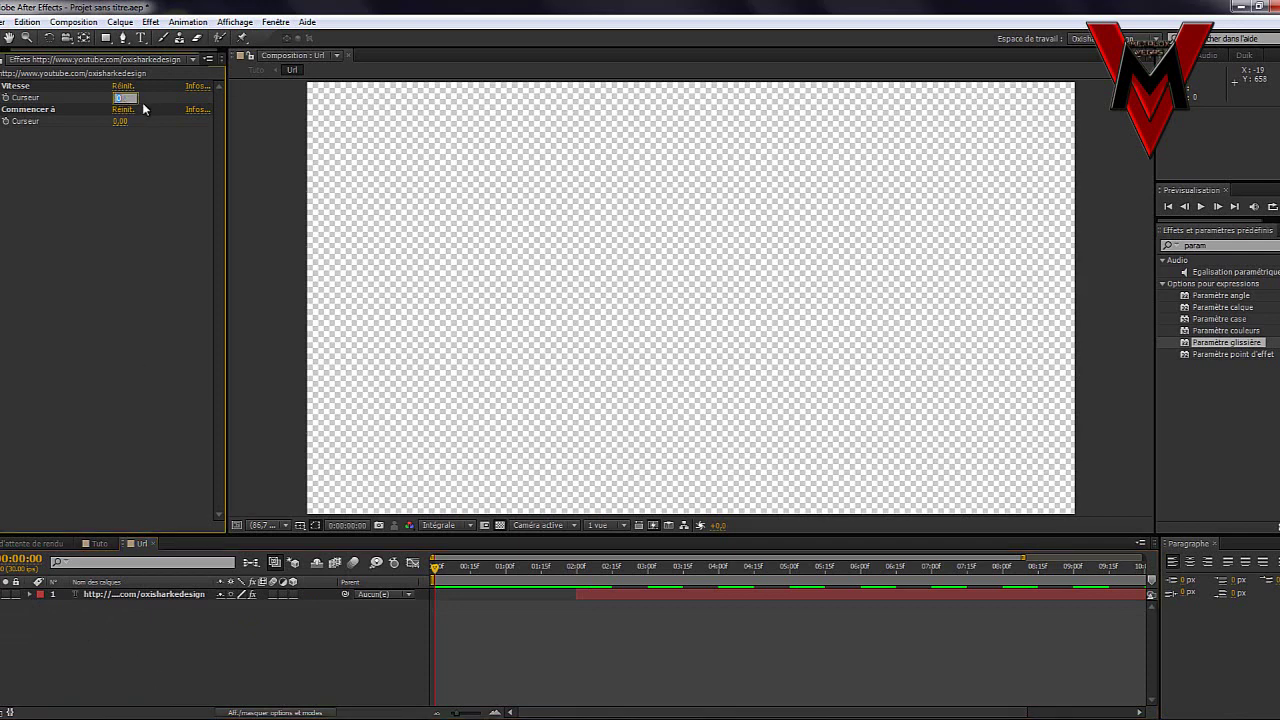
text(1)
key(Return)
key(space)
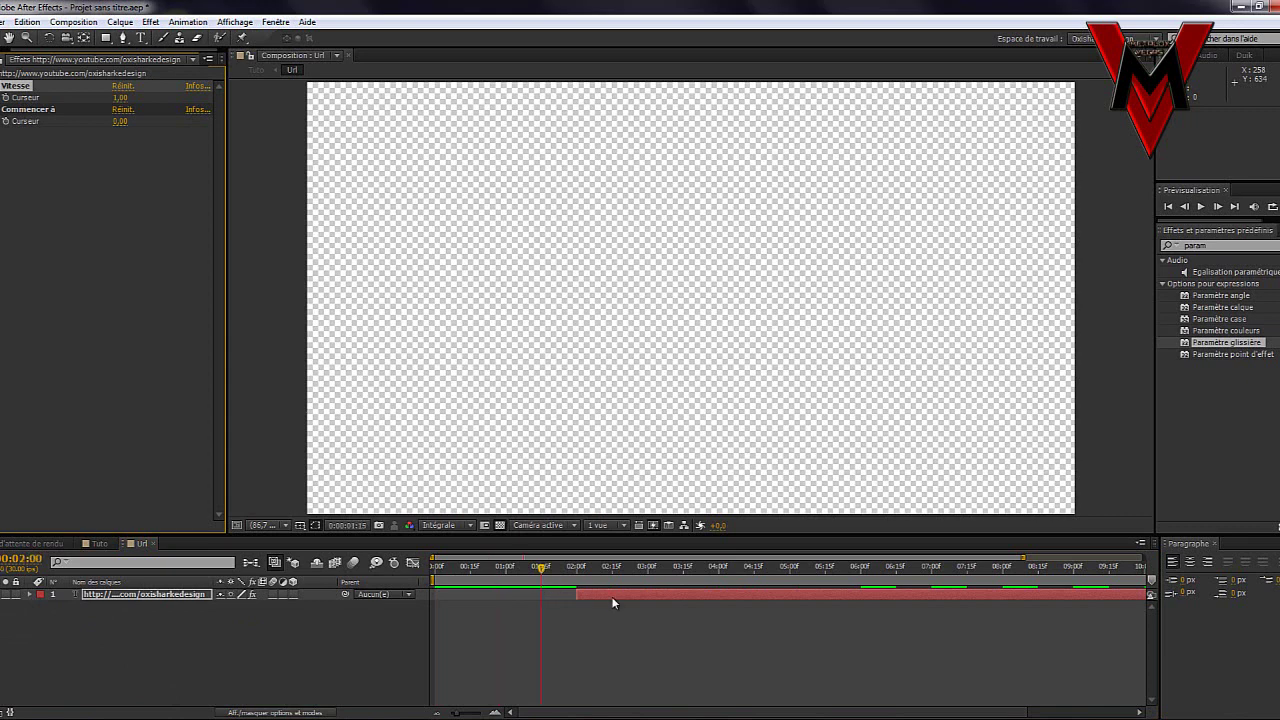
key(space)
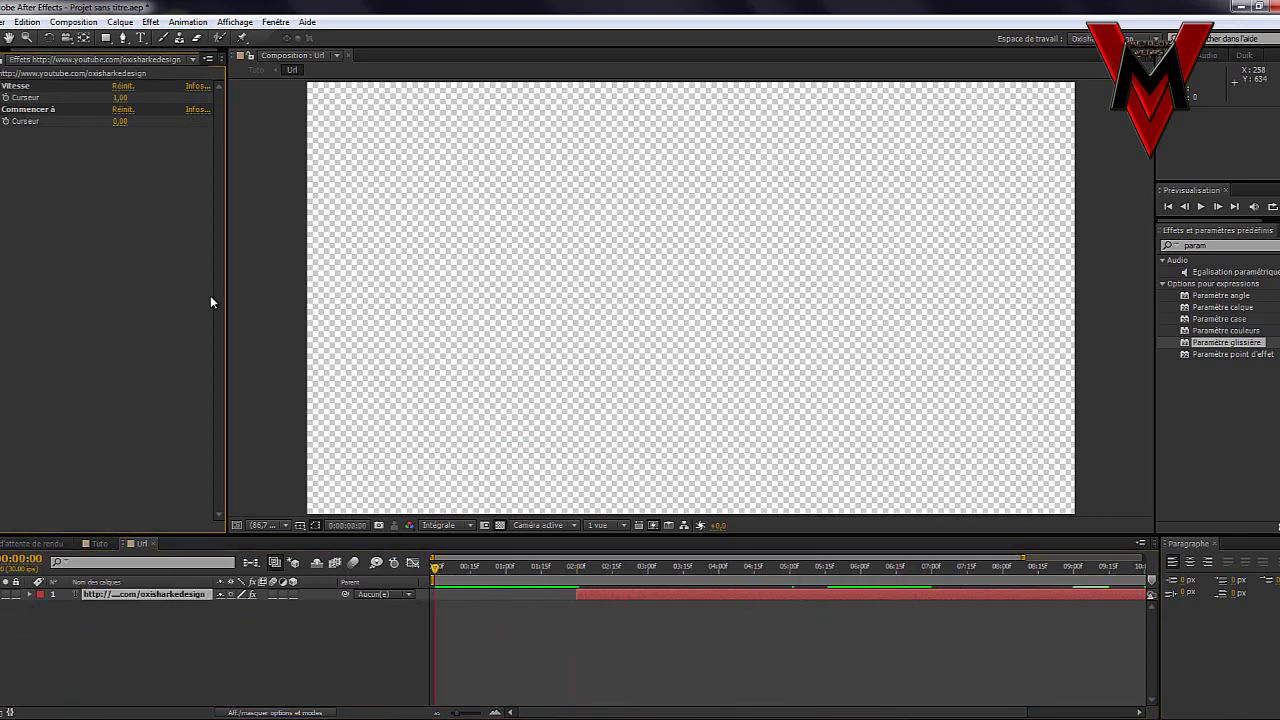
- Set the Vitesse slider to 7 and the Commencer à slider to 2, and run a RAM preview of the Url composition
click(120, 97)
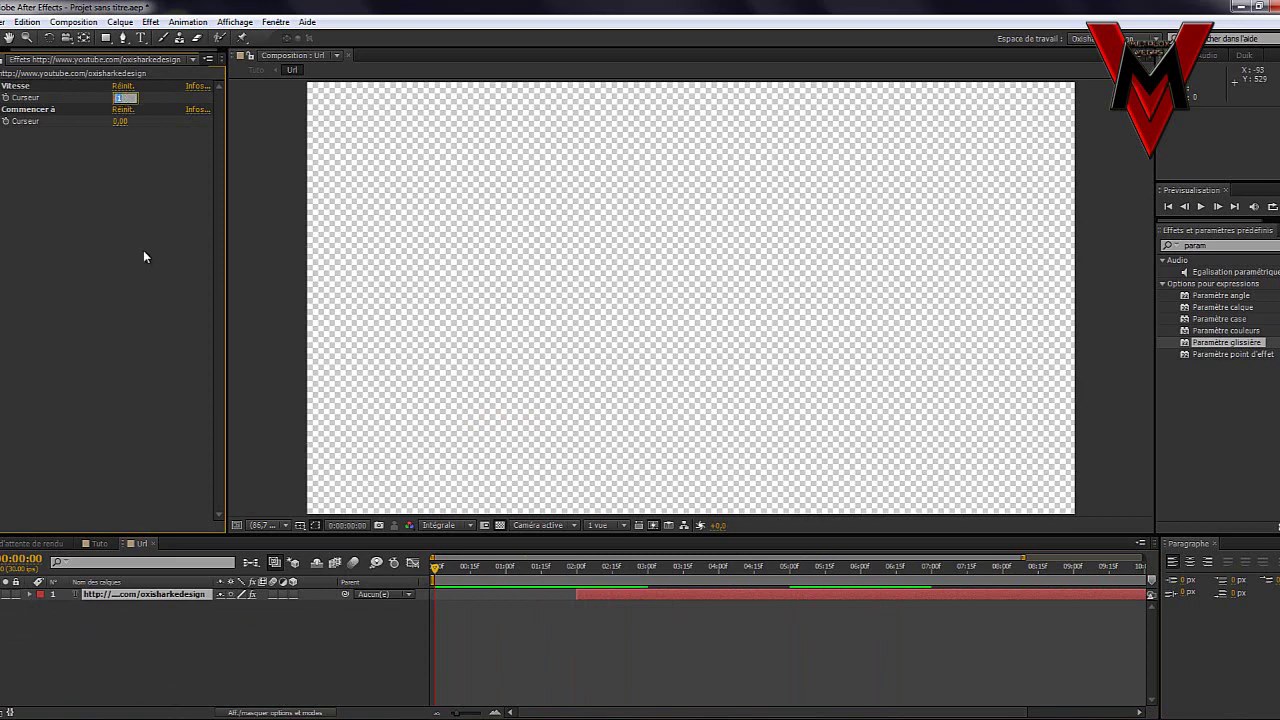
click(119, 122)
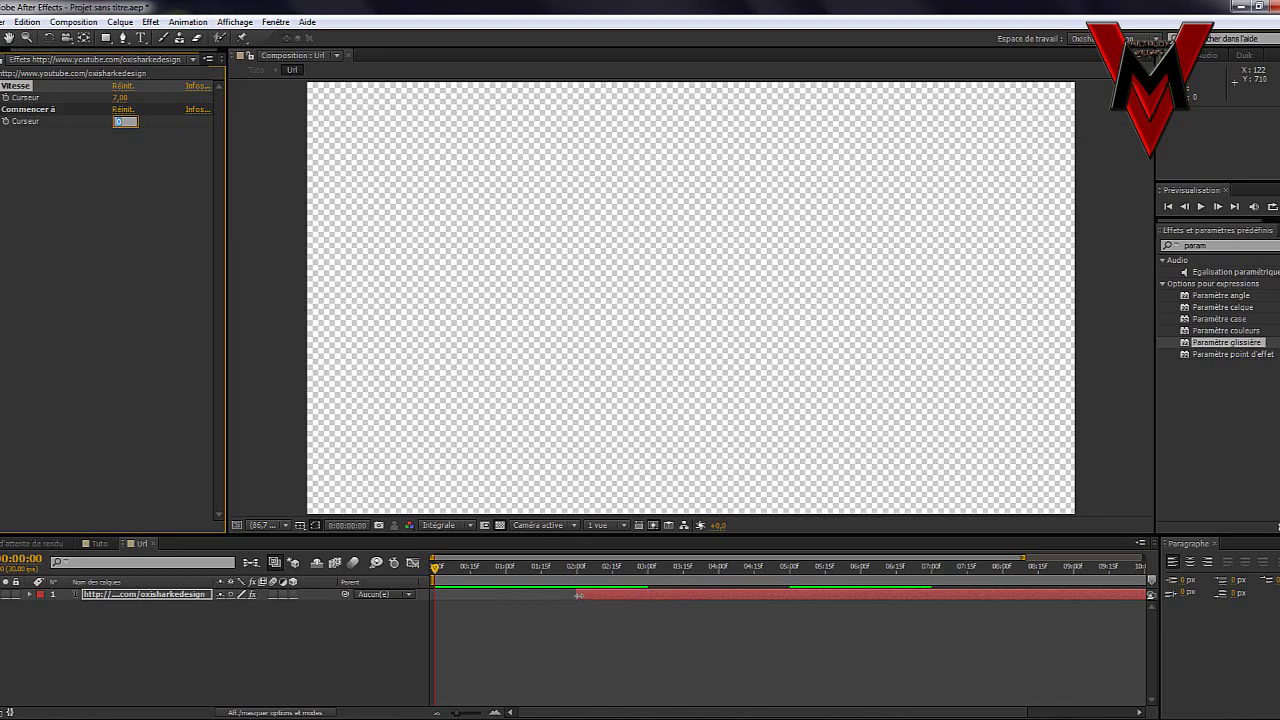
text(2)
key(Return)
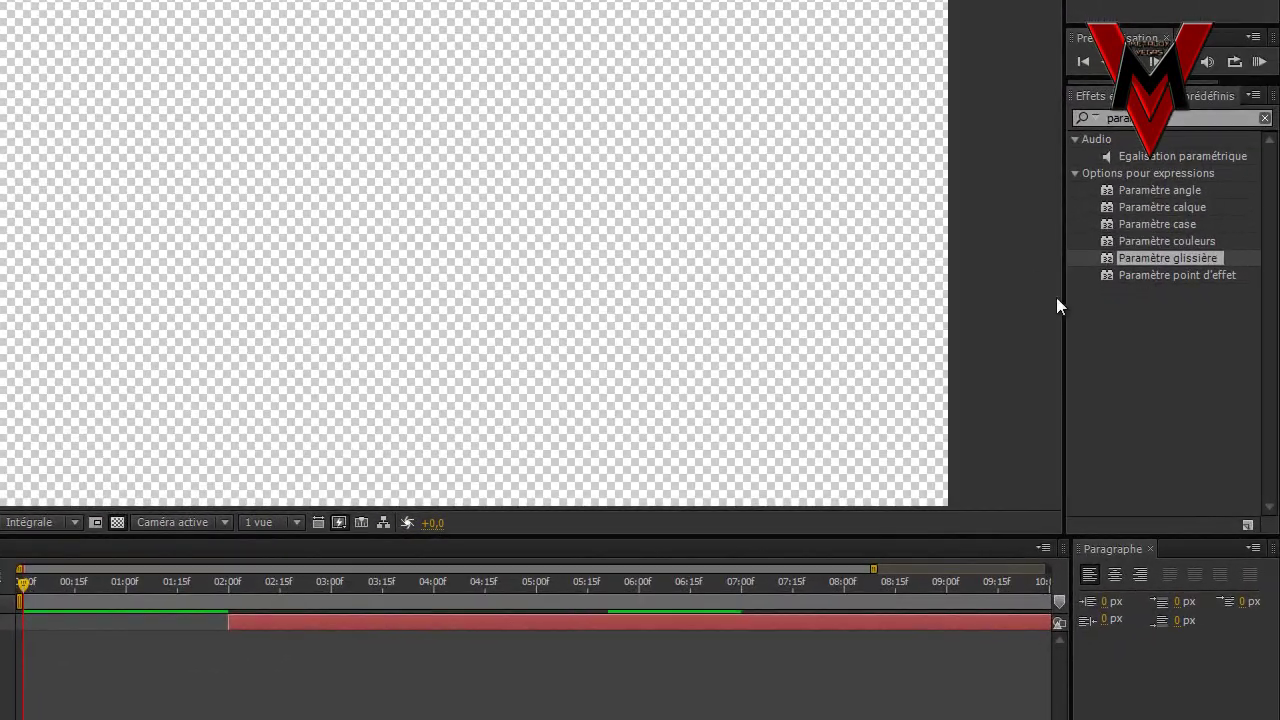
click(1261, 63)
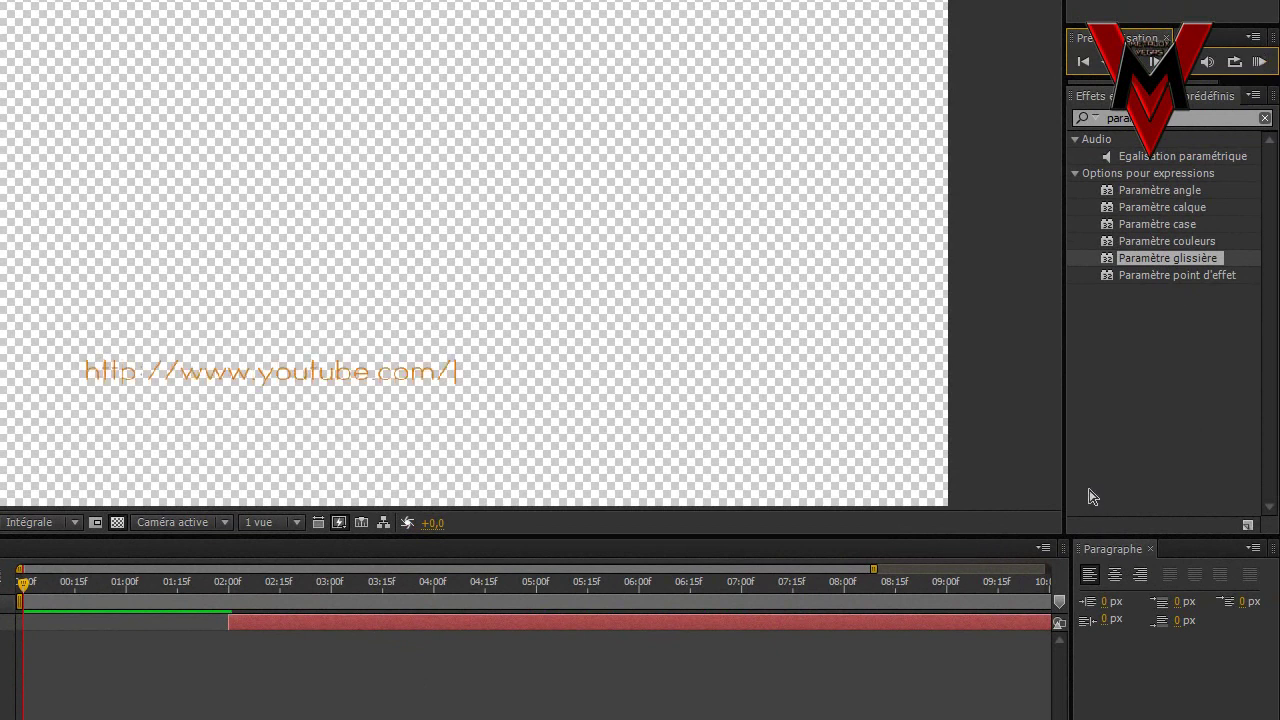
click(1260, 63)
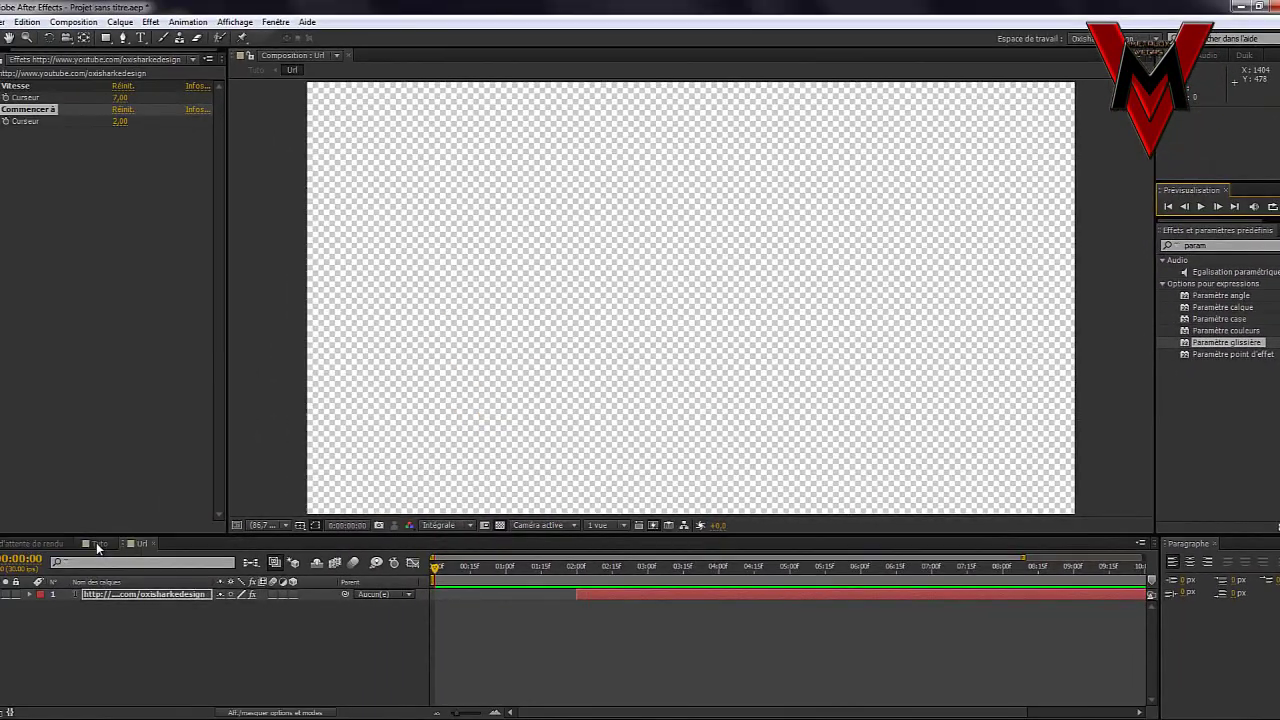
- Open the Tuto composition and run a RAM preview of the whole intro with the logo, title and URL
click(95, 543)
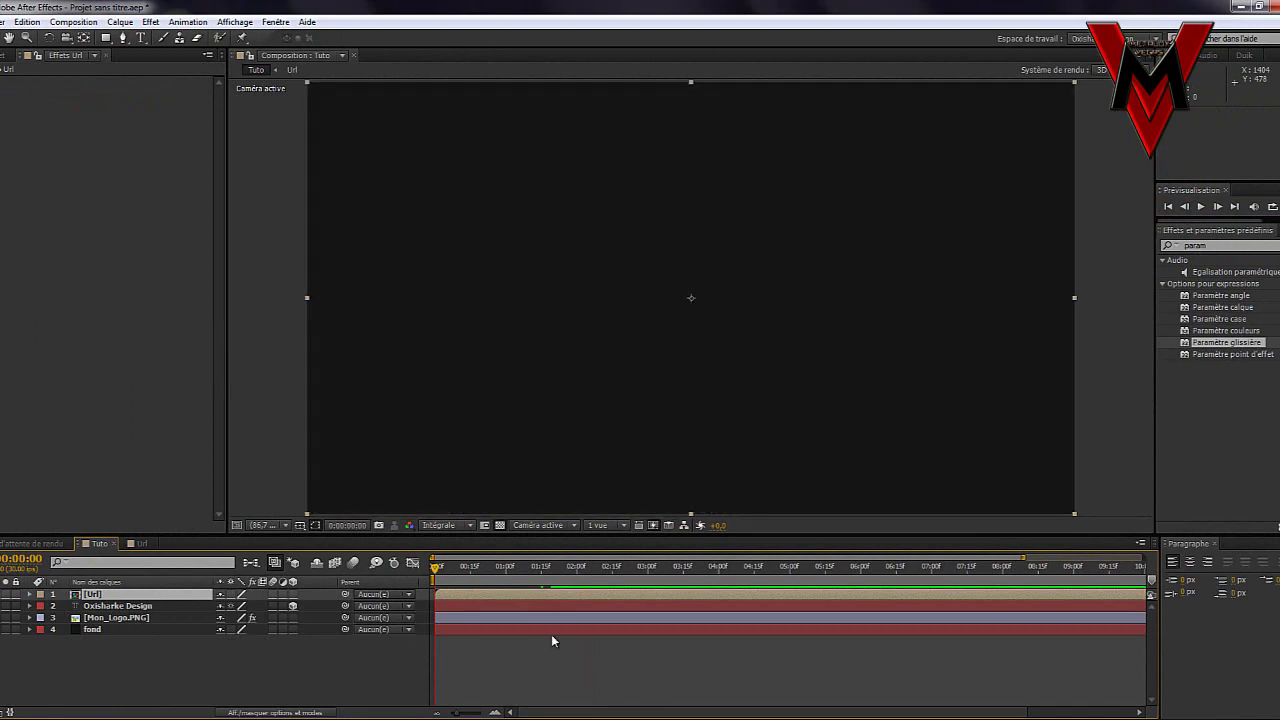
click(1272, 206)
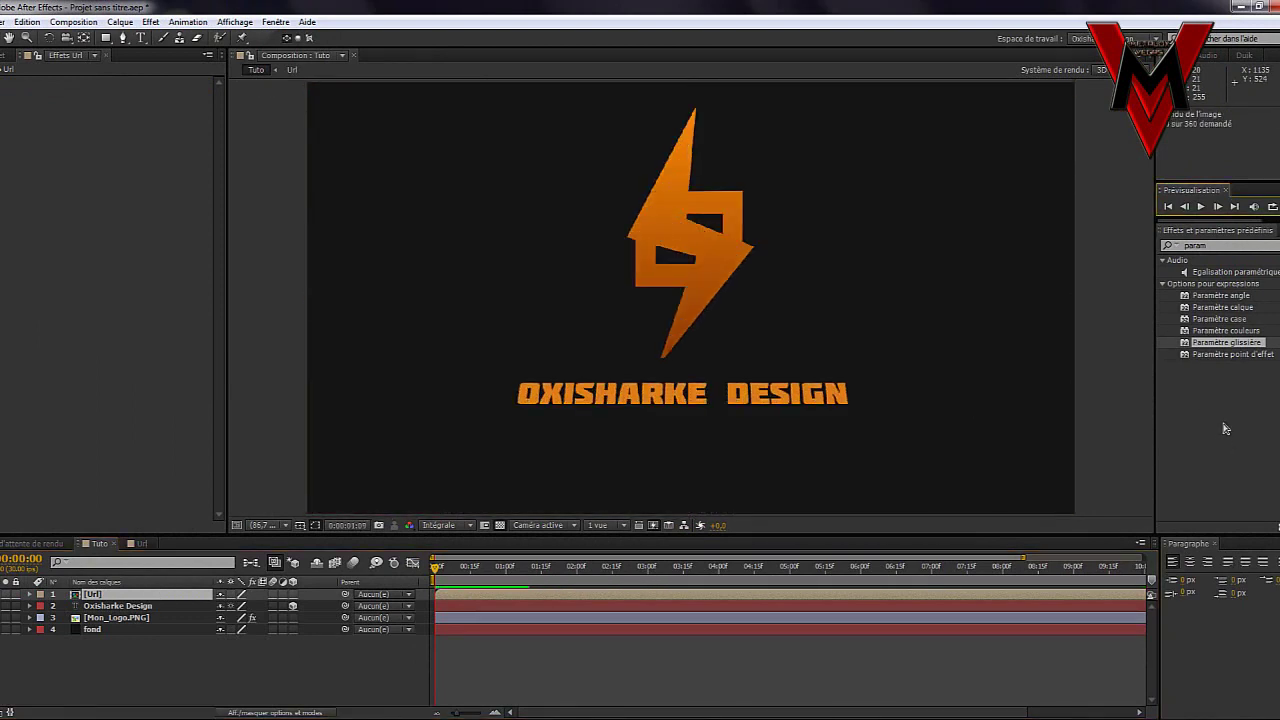
text(tp://)
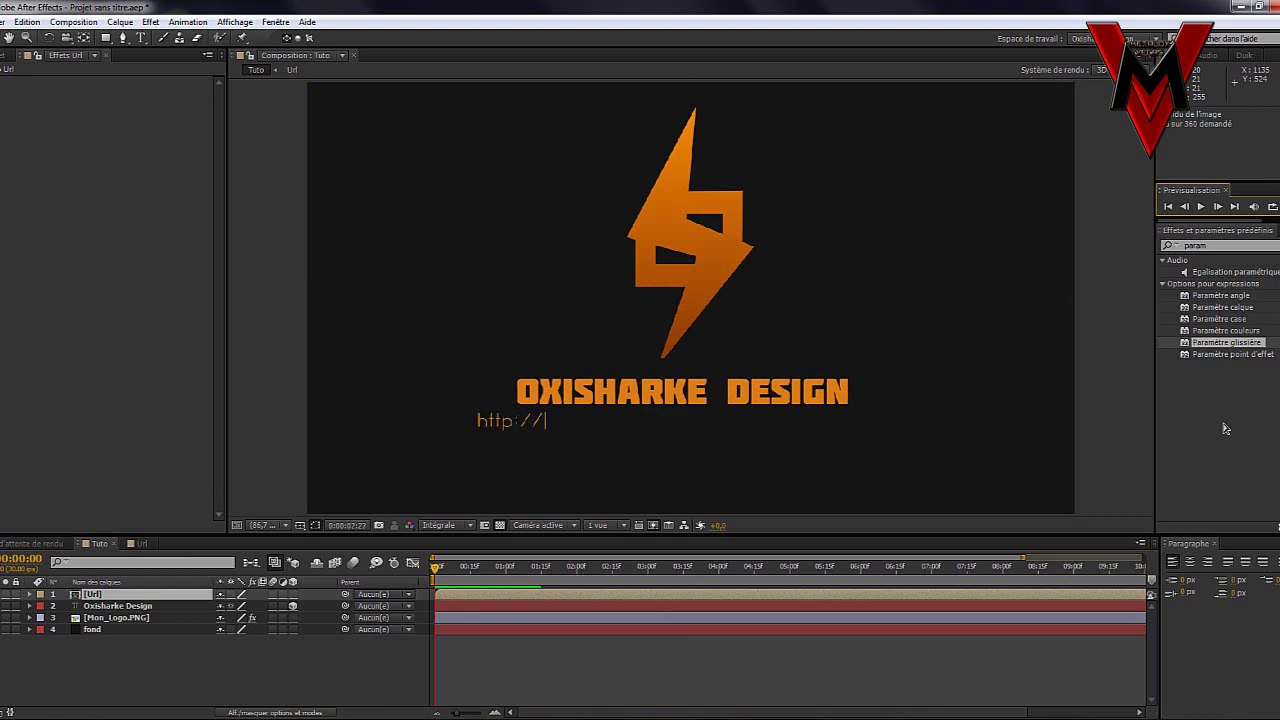
text(www.youtube.com/oxisharkedesign)
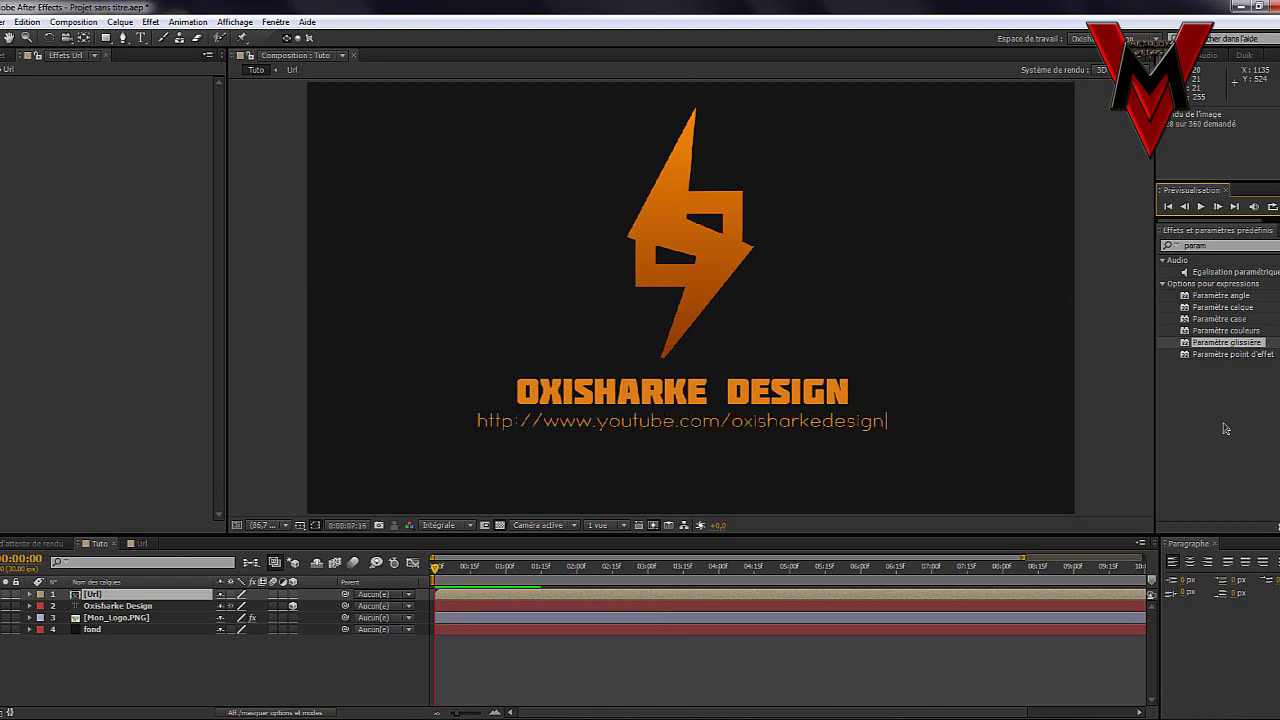
key(KP_Enter)
key(KP_0)
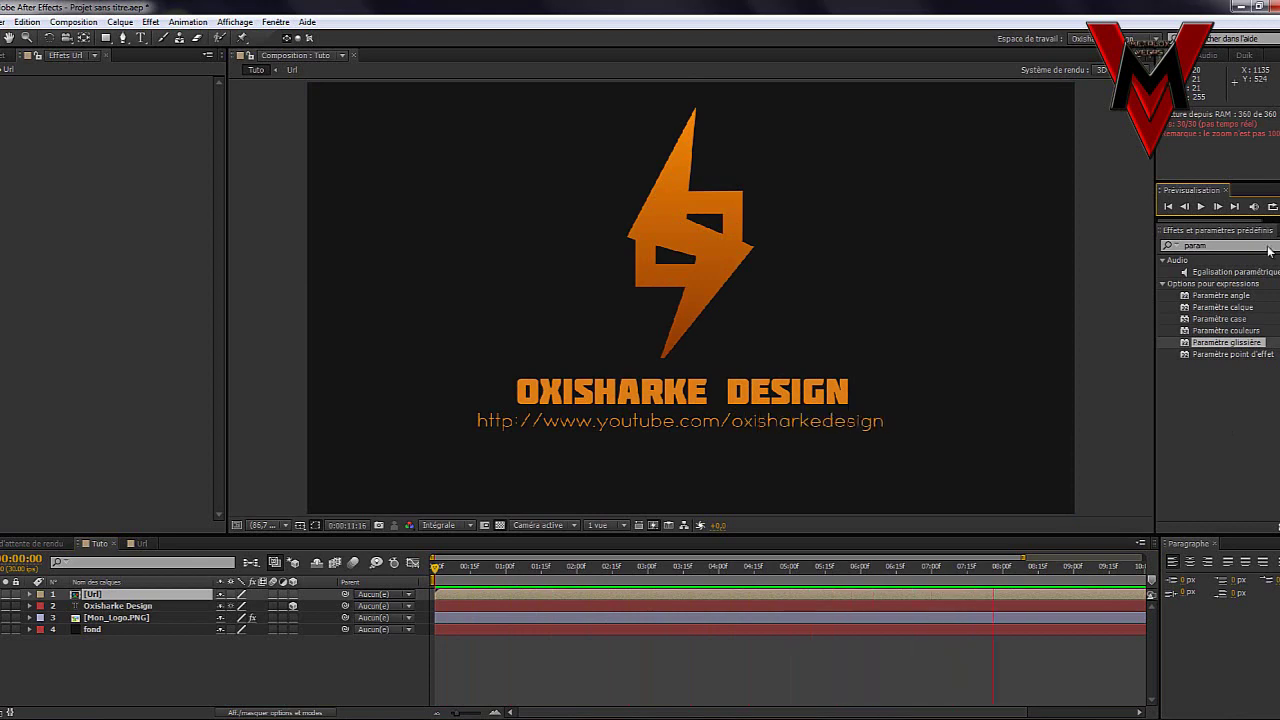
- Stop the preview and move the Tuto composition's playhead to 0:00:10:00
key(space)
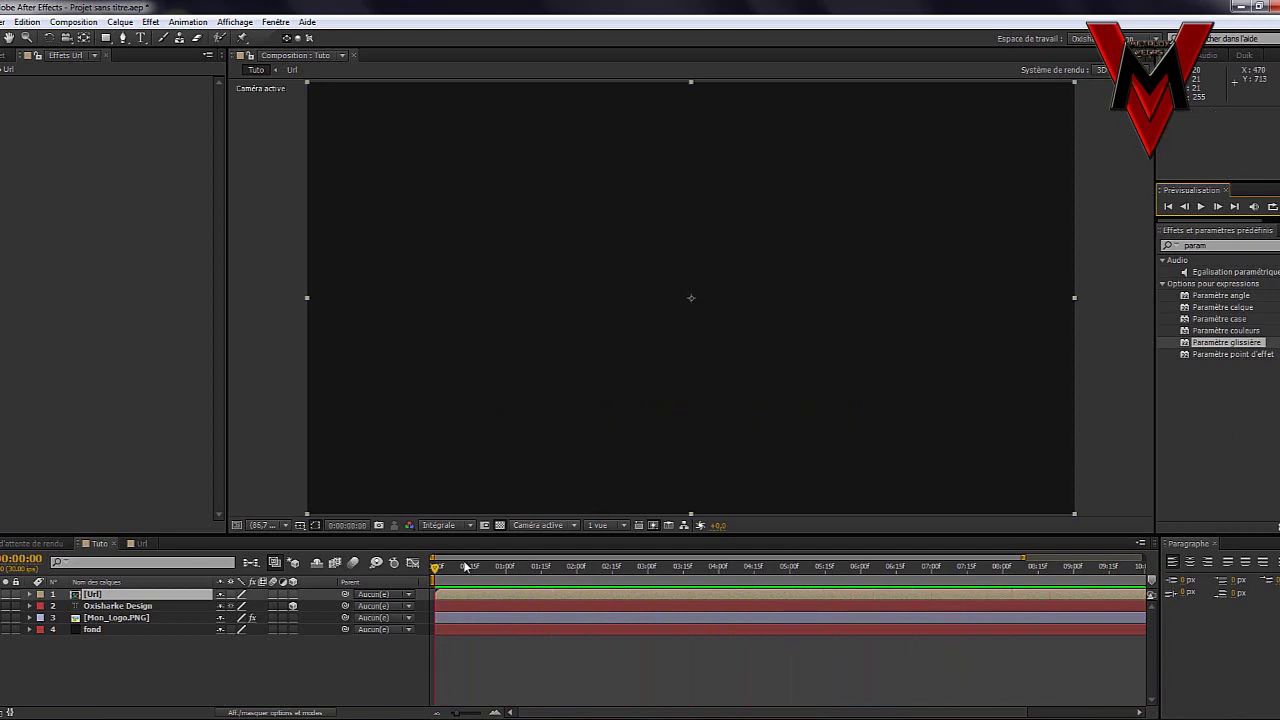
key(space)
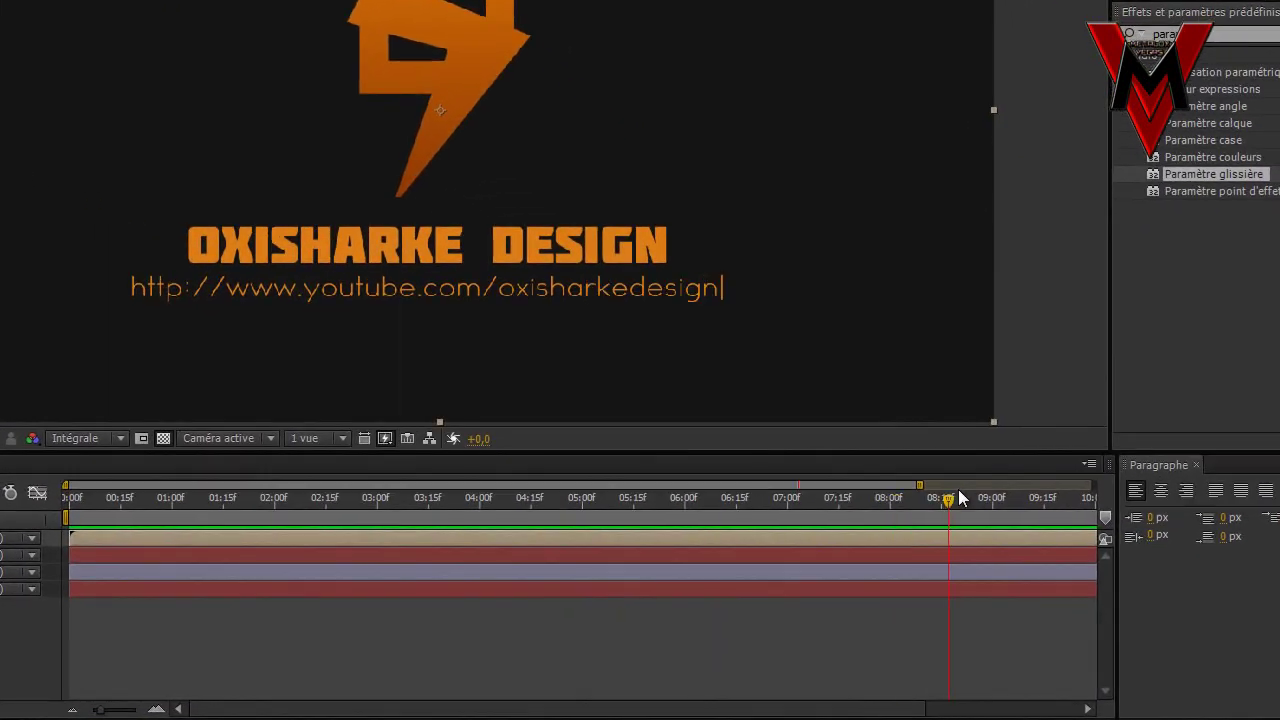
drag(929, 492, 1100, 491)
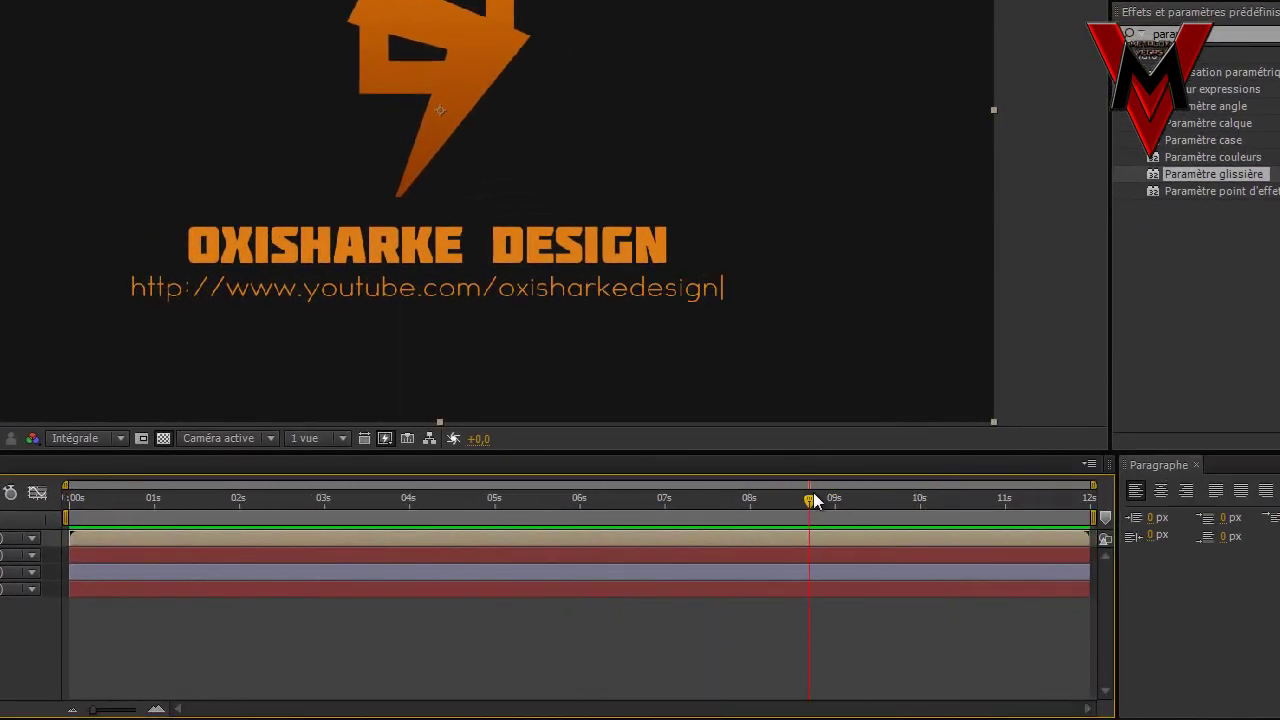
drag(678, 494, 922, 516)
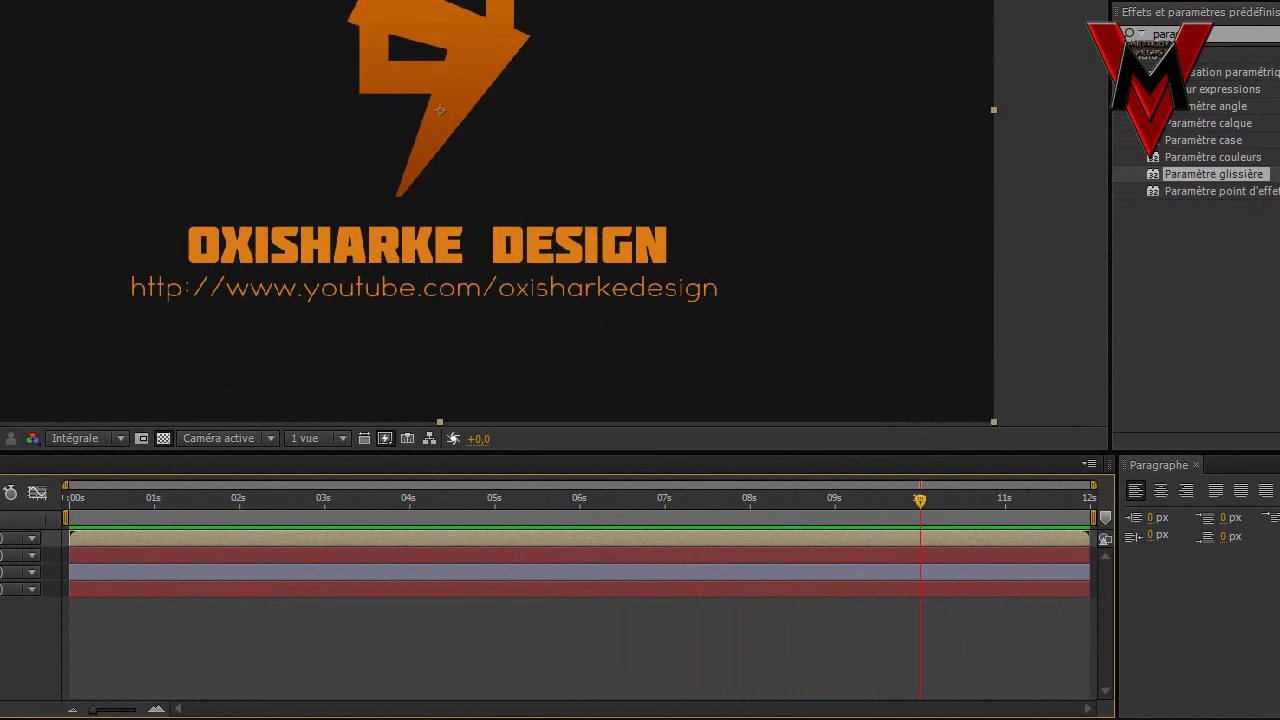
- Select all four layers of the Tuto composition, from the fond background up to the Url layer
key(ctrl+shift+a)
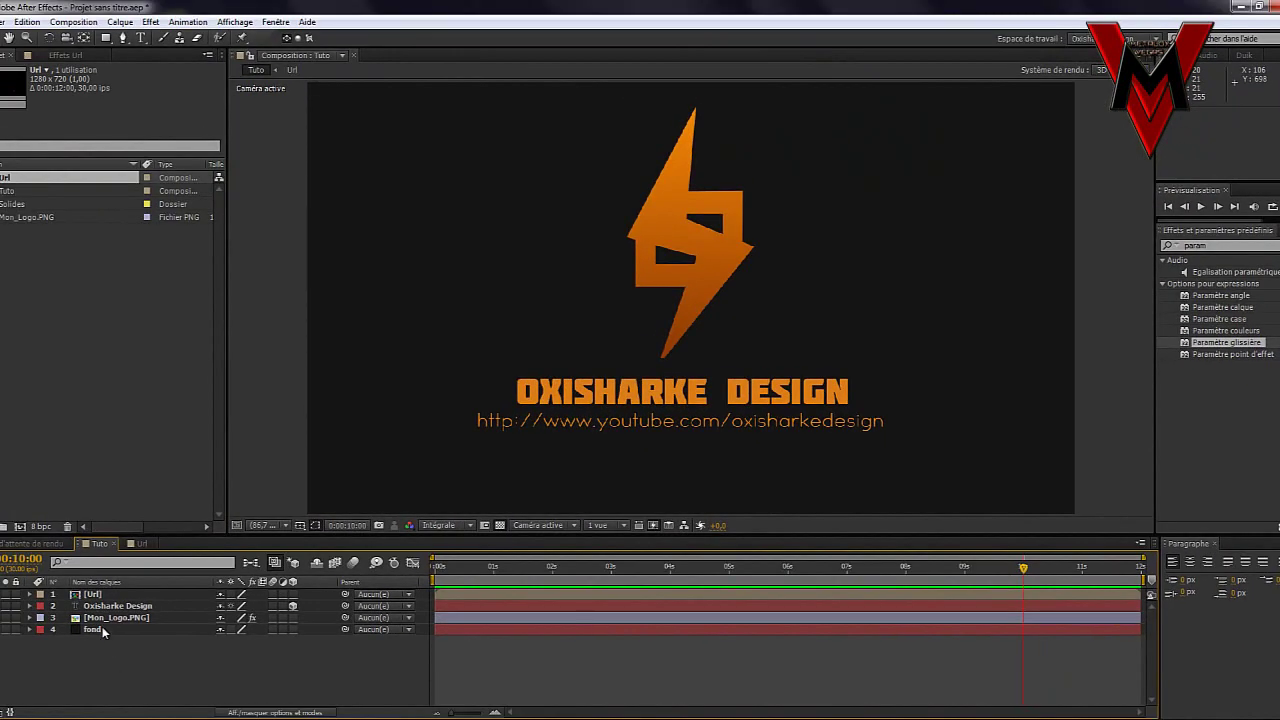
drag(102, 626, 95, 590)
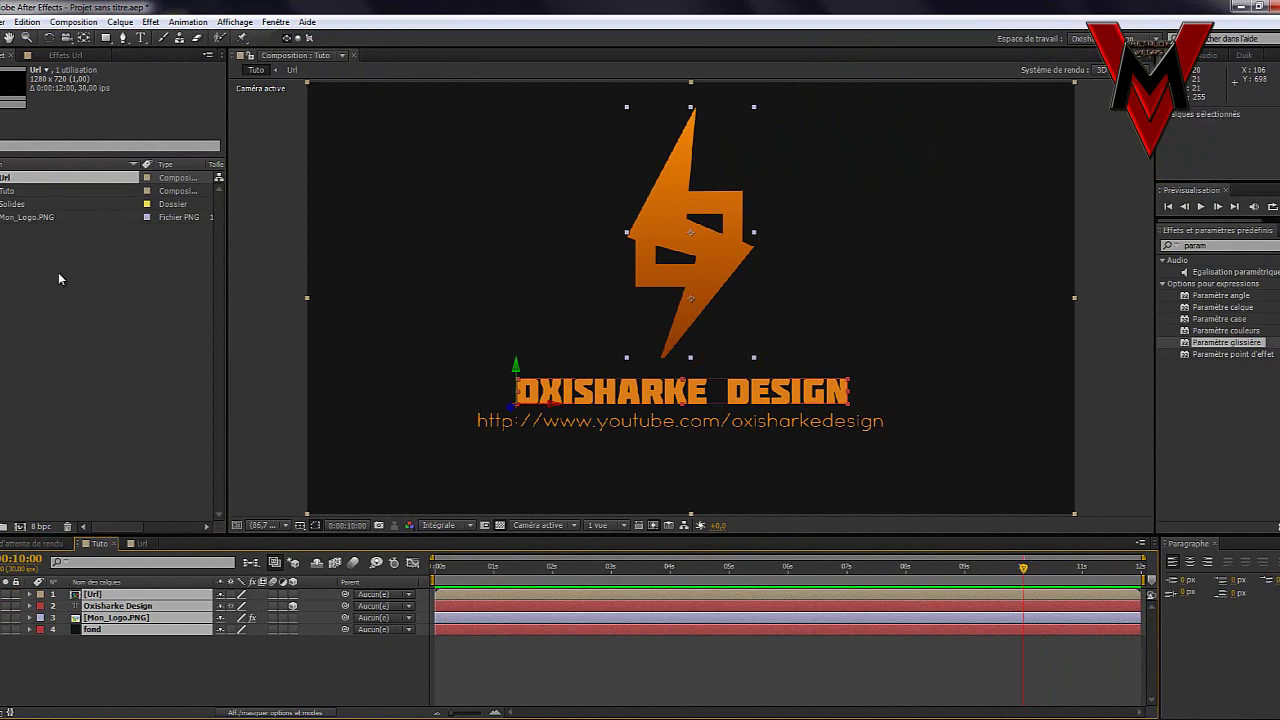